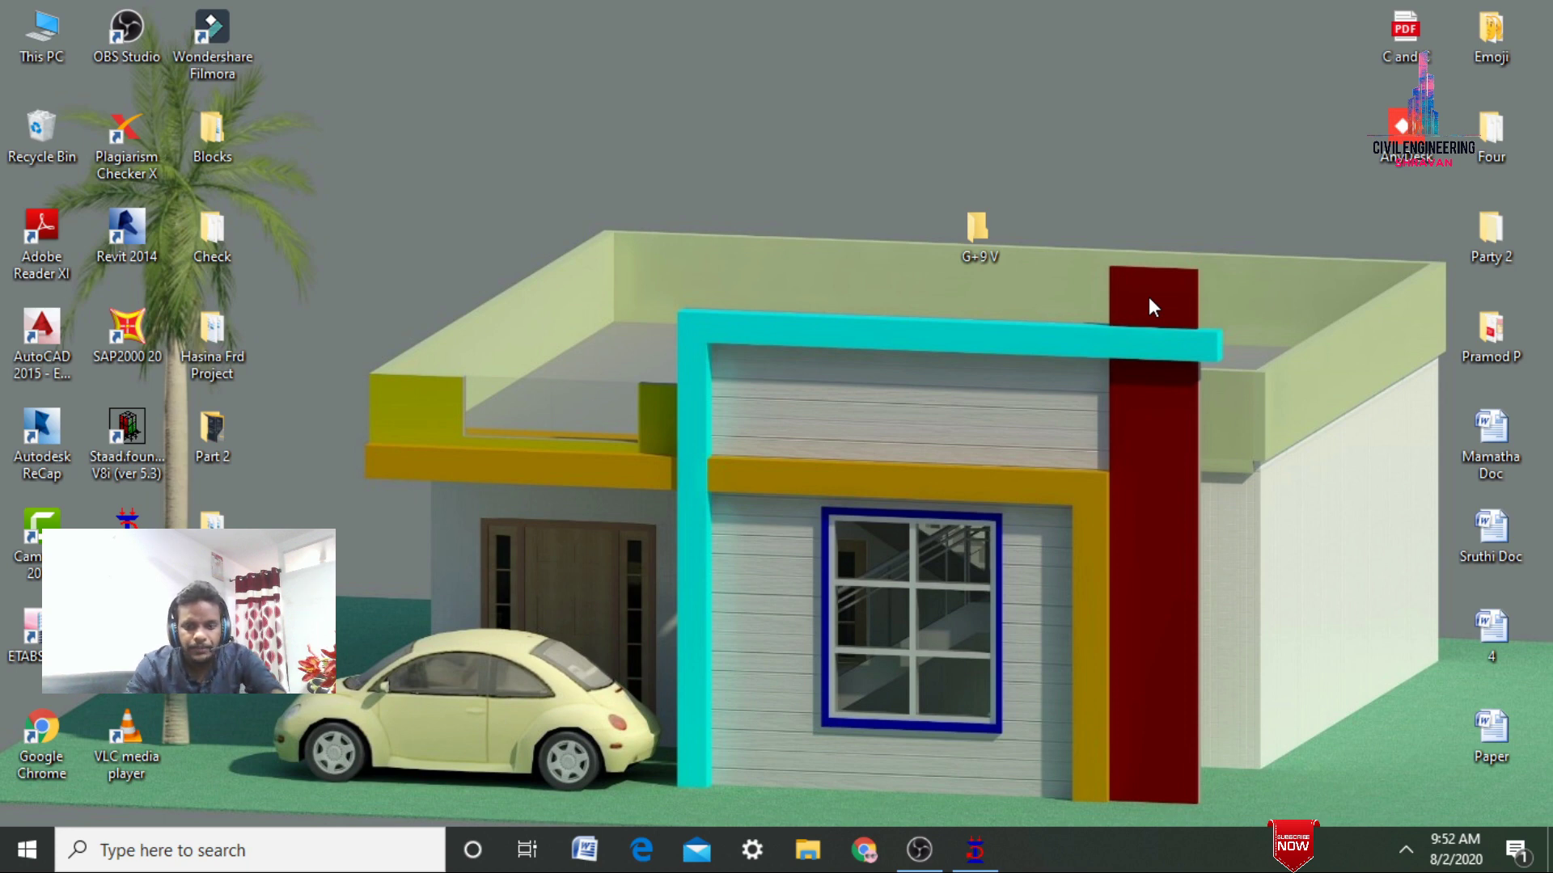
Switch to STAAD.Pro and examine the finished multi-storey building in the rendered view from another angle
left_click(975, 849)
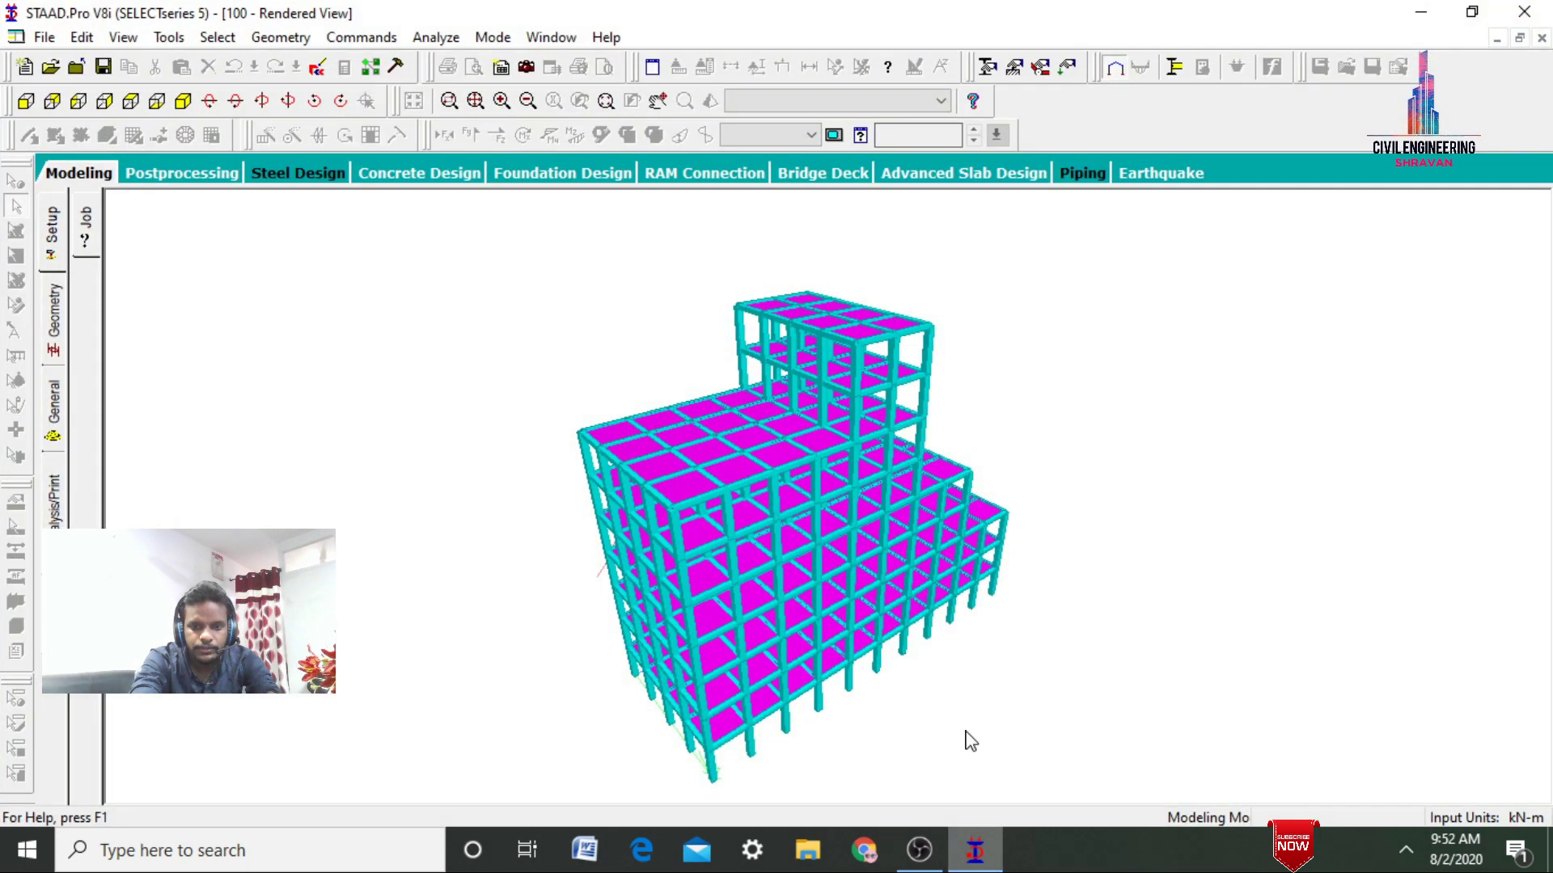
left_click_drag(876, 469, 603, 616)
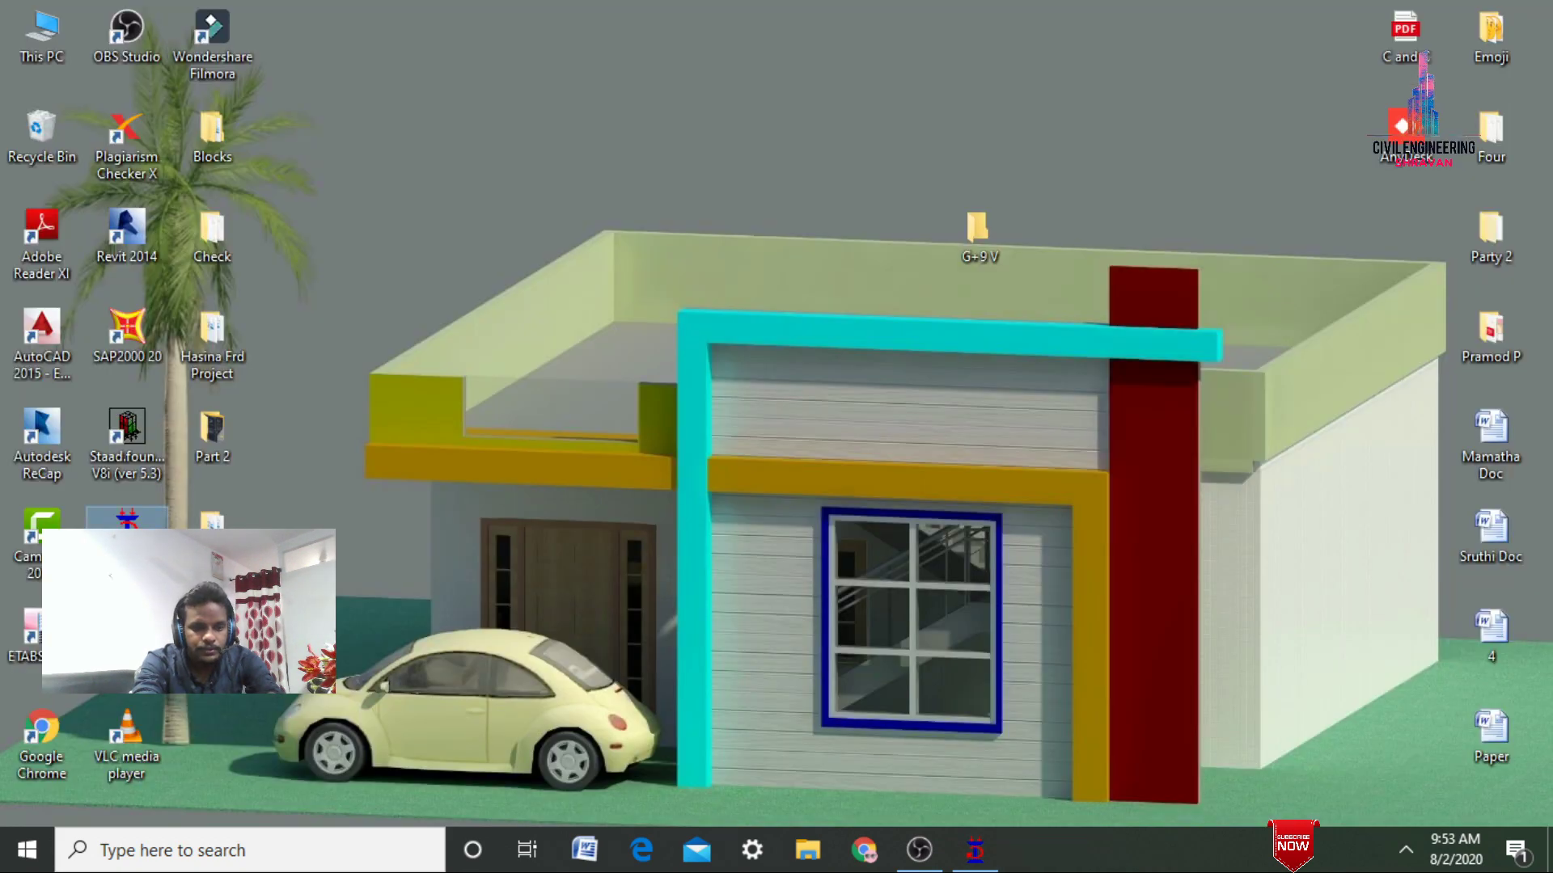
Launch STAAD.Pro and set up a new Space project named G+8, stored in the desktop folder G+9 V
double_click(127, 517)
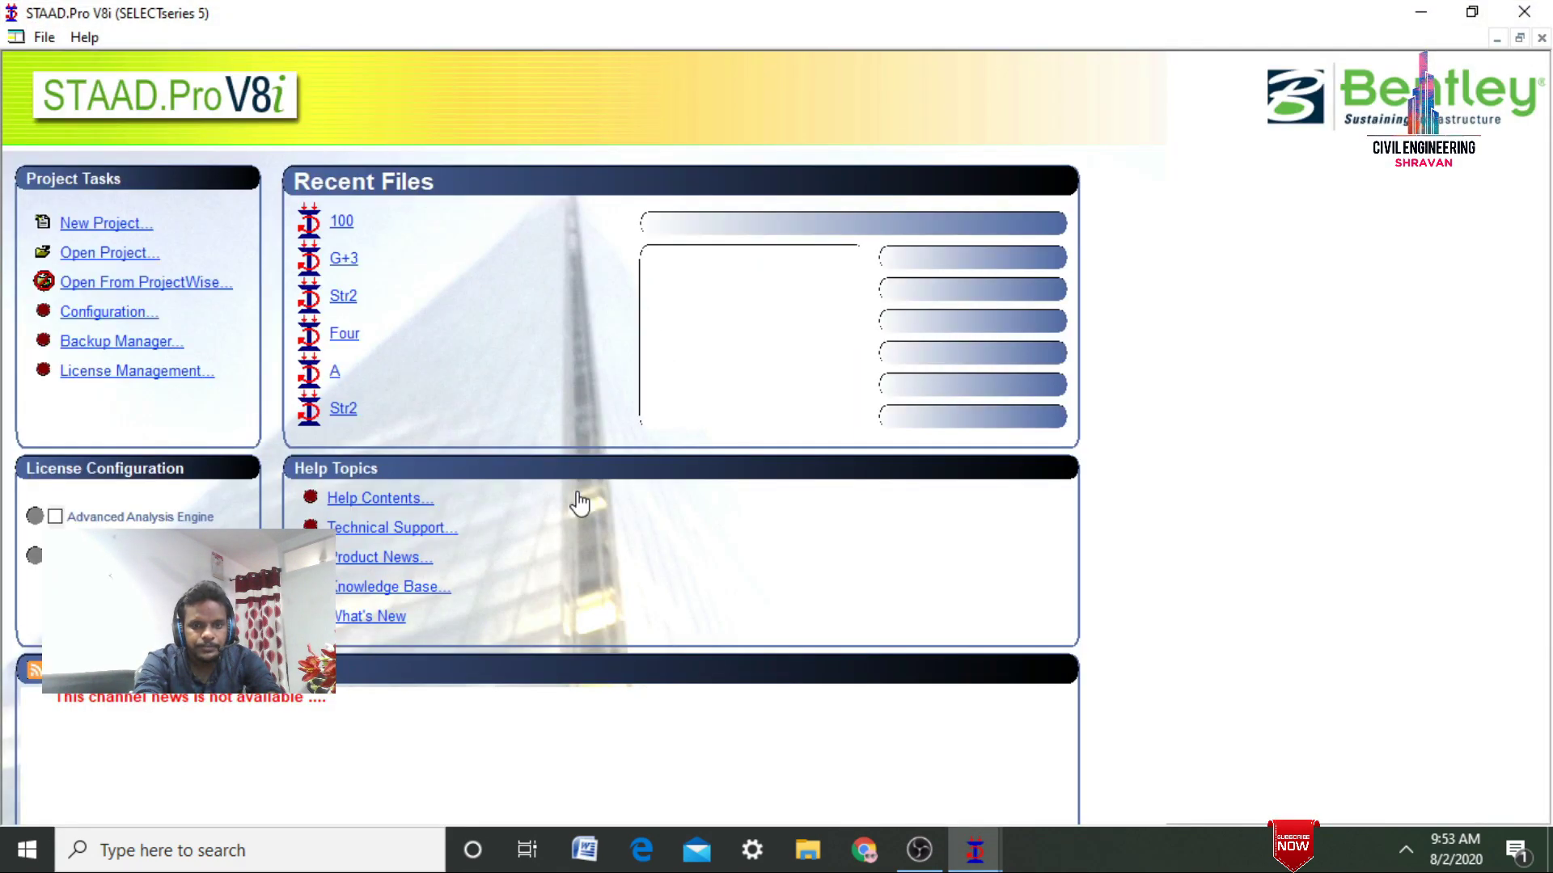
left_click(81, 225)
left_click(564, 263)
left_click(563, 247)
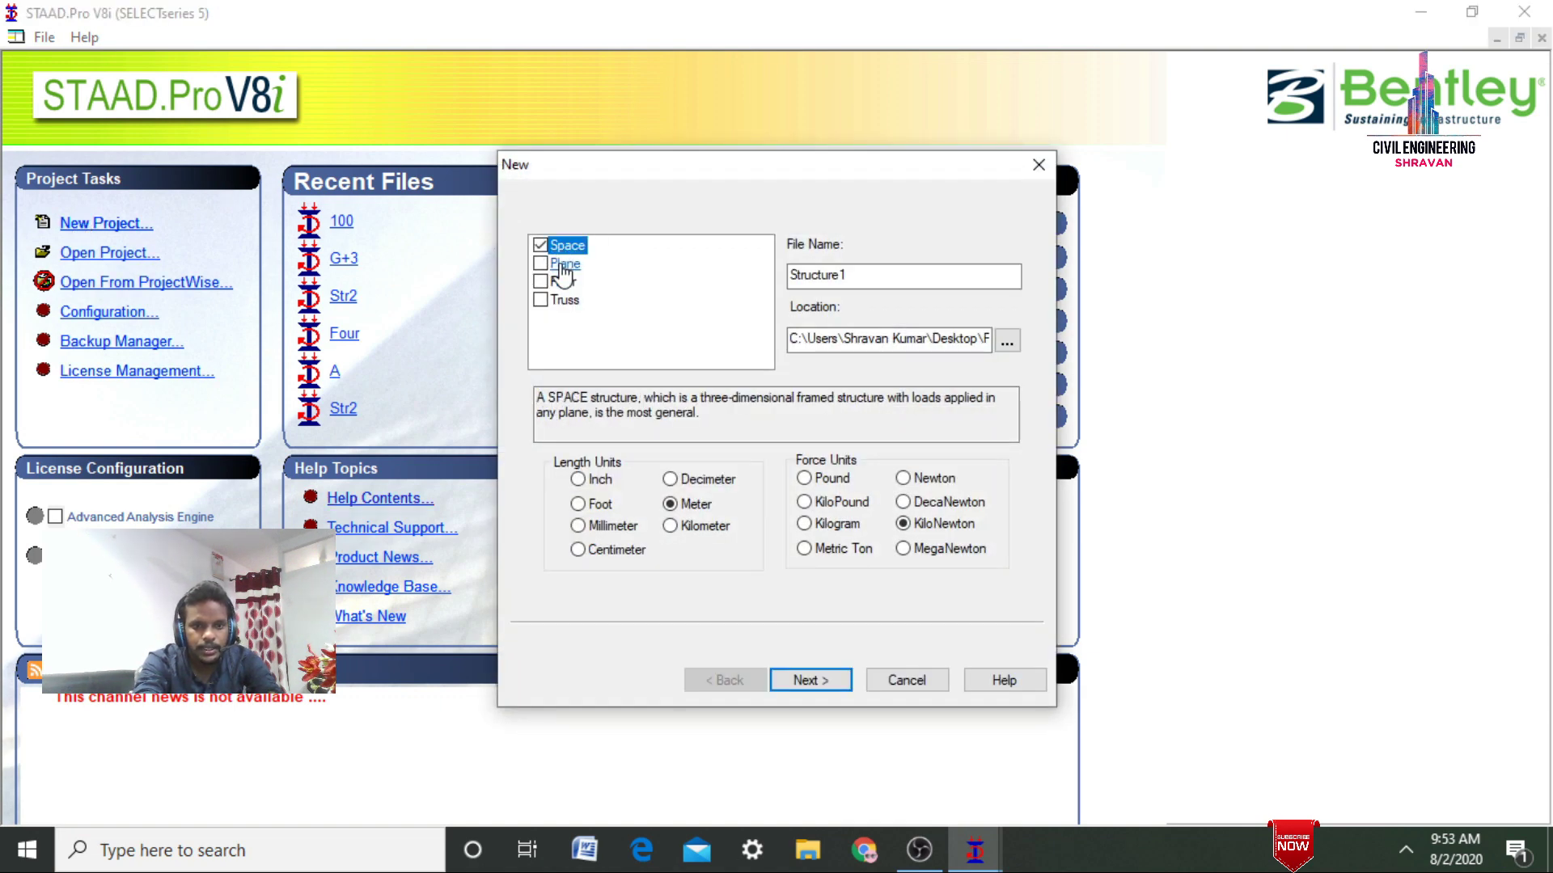
double_click(932, 272)
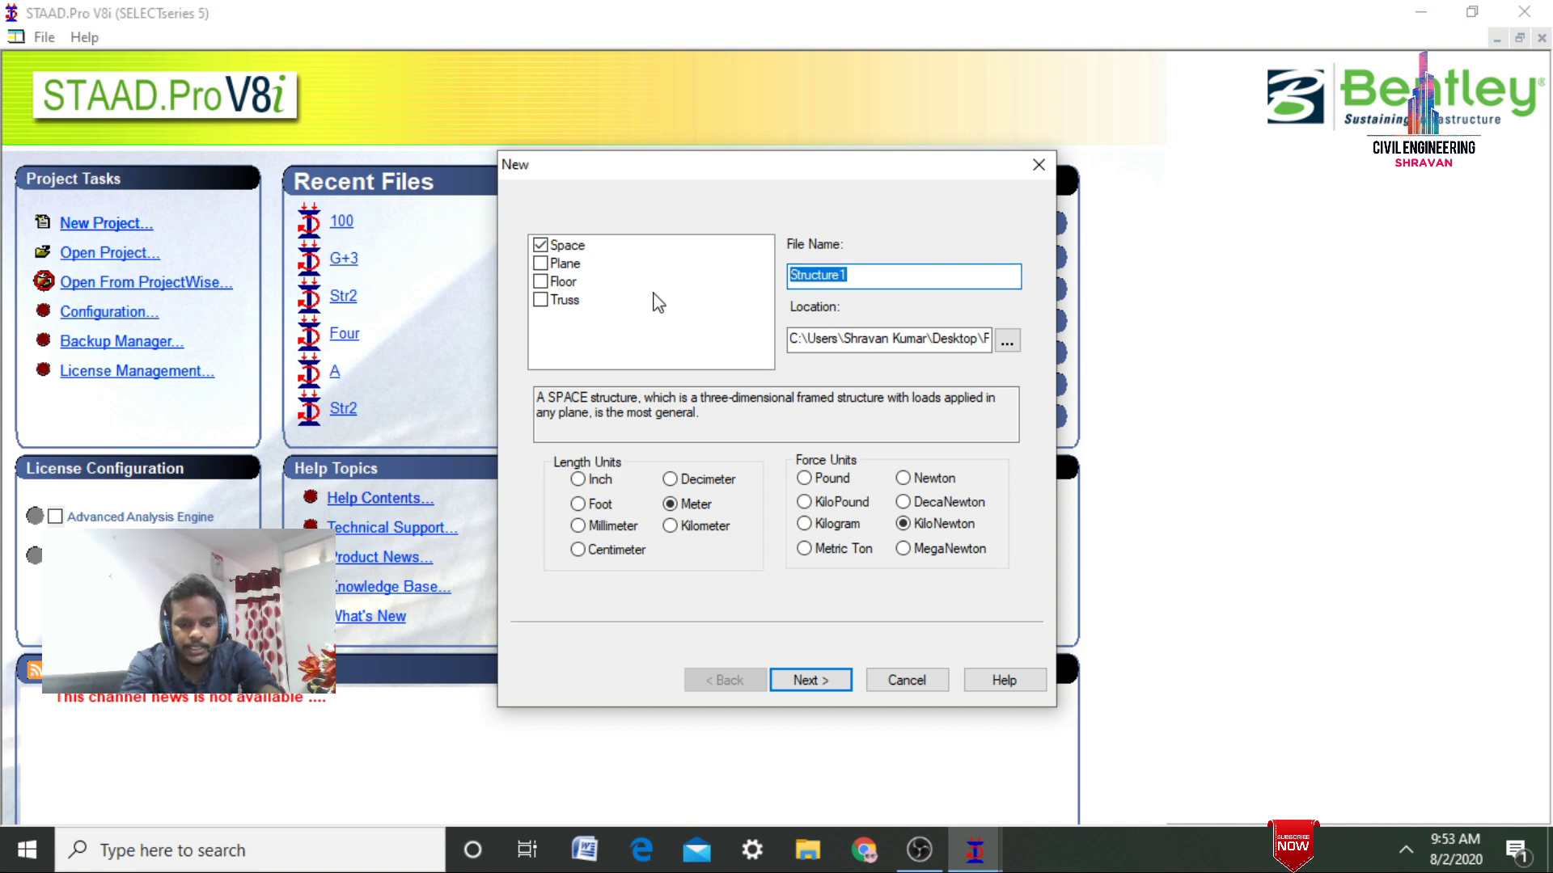
type("G+8")
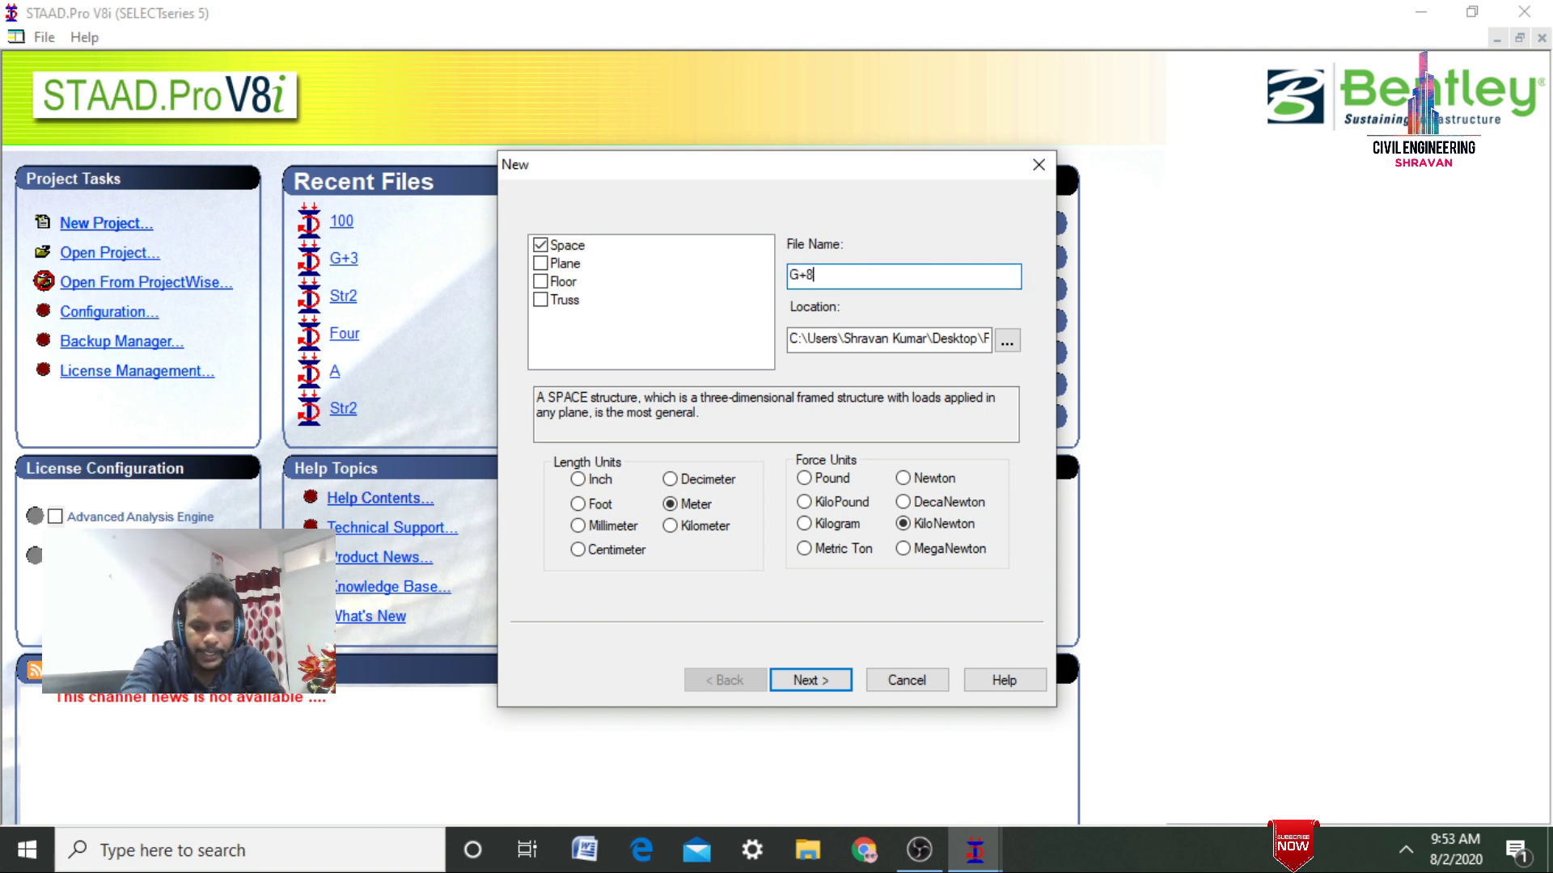
left_click(1009, 340)
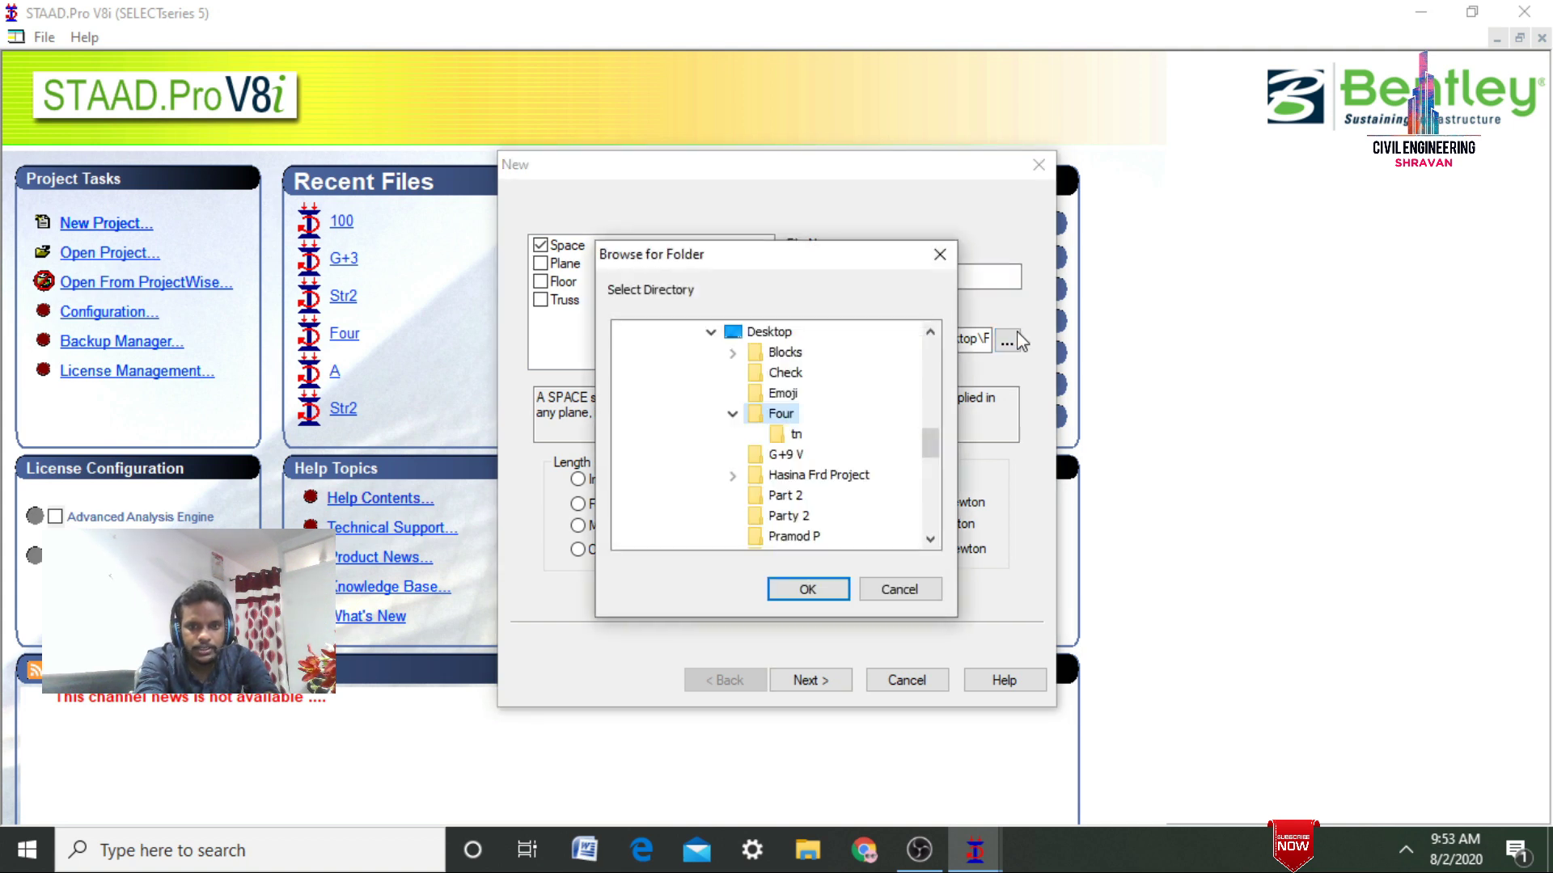
left_click(793, 584)
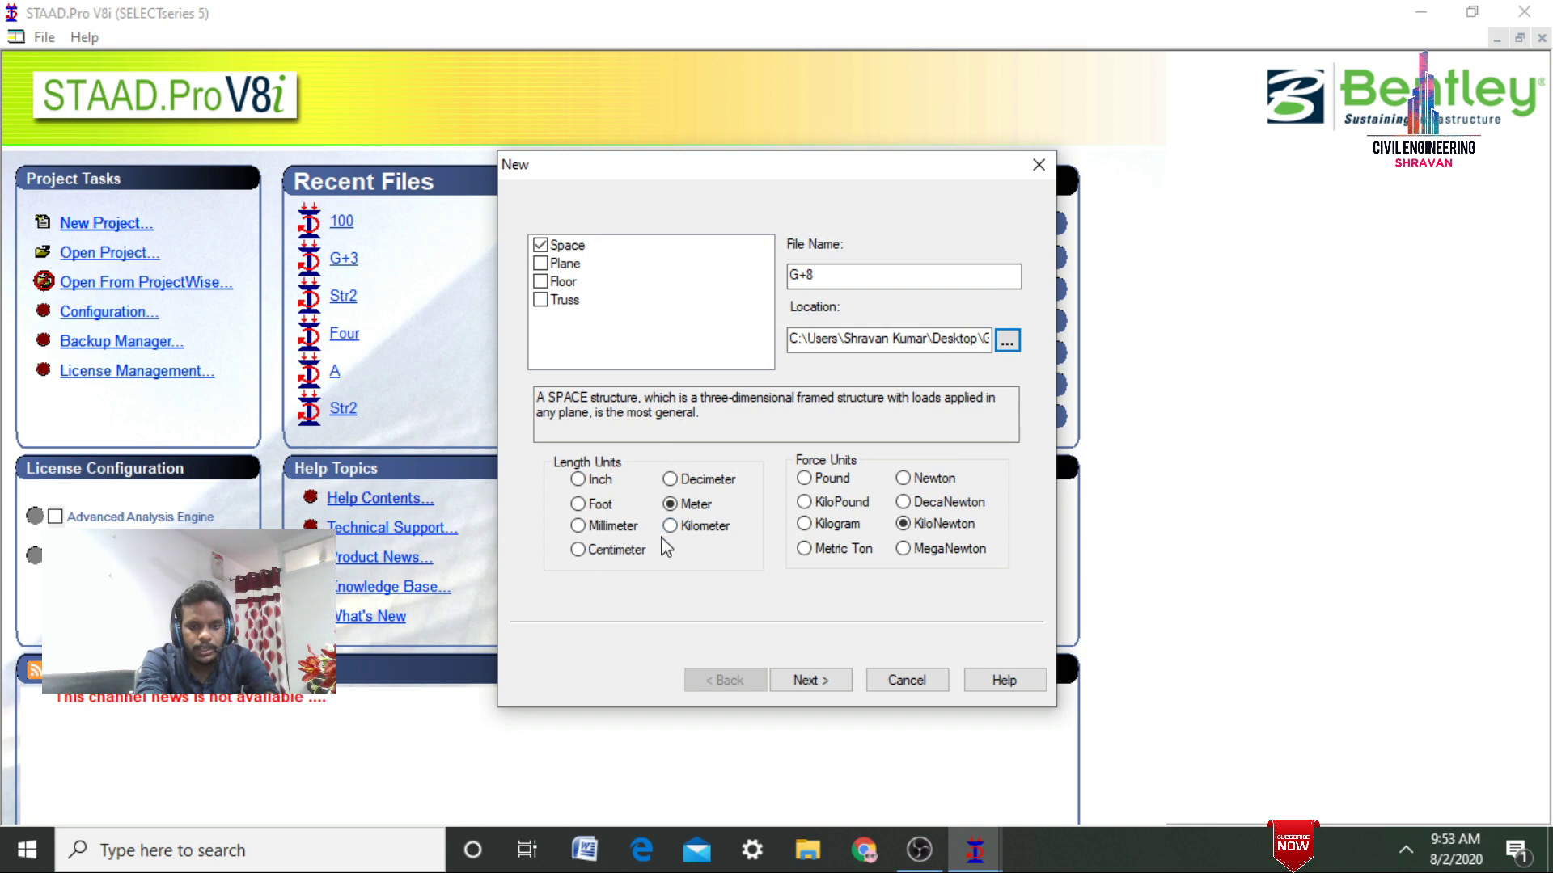
Keep Meter and KiloNewton as units, finish creating the project with Add Beam, and close the floating RAM toolbar
left_click(673, 508)
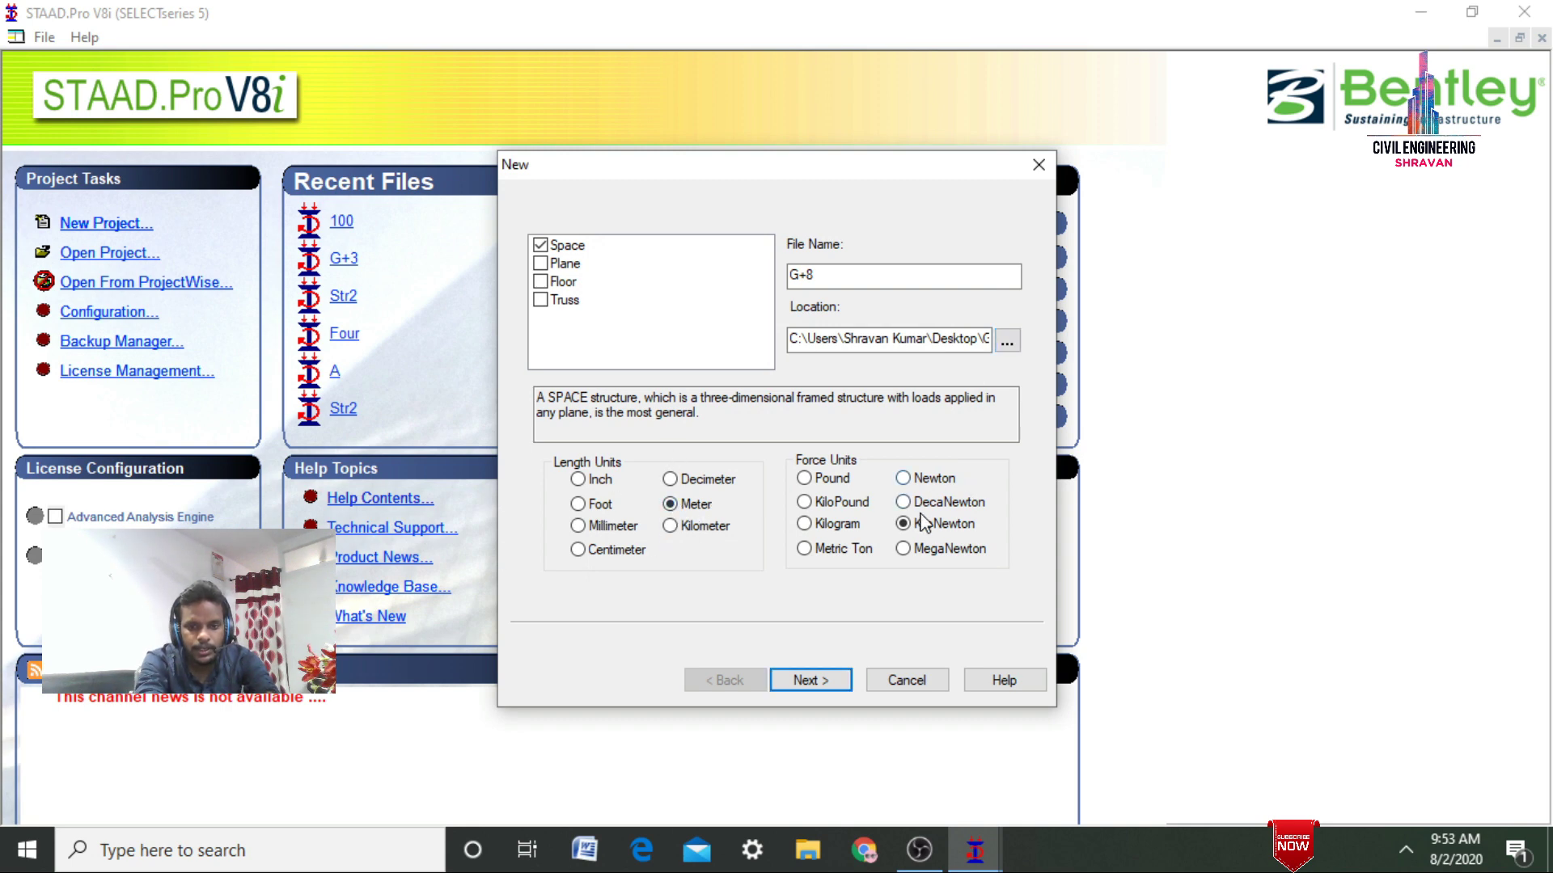
left_click(835, 686)
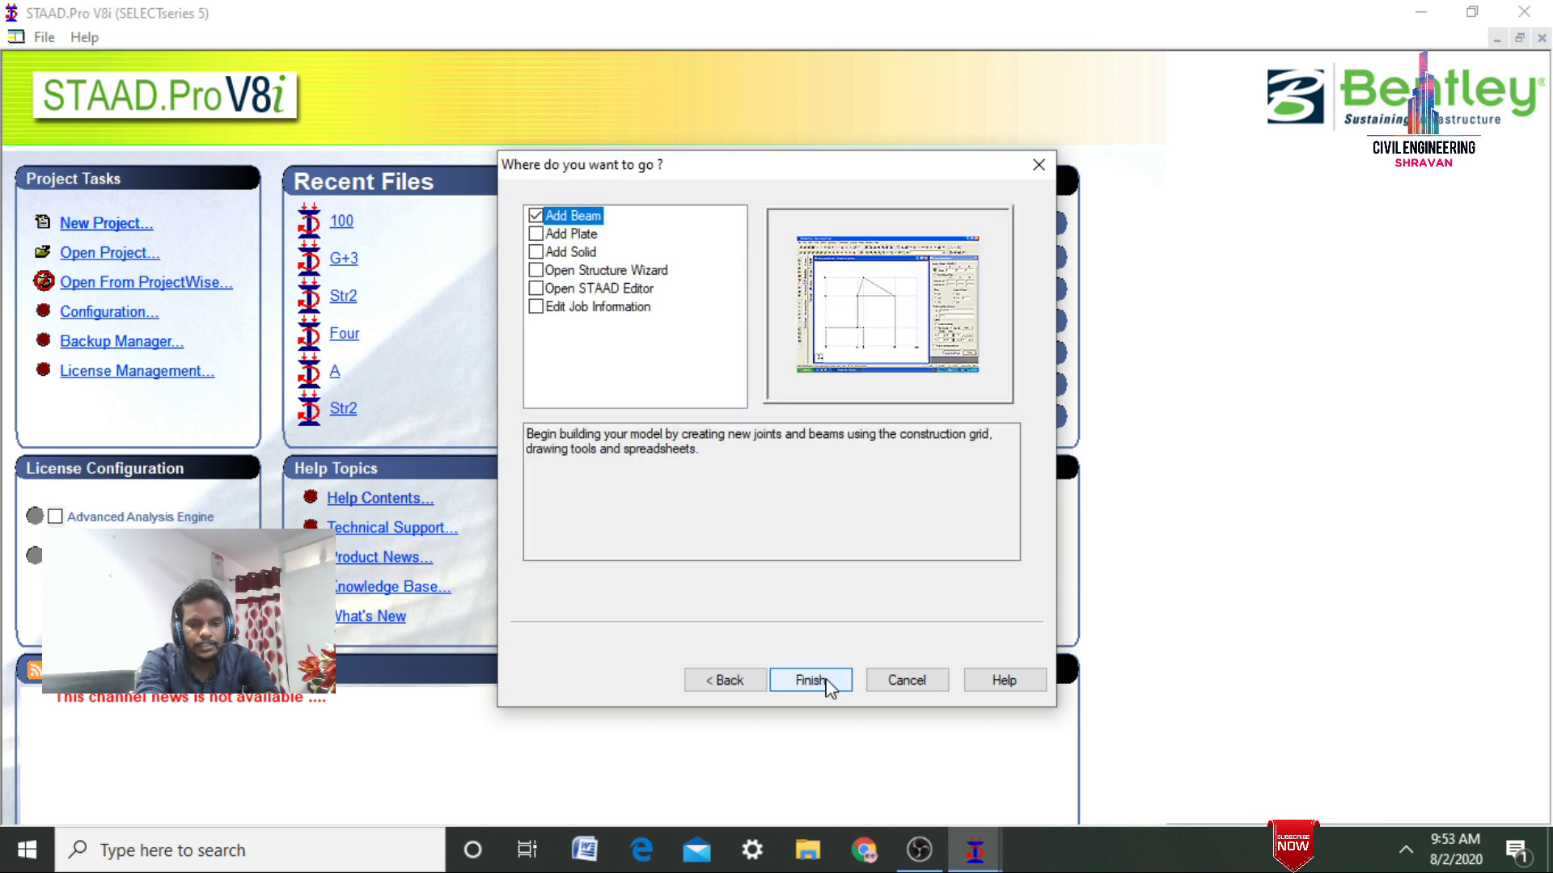
left_click(826, 680)
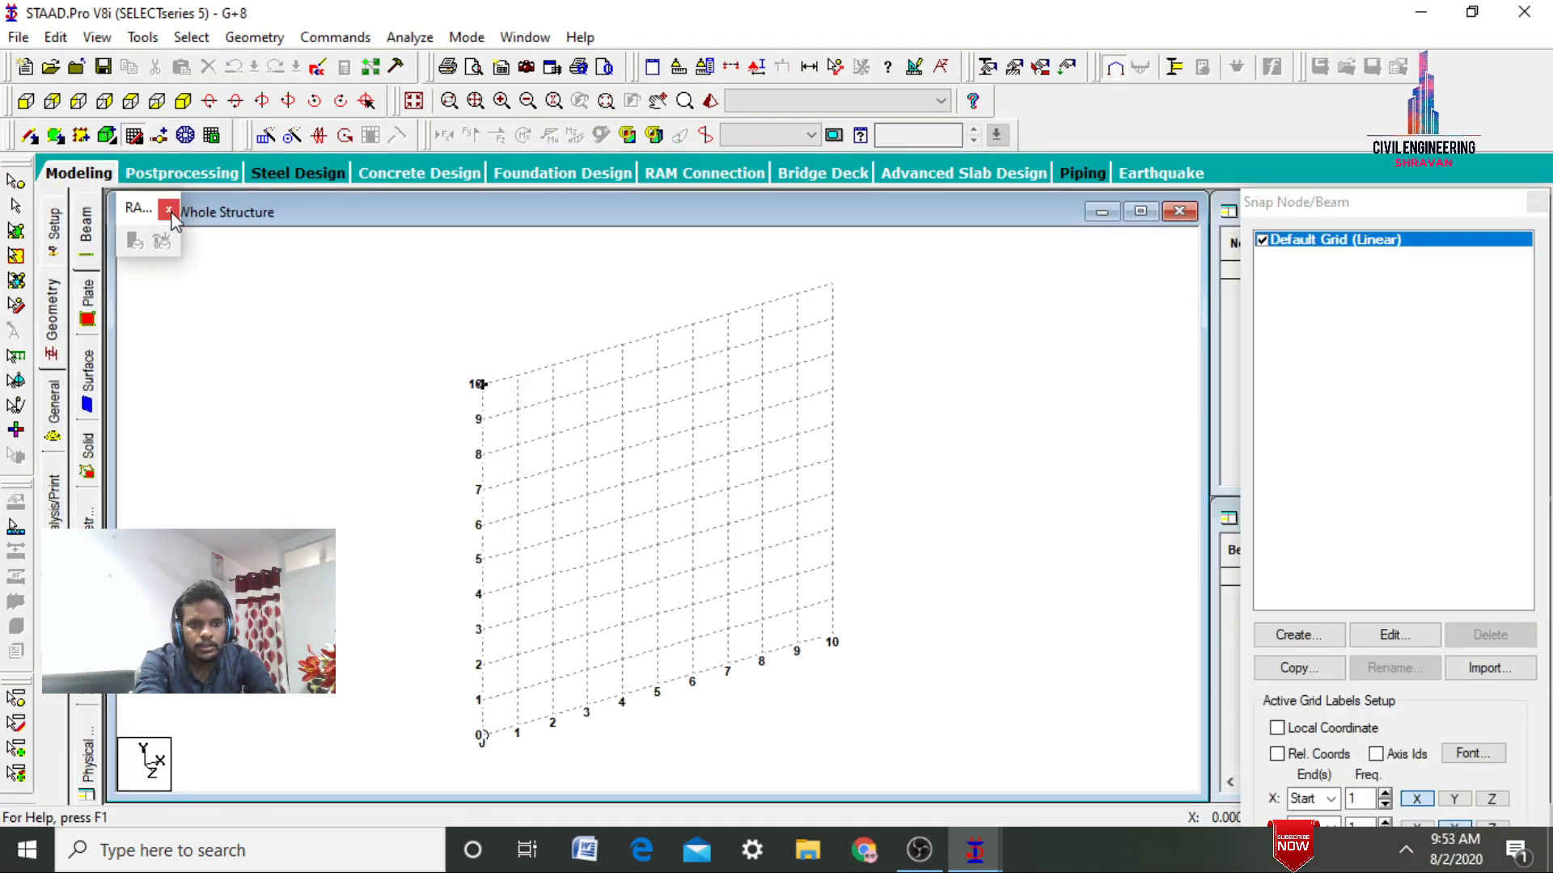
left_click(170, 211)
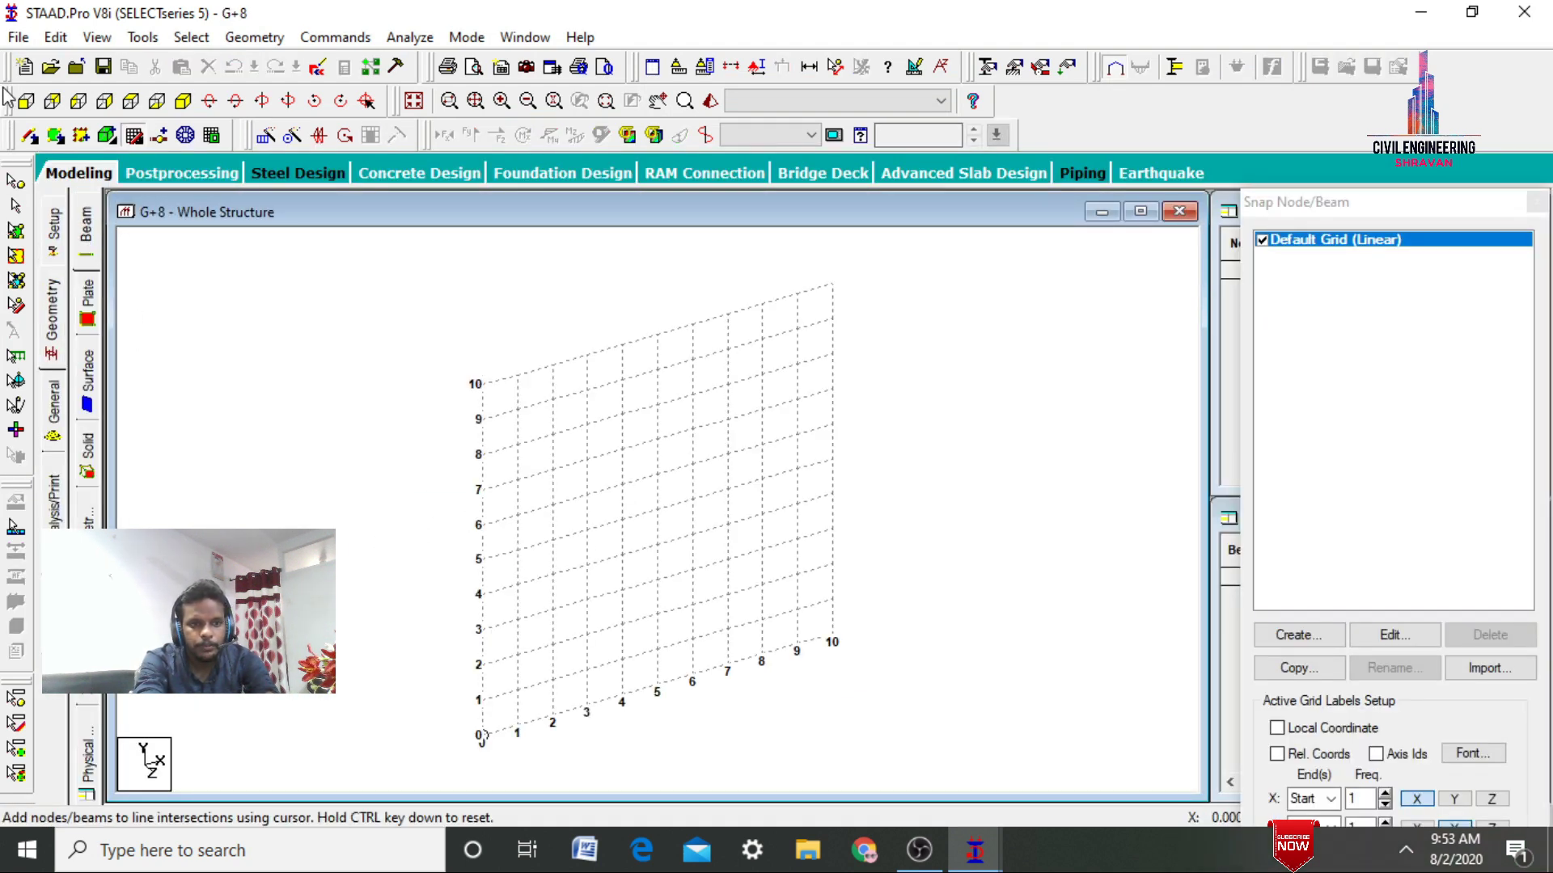
Run the Structure Wizard and open the parameters of the Bay Frame prototype from the Frame Models
left_click(26, 102)
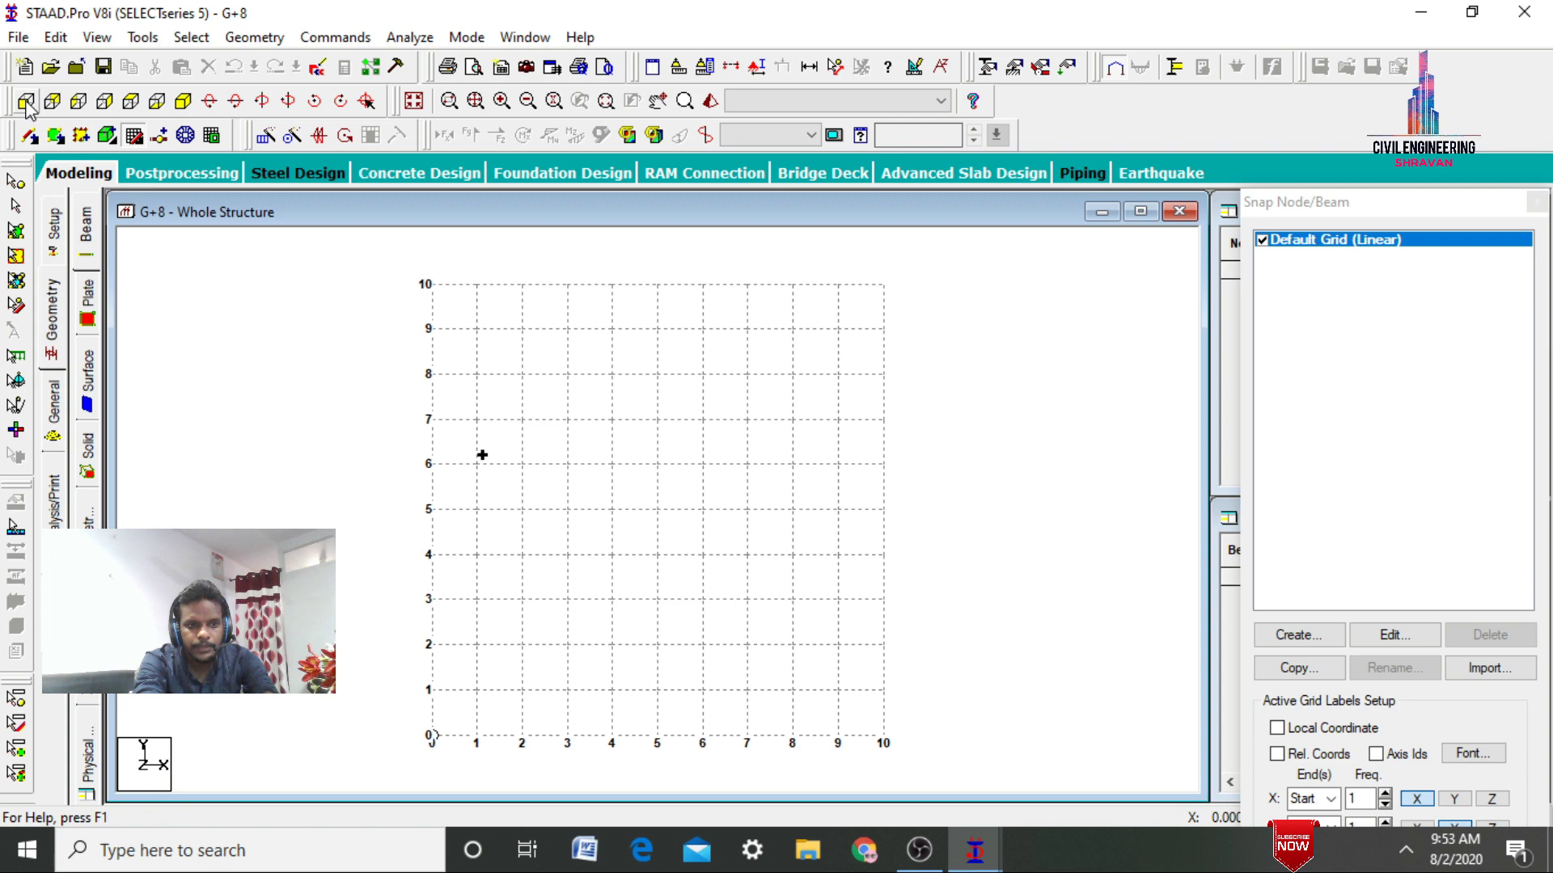
left_click(283, 42)
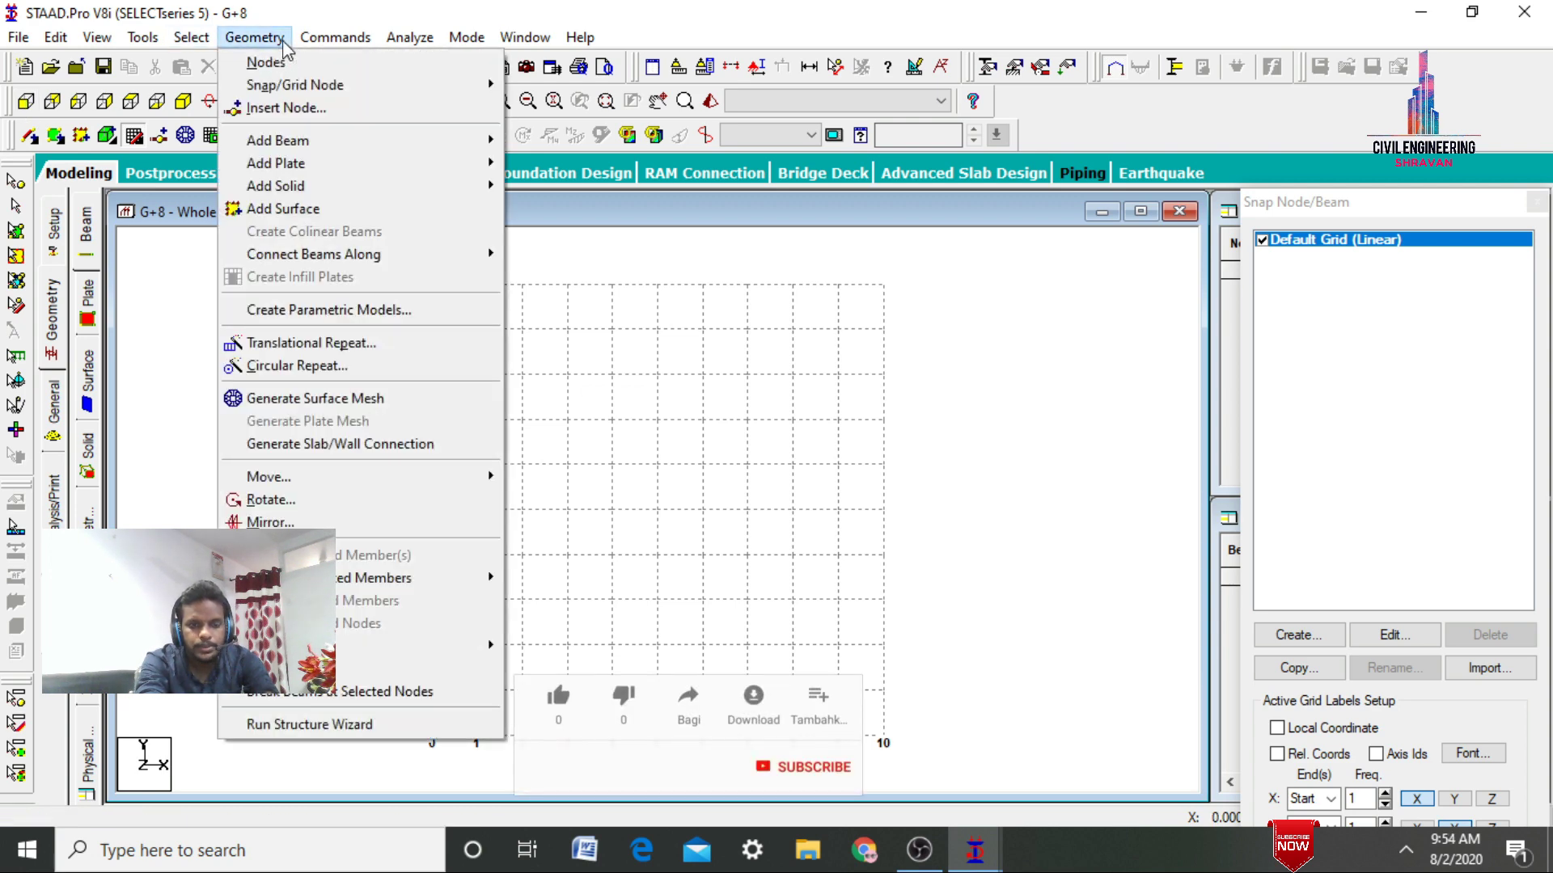
left_click(414, 726)
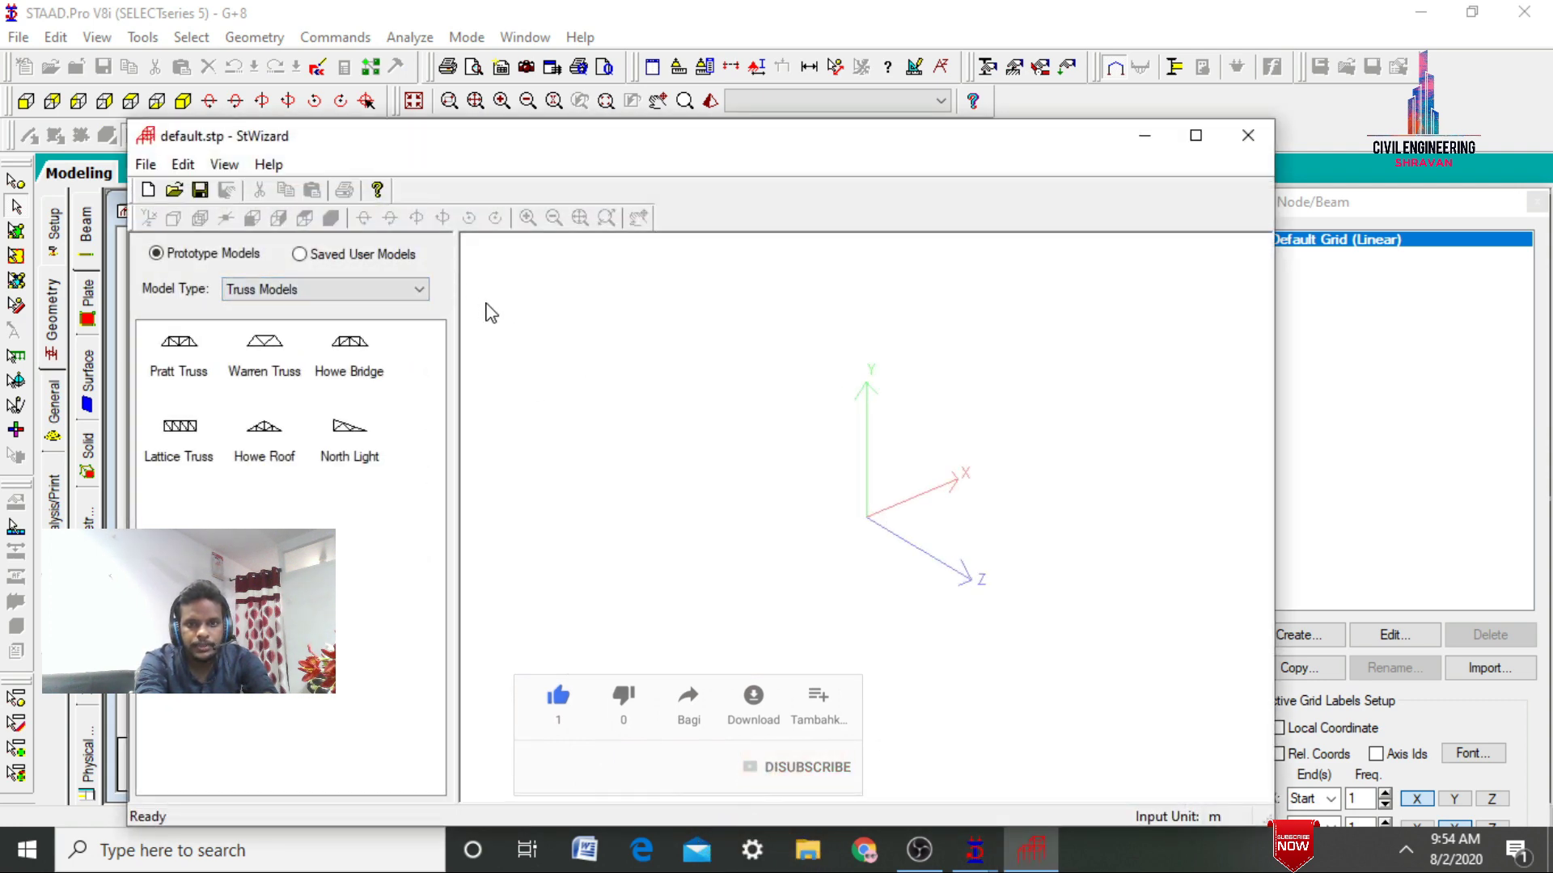
left_click(356, 293)
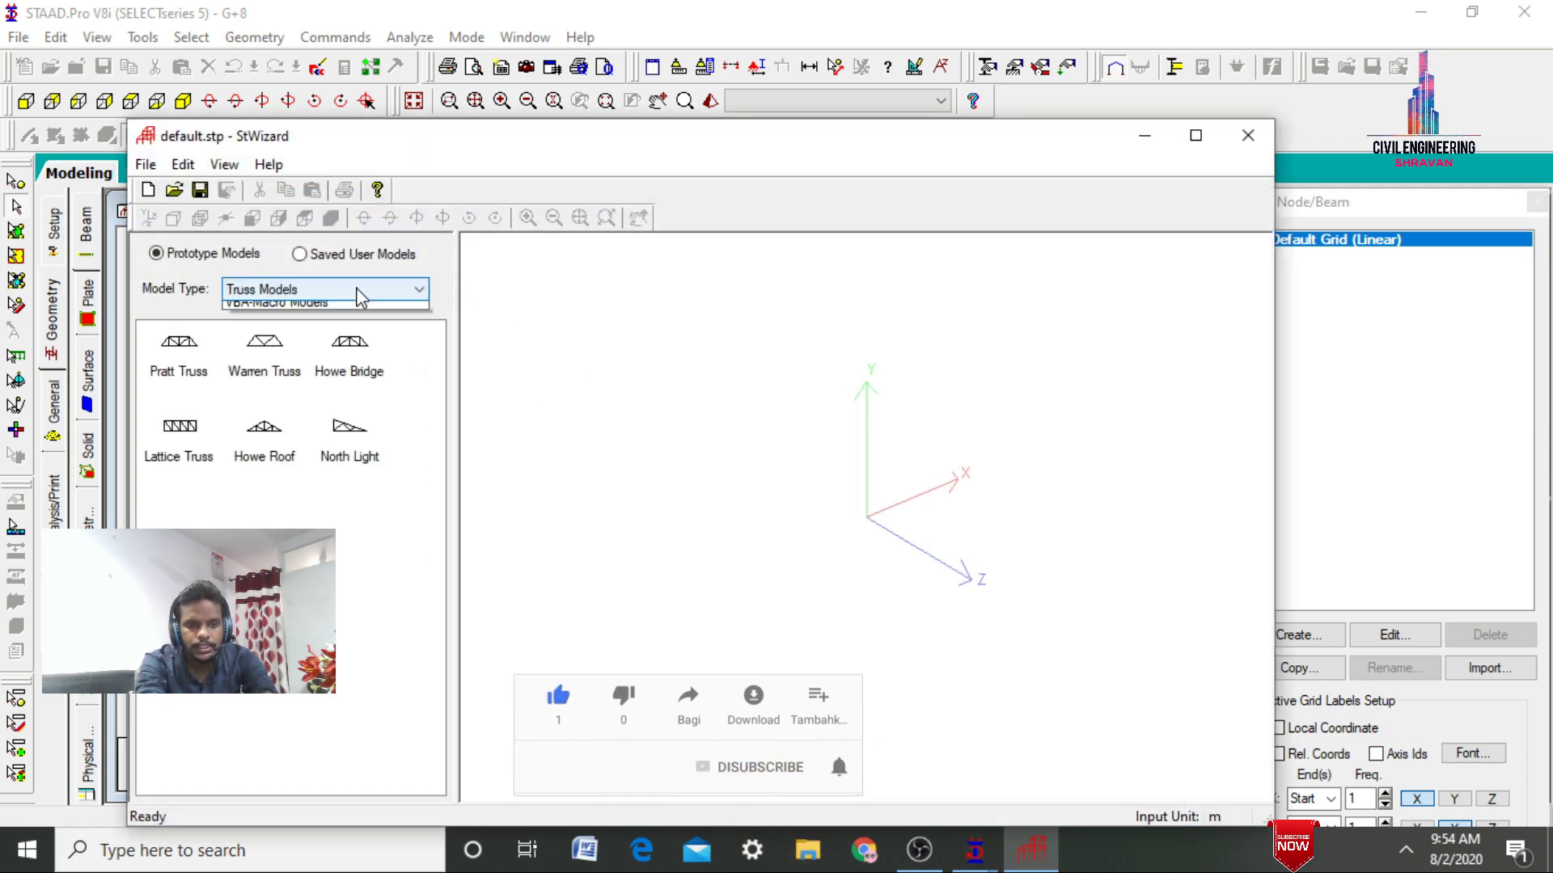
left_click(353, 325)
left_click(348, 336)
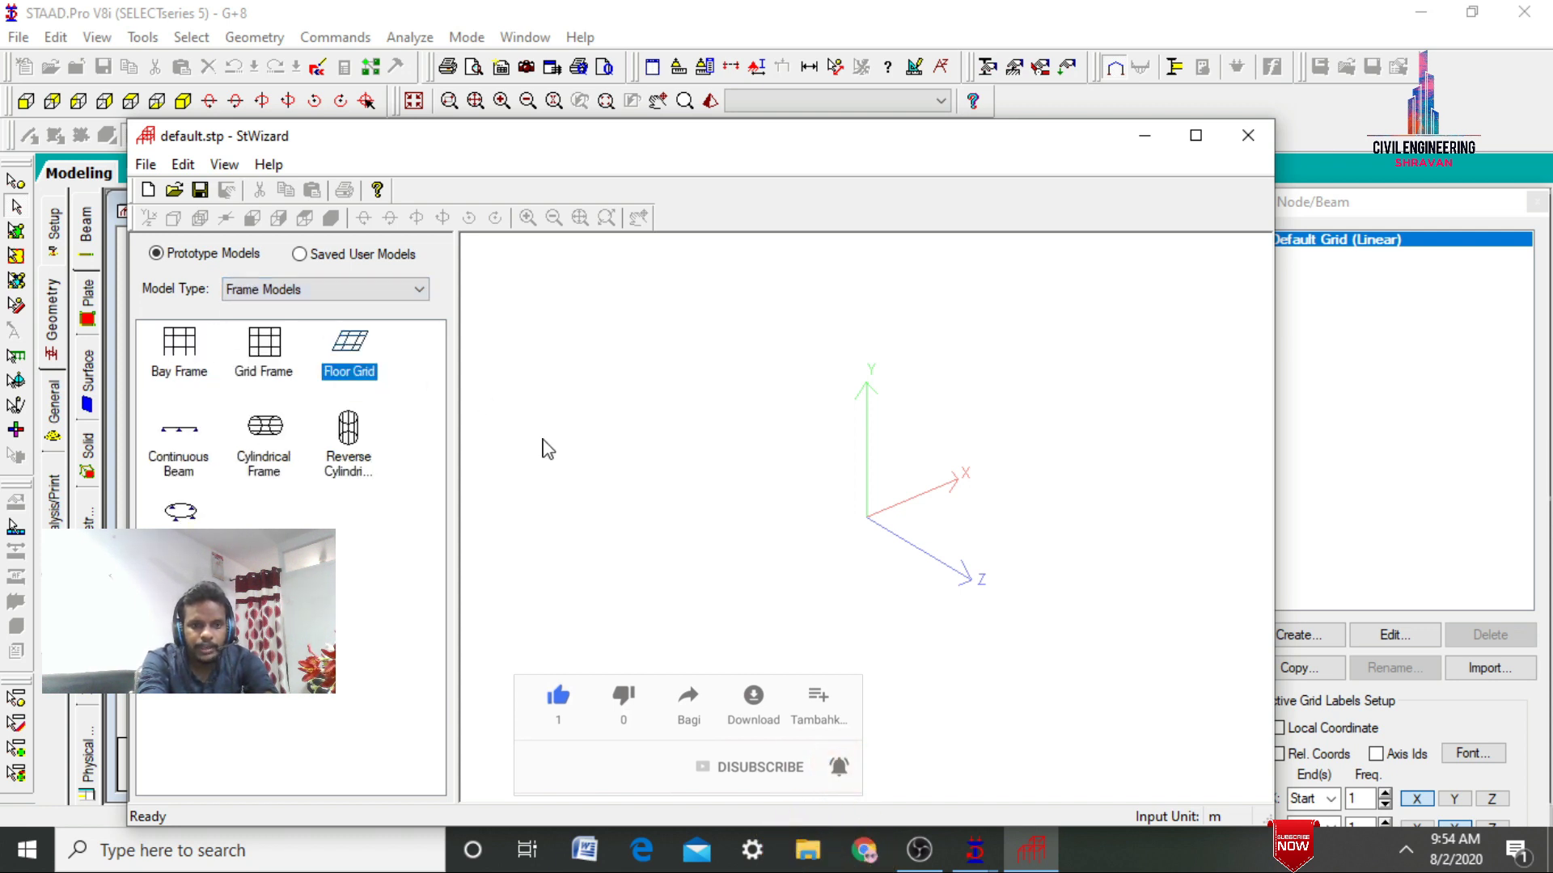
left_click(180, 373)
double_click(179, 374)
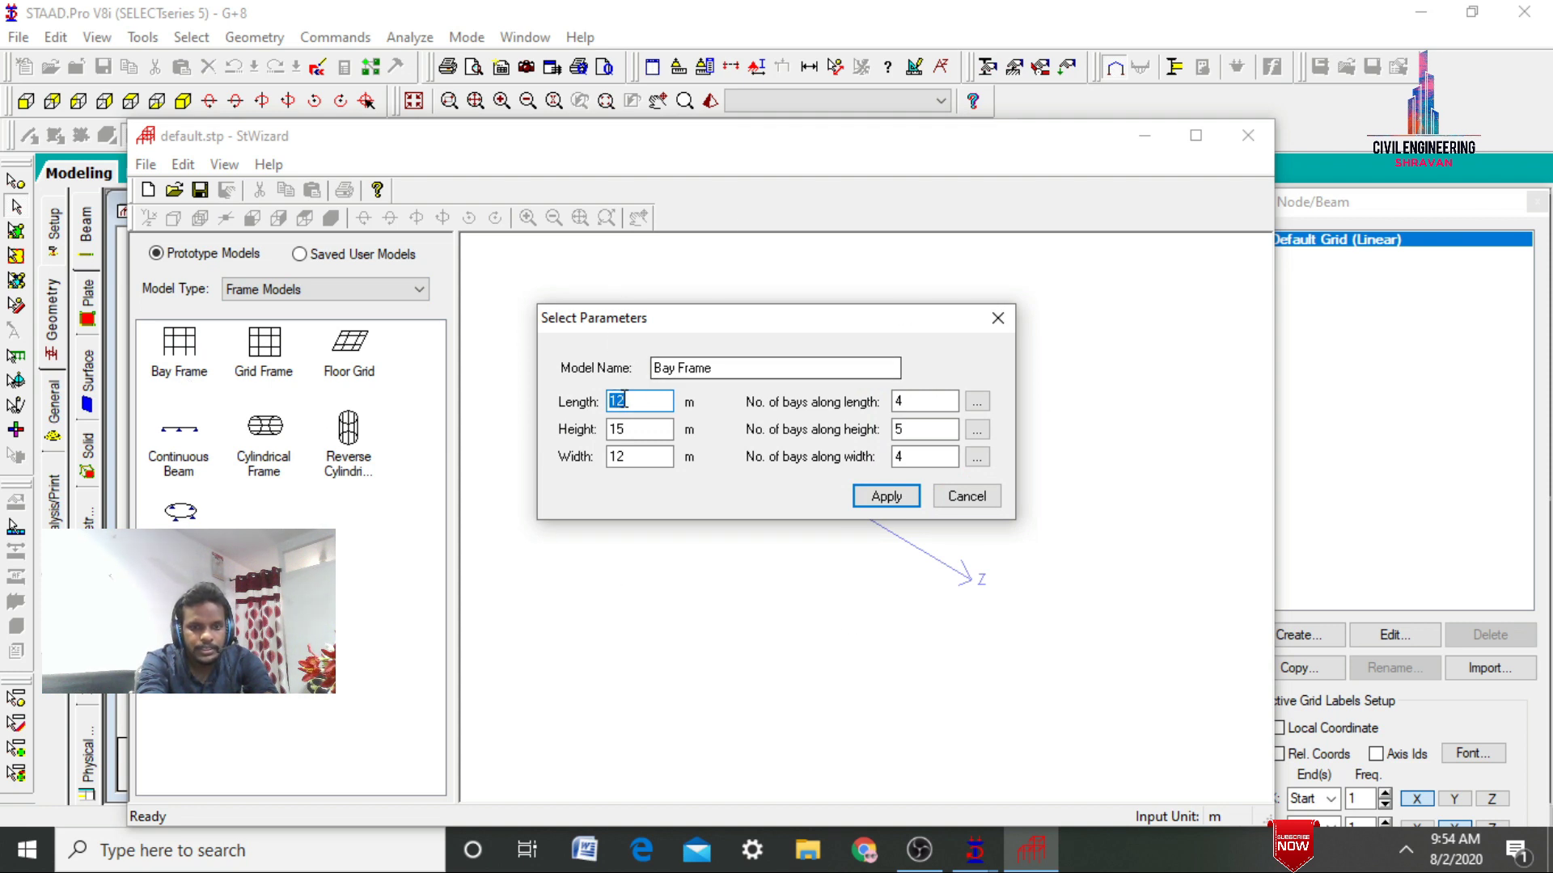
Generate the bay frame with length 30 m, height 27 m, width 12 m and 10, 9 and 4 bays respectively
left_click(954, 402)
left_click(934, 430)
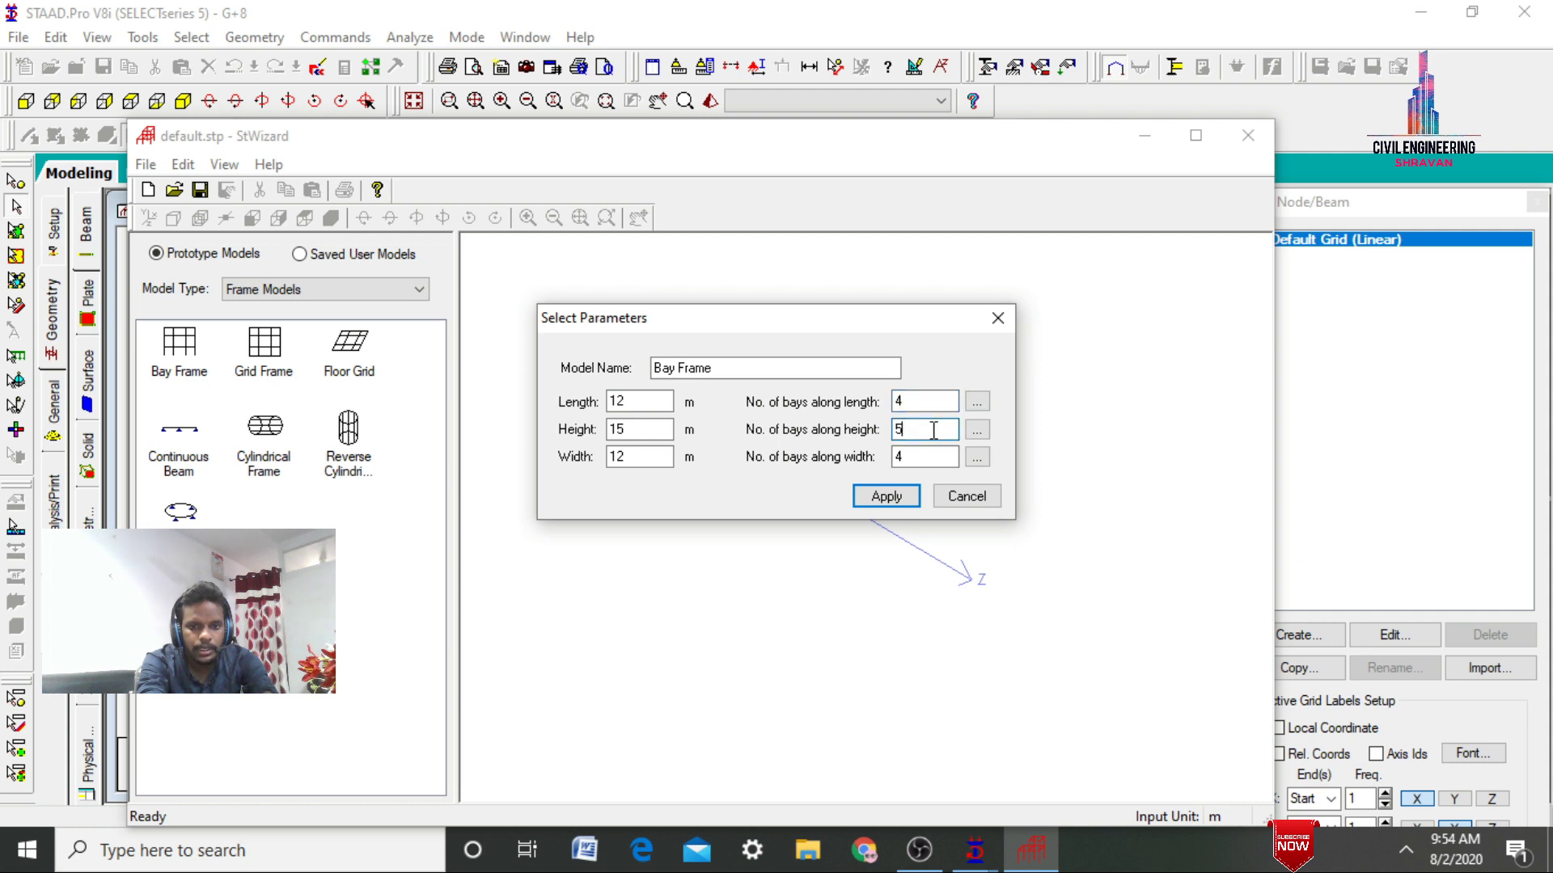
left_click(919, 456)
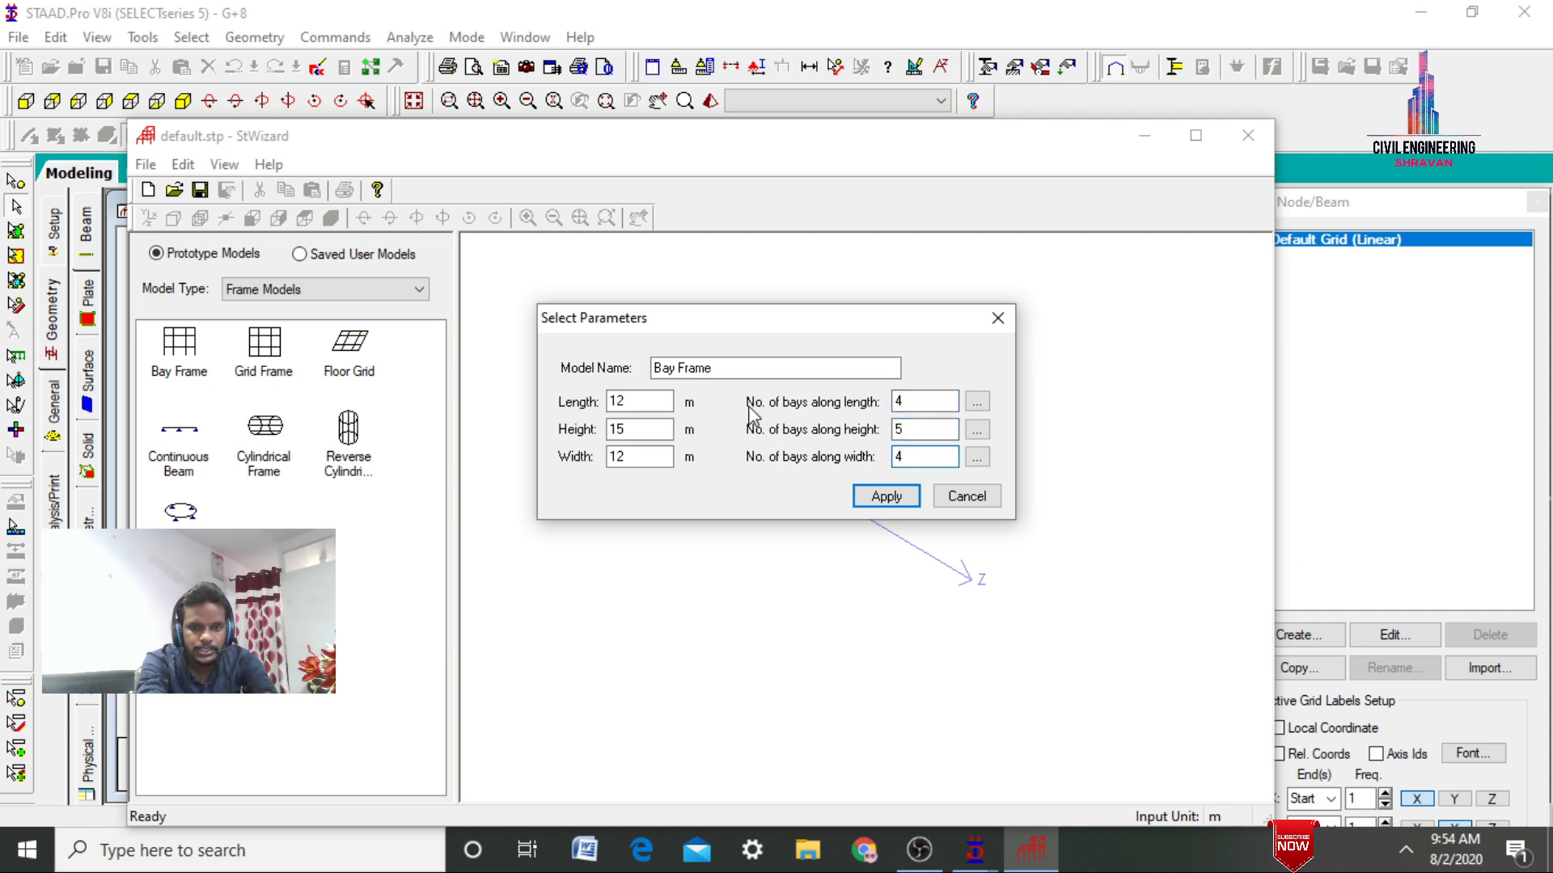
left_click_drag(644, 405, 615, 409)
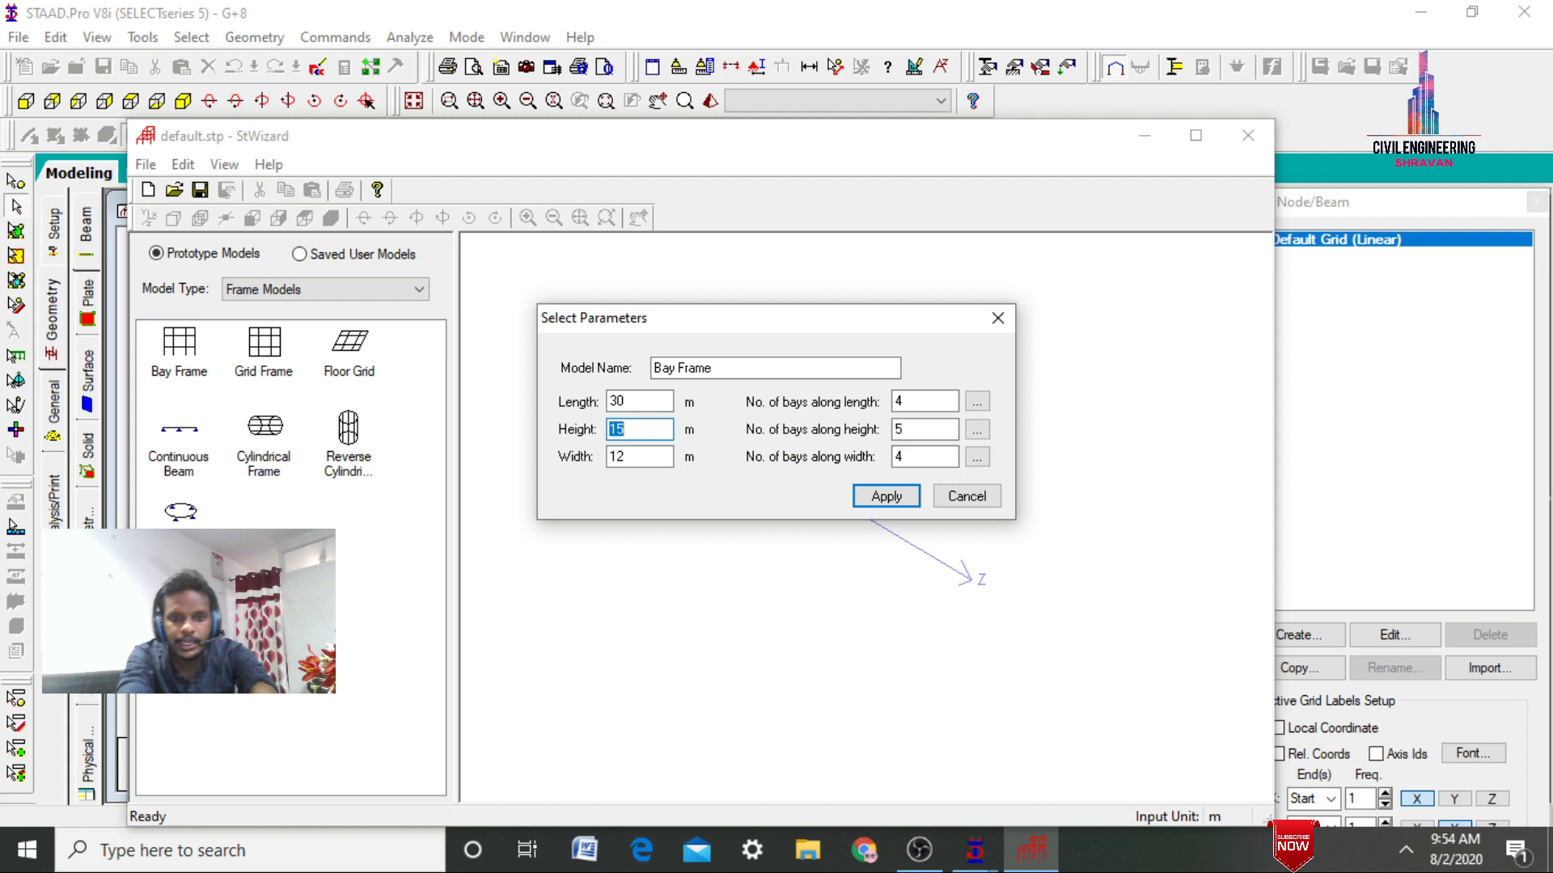
key("Tab")
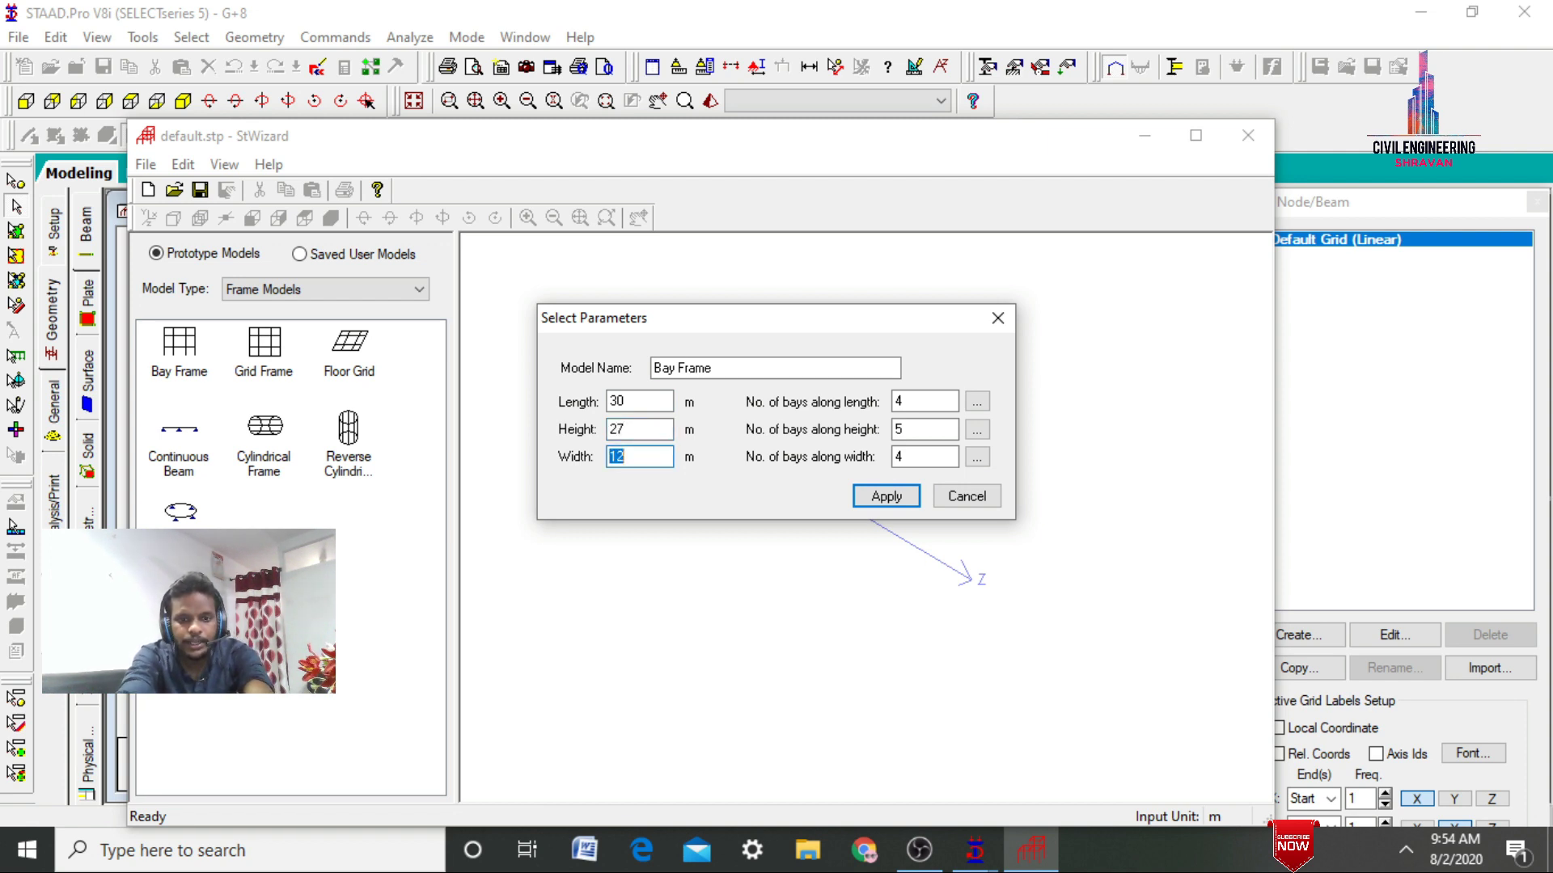
key("Tab")
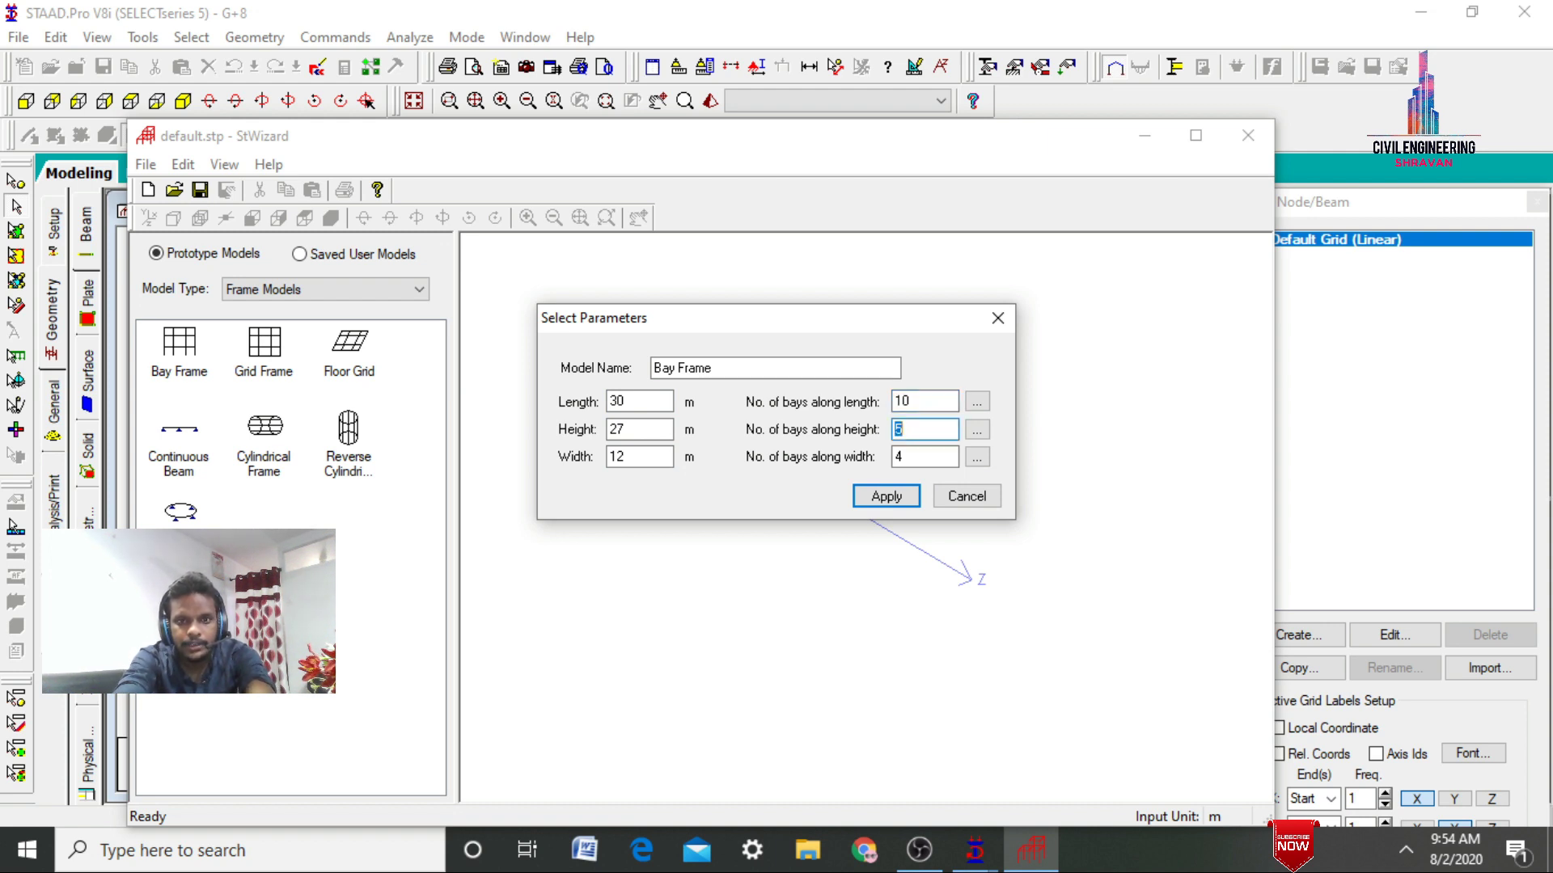
key("Tab")
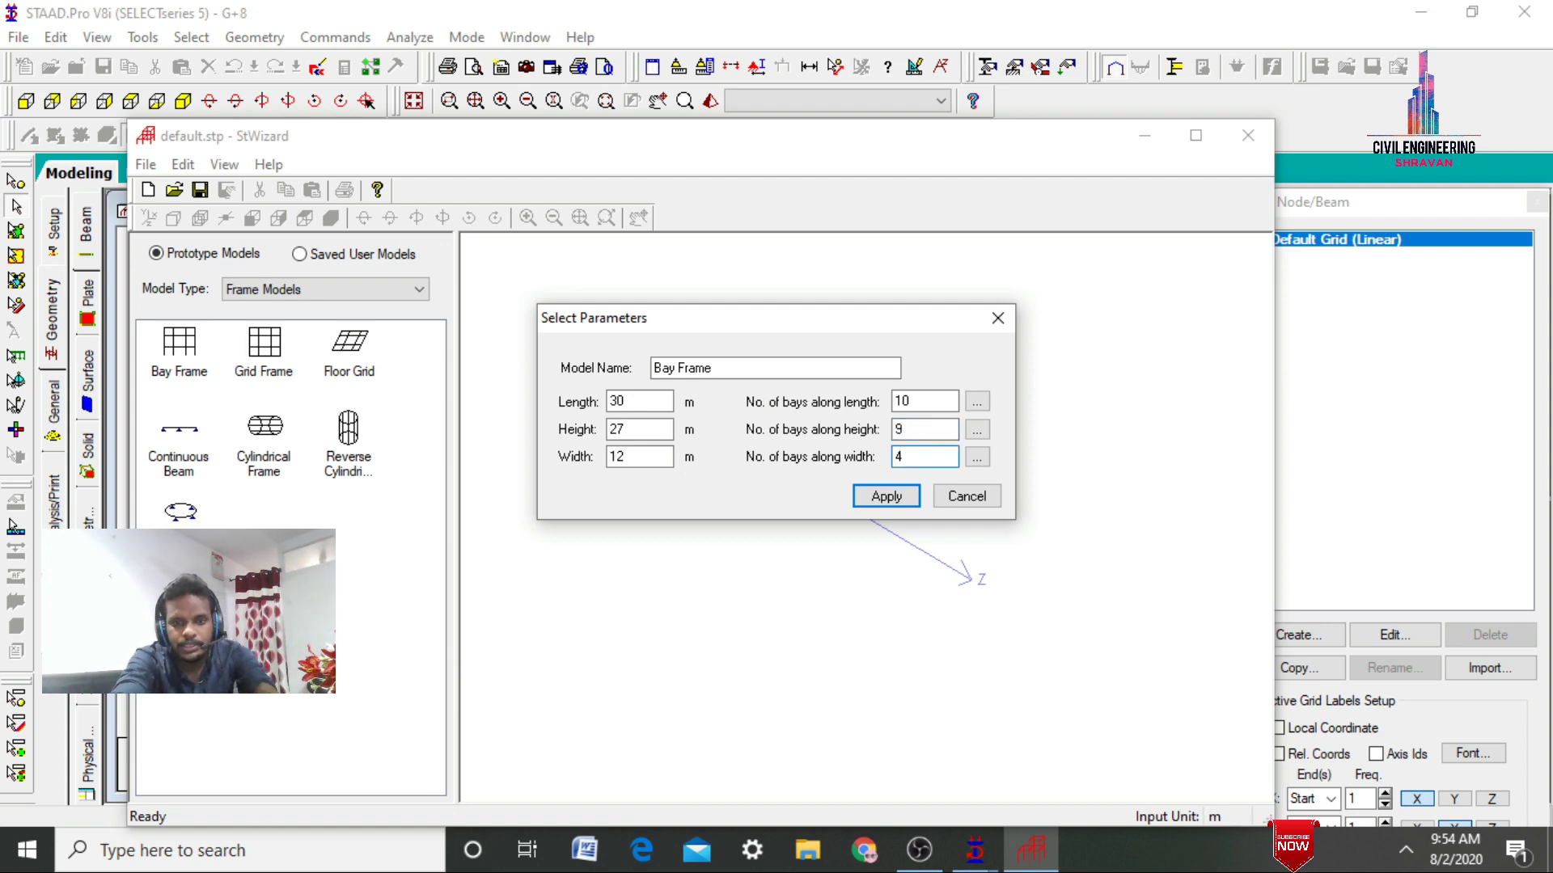
left_click(885, 495)
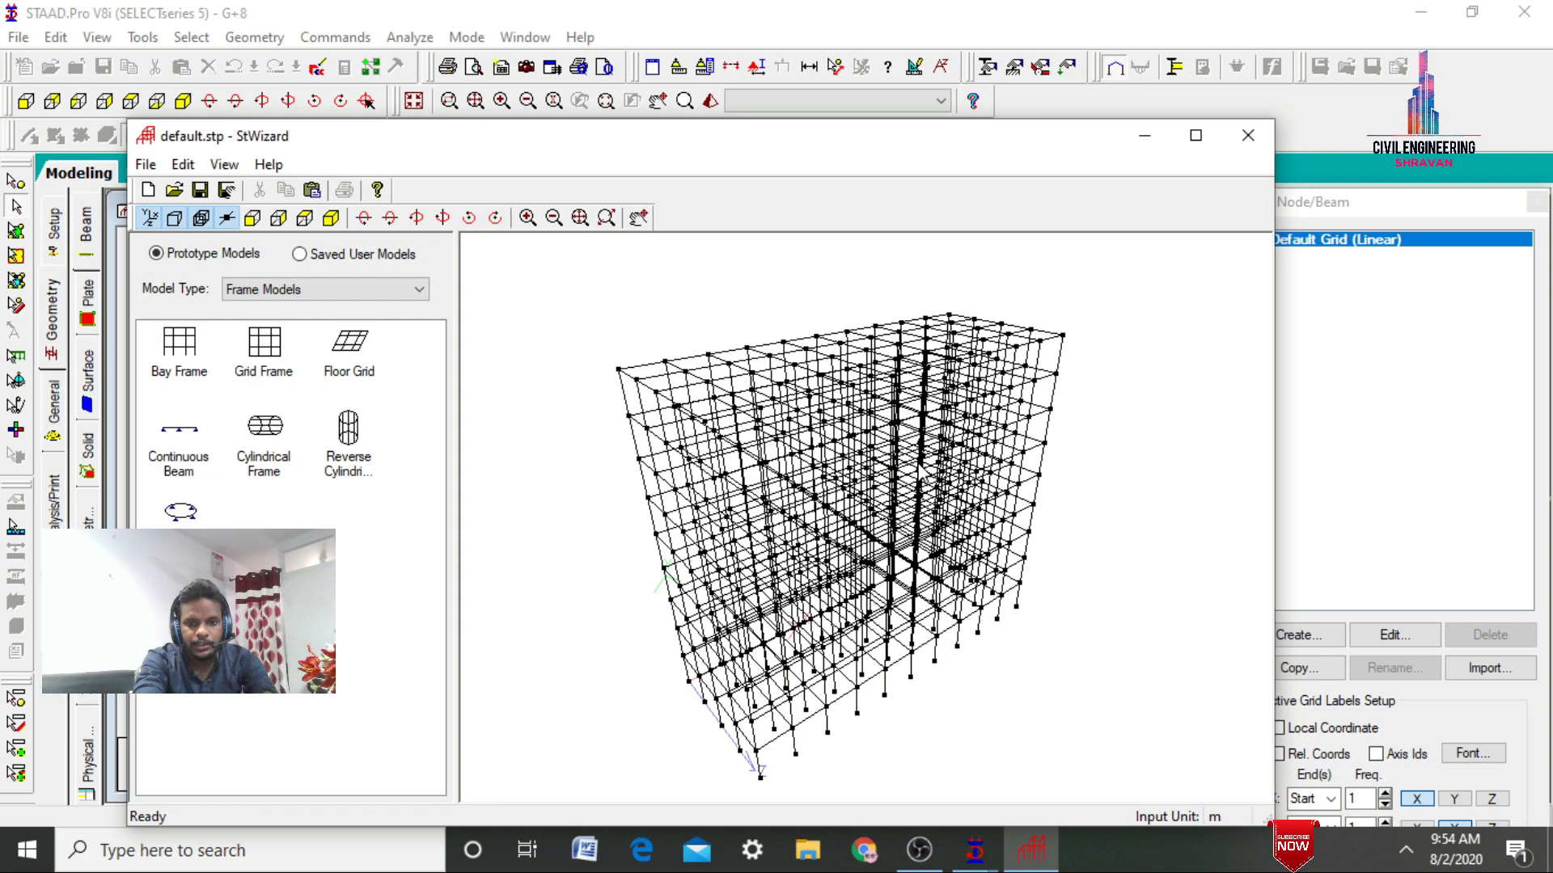
Transfer the bay frame prototype from the Structure Wizard into the G+8 model and hide the snap grid
left_click_drag(1031, 372, 922, 270)
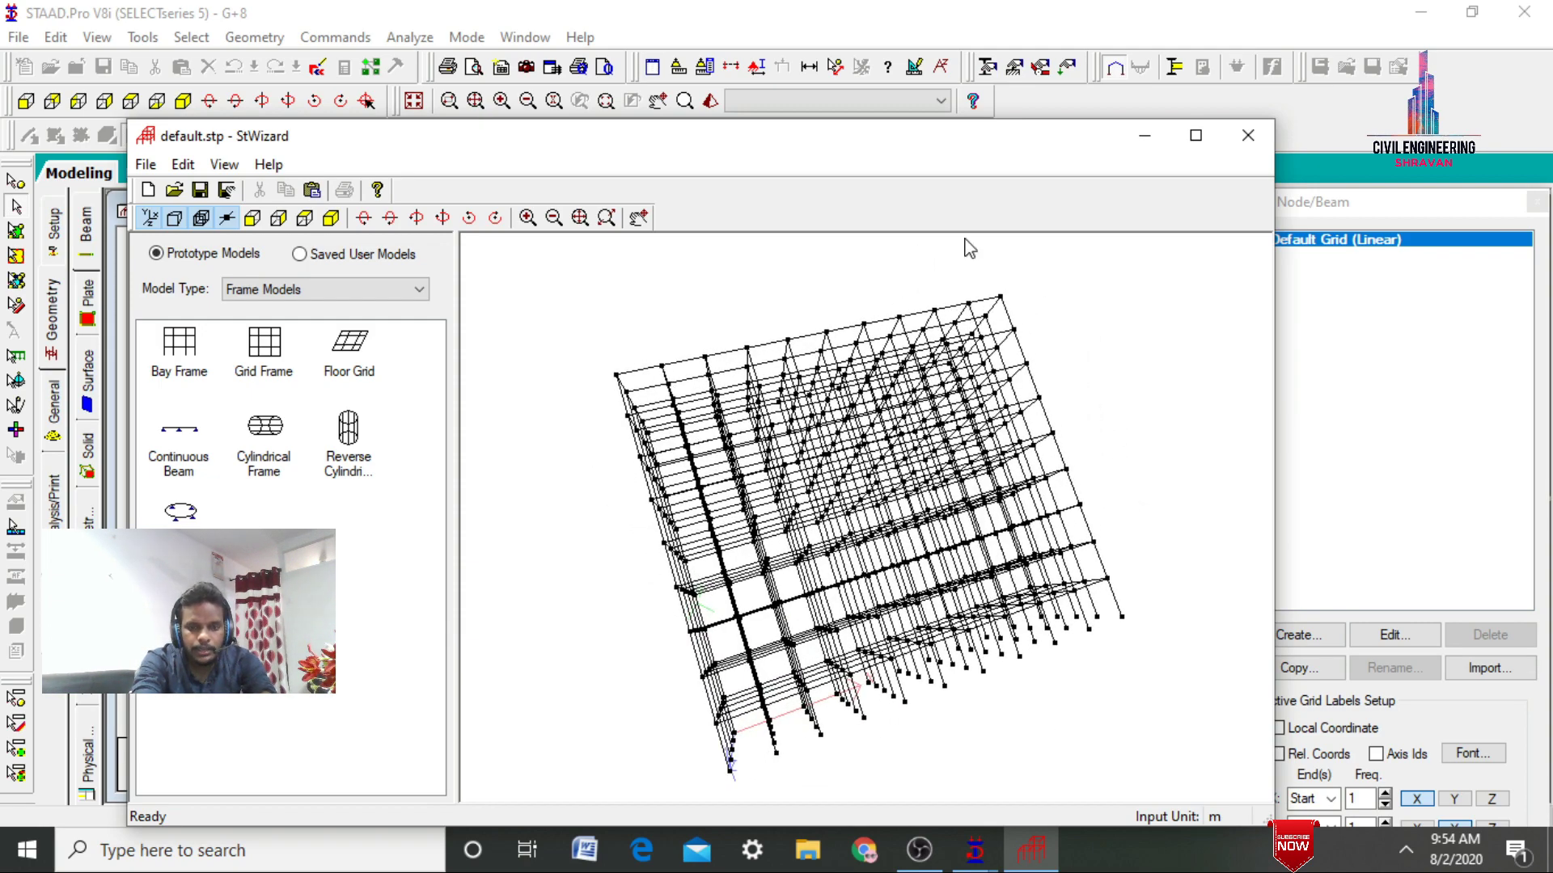
left_click_drag(946, 271, 961, 614)
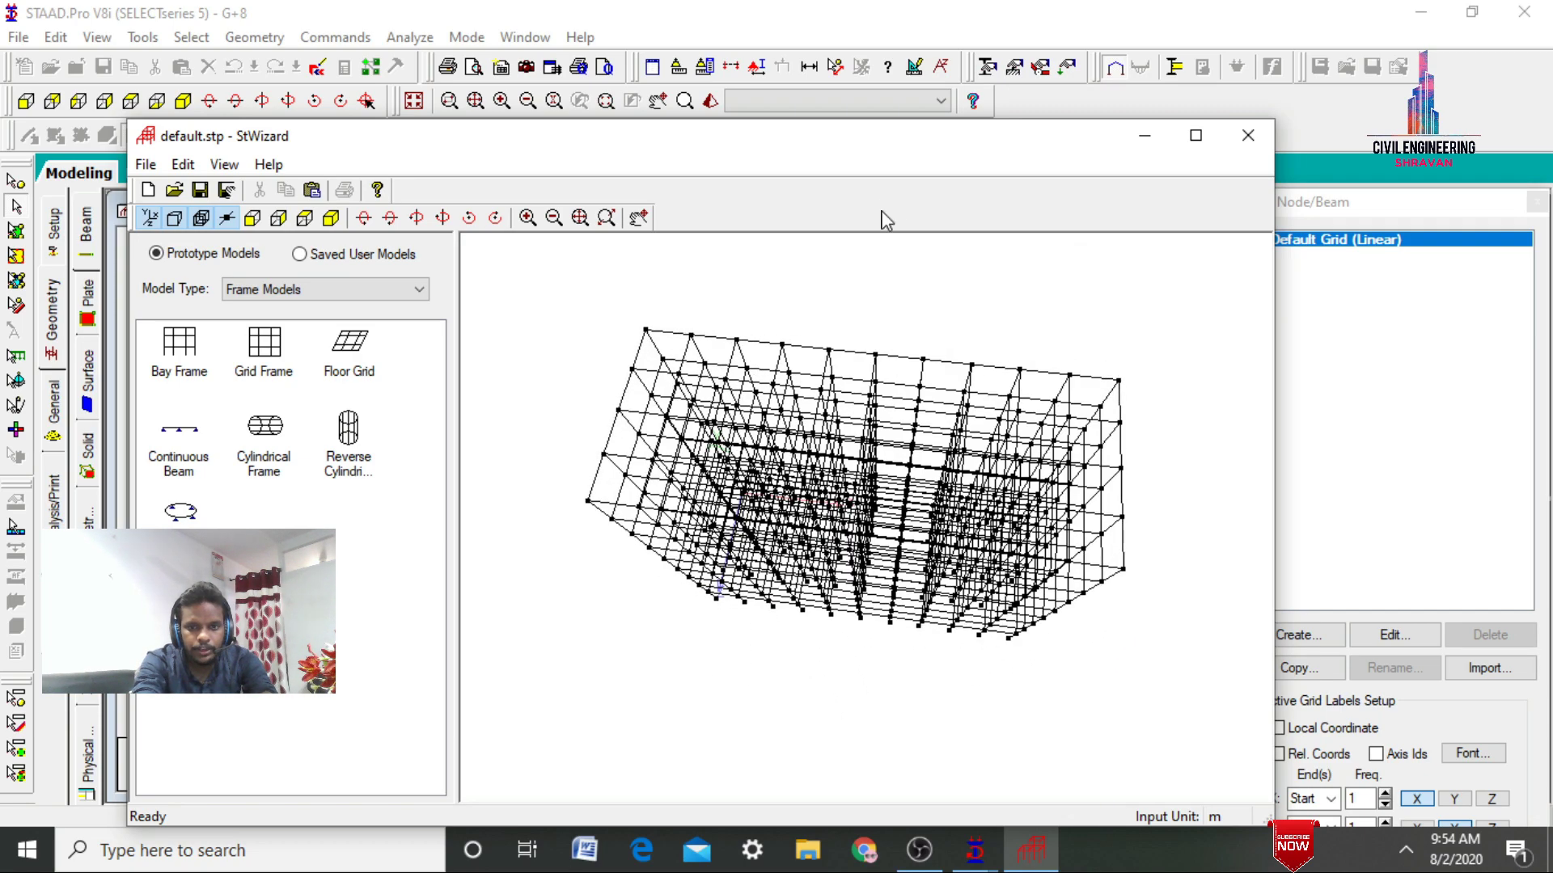
mouse_move(853, 148)
left_mouse_down()
mouse_move(954, 865)
mouse_move(1072, 304)
mouse_move(1050, 76)
mouse_move(1005, 114)
mouse_move(835, 129)
left_mouse_up()
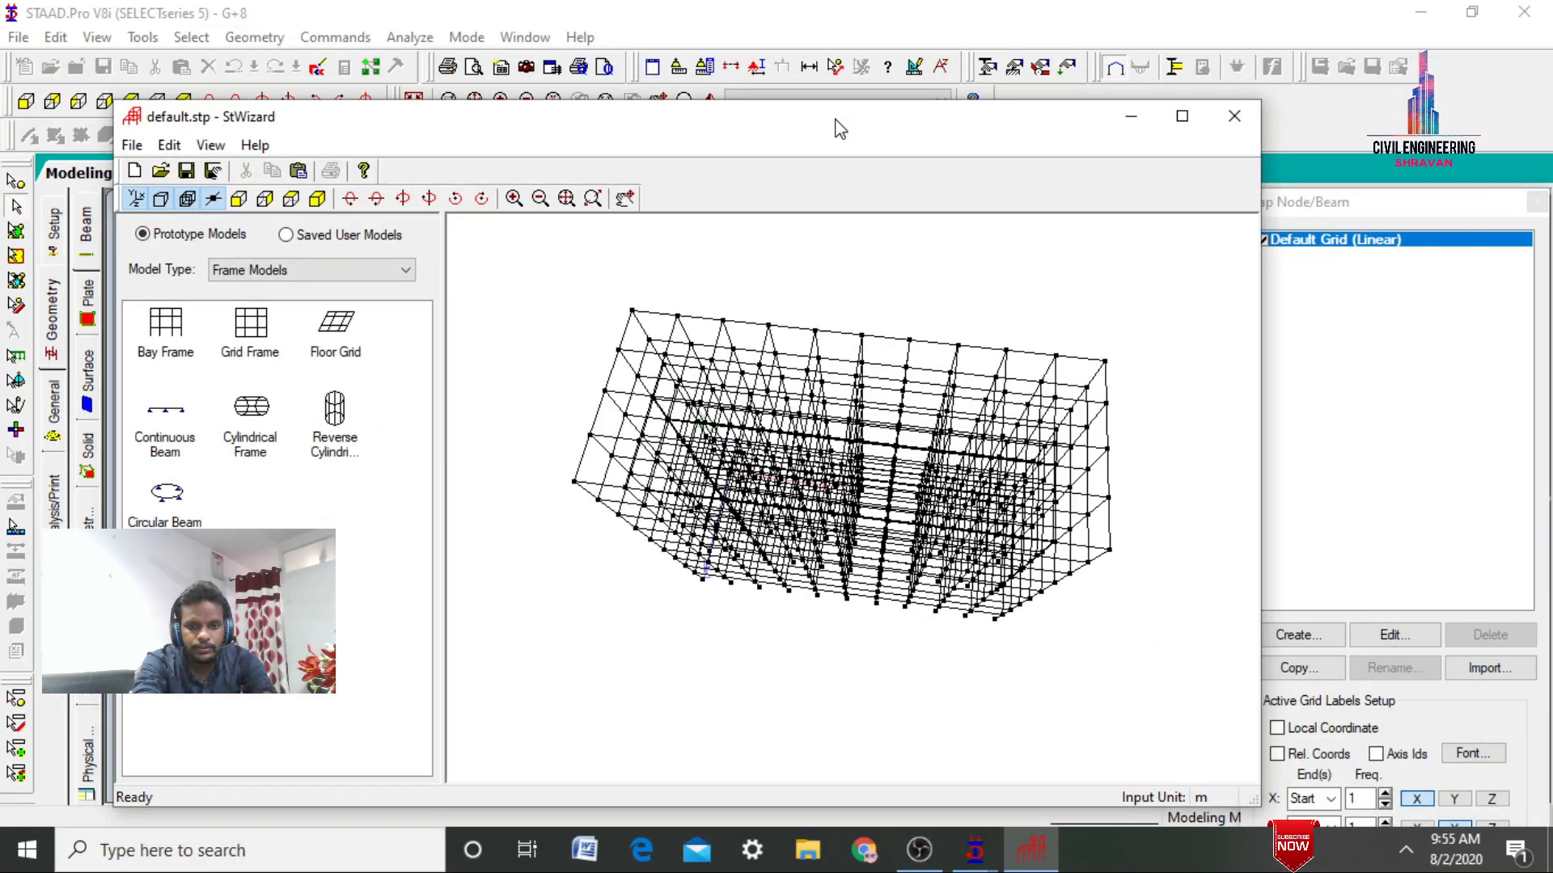
left_click(1234, 116)
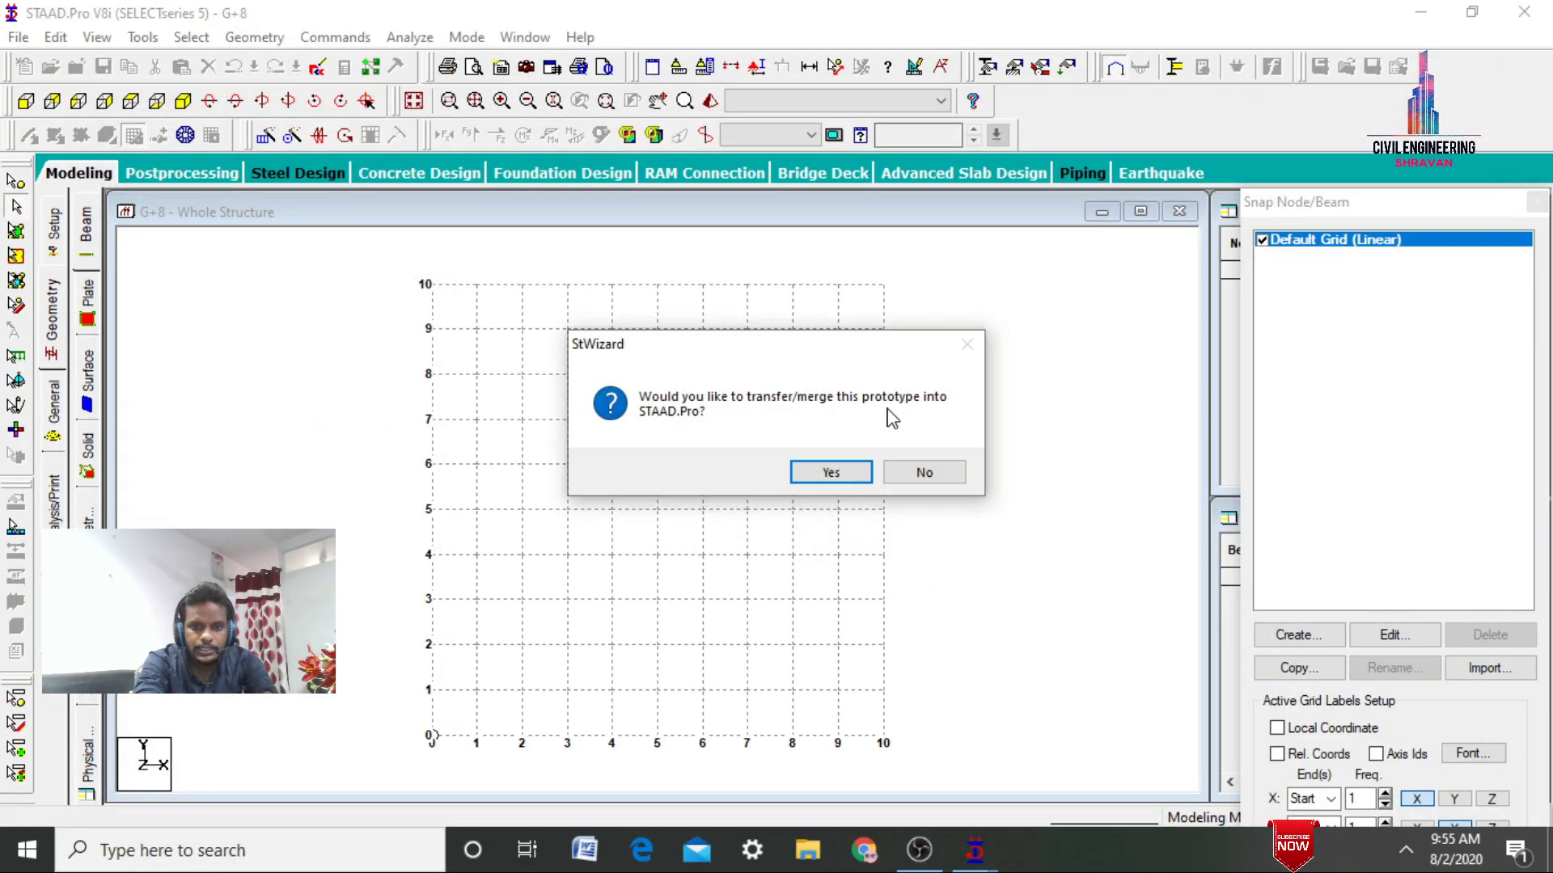
left_click(832, 474)
left_click(903, 324)
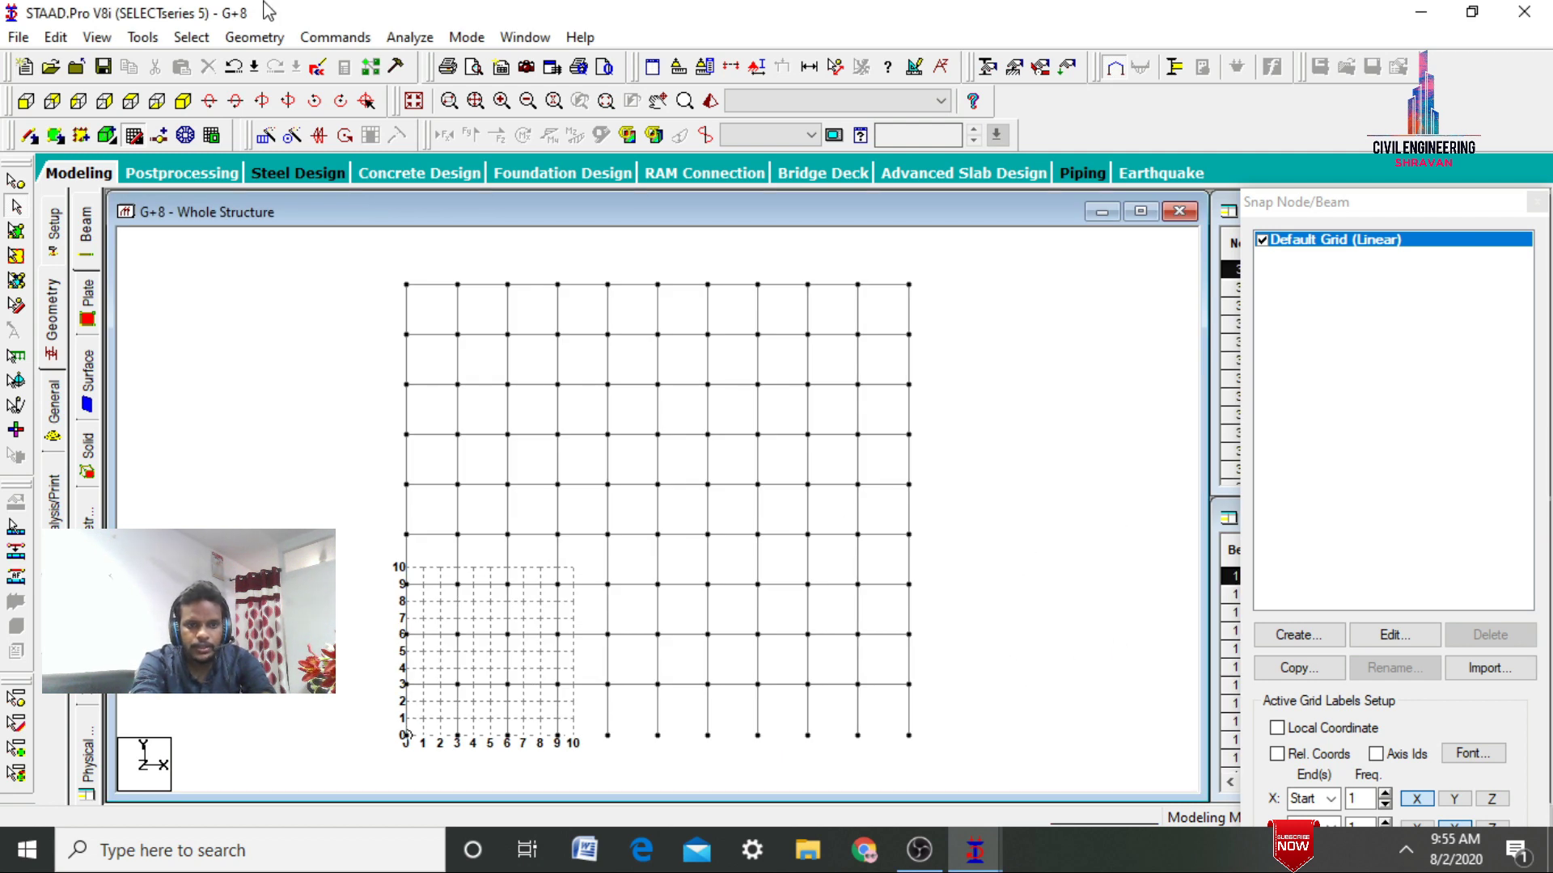
left_click(134, 137)
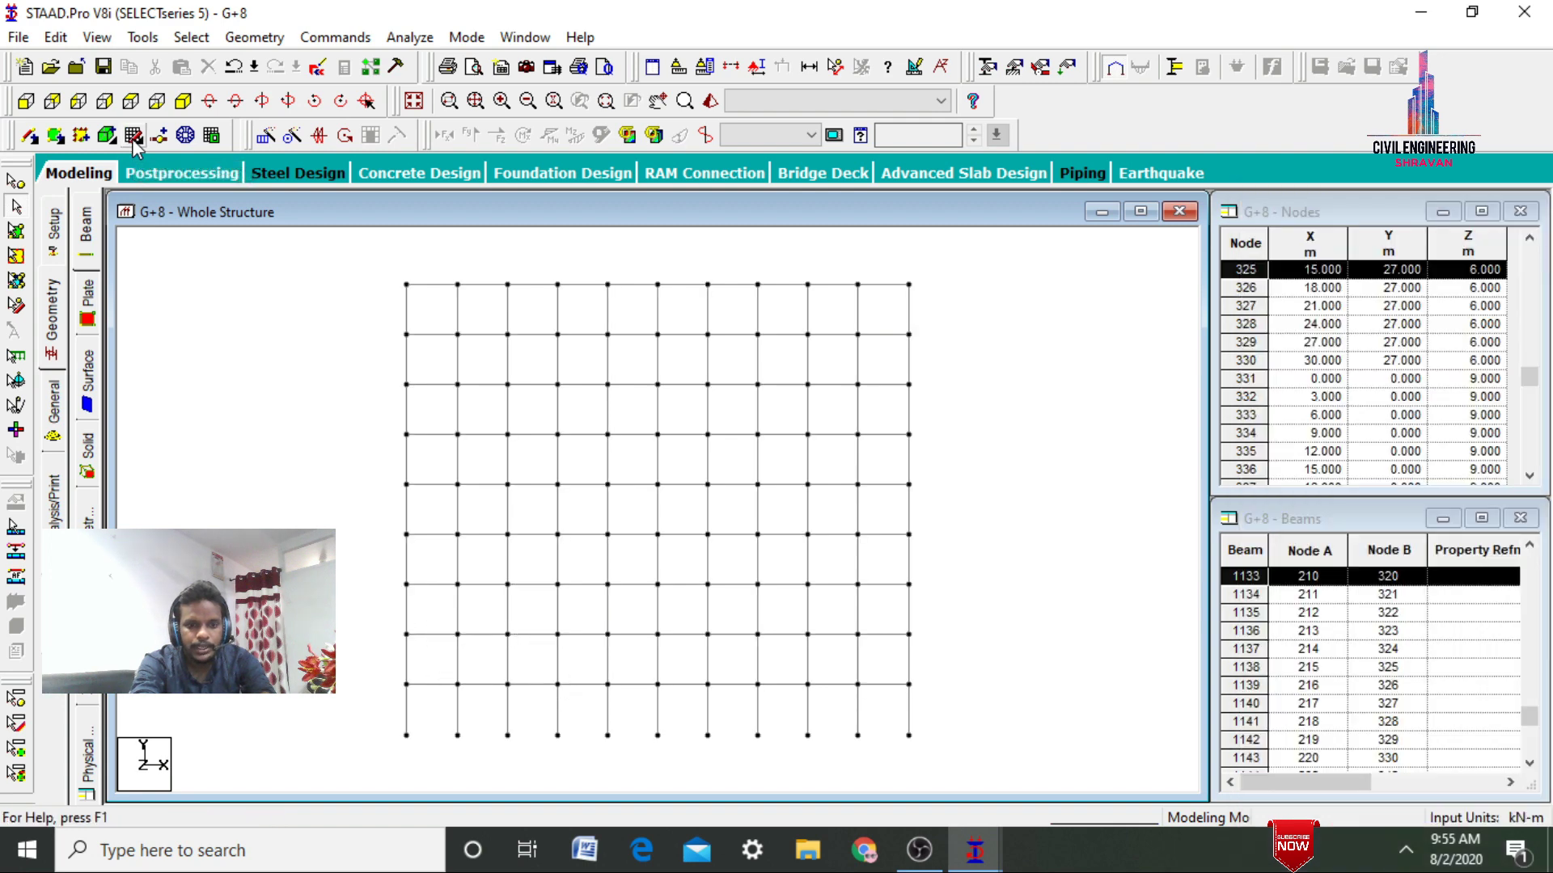
In the front elevation, delete the beams and adjoining columns around the 12 m level in the last two X bays
left_click(183, 101)
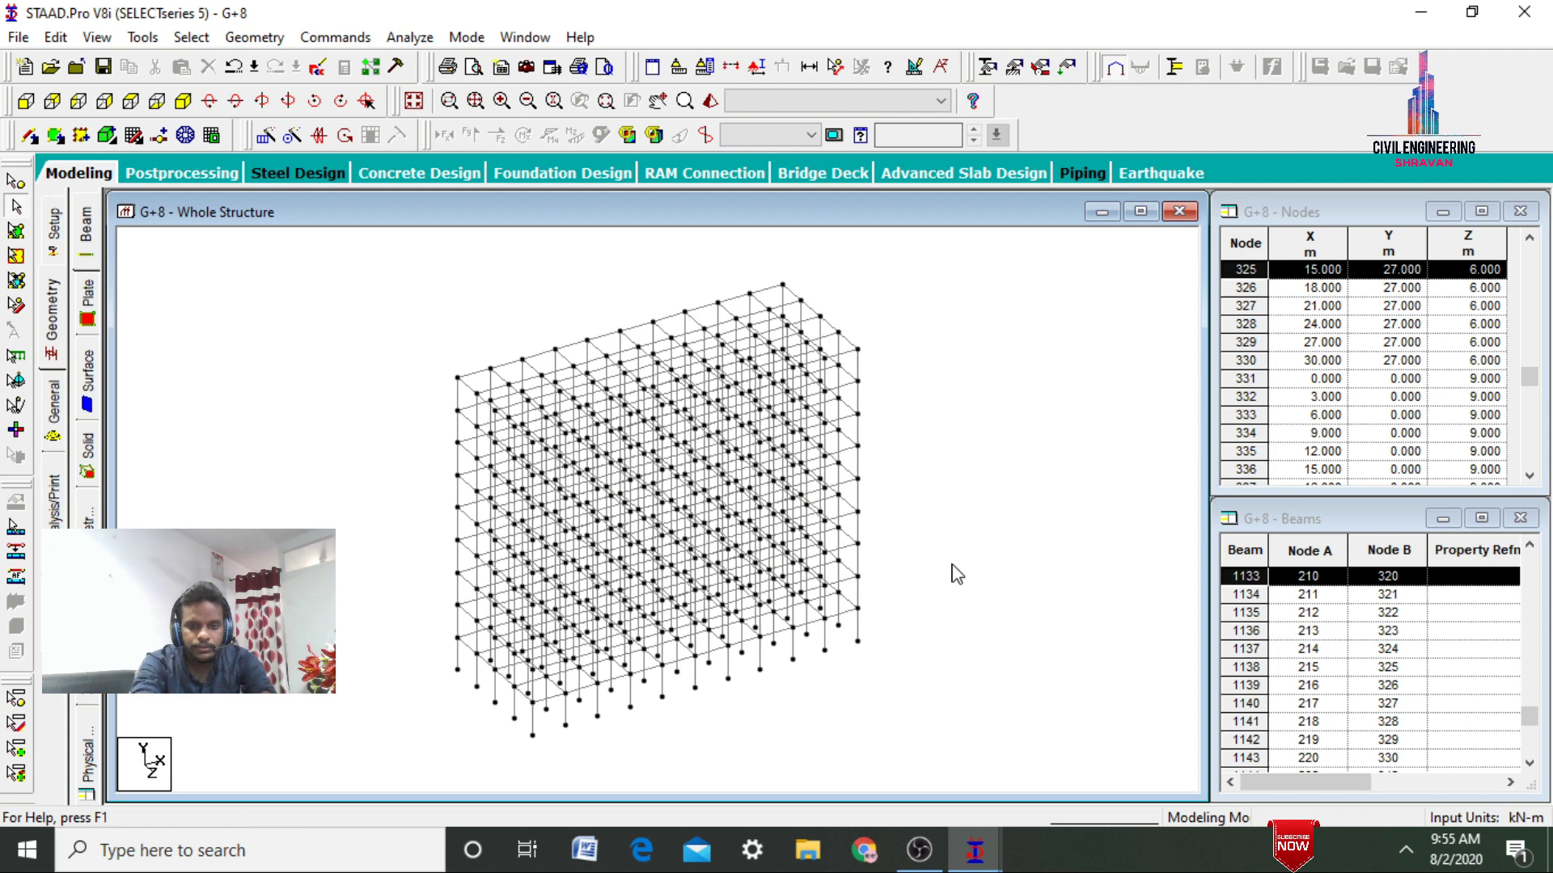
left_click(32, 106)
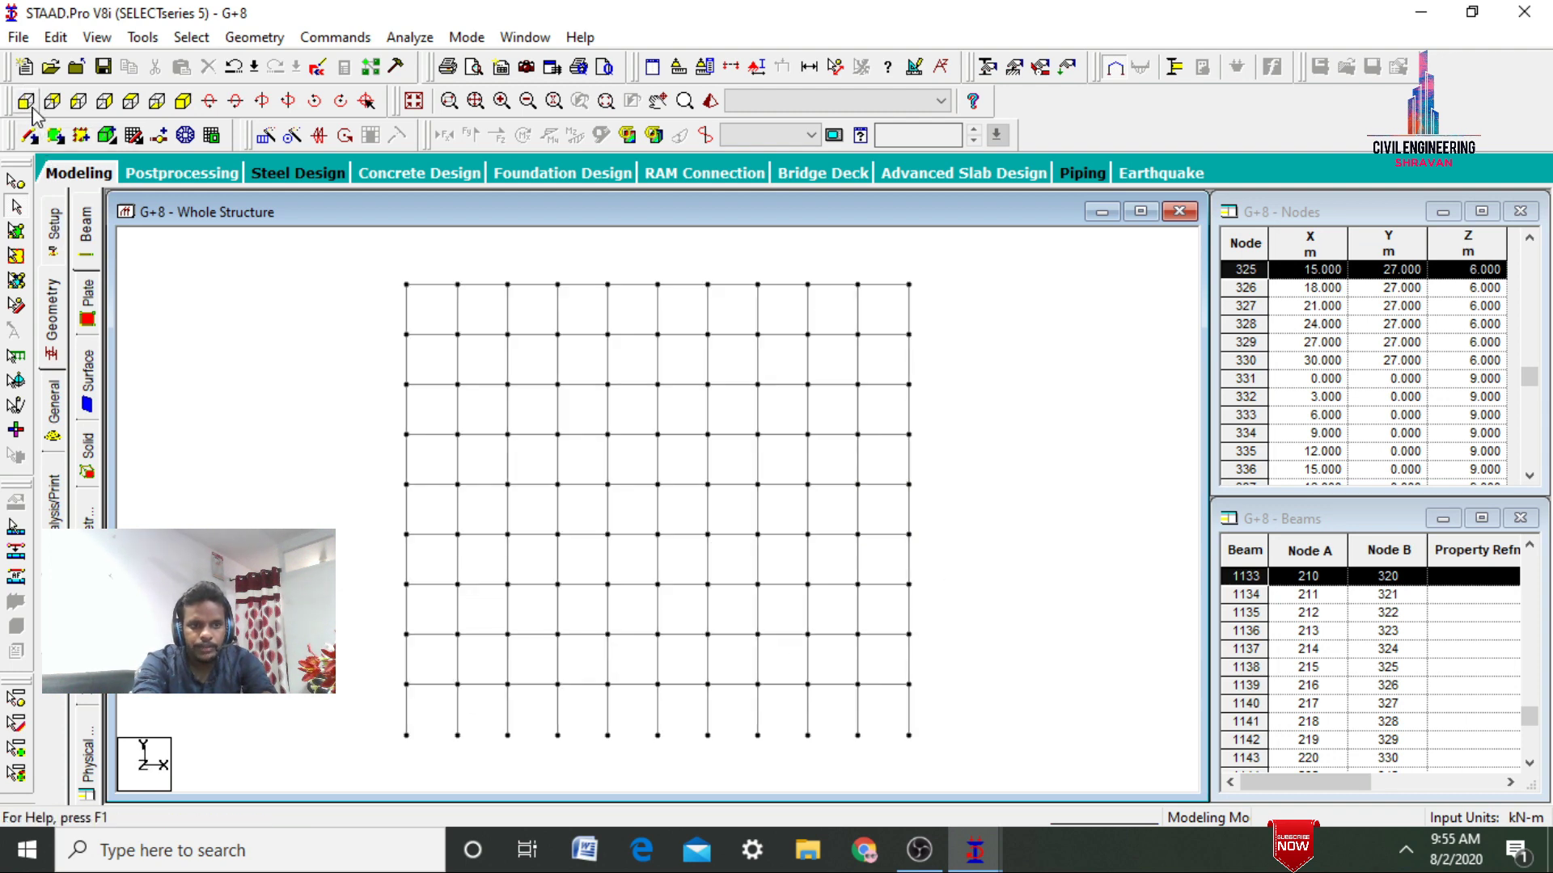
left_click(381, 265)
left_click(424, 284)
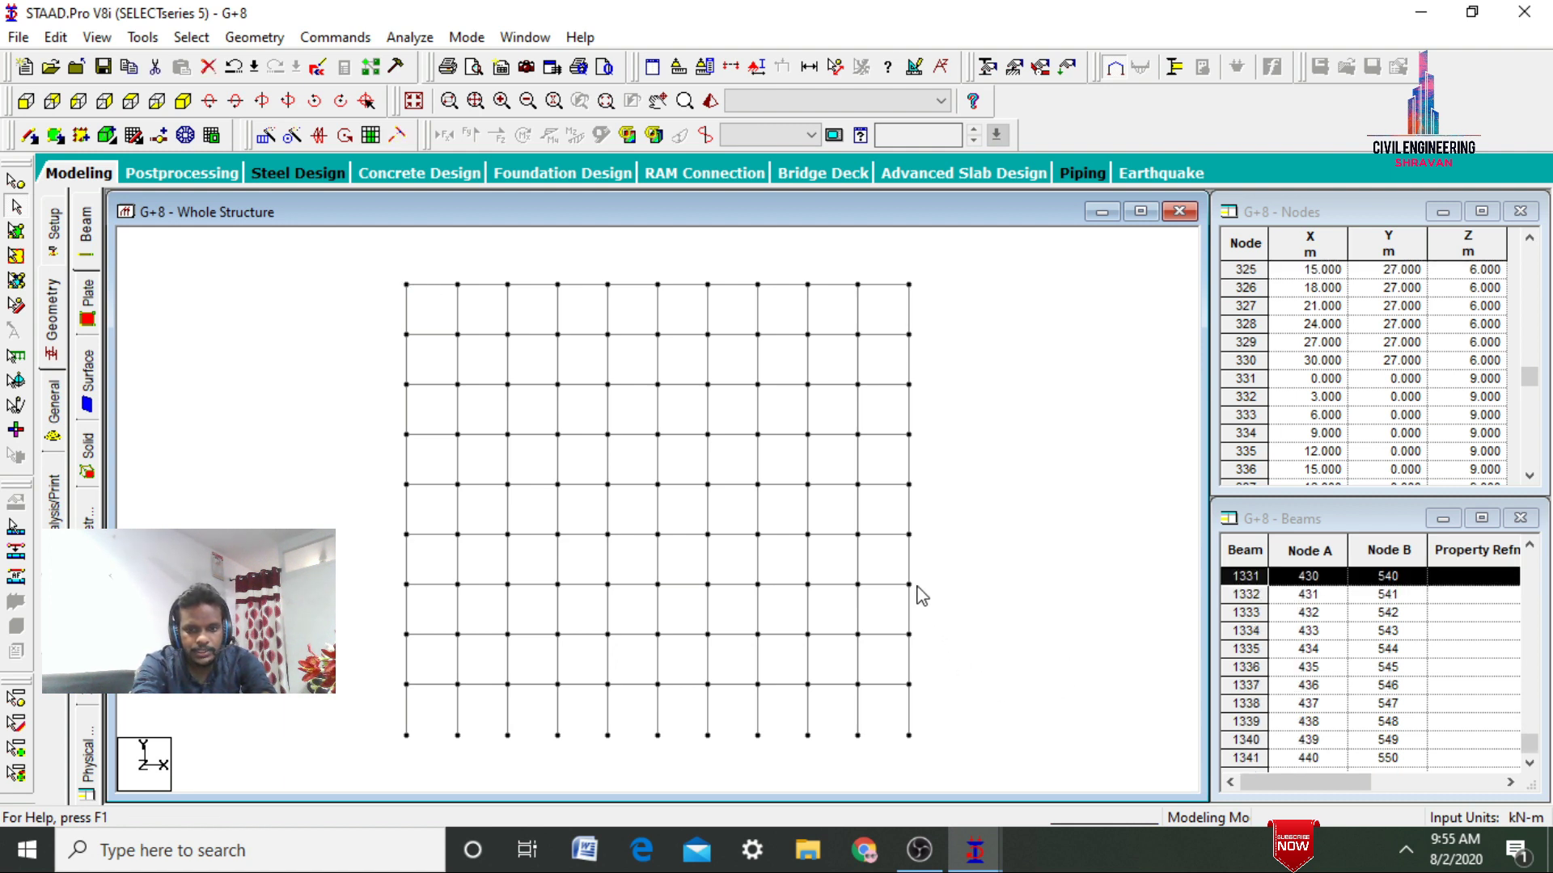
left_click_drag(925, 572, 812, 504)
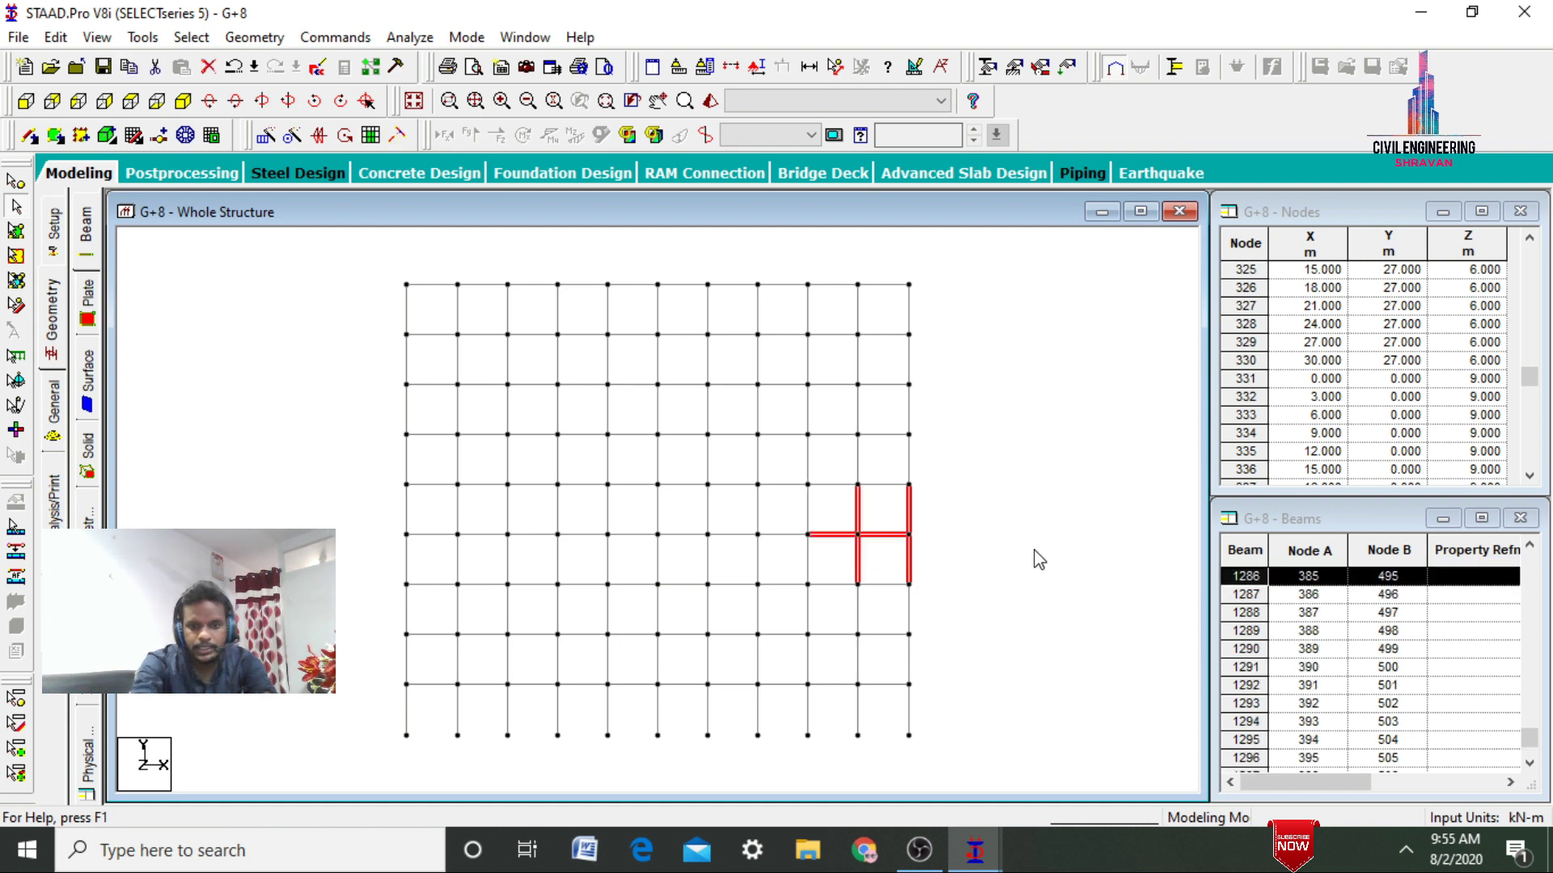
key("Delete")
key("Return")
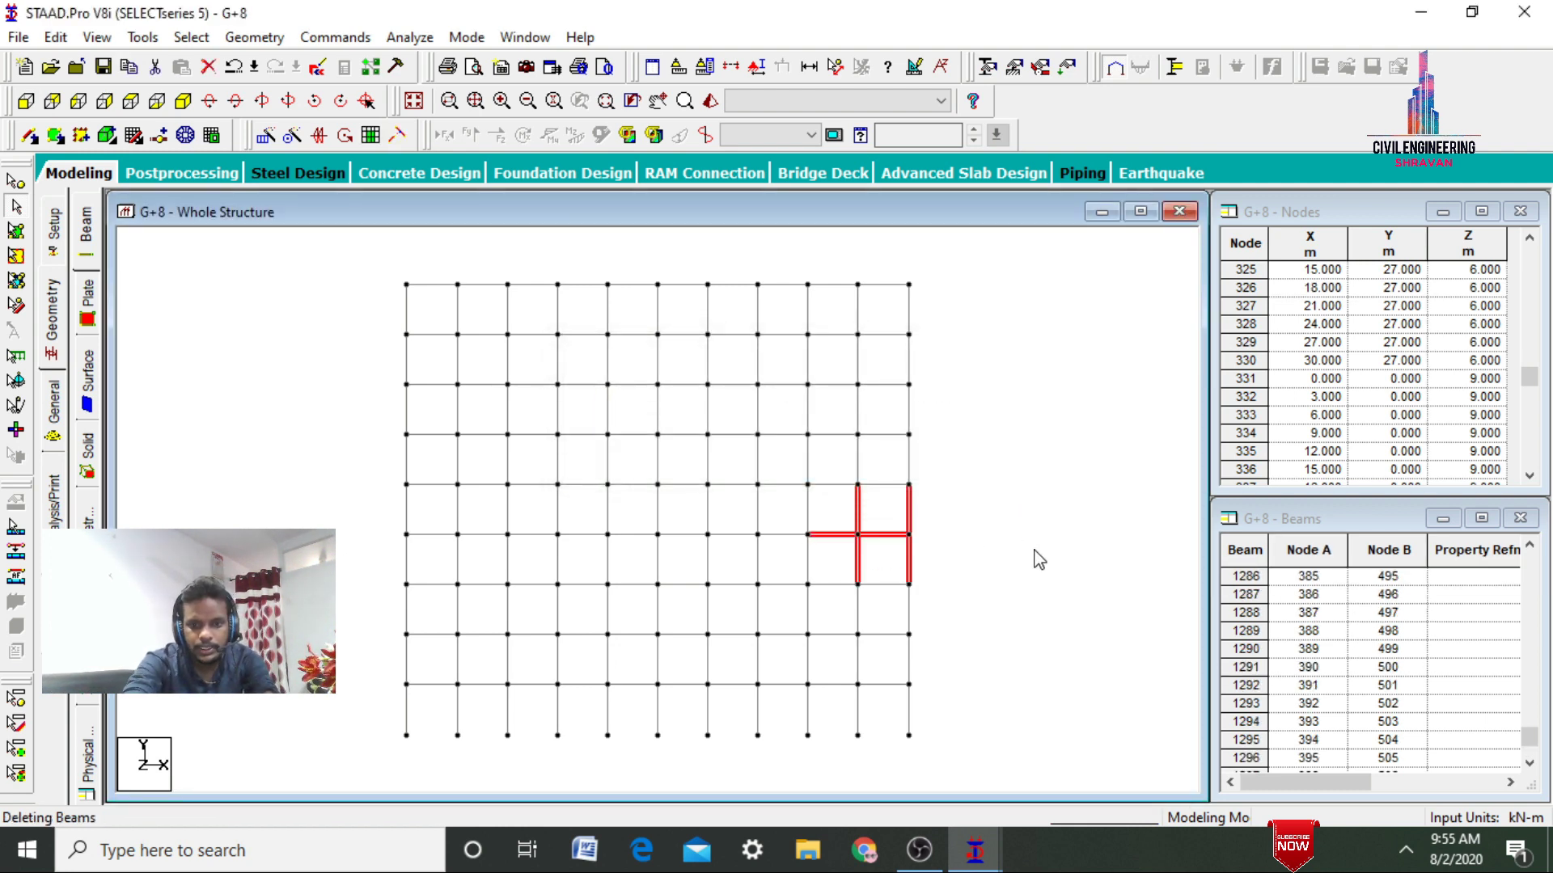
key("Return")
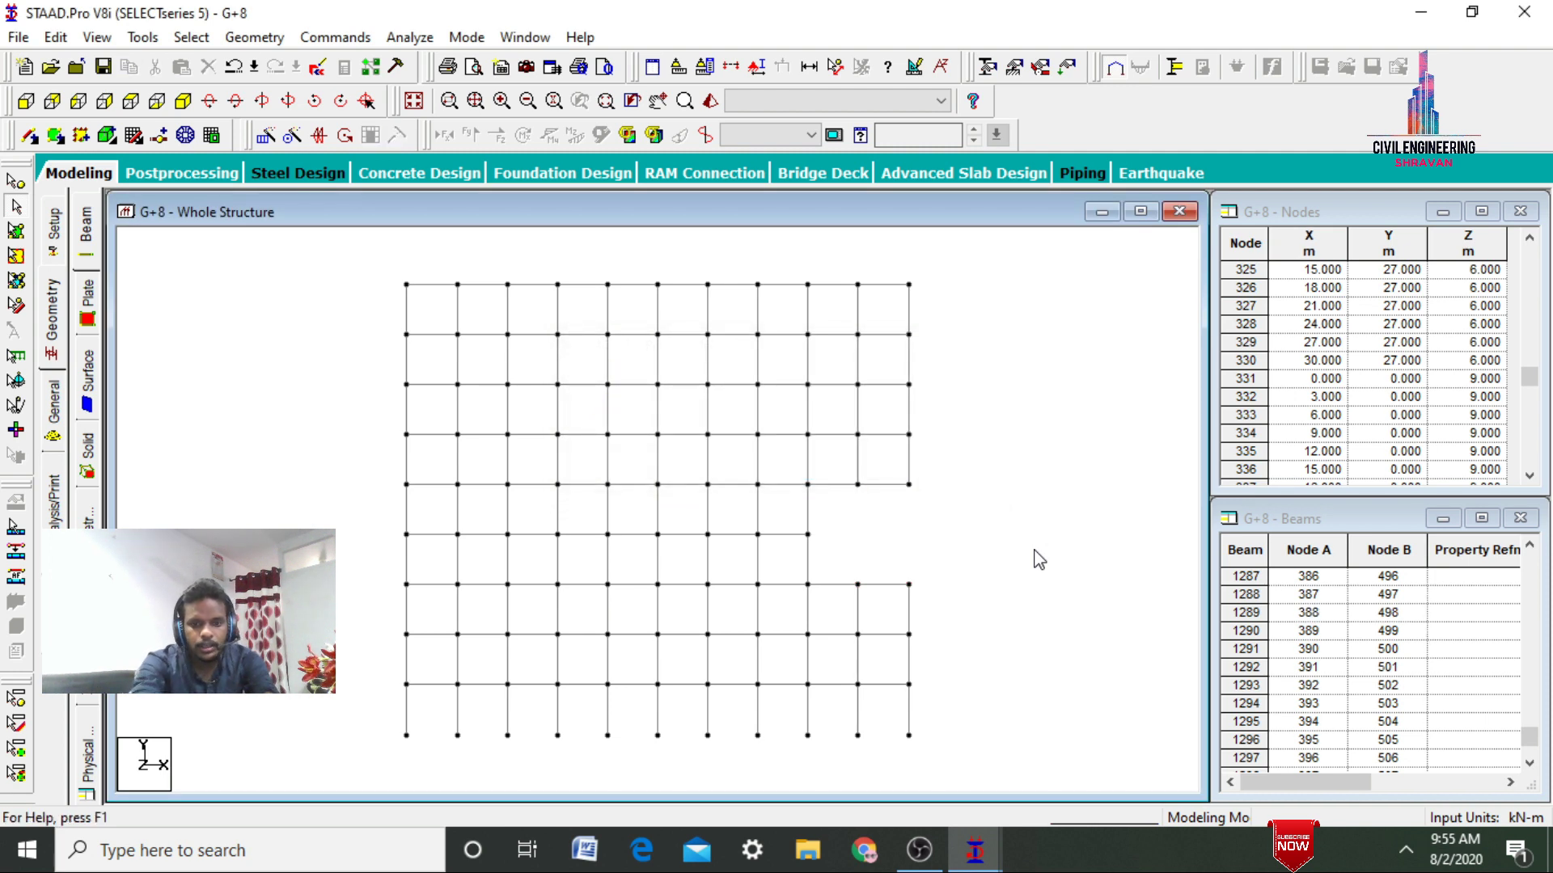
Delete all remaining members from the 15 m level to the roof in the last two X bays
left_click_drag(912, 521, 818, 253)
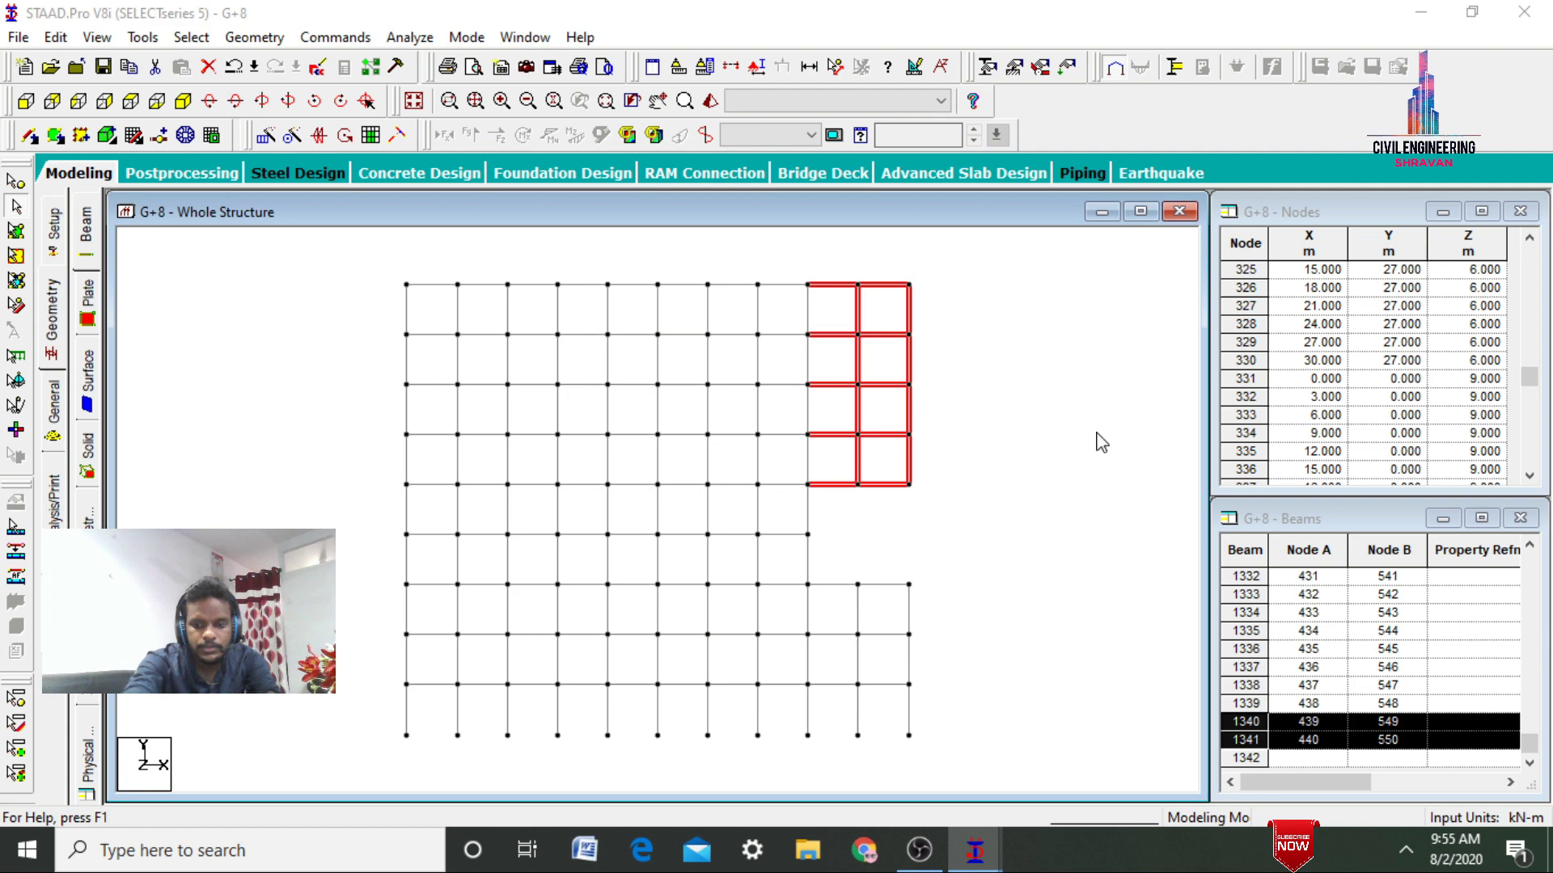
key("Delete")
key("Return")
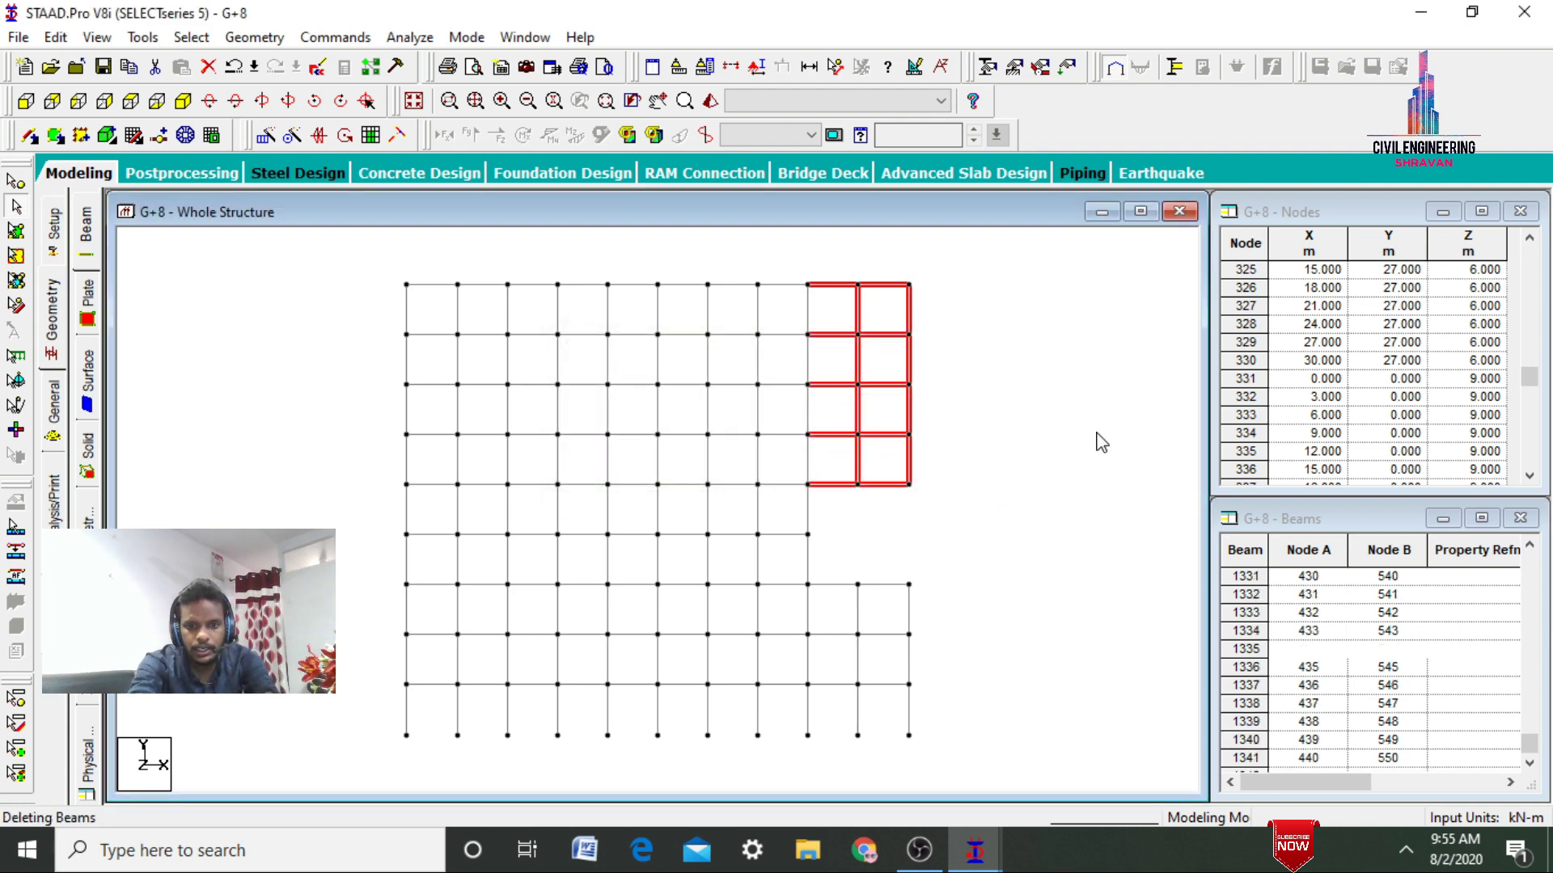
left_click(812, 475)
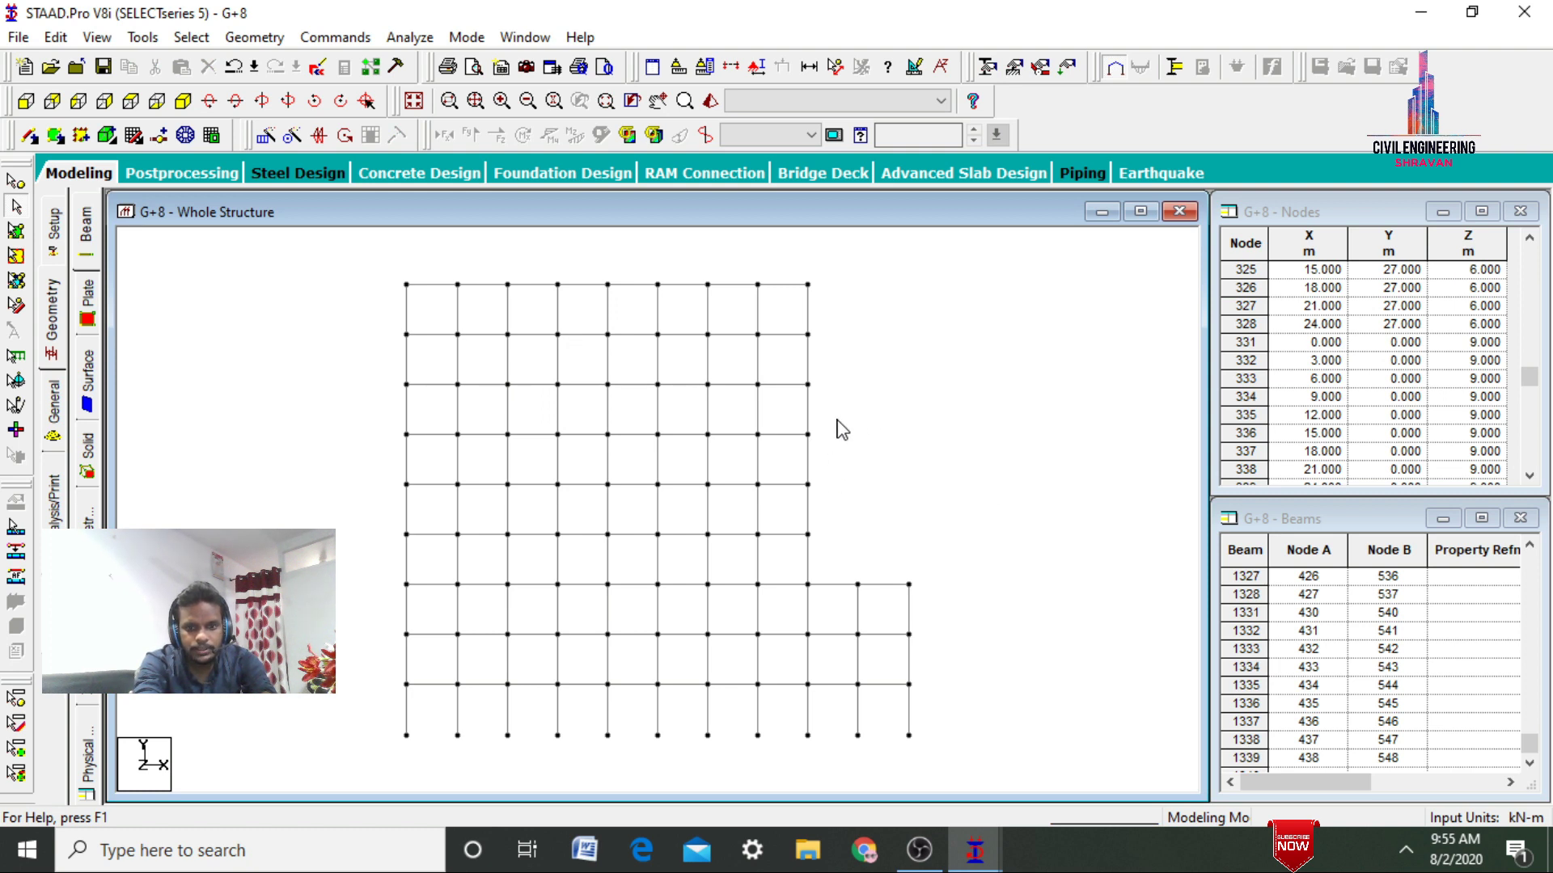
Delete the top three storeys above the 18 m level in the two bays between X = 18 m and X = 24 m
left_click_drag(825, 423, 717, 271)
key("Delete")
key("Return")
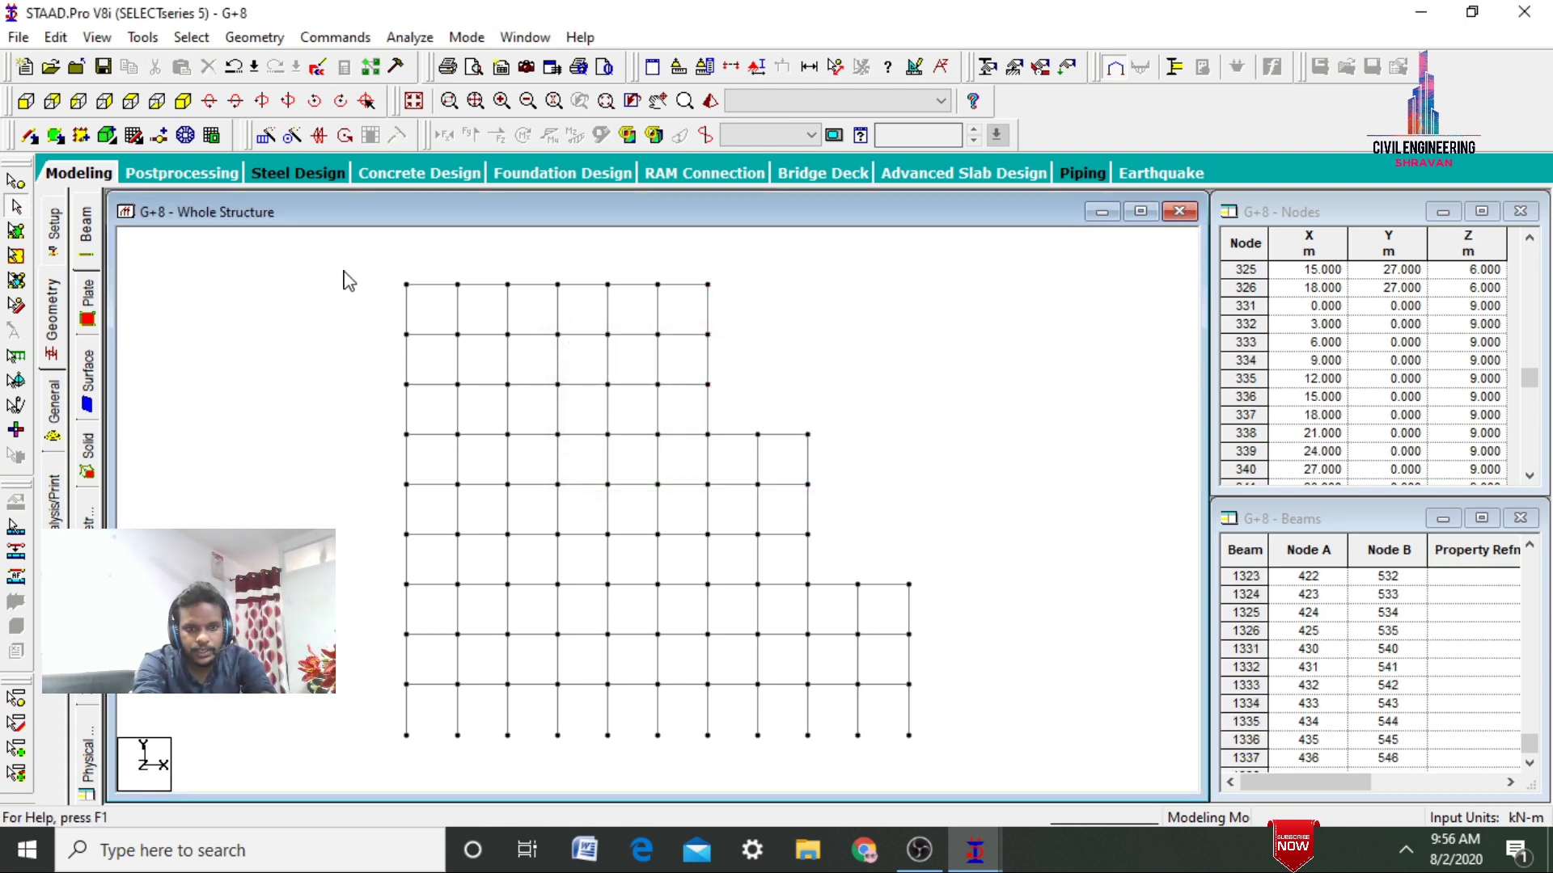
Delete the top two storeys over the first four X bays, from X = 0 to X = 12 m
left_click_drag(372, 268, 608, 386)
key("Delete")
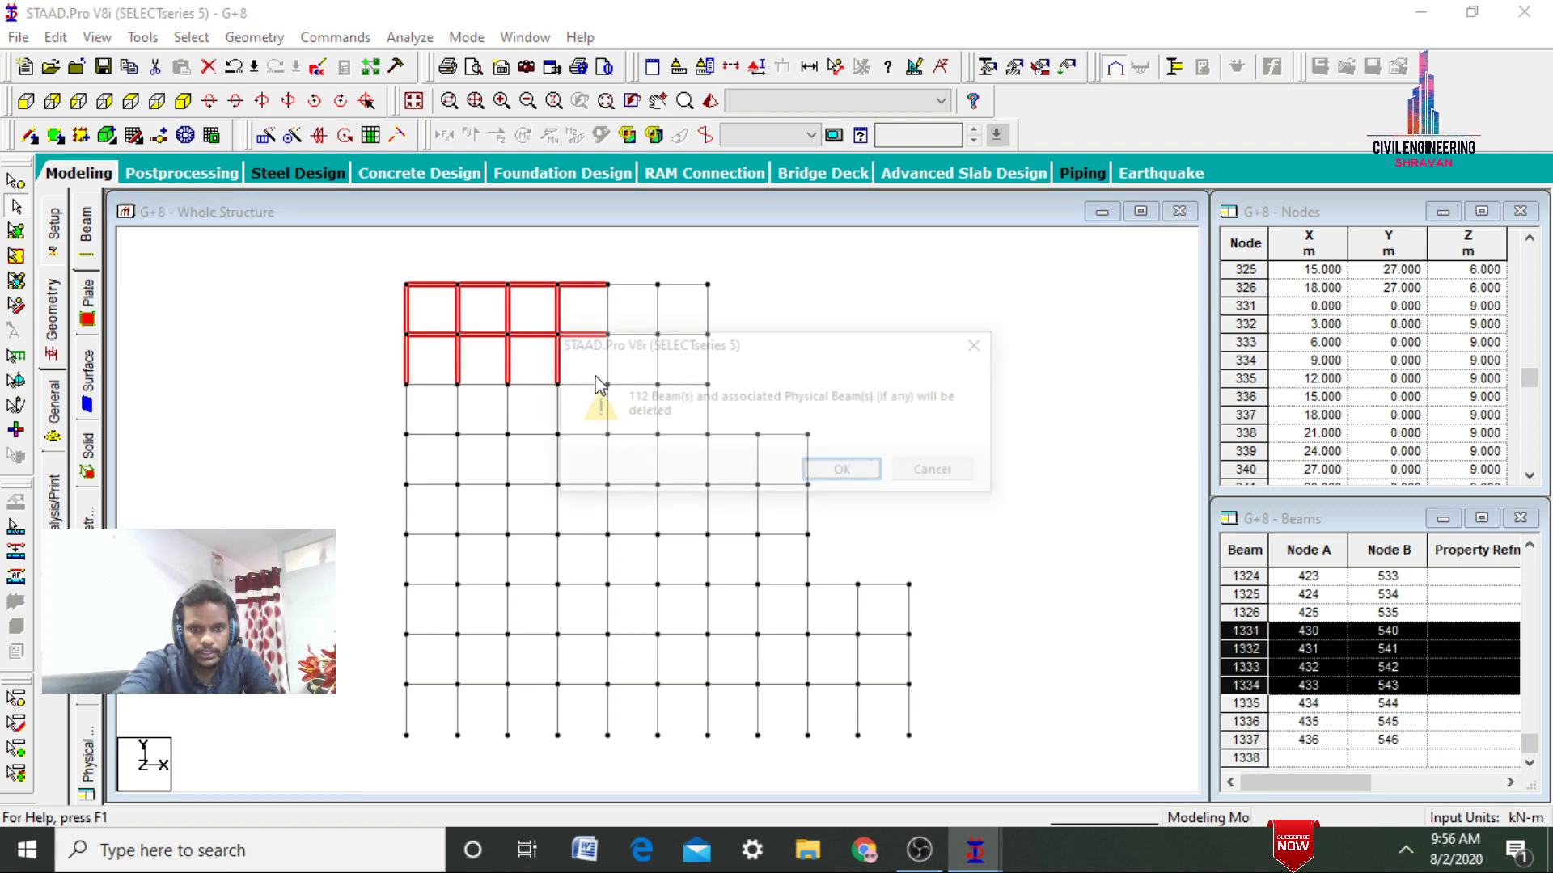
key("Return")
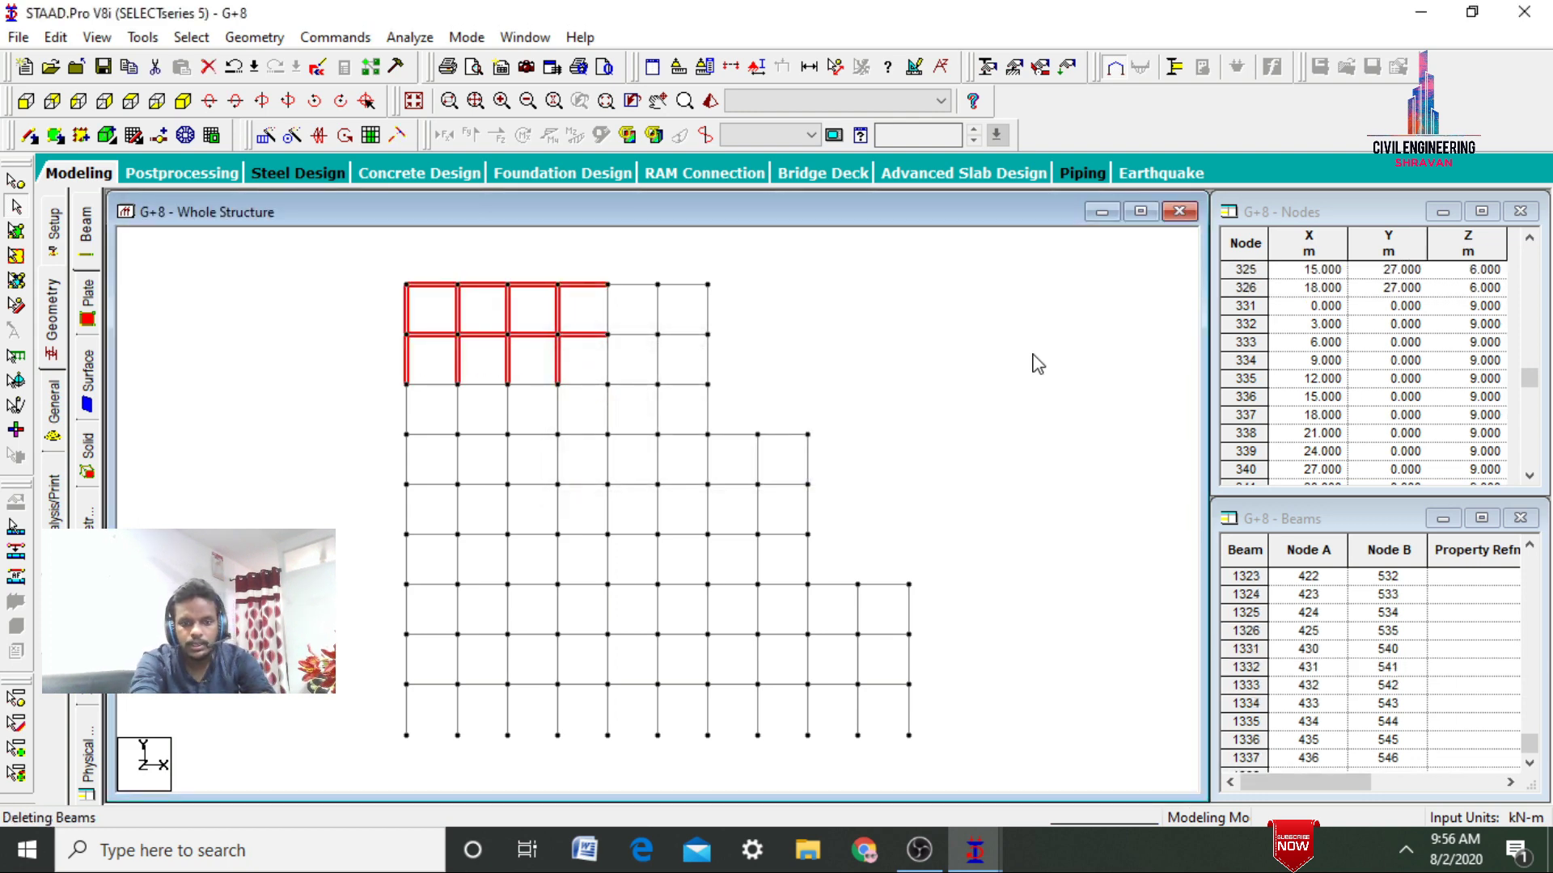
left_click(860, 469)
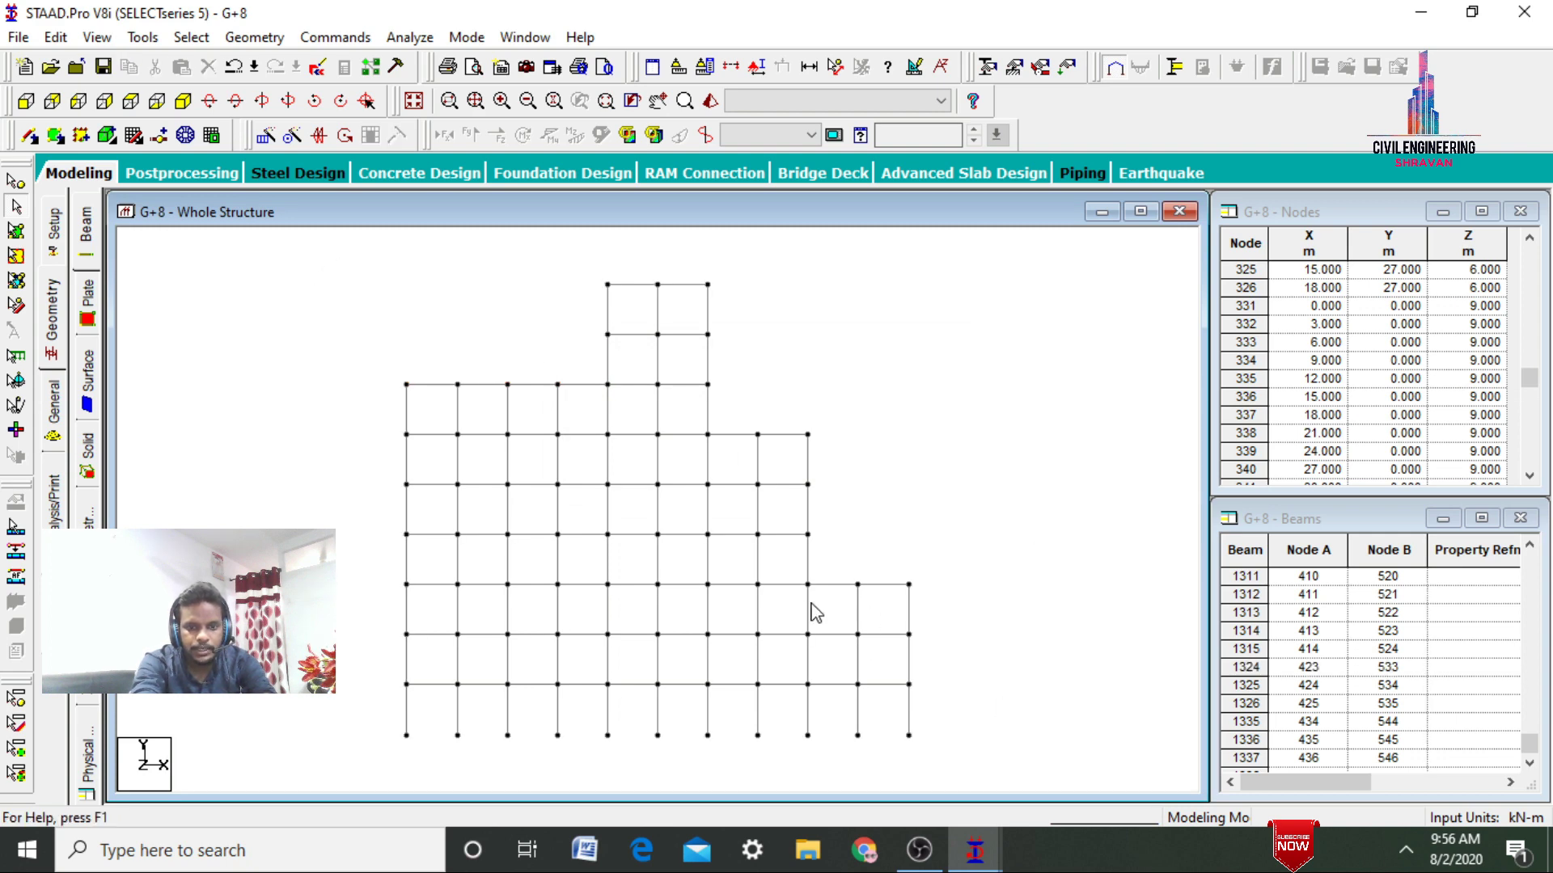
Show the whole stepped frame in isometric view and open its 3D rendered view
left_click(183, 101)
left_click(414, 100)
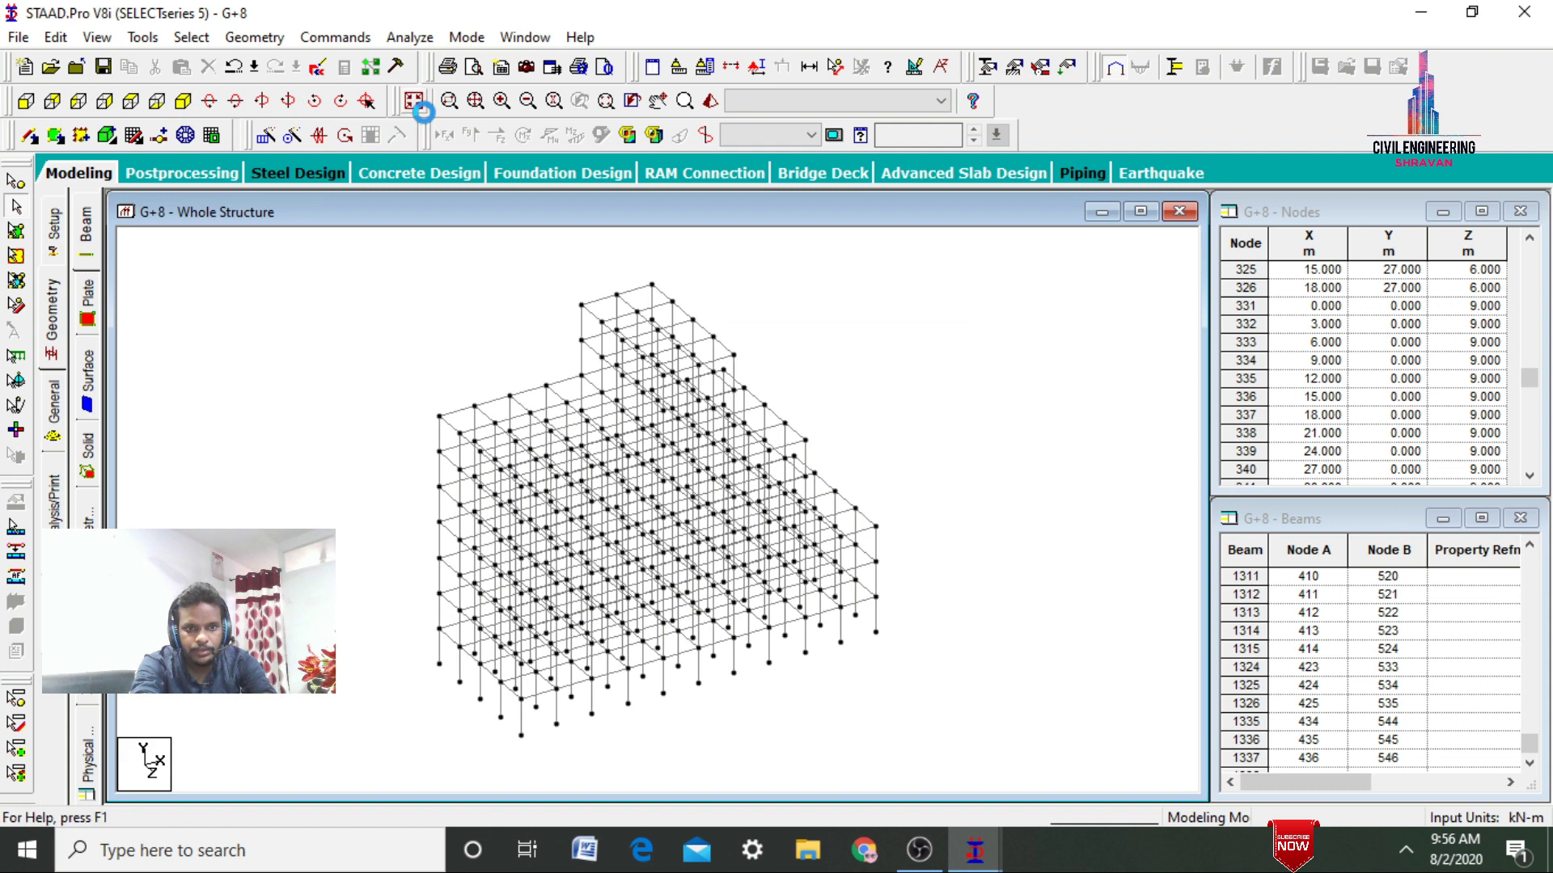
left_click(710, 102)
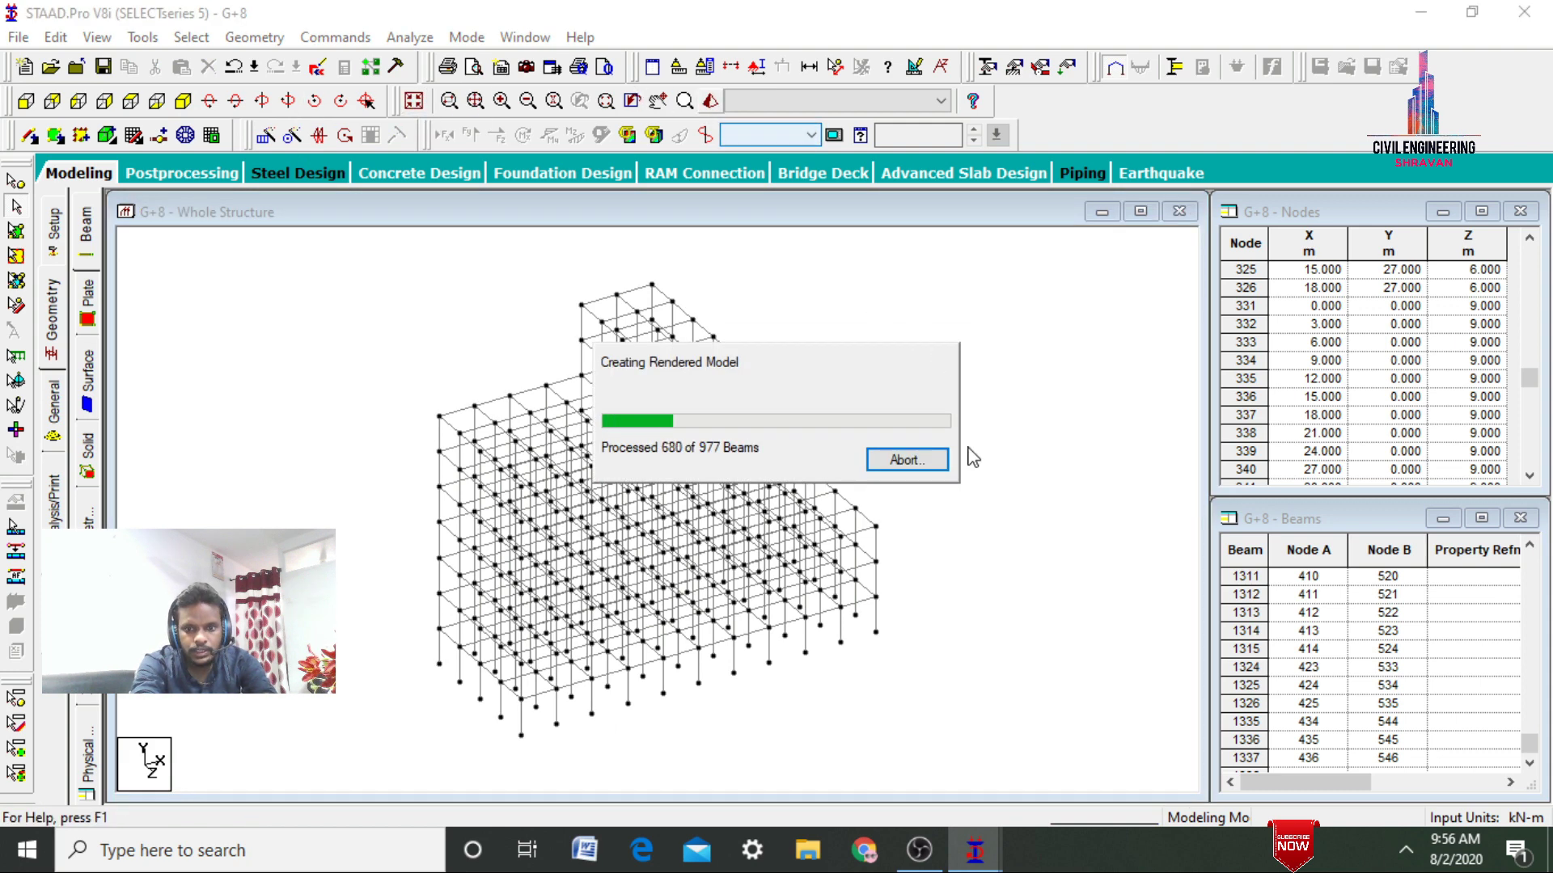
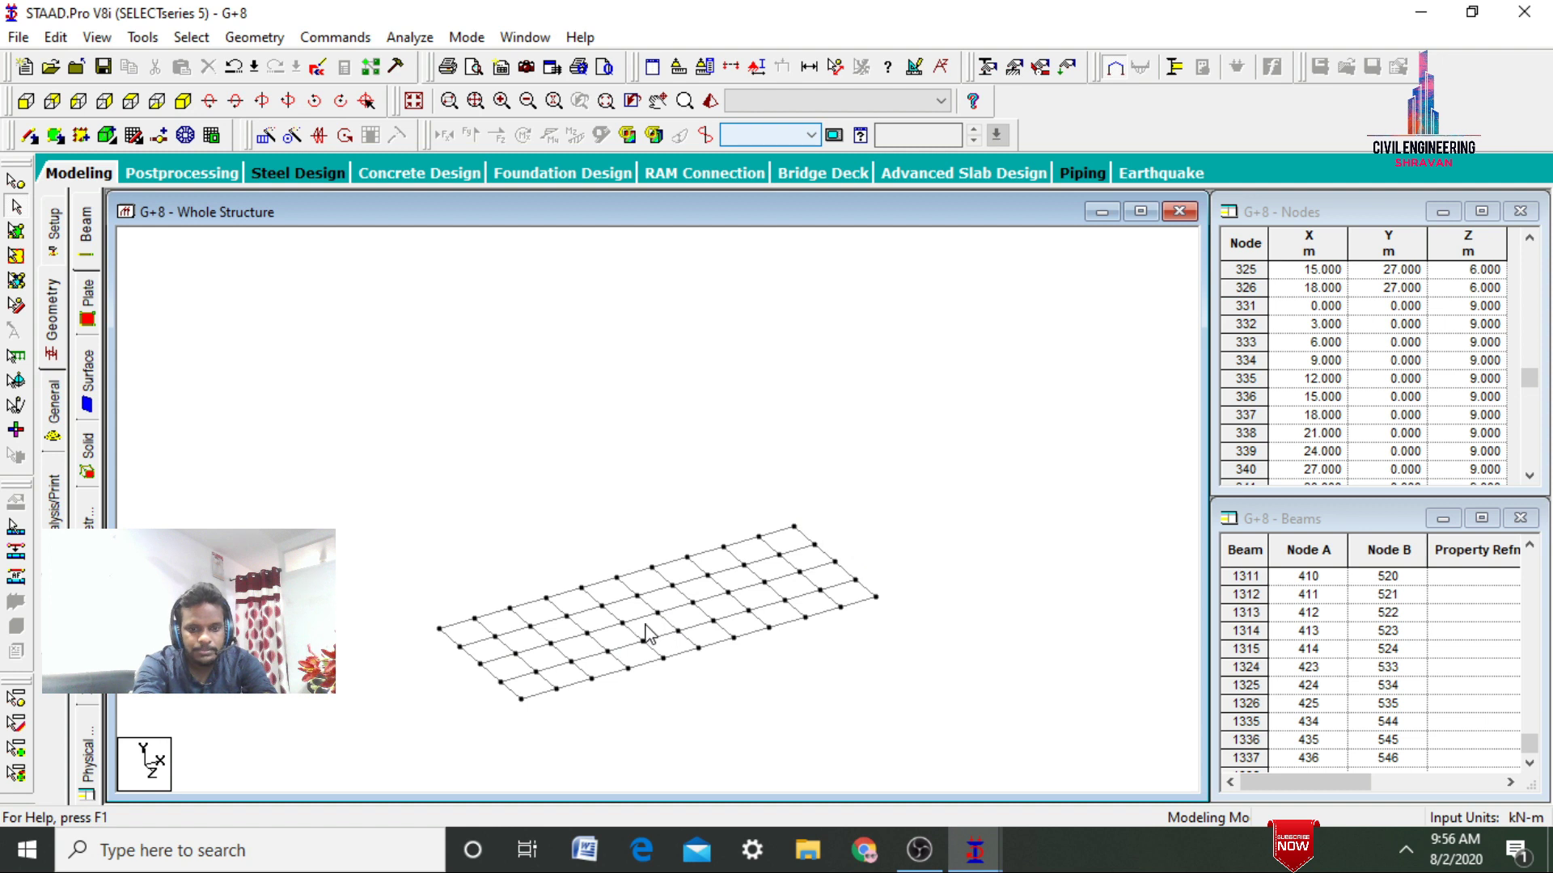
Add a four-noded plate in the X = 0, Z = 0 corner panel of the isolated 3 m floor grid
left_click(57, 138)
left_click(474, 620)
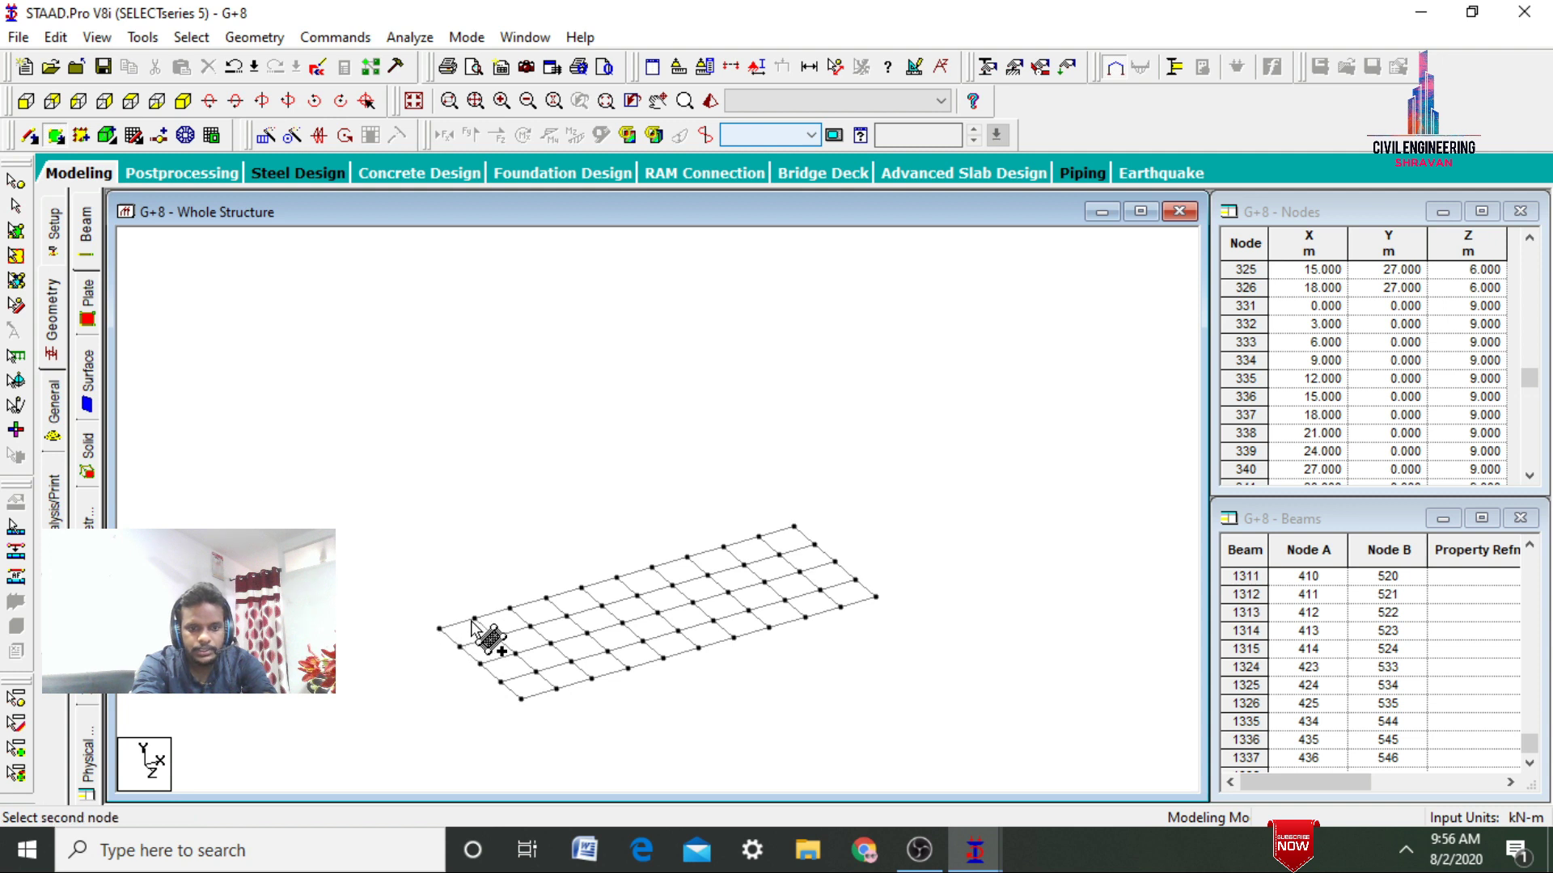
left_click(439, 628)
left_click(494, 639)
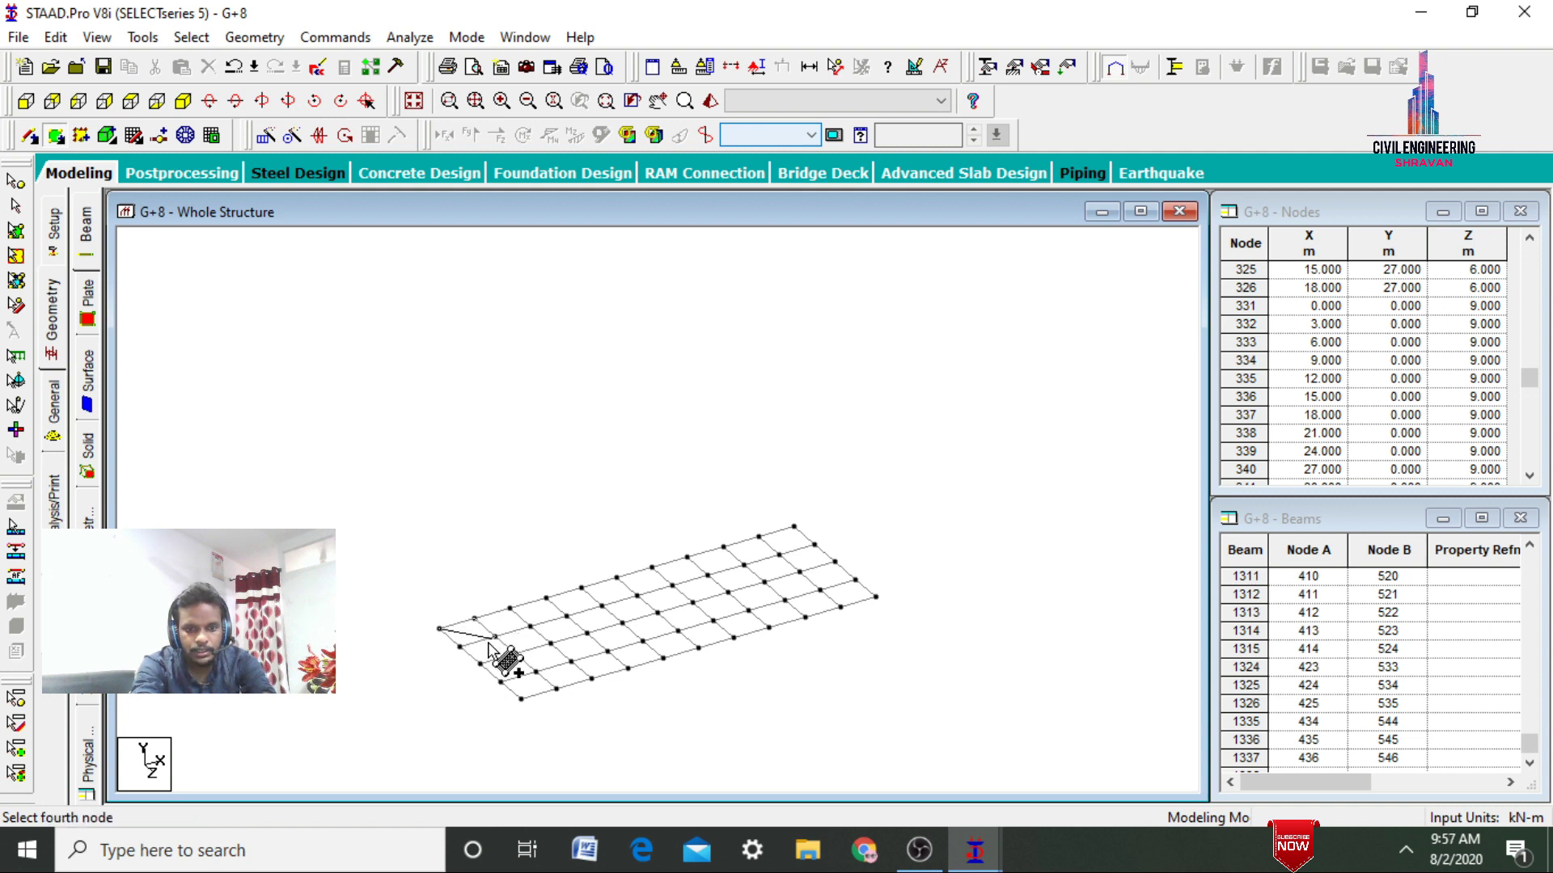
left_click(458, 646)
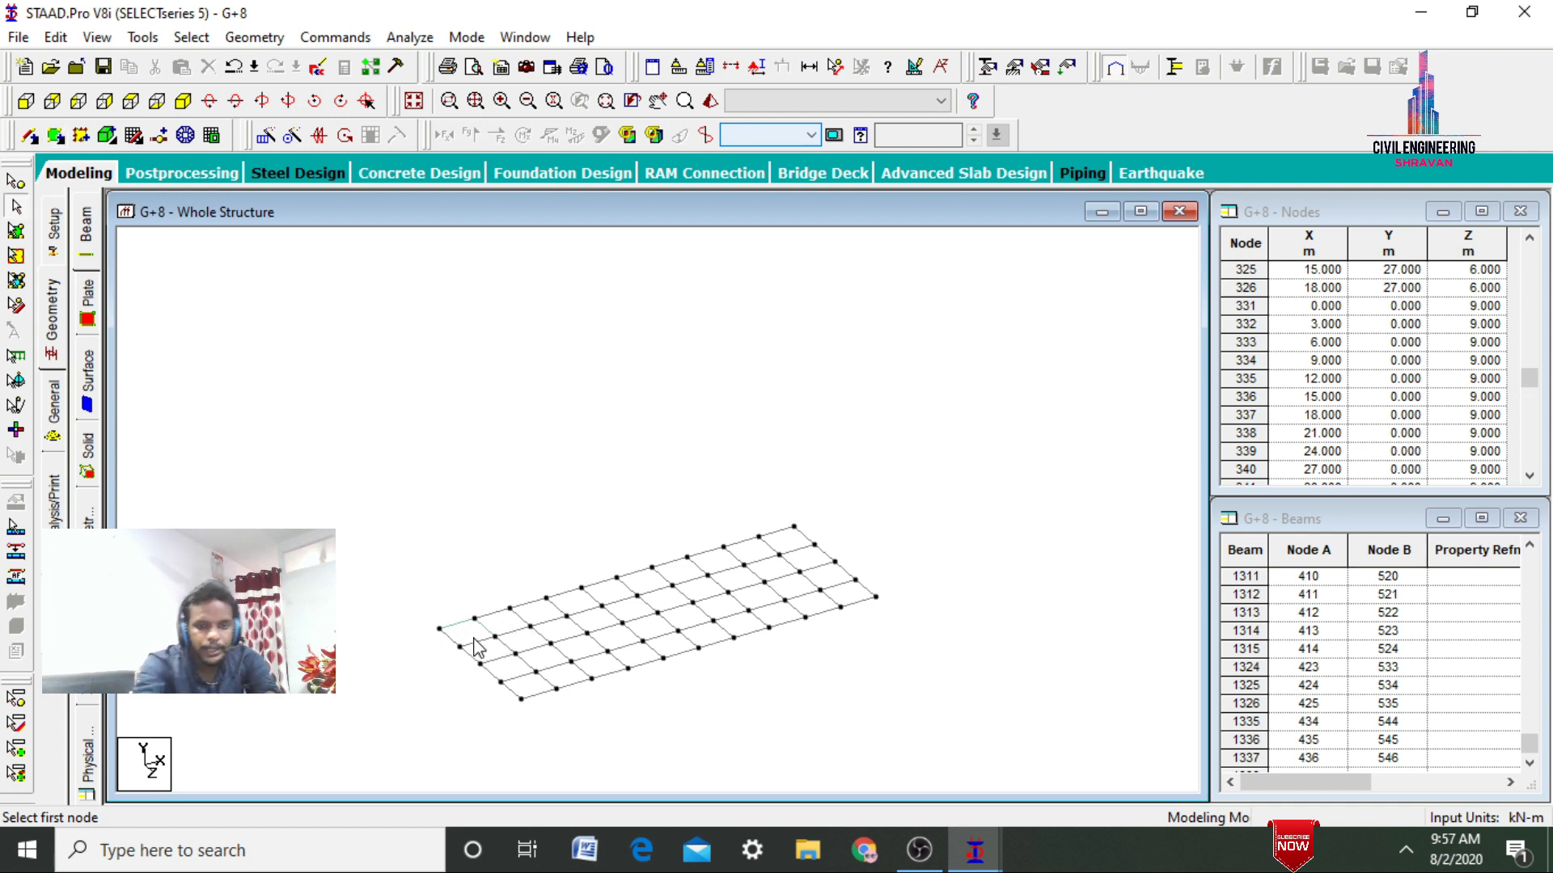
Copy the corner plate along X with Translational Repeat, using 9 steps at 3 m spacing
left_click(16, 232)
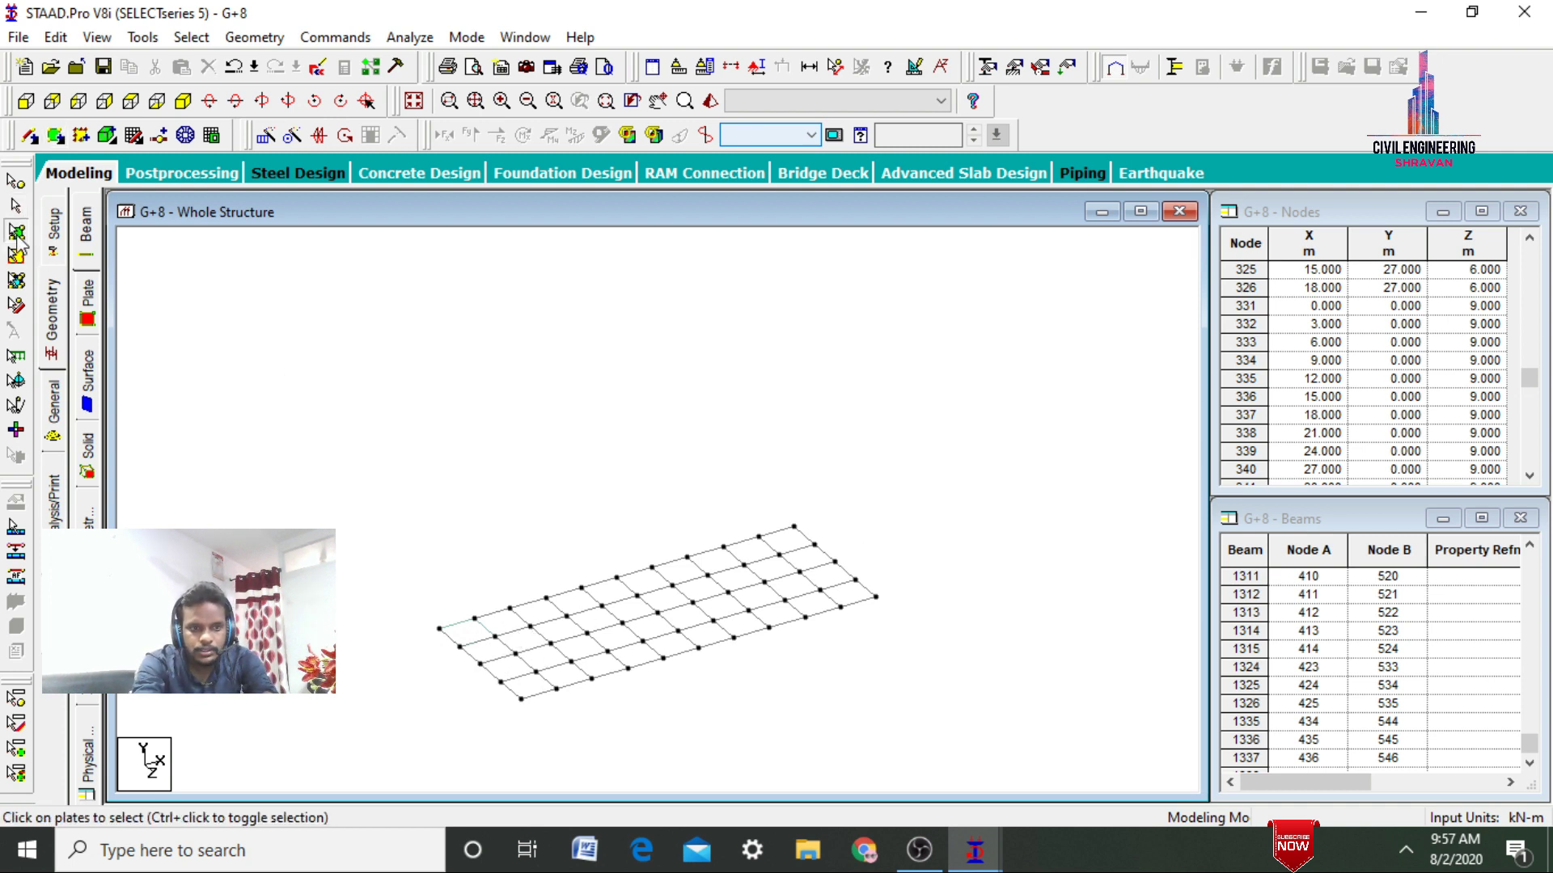
left_click(473, 634)
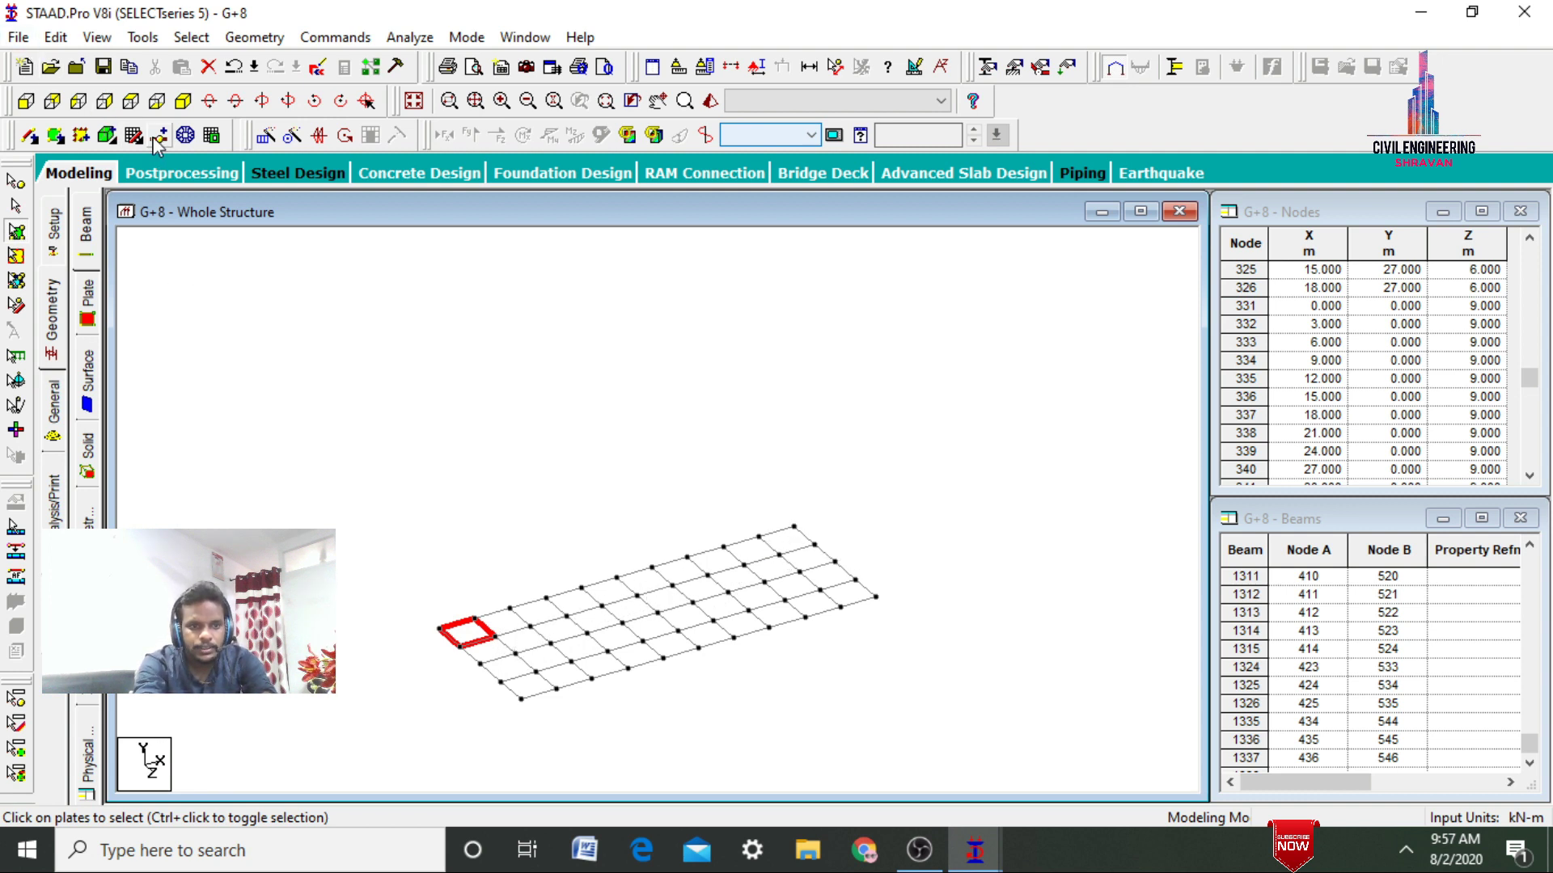
left_click(264, 135)
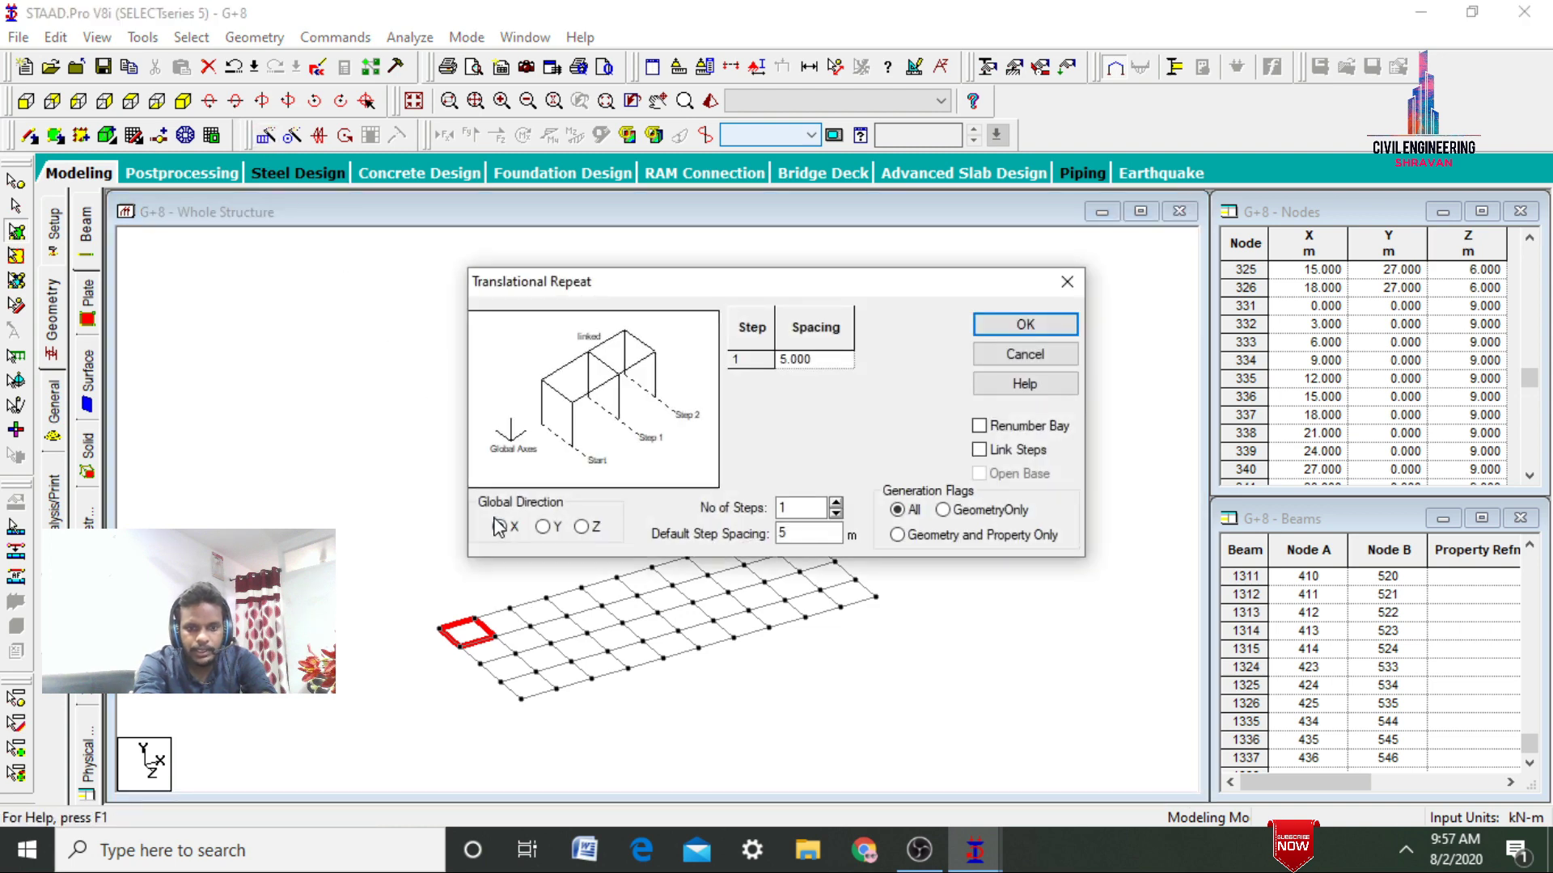
double_click(796, 508)
type("9")
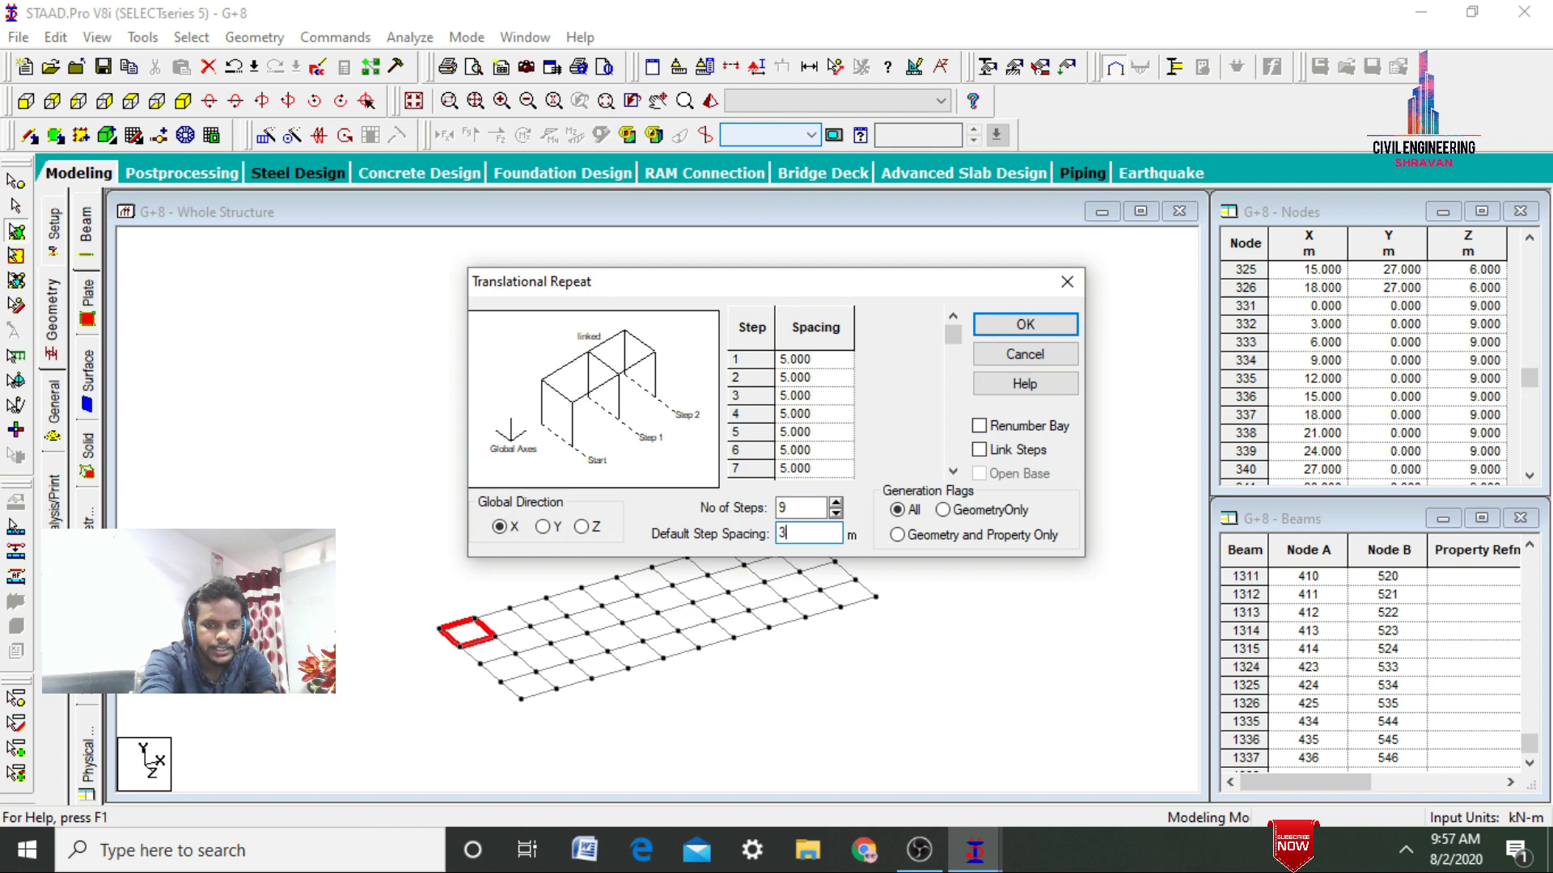
type("3")
left_click(1018, 323)
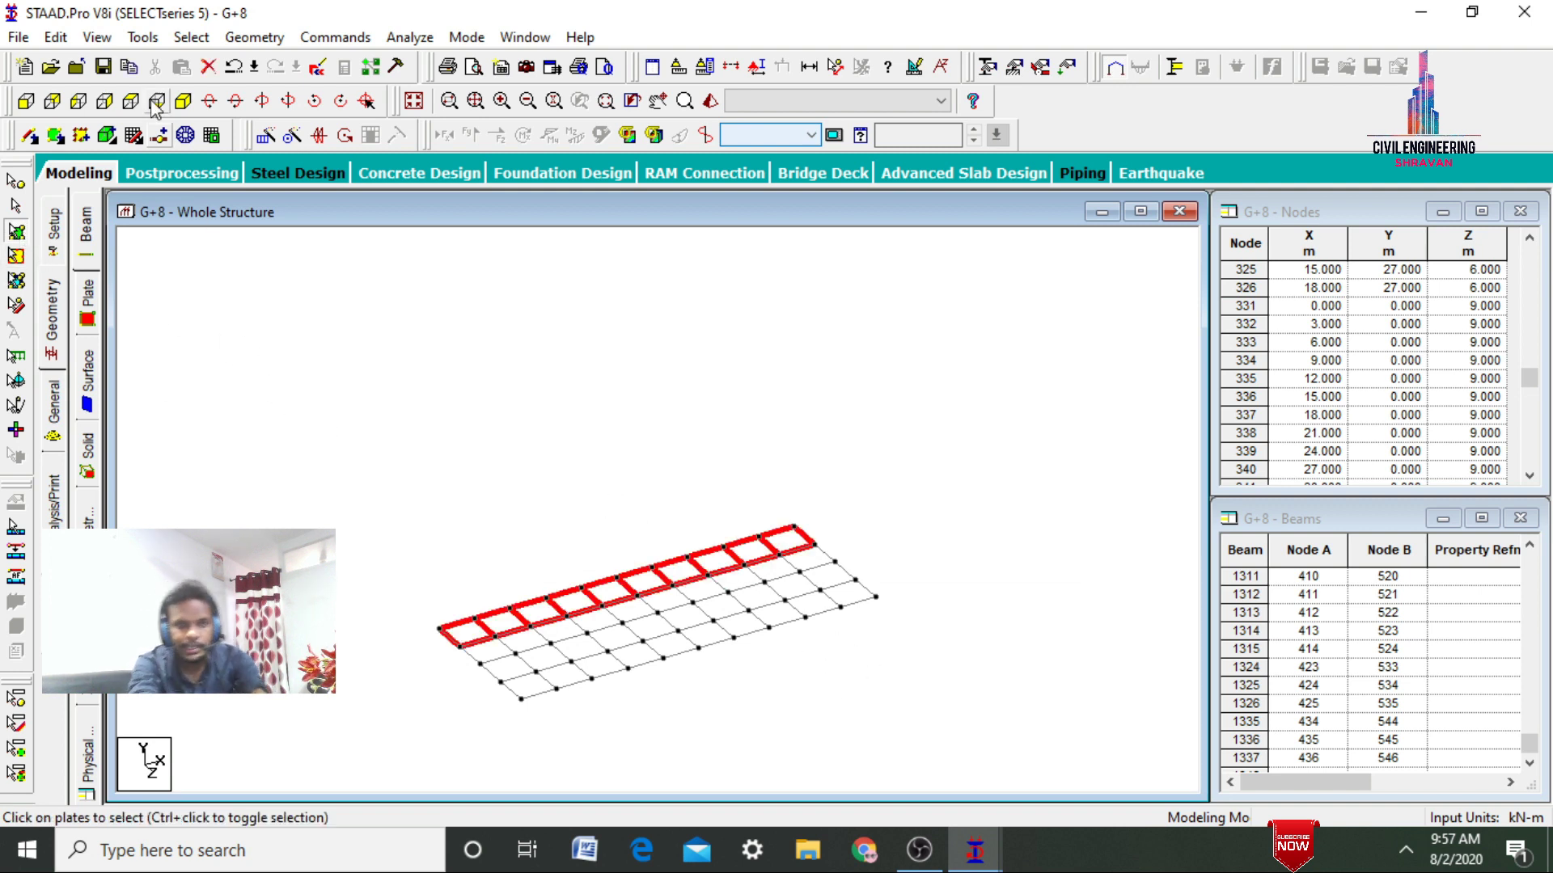
Copy the row of plates along Z with Translational Repeat, using 3 steps at 3 m spacing, and clear the selection
left_click(262, 137)
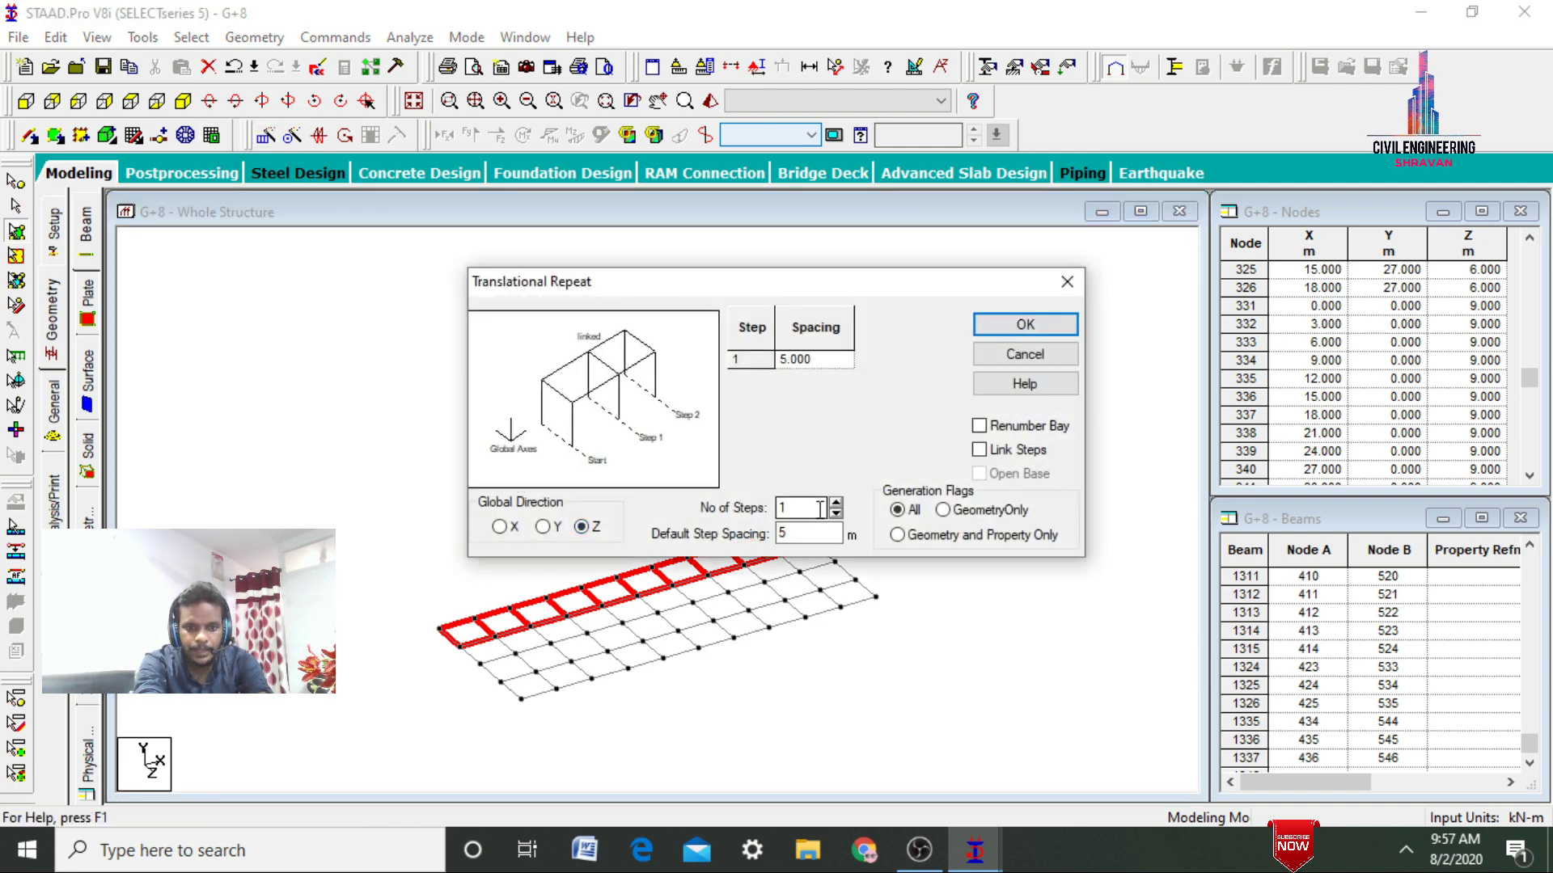
type("3")
key("Tab")
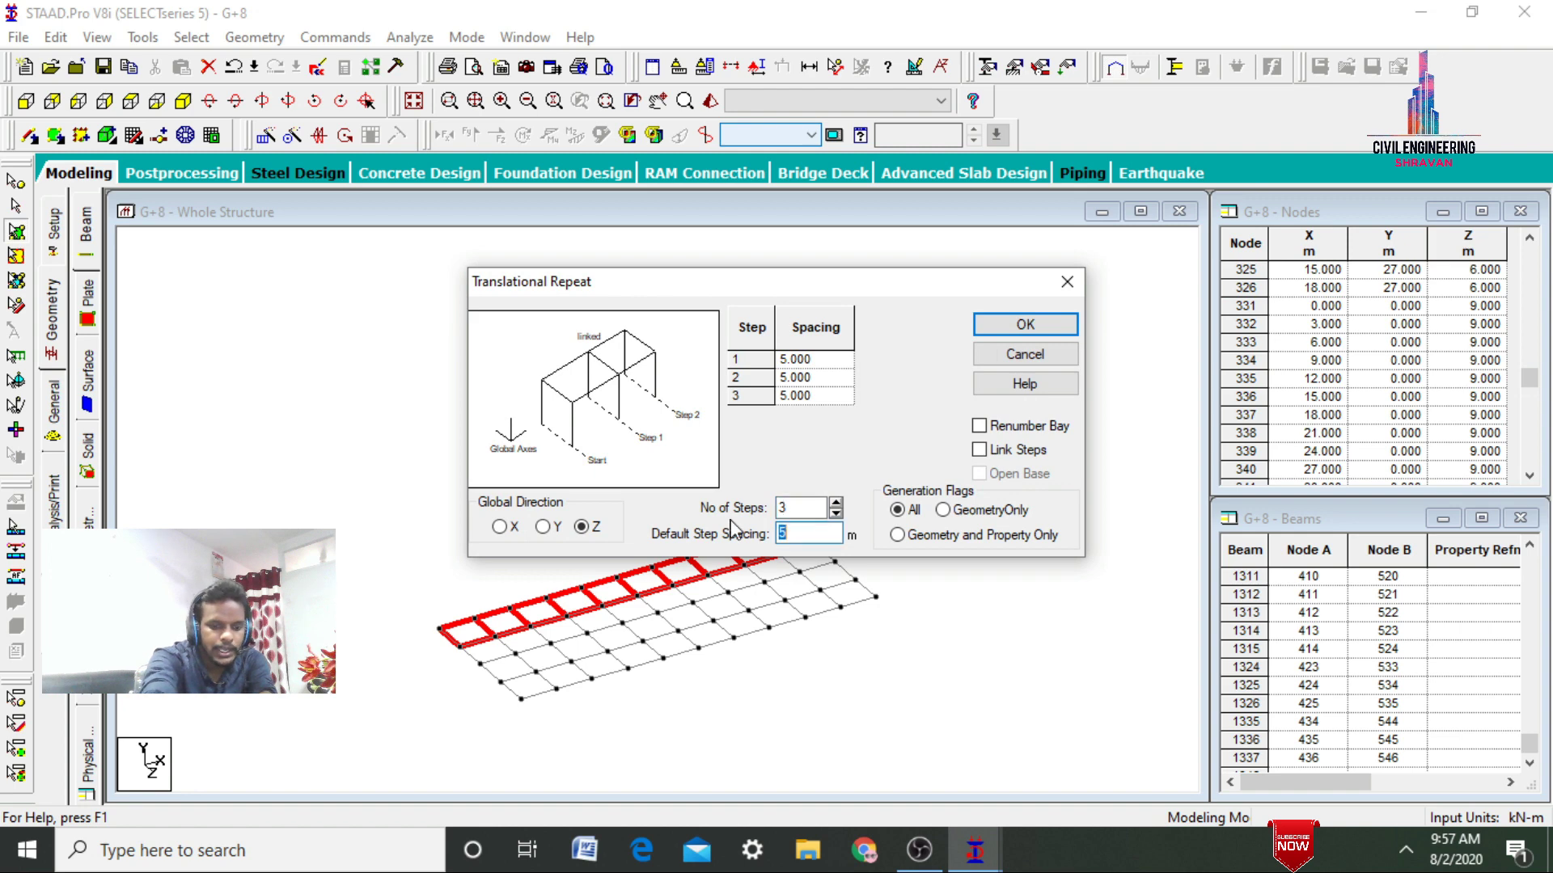
type("3")
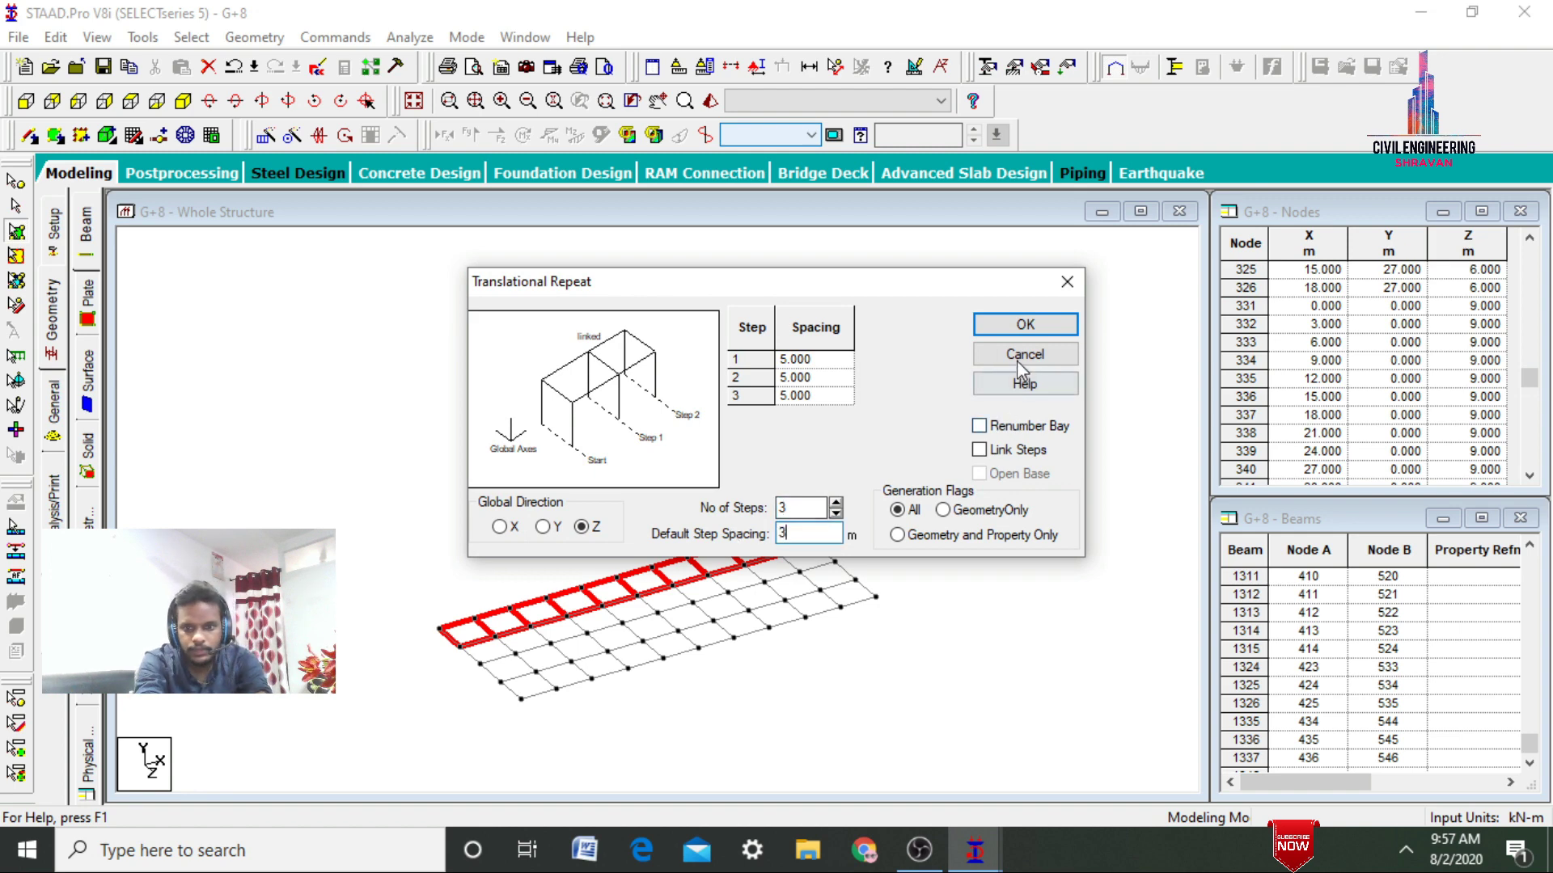
left_click(1003, 323)
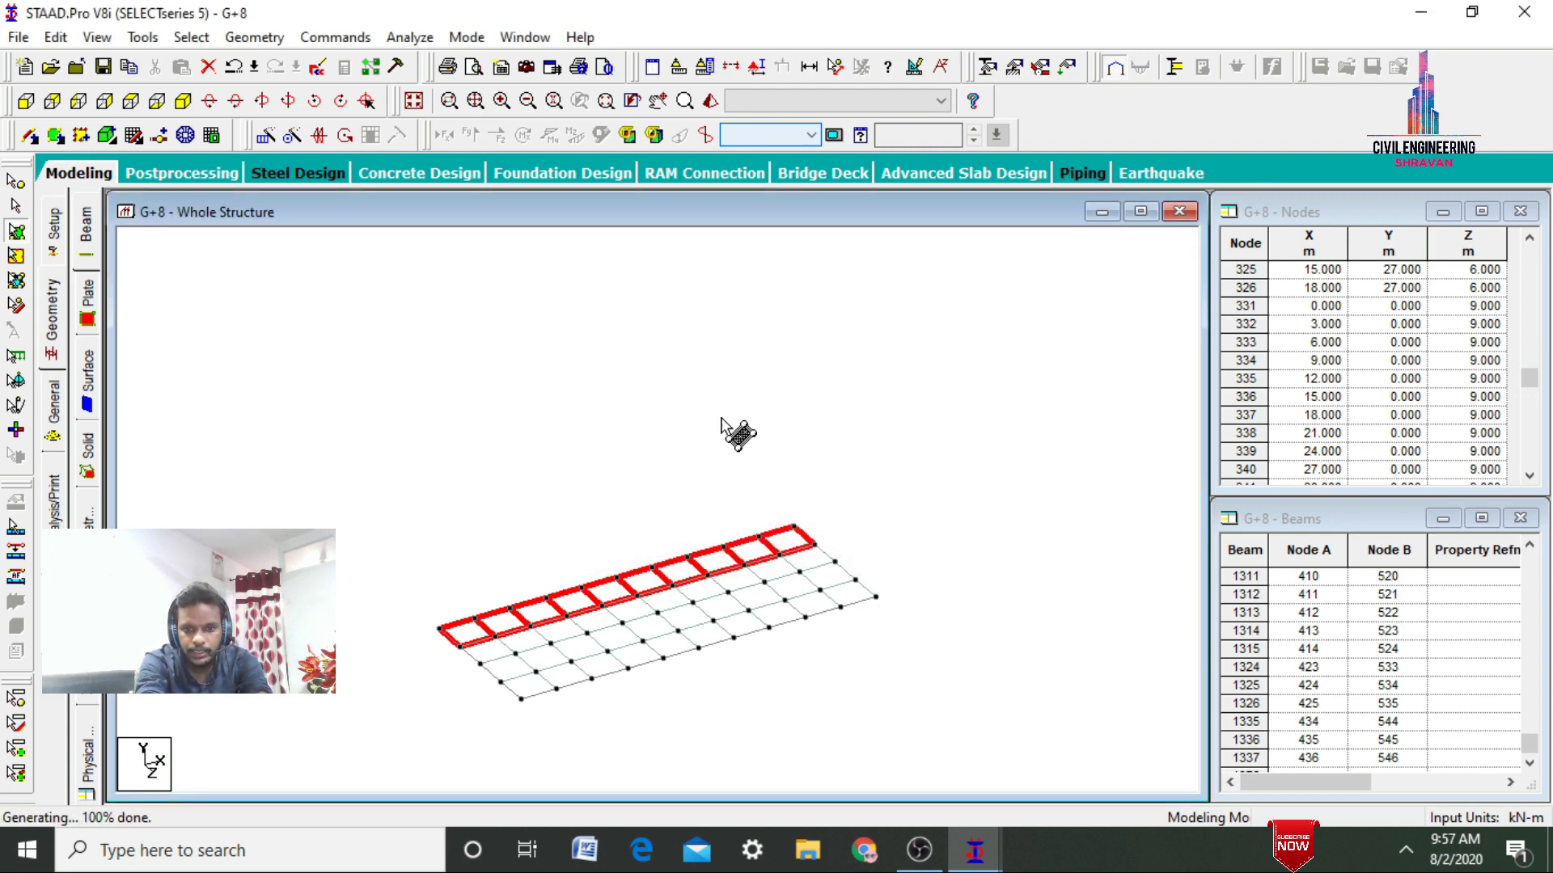
left_click(921, 584)
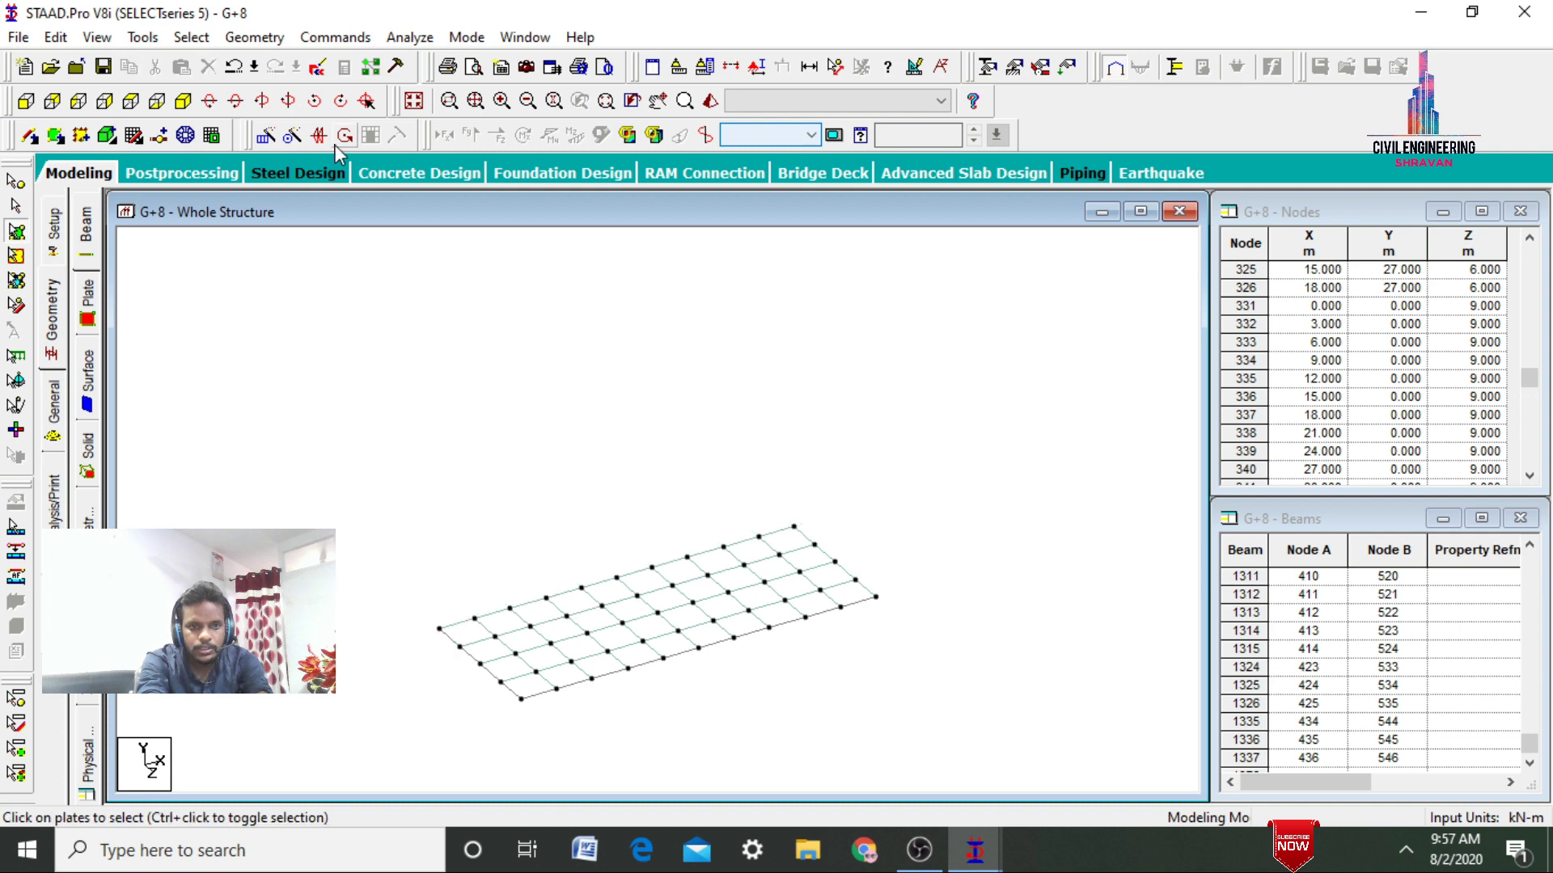
Show the whole structure, copy all floor plates upward along Y with Translational Repeat in 2 steps, and render the model
left_click(413, 101)
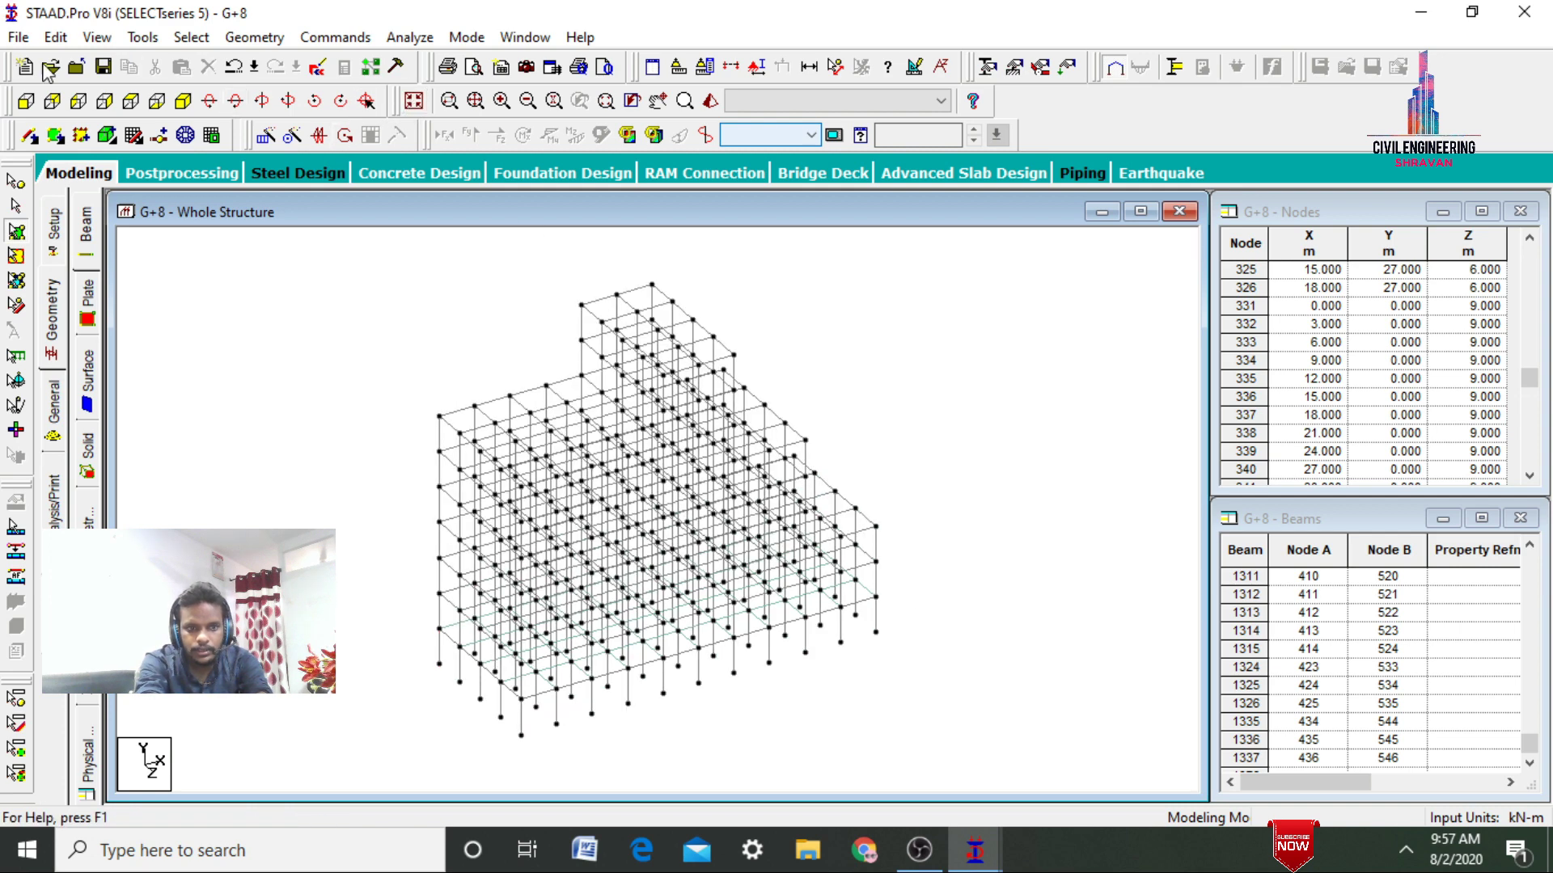
left_click(16, 231)
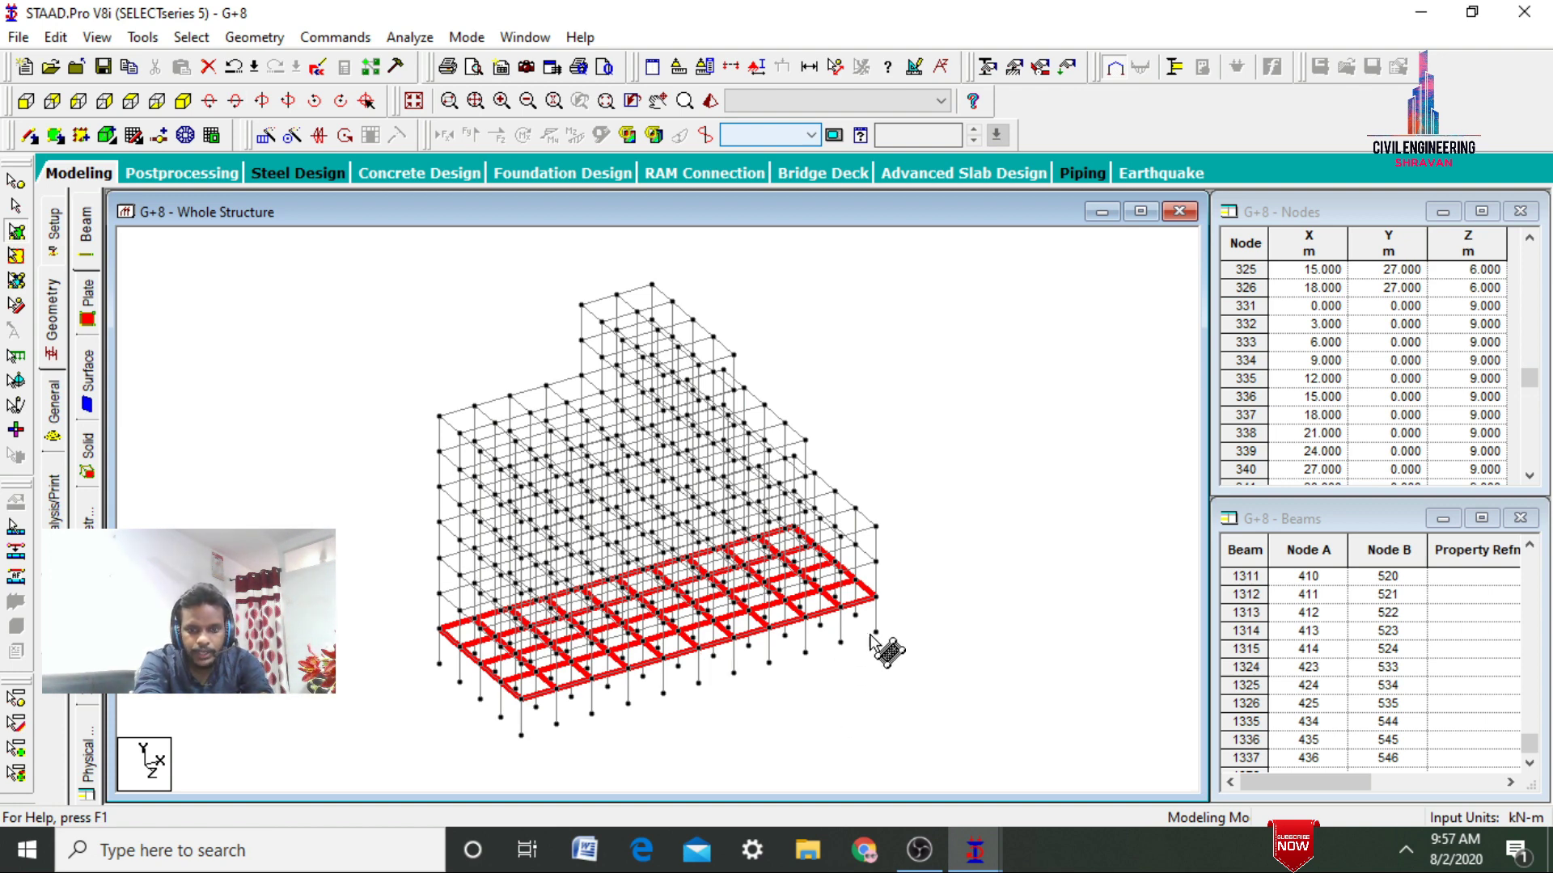
left_click(266, 138)
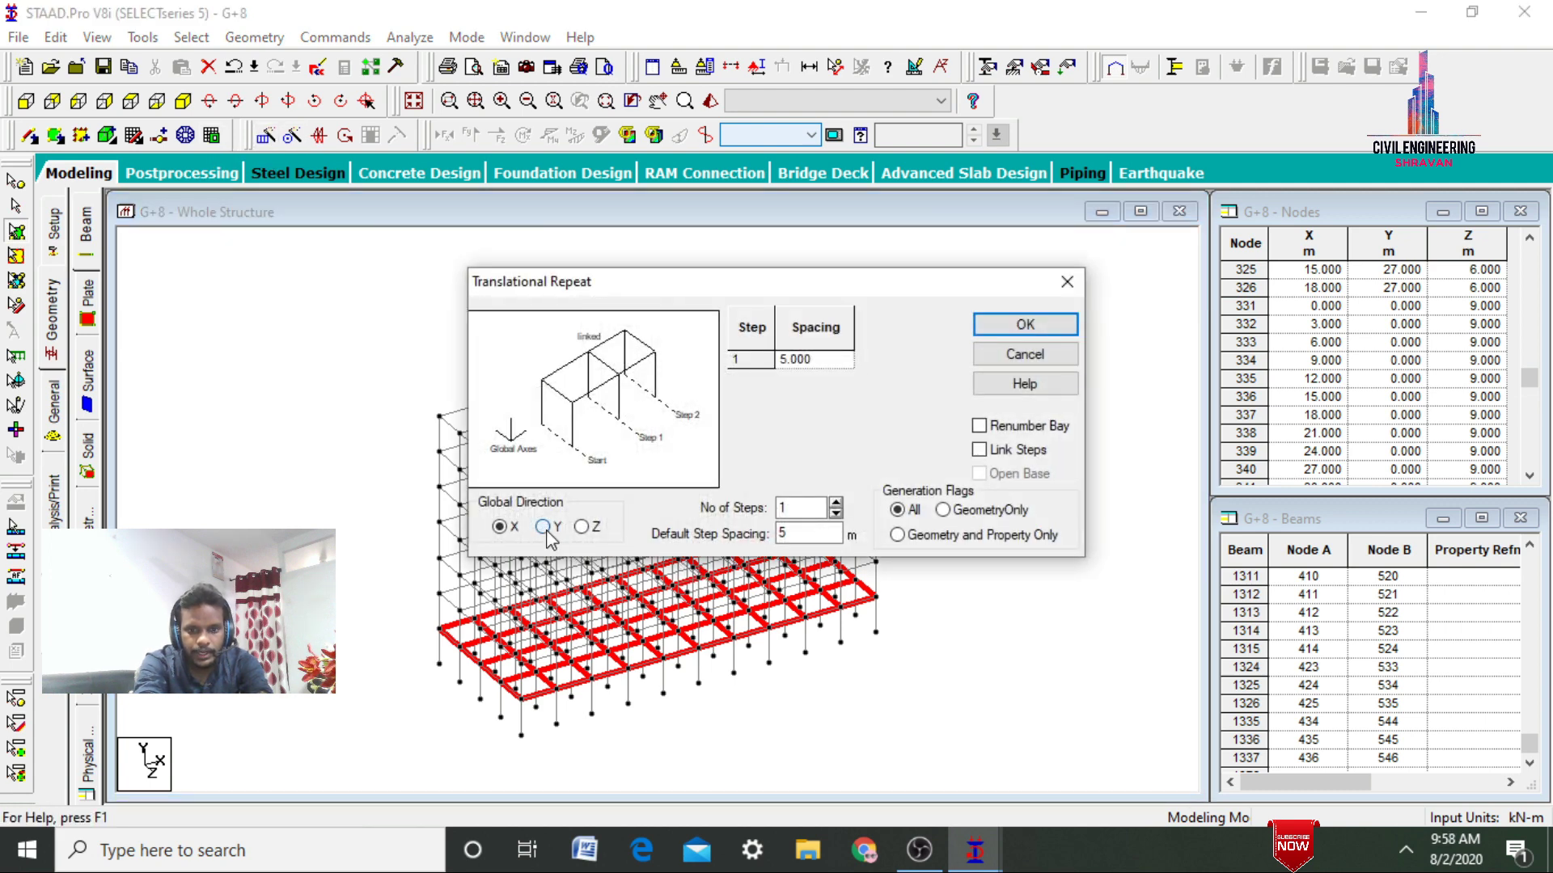
type("2")
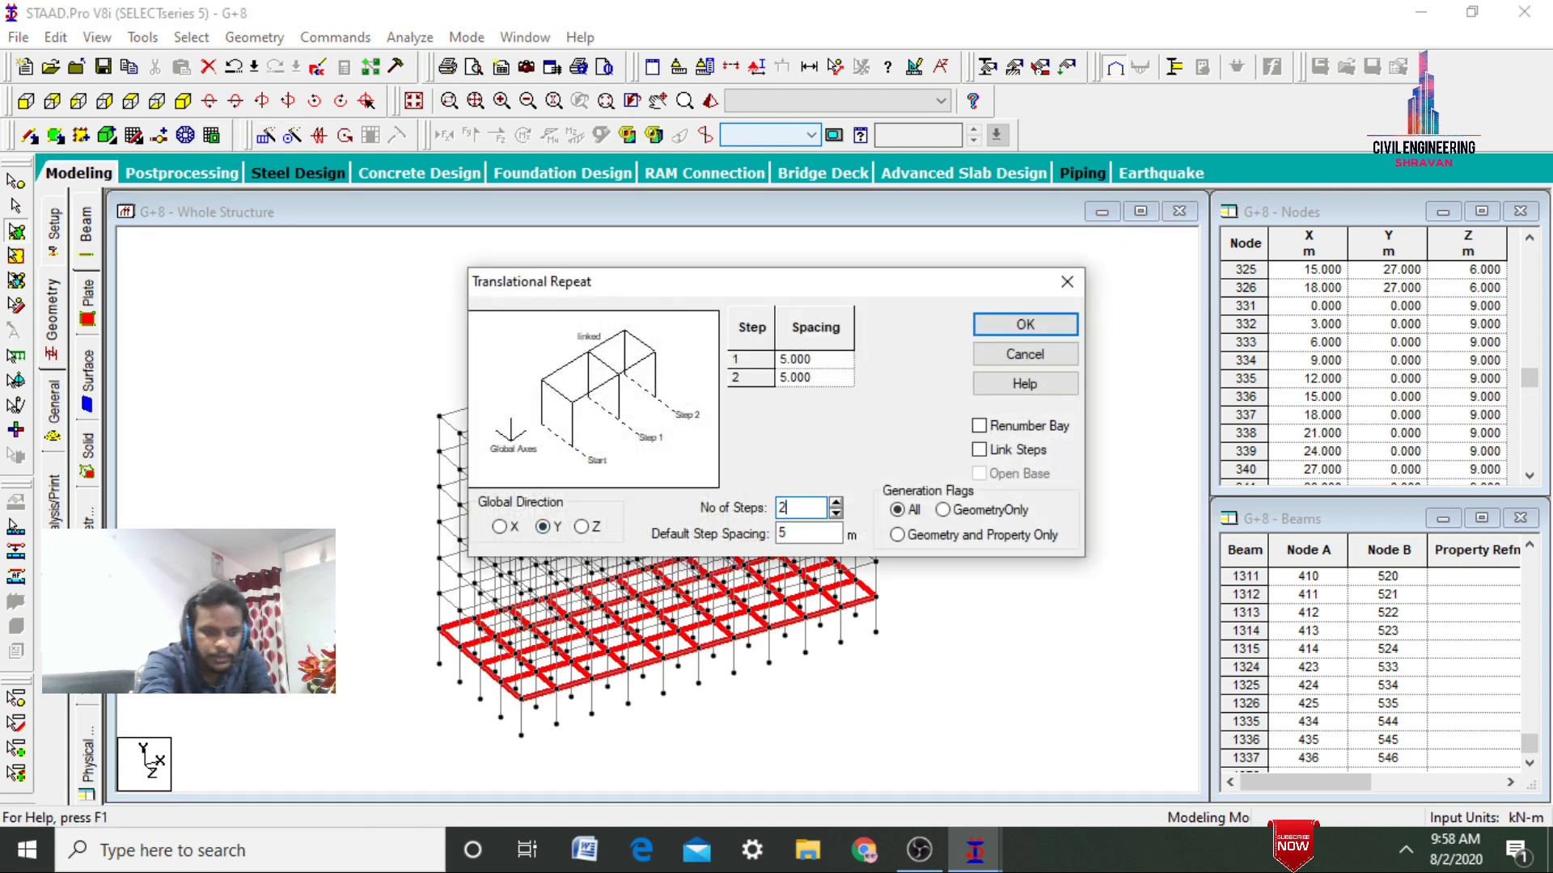
left_click(1003, 330)
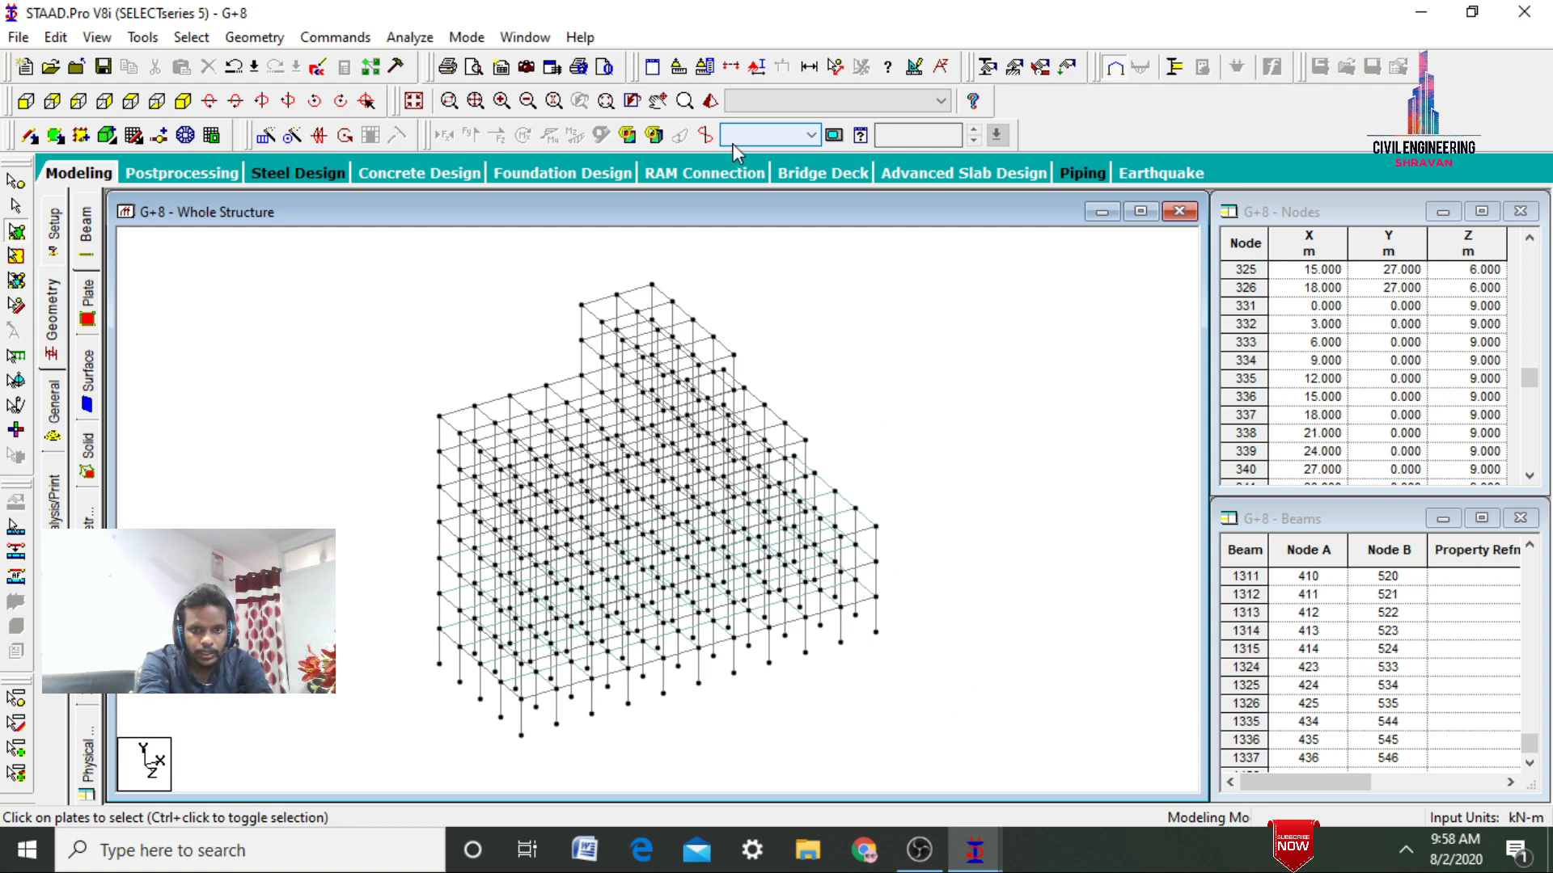
left_click(710, 101)
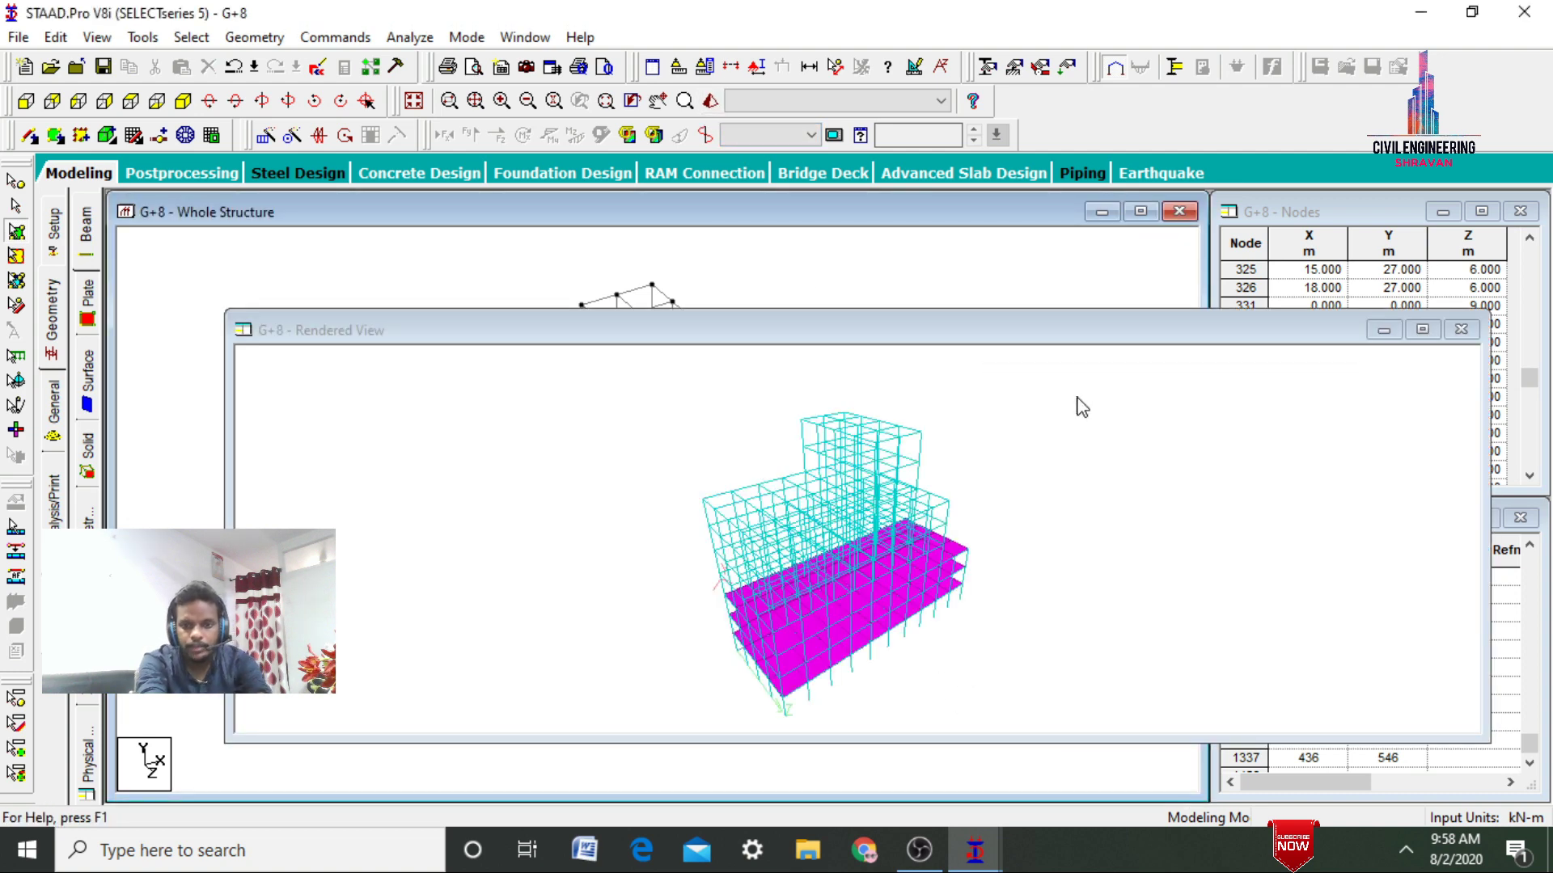
Inspect the plated lower floors from a low angle in the maximized rendered view, then return to the wireframe model
left_click(1422, 329)
left_click_drag(914, 615, 956, 469)
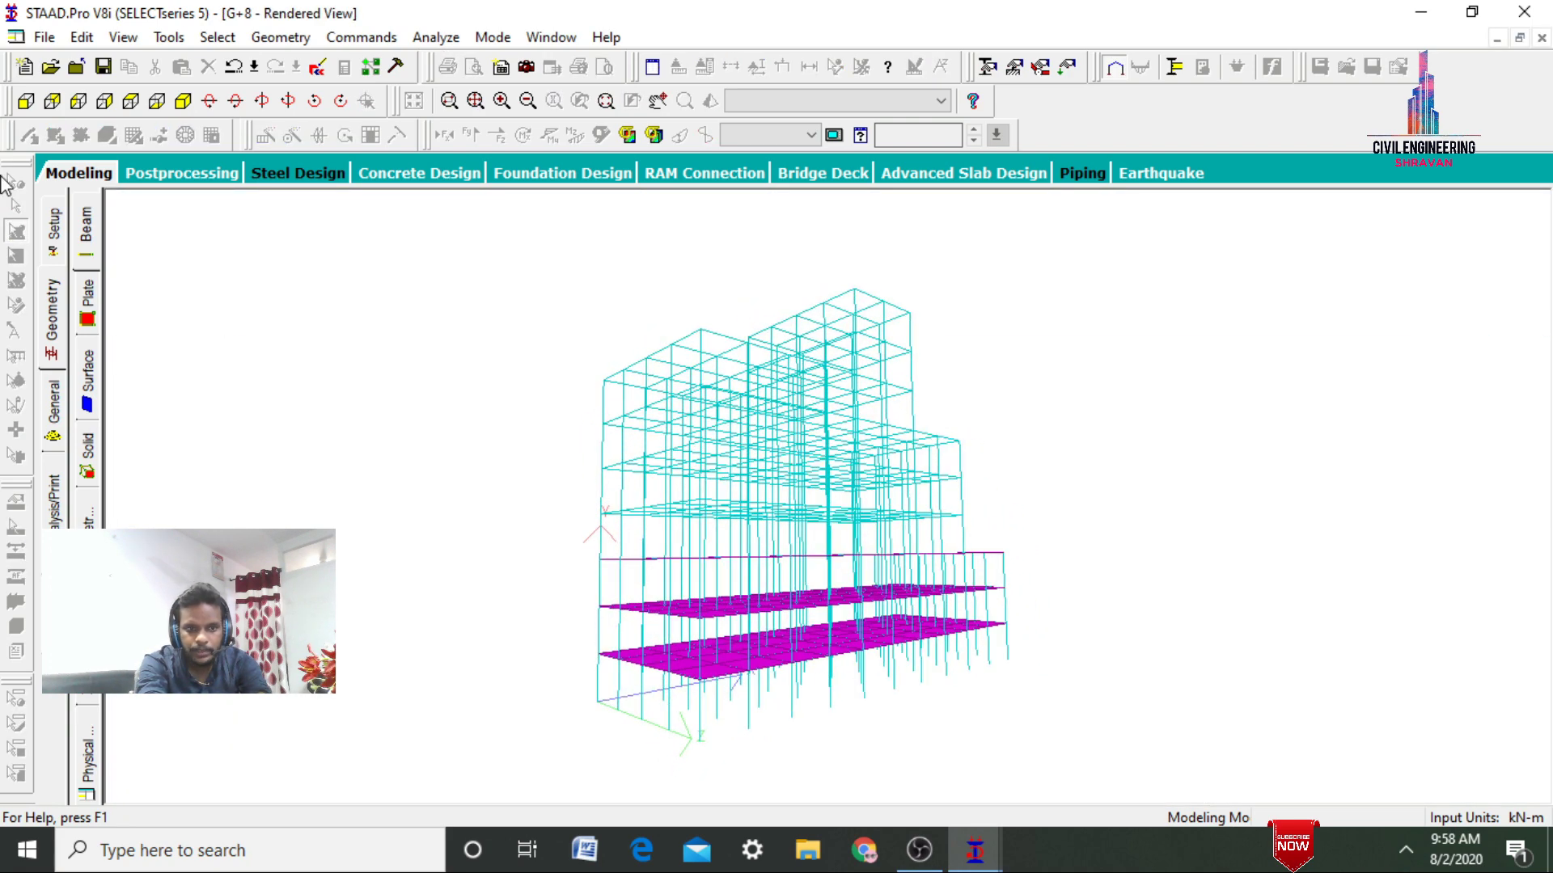
left_click(79, 179)
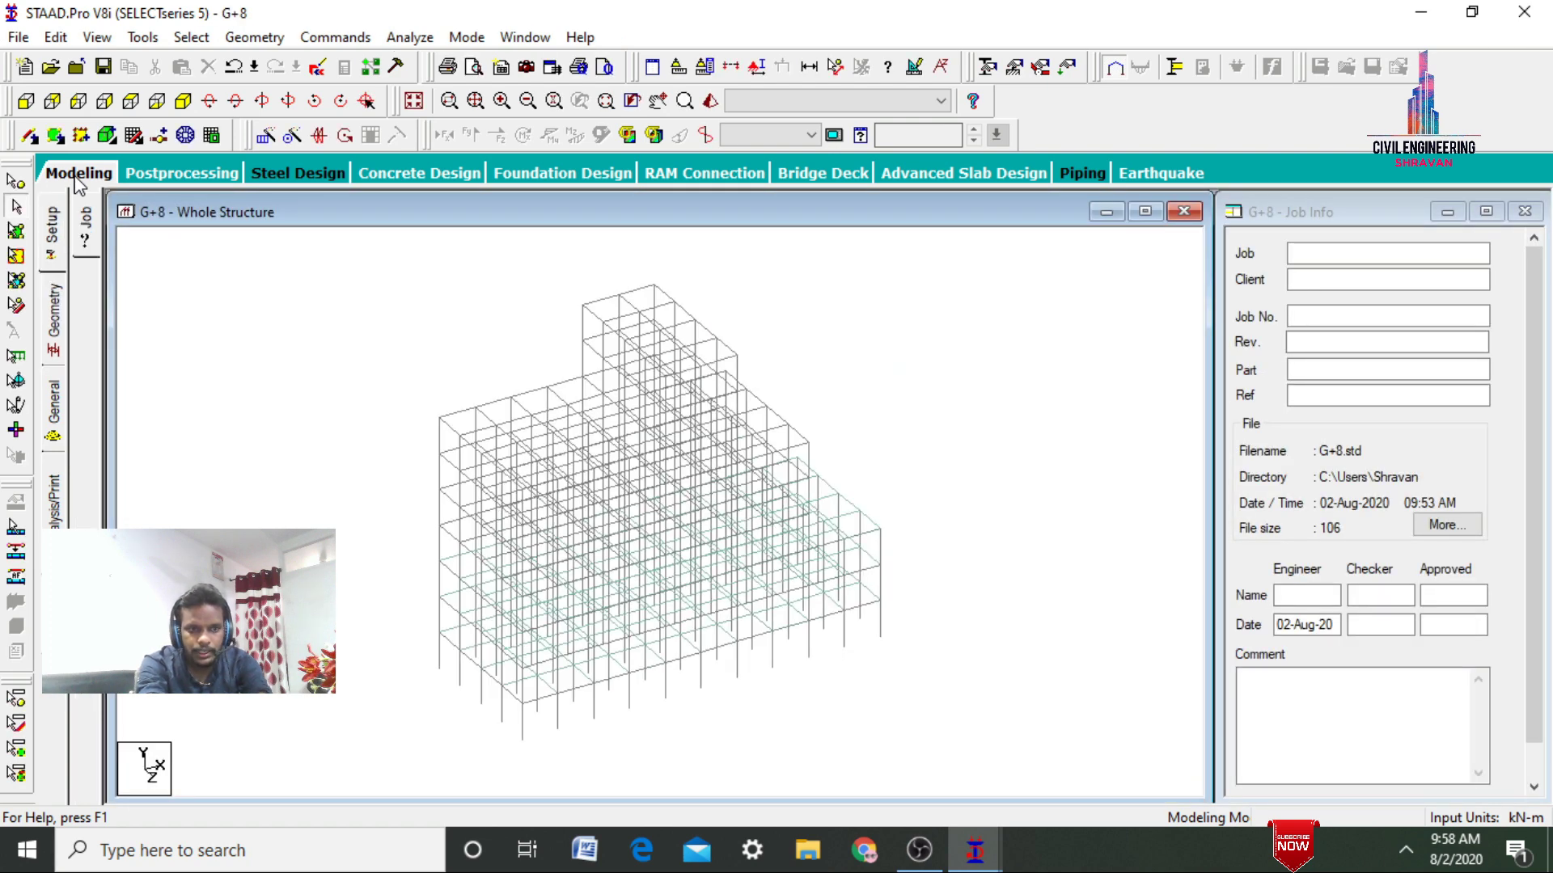
Isolate the 12 m floor grid from the front view with a Window / Rubber Band section and show it isometrically
left_click(28, 102)
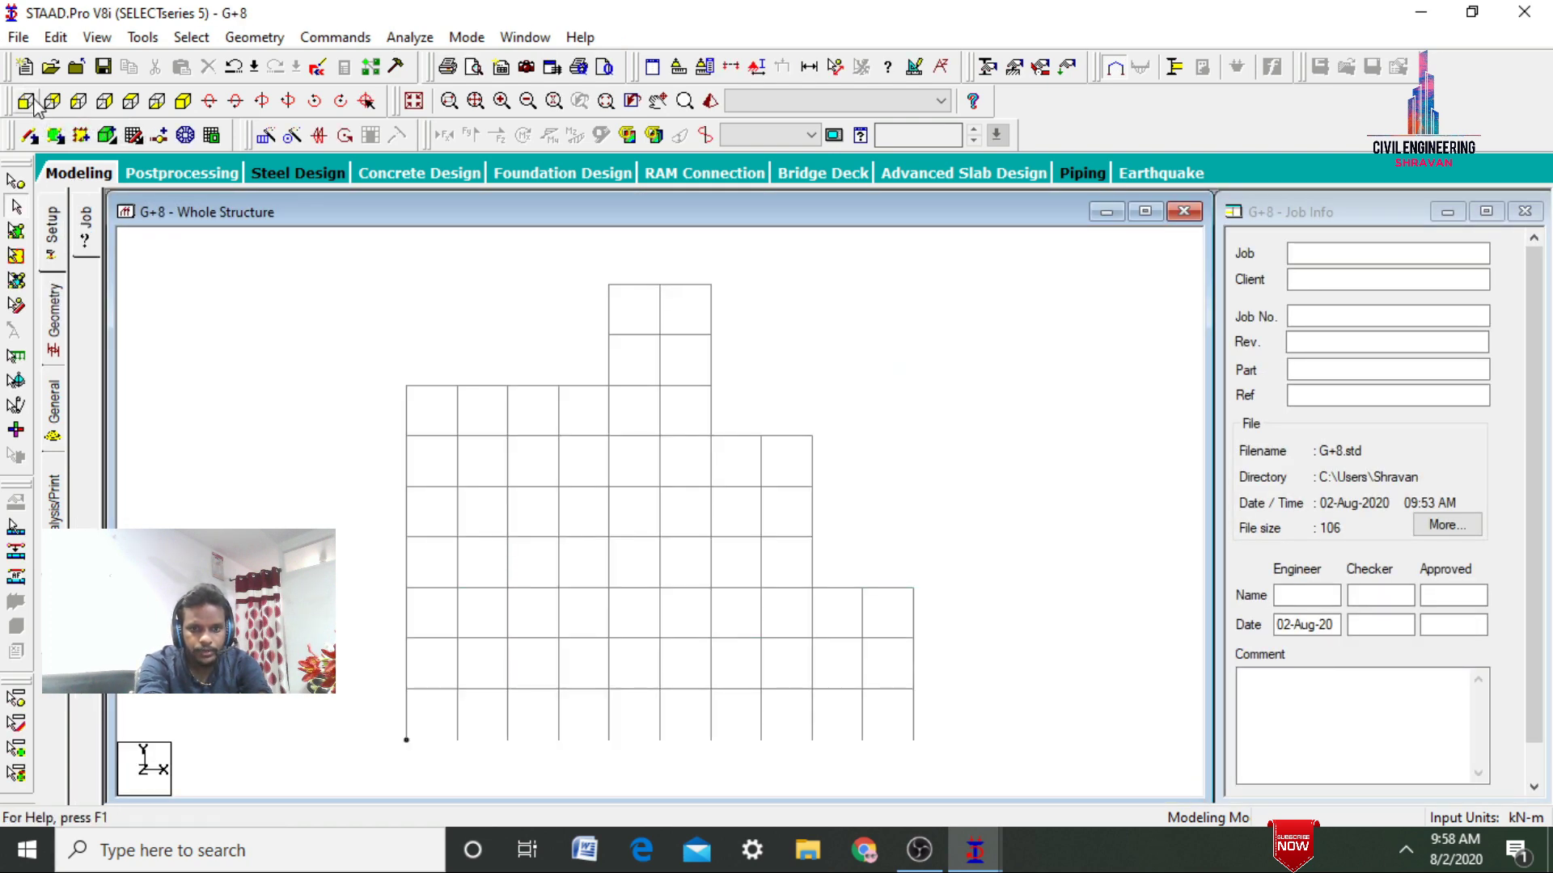
left_click(808, 67)
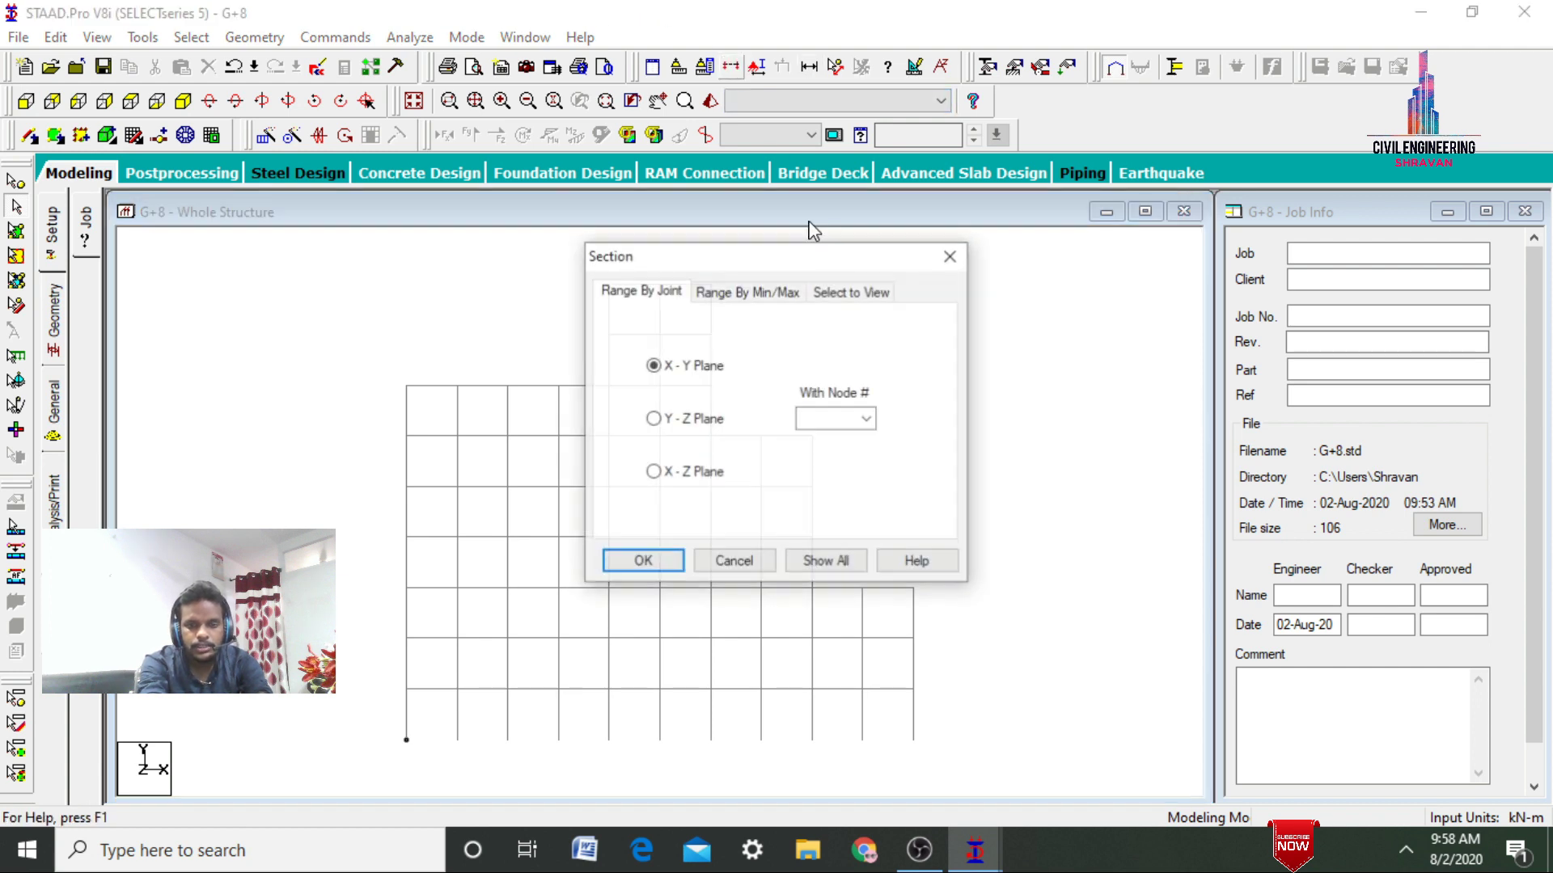
left_click(835, 294)
left_click(656, 563)
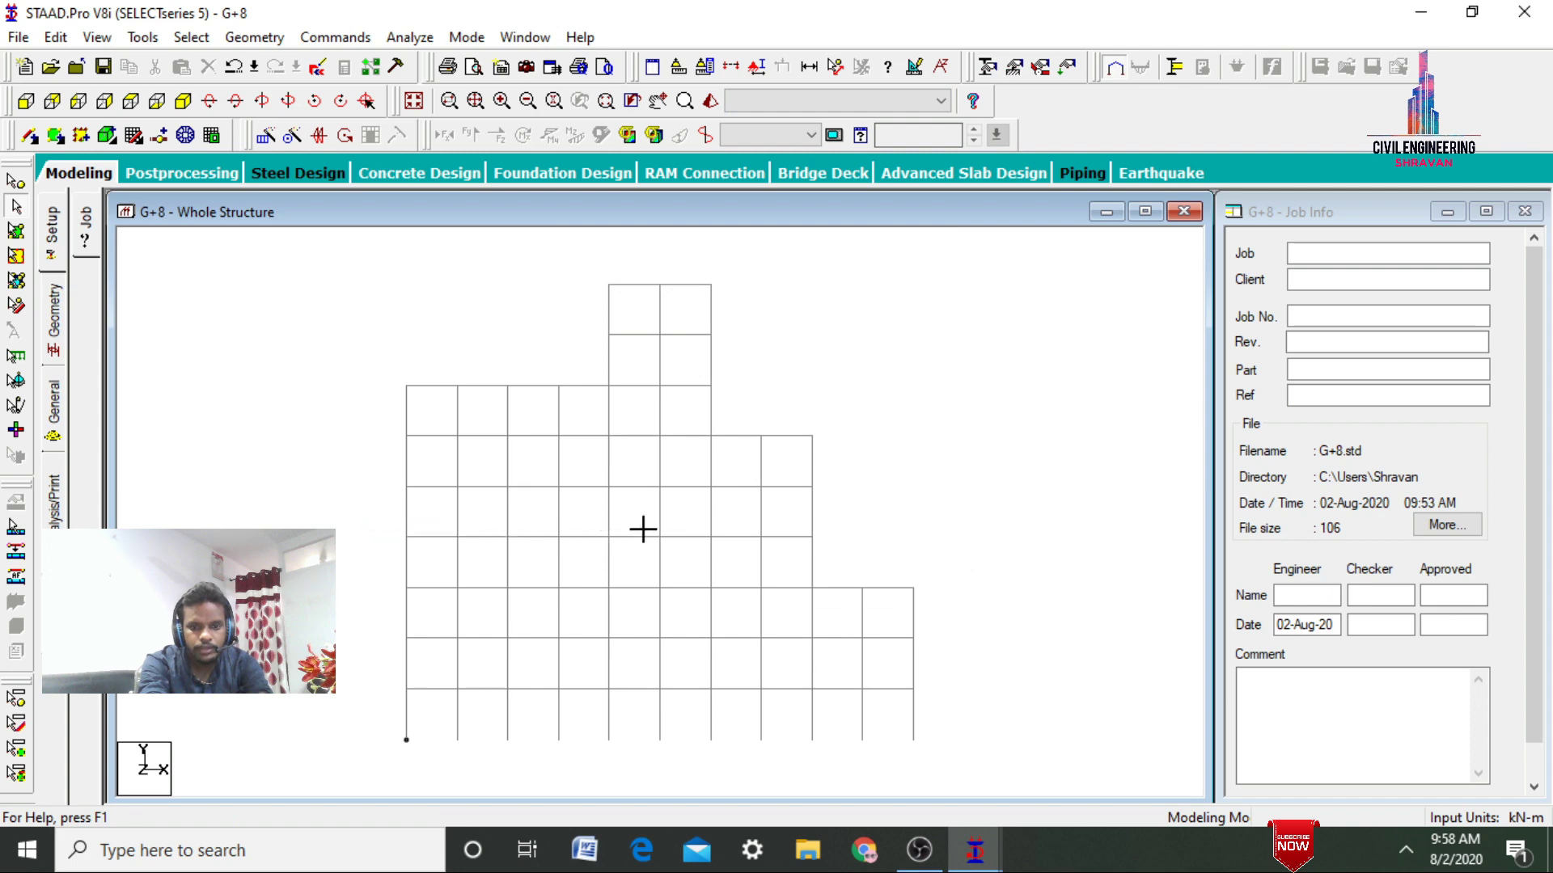
left_click_drag(643, 530, 876, 552)
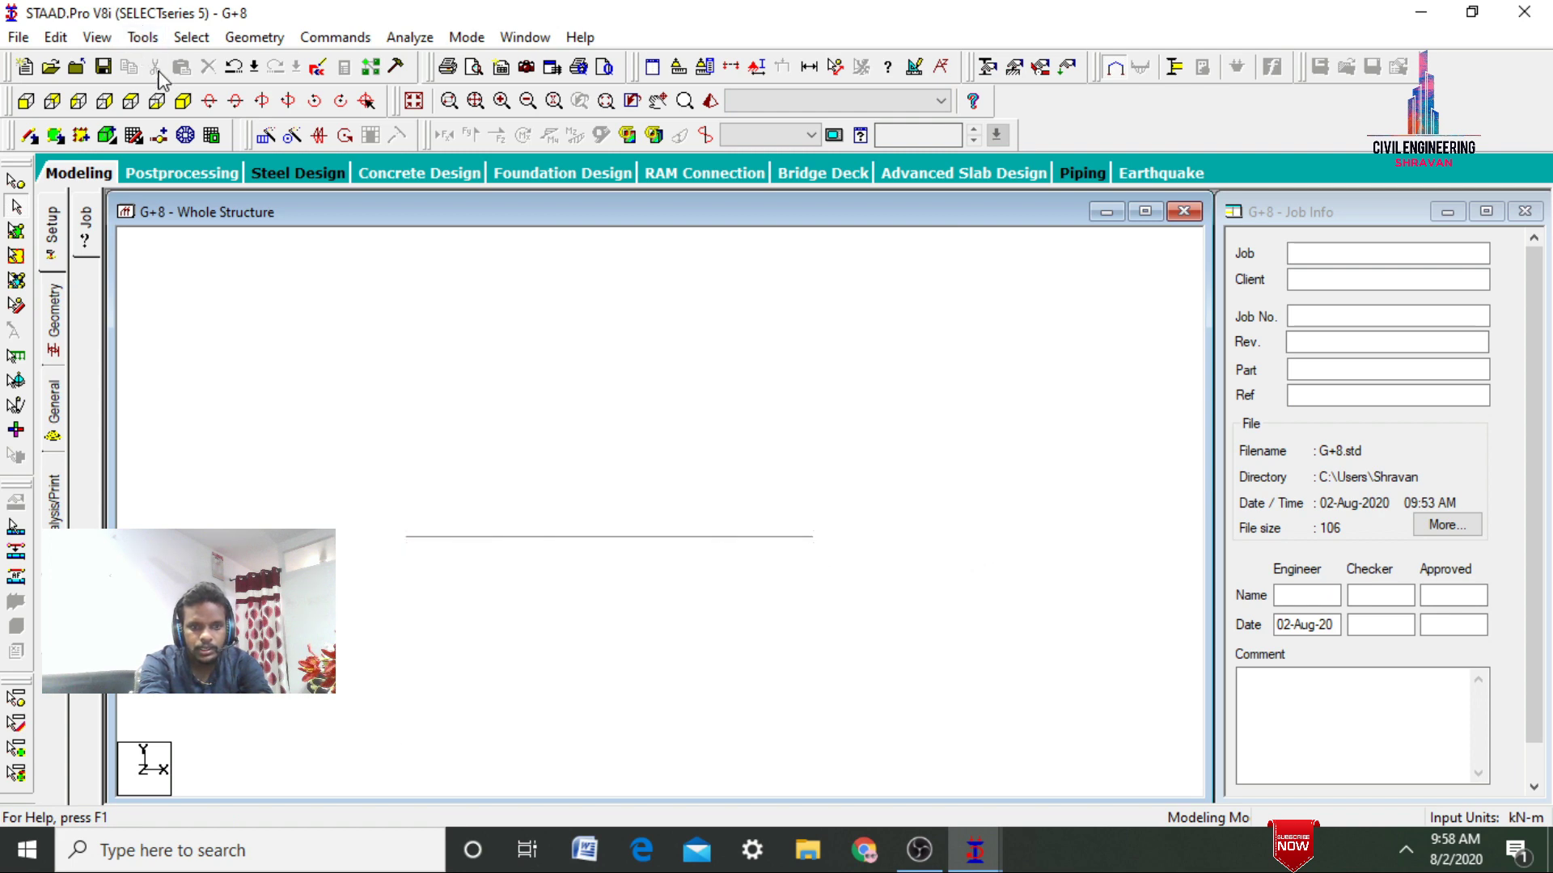
left_click(183, 101)
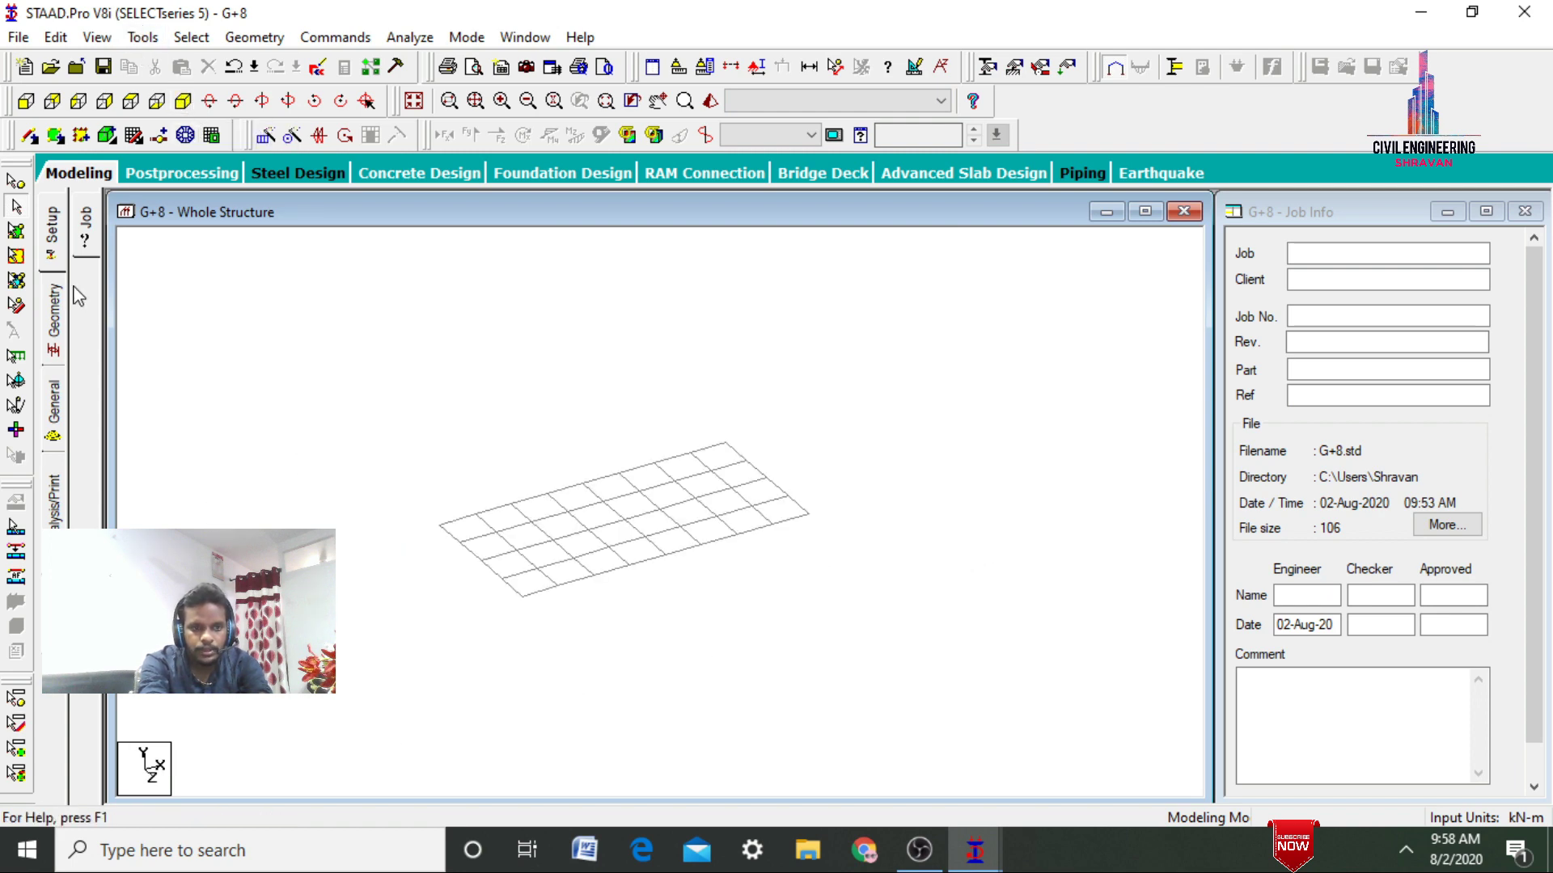
Add a four-noded plate in the X = 0, Z = 0 corner panel of the isolated 12 m floor grid
left_click(52, 334)
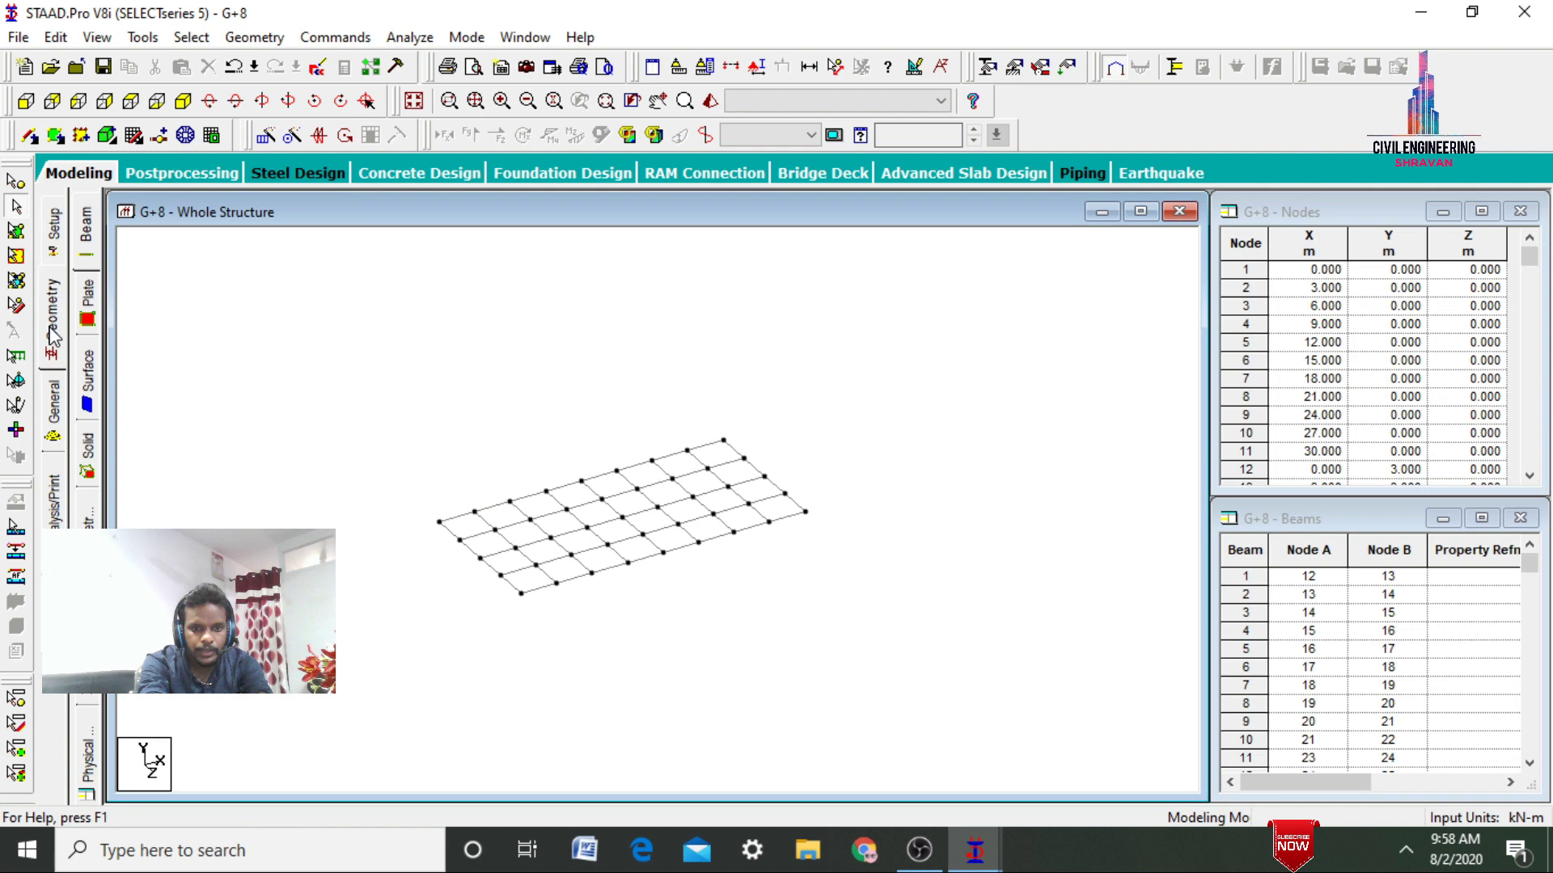
left_click(55, 136)
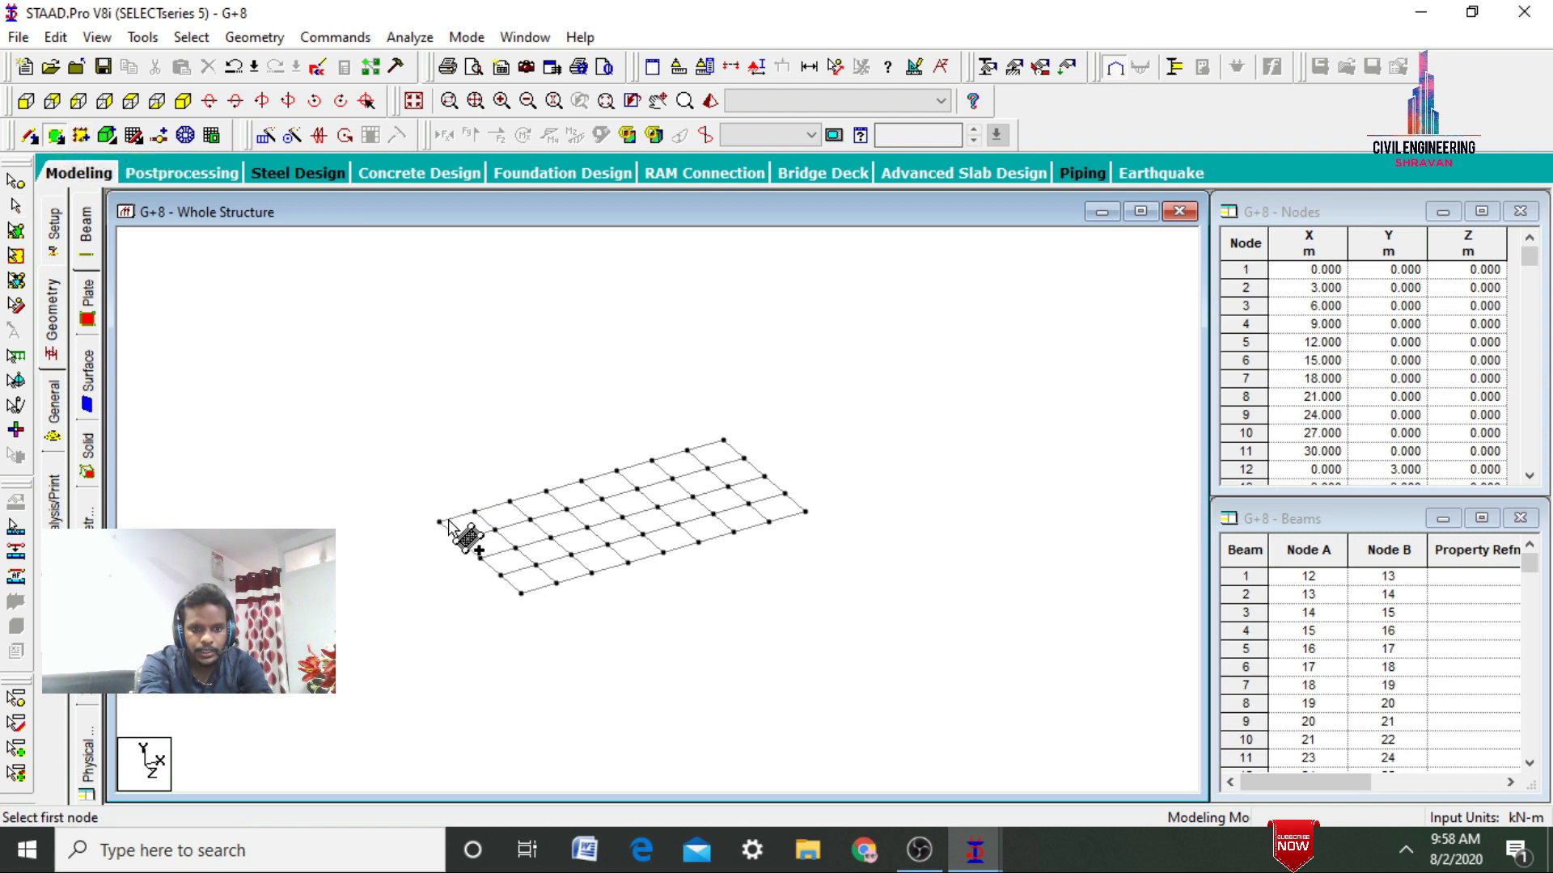
left_click(494, 528)
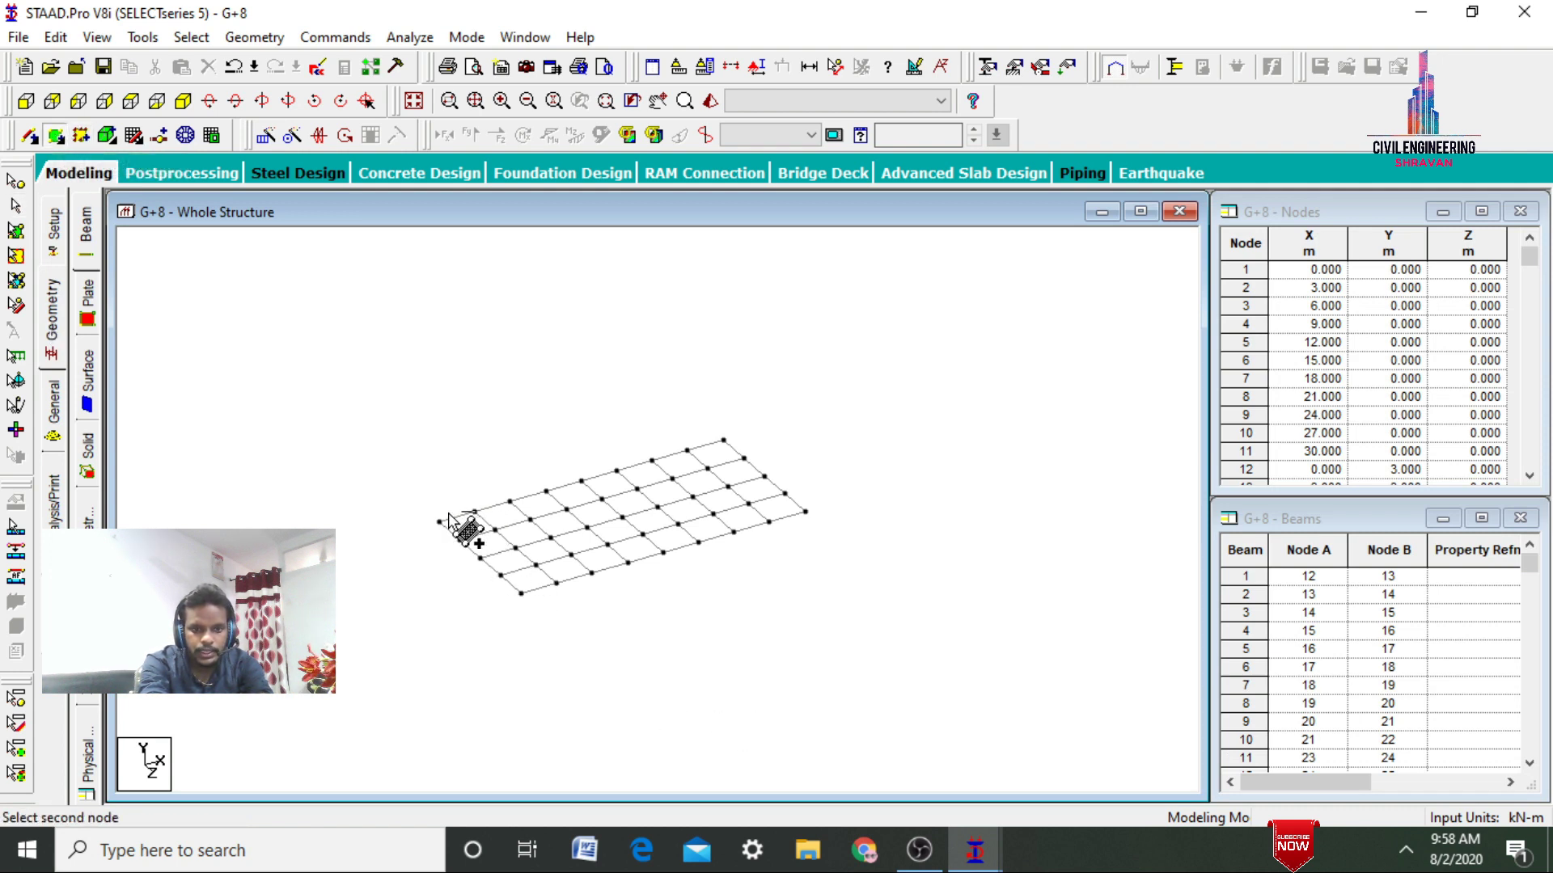
left_click(439, 521)
left_click(460, 540)
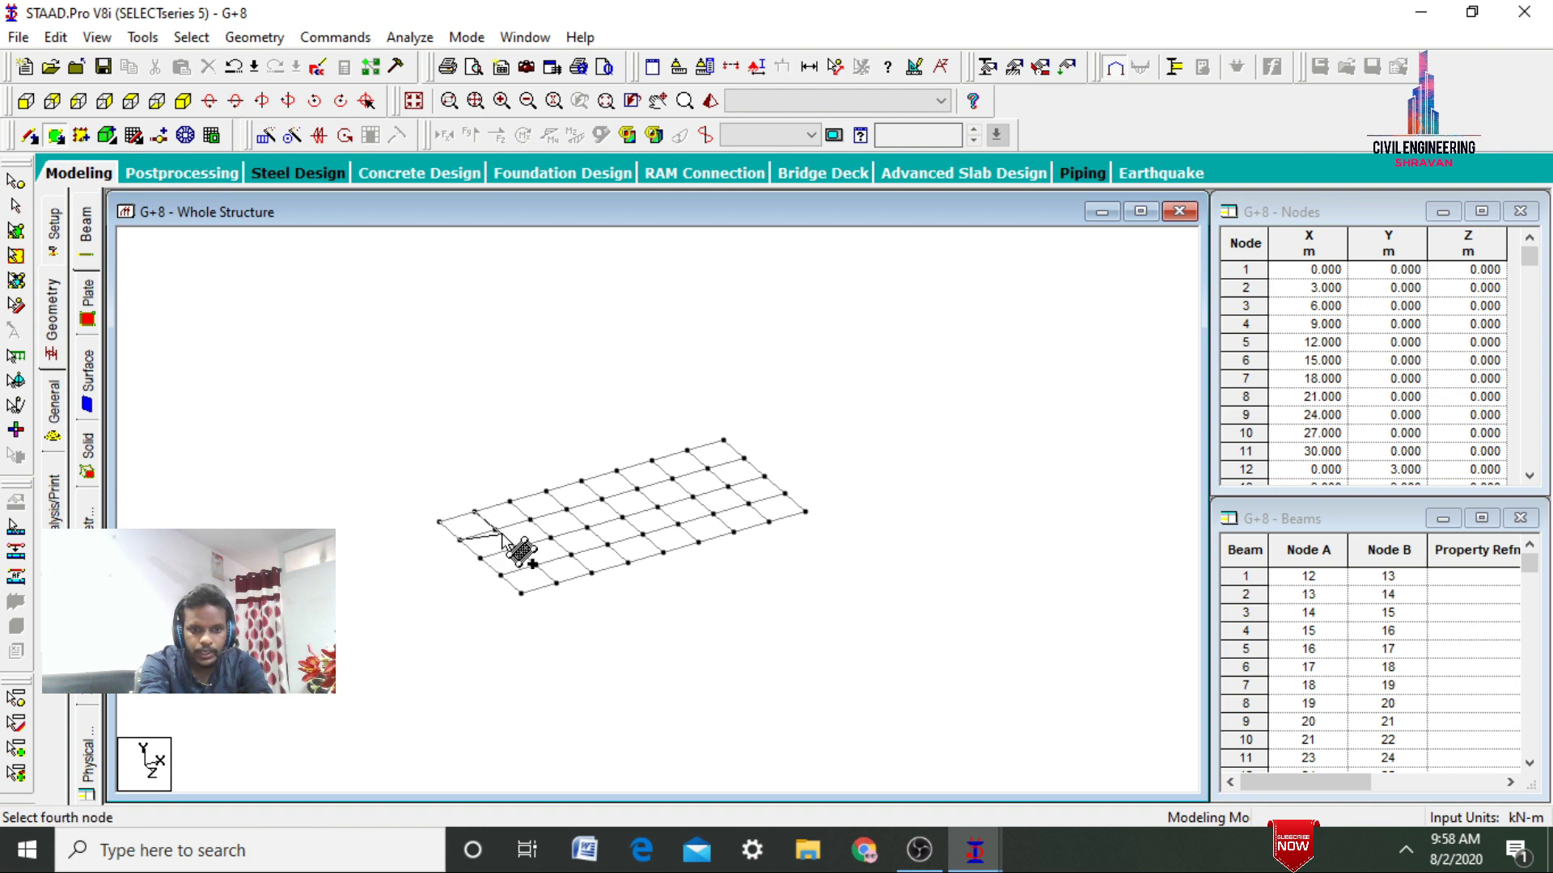
left_click(500, 534)
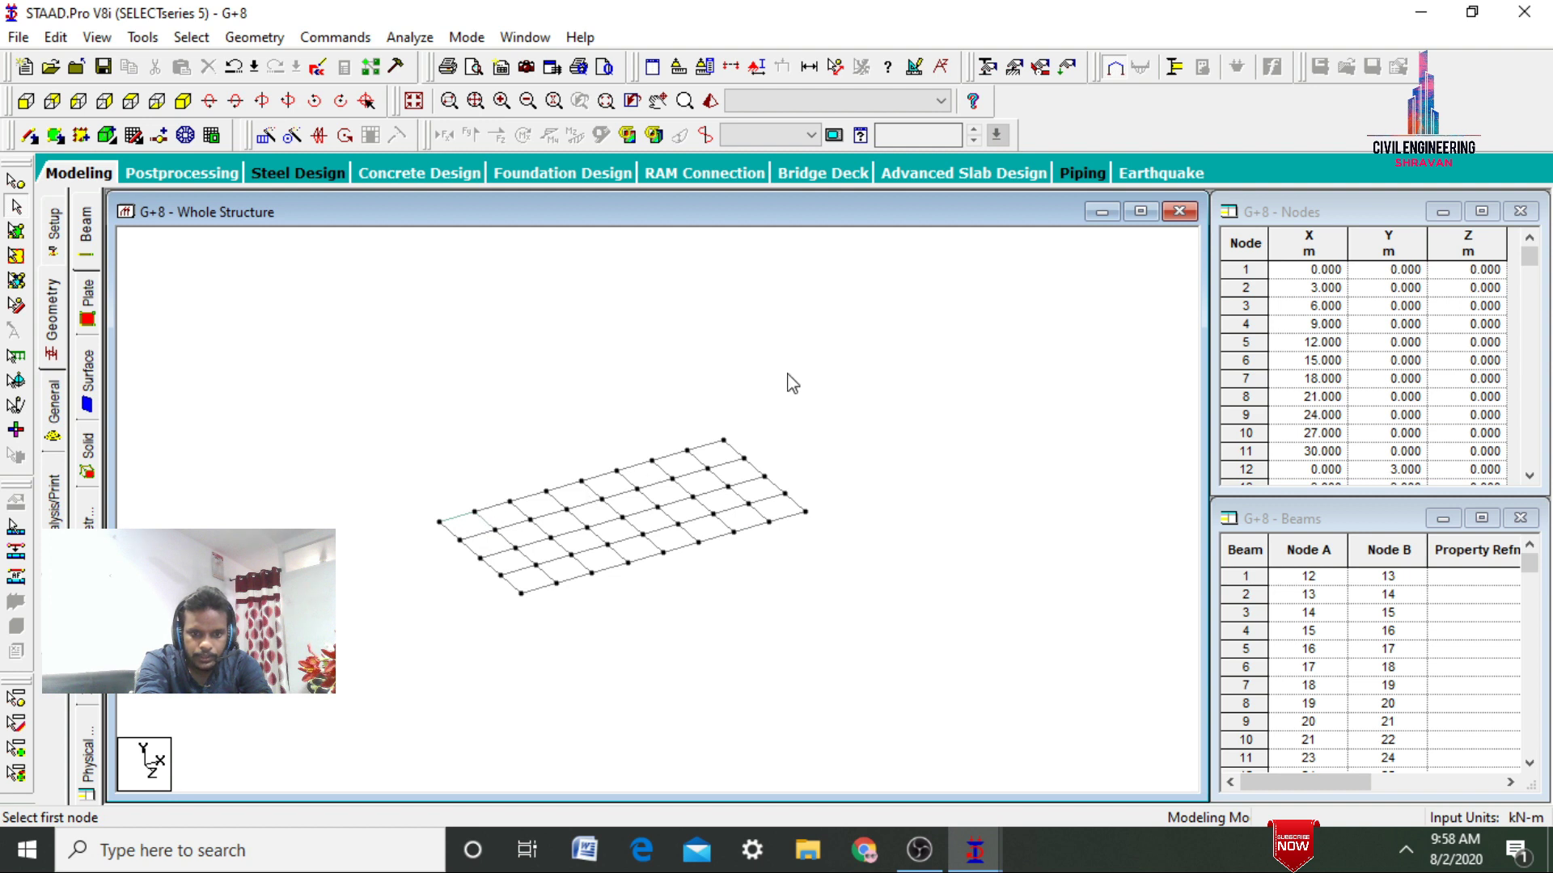
left_click(776, 470)
left_click(650, 455)
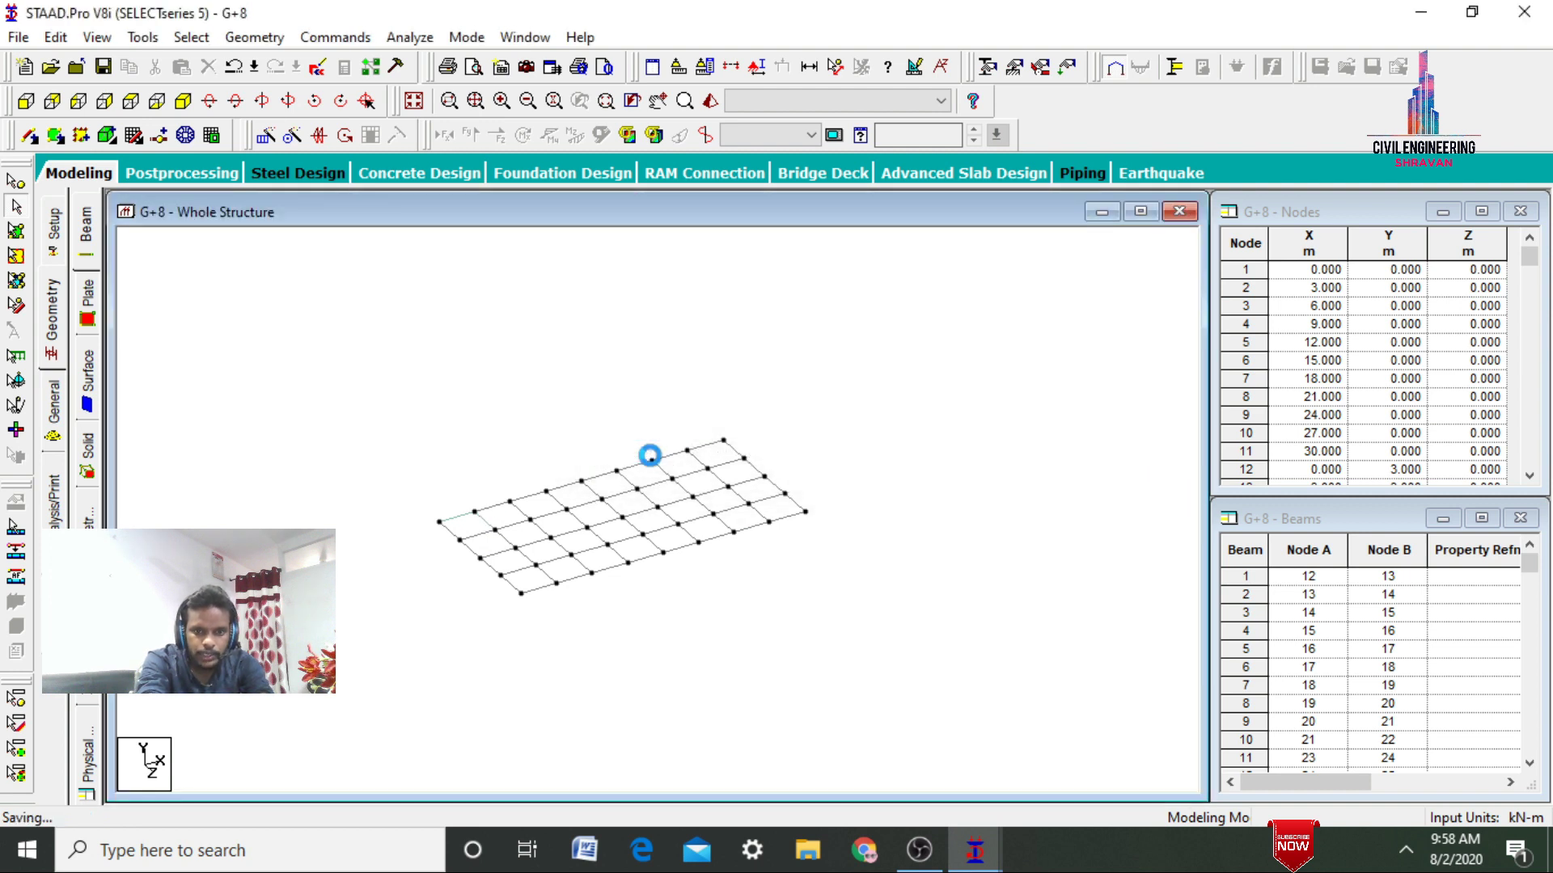
Copy the 12 m floor's corner plate along X with Translational Repeat, using 7 steps at 3 m spacing
left_click(15, 230)
left_click(467, 526)
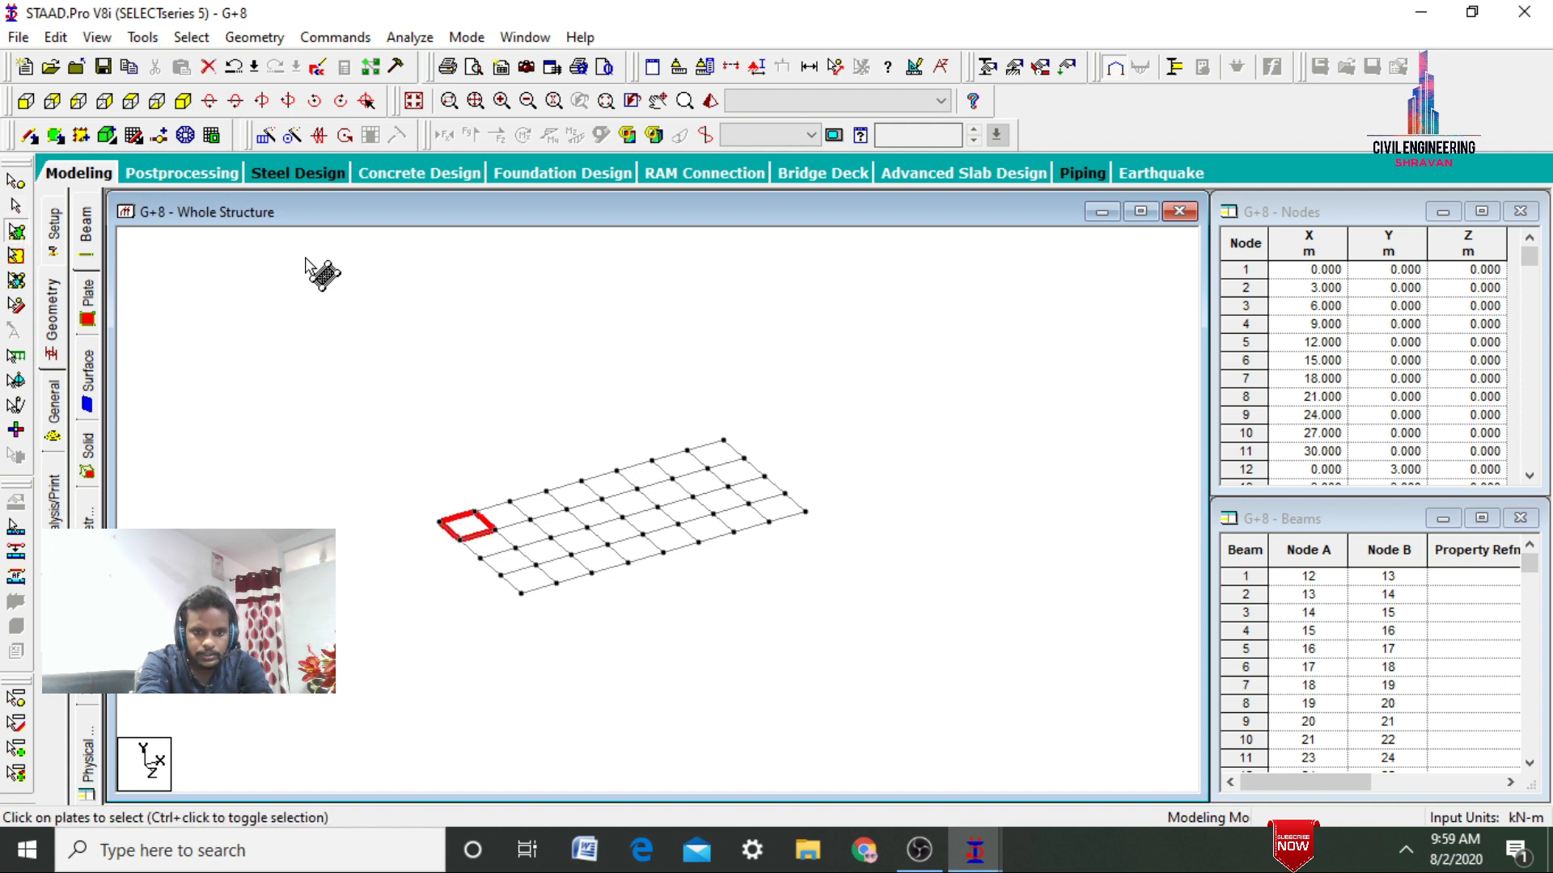
left_click(266, 136)
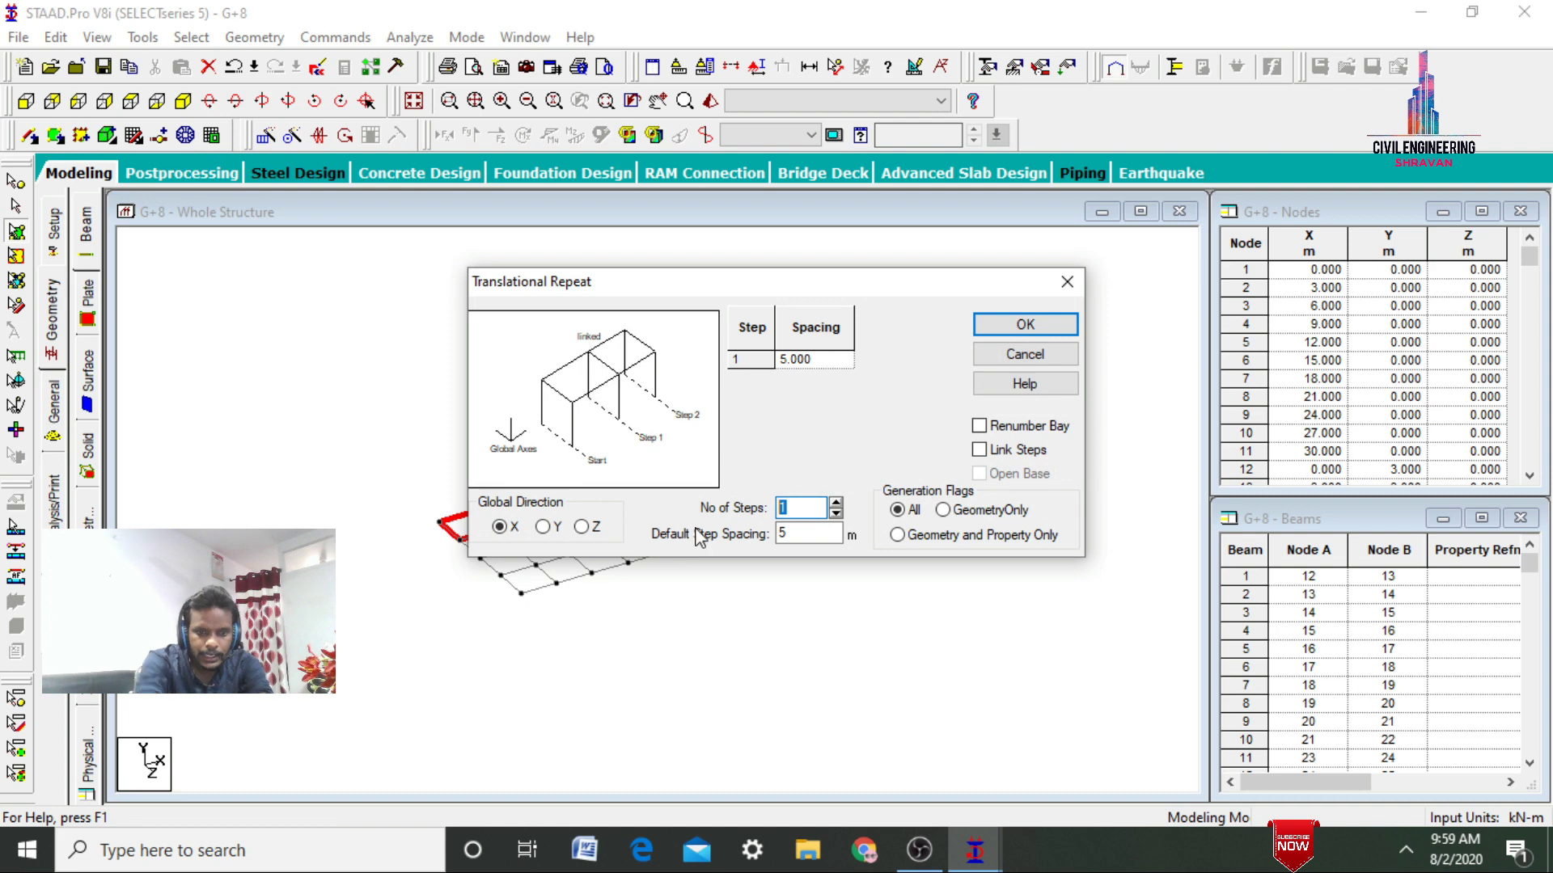
type("7")
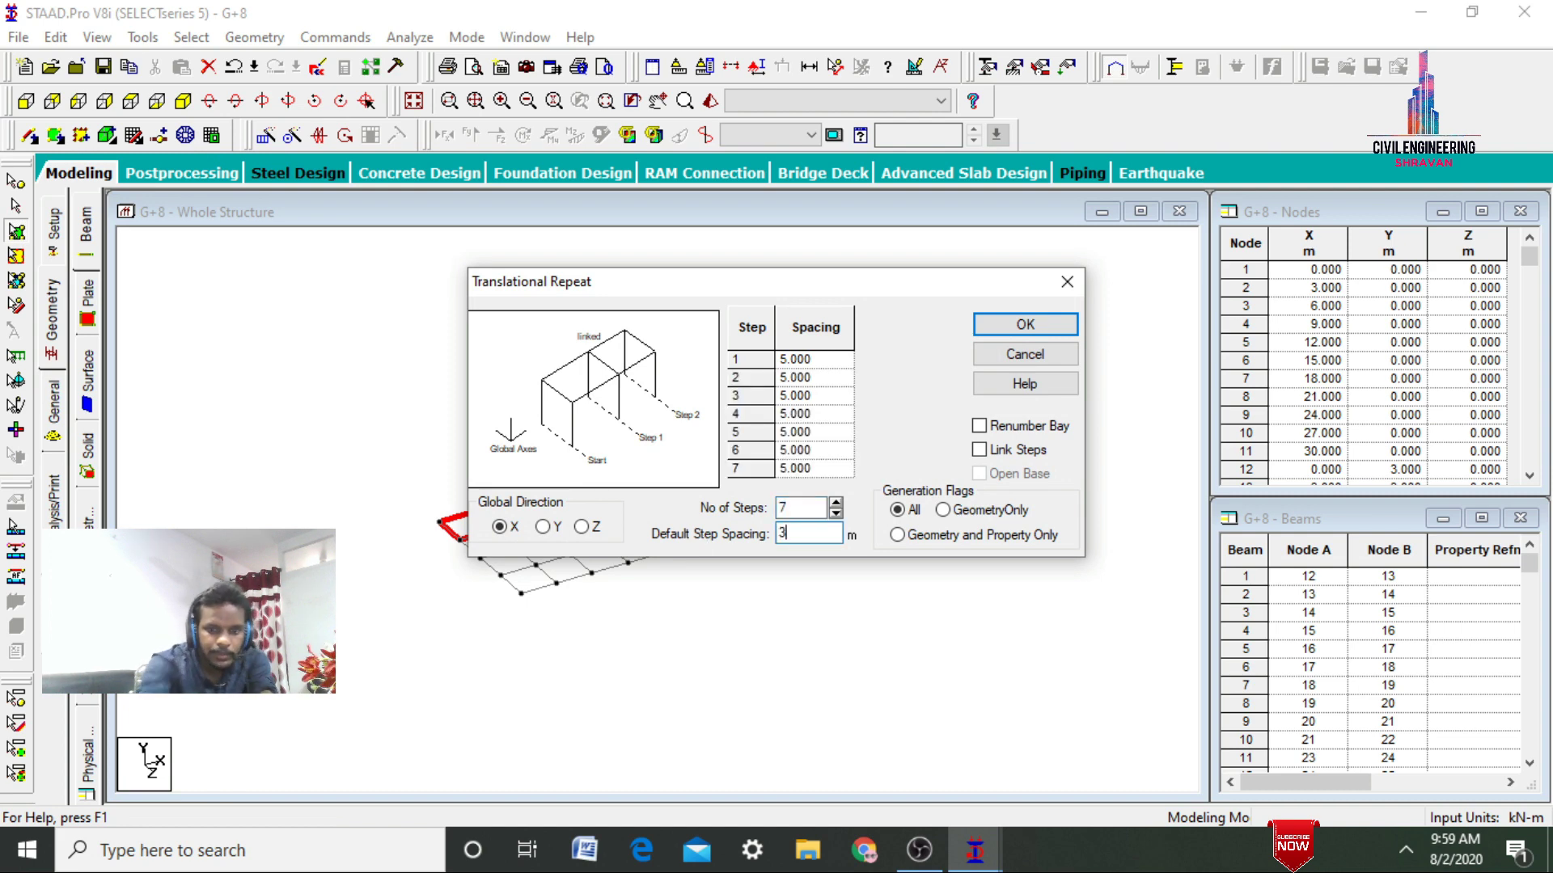
left_click(1000, 327)
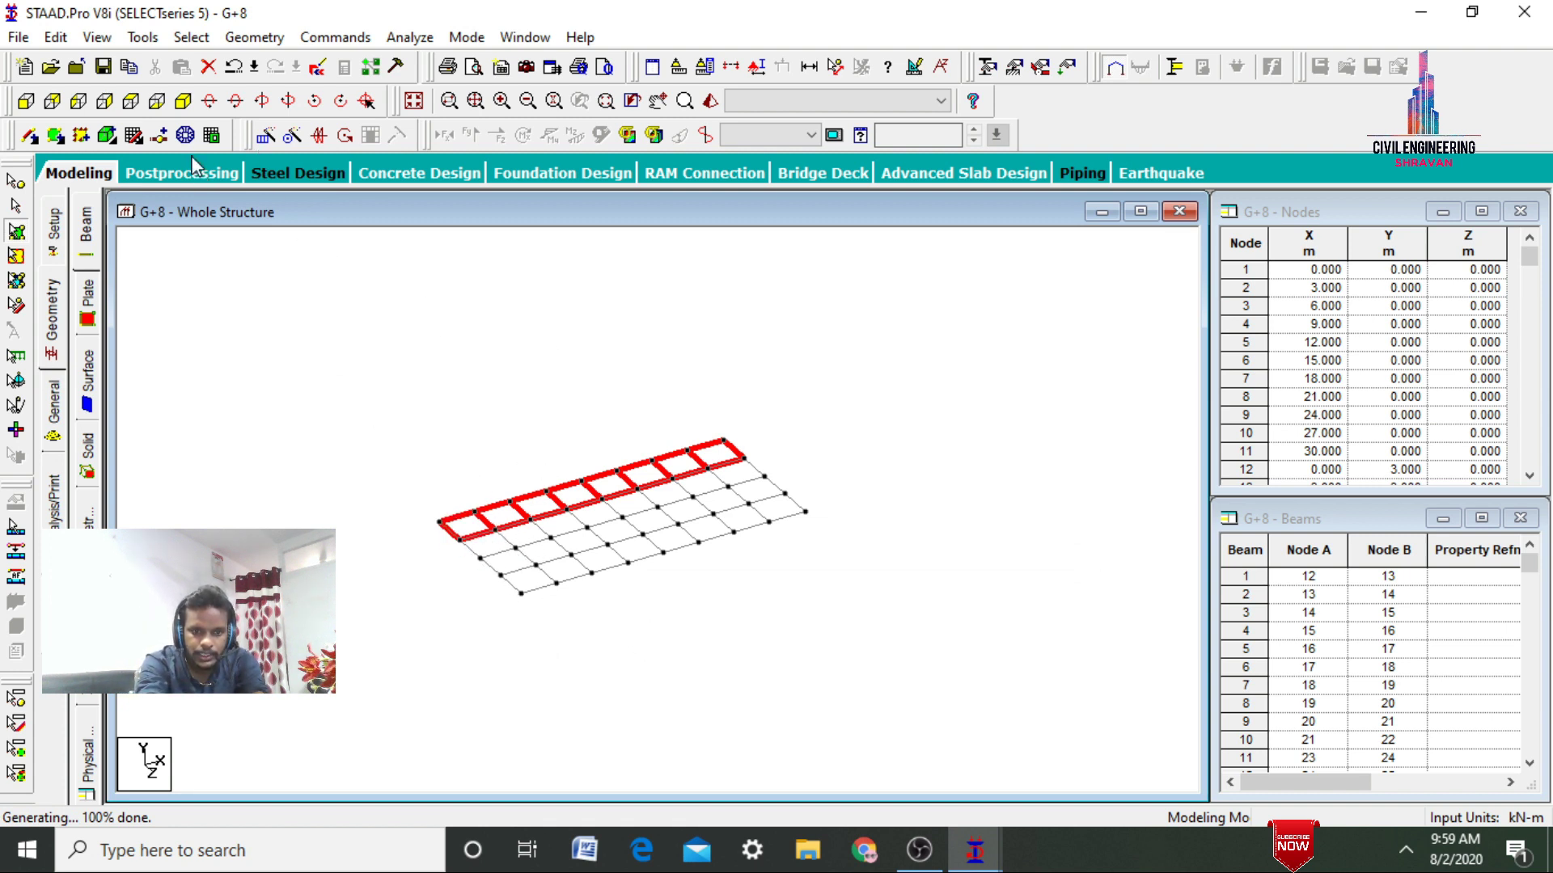
Copy the 12 m floor's row of plates along Z with Translational Repeat, using 3 steps at 3 m spacing
left_click(266, 135)
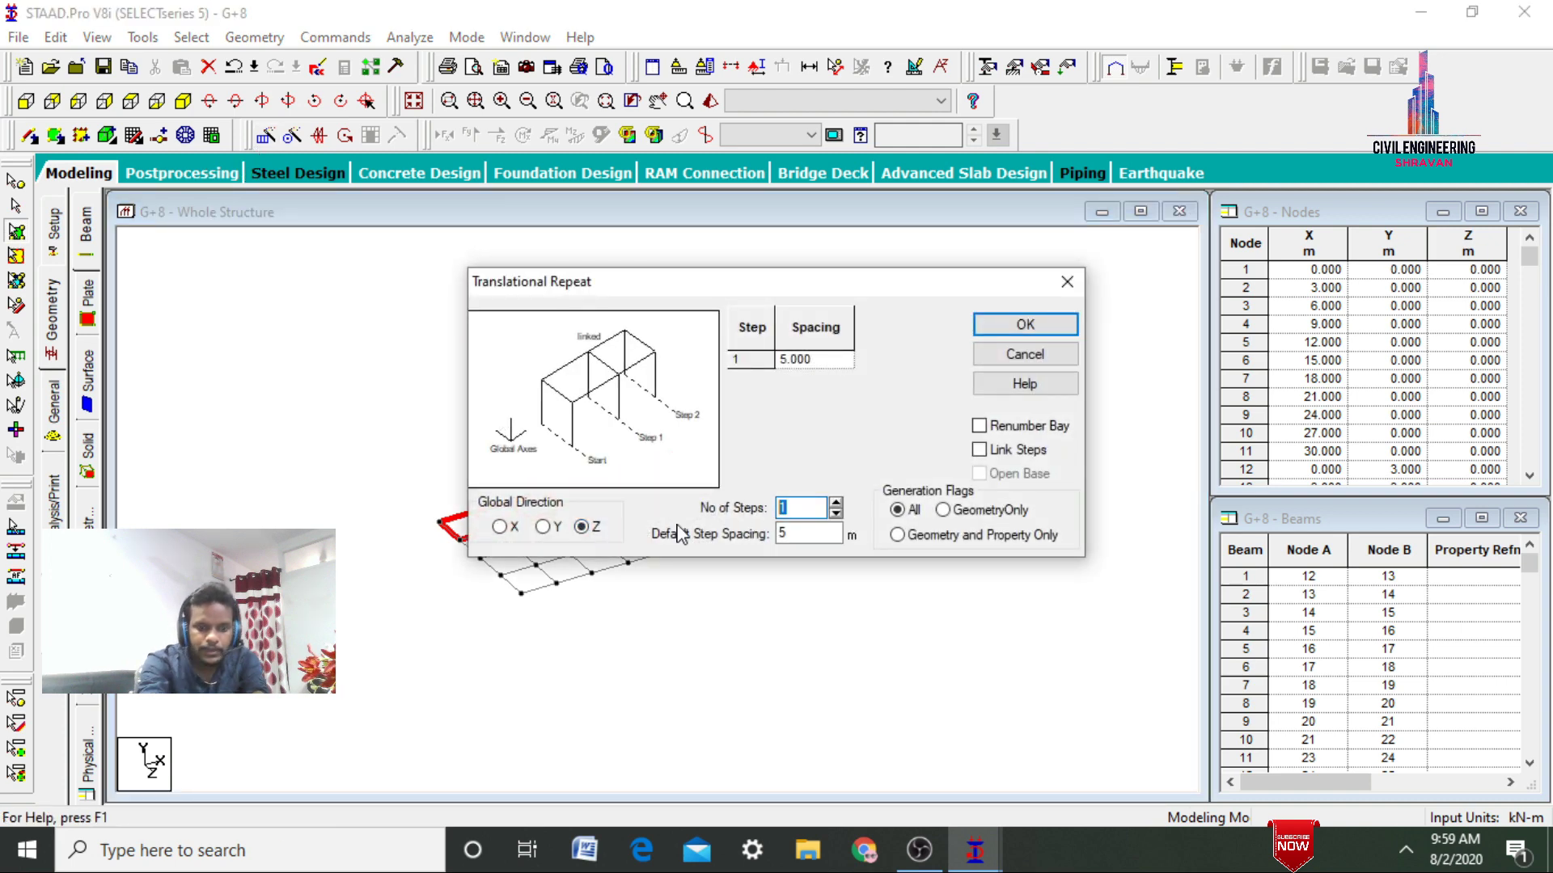
type("3")
key("Tab")
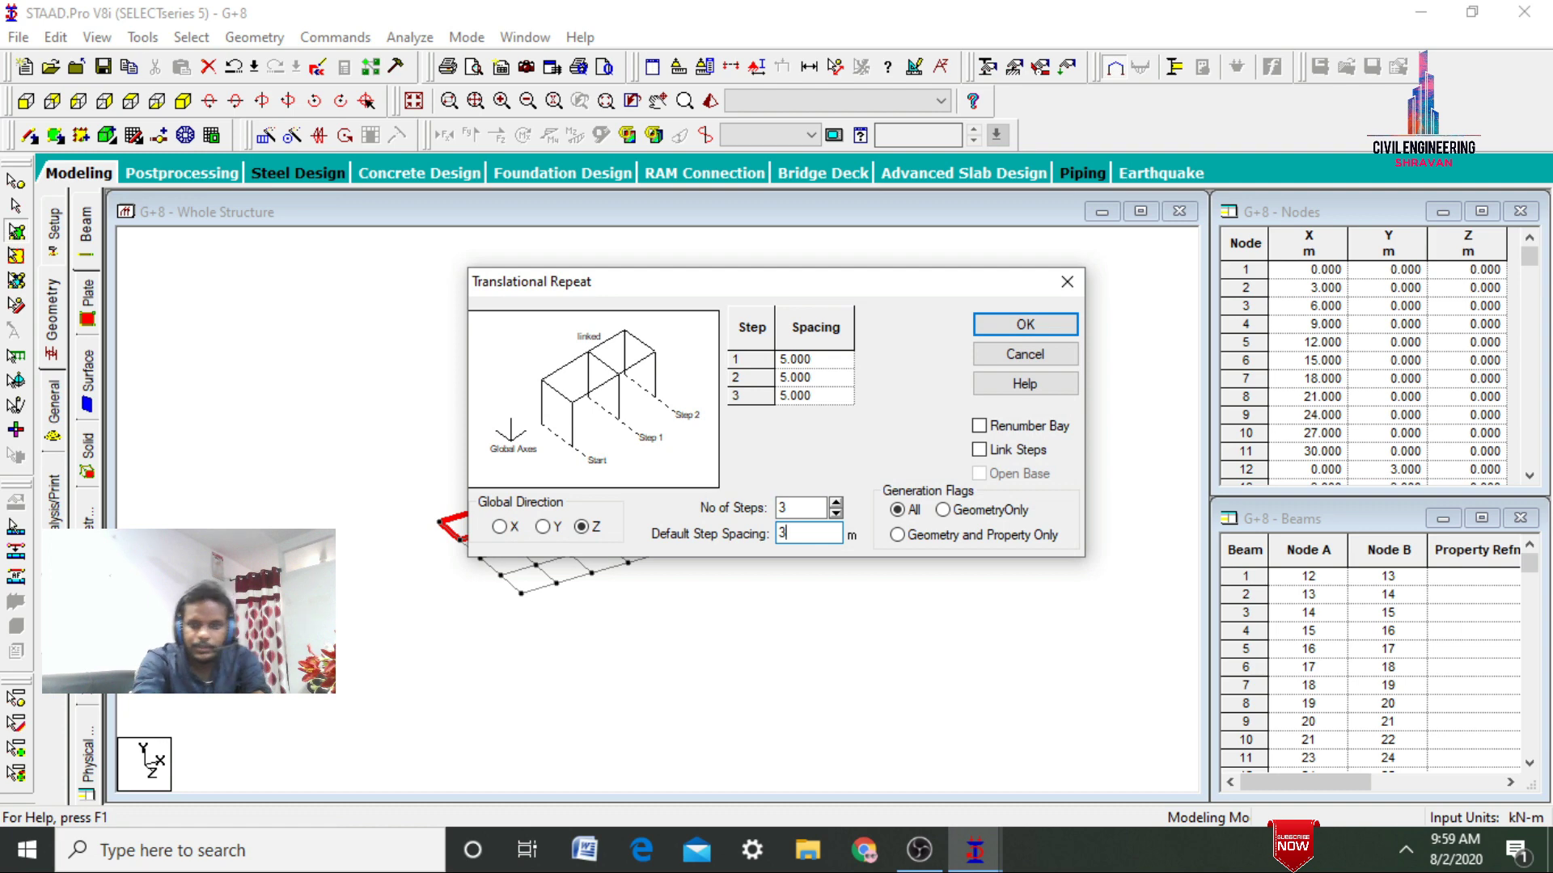
left_click(1025, 323)
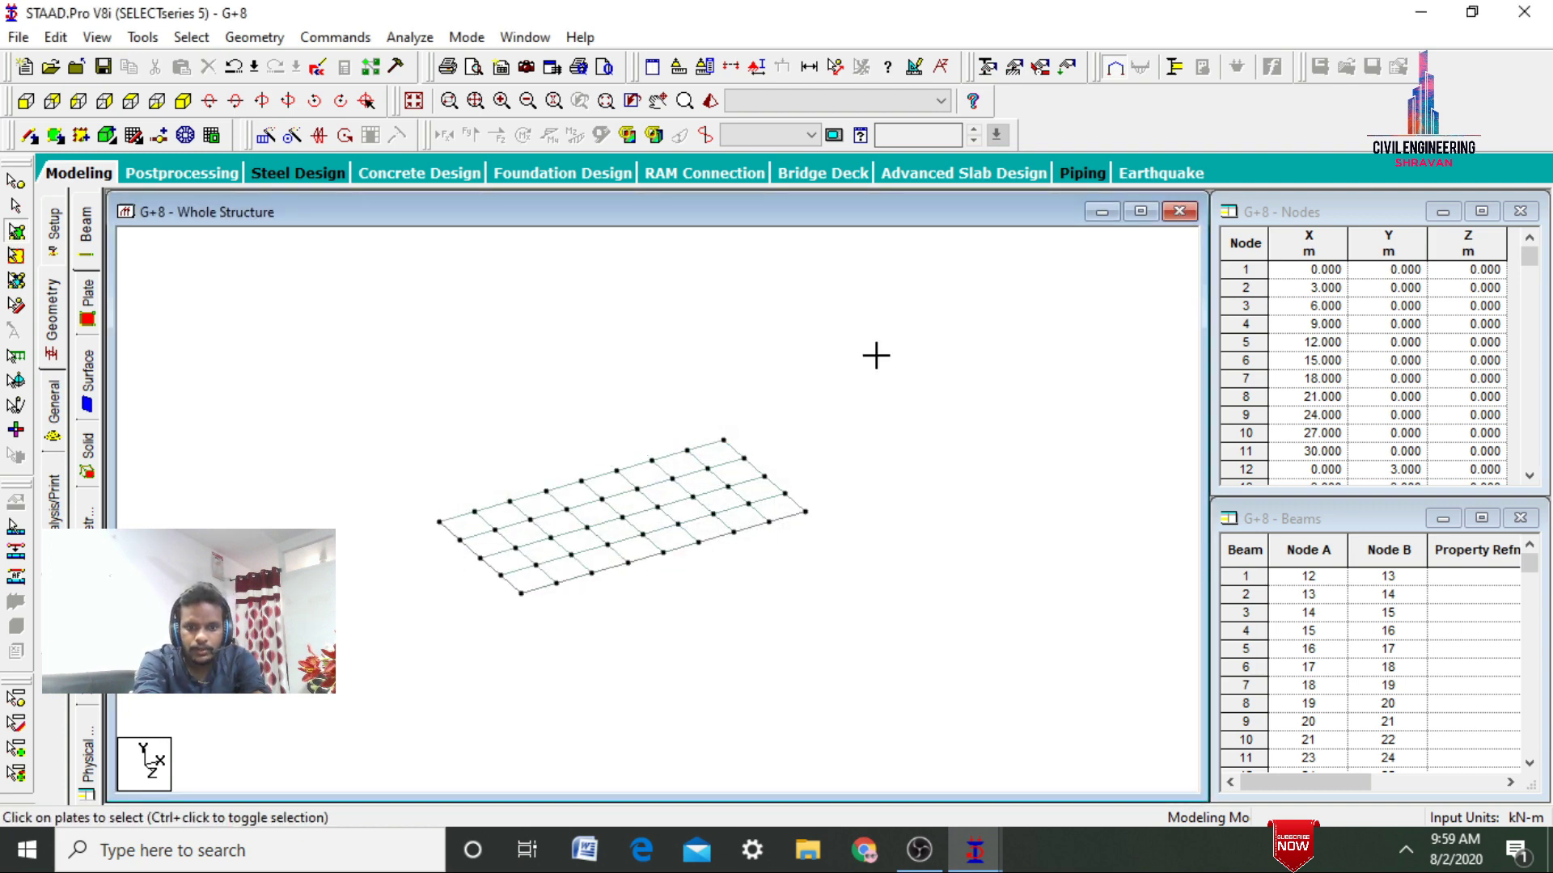
Show the whole structure in front view and copy the 12 m floor plates upward along Y with Translational Repeat in 2 steps
left_click(412, 108)
left_click(25, 100)
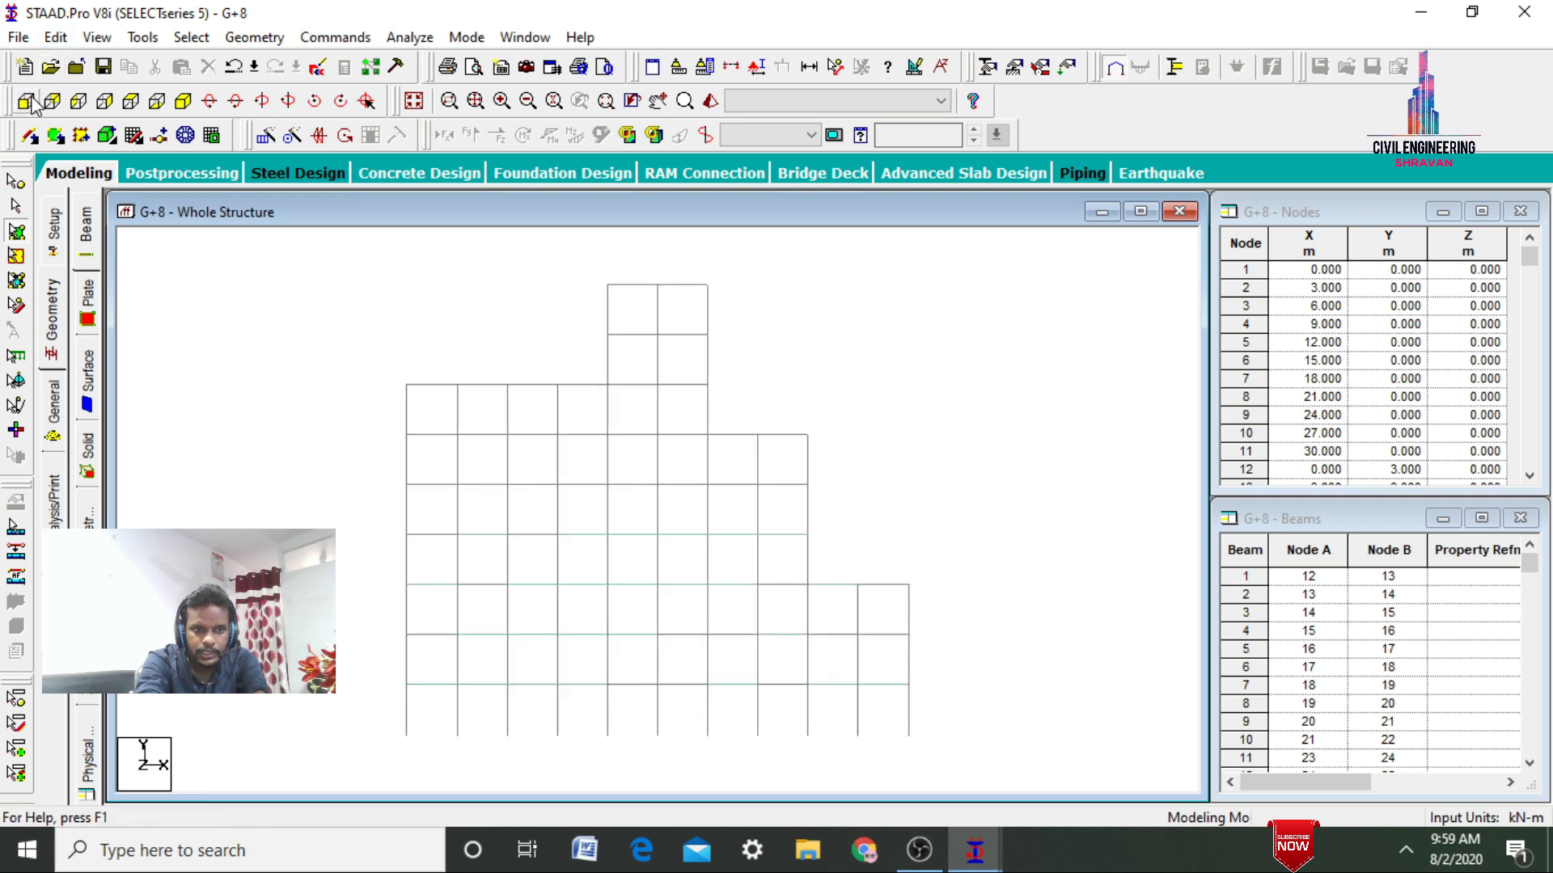
left_click(16, 232)
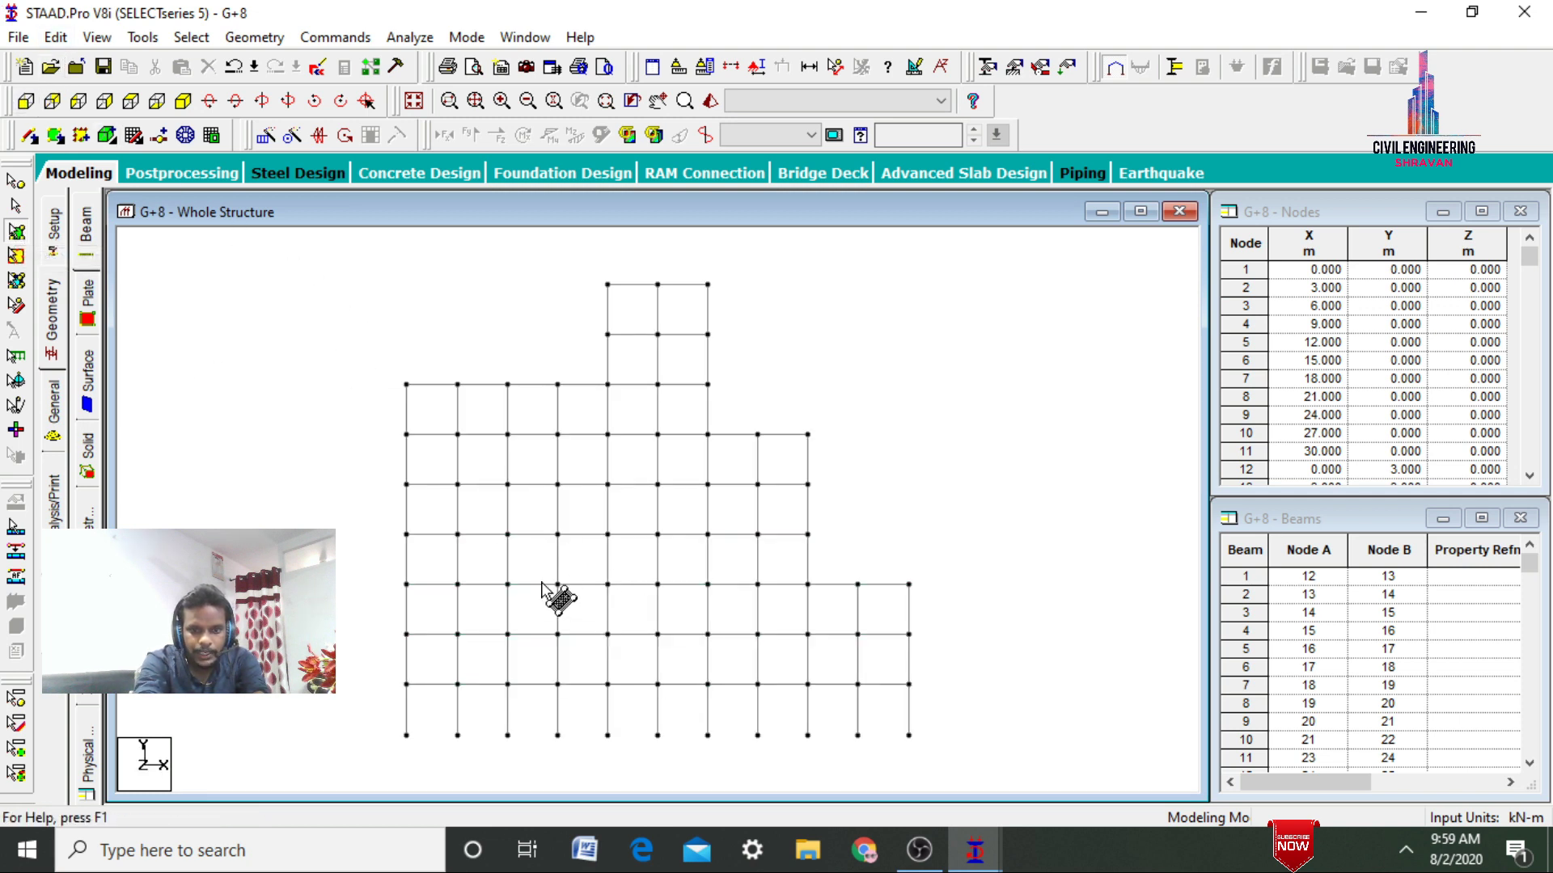
left_click_drag(361, 520, 806, 547)
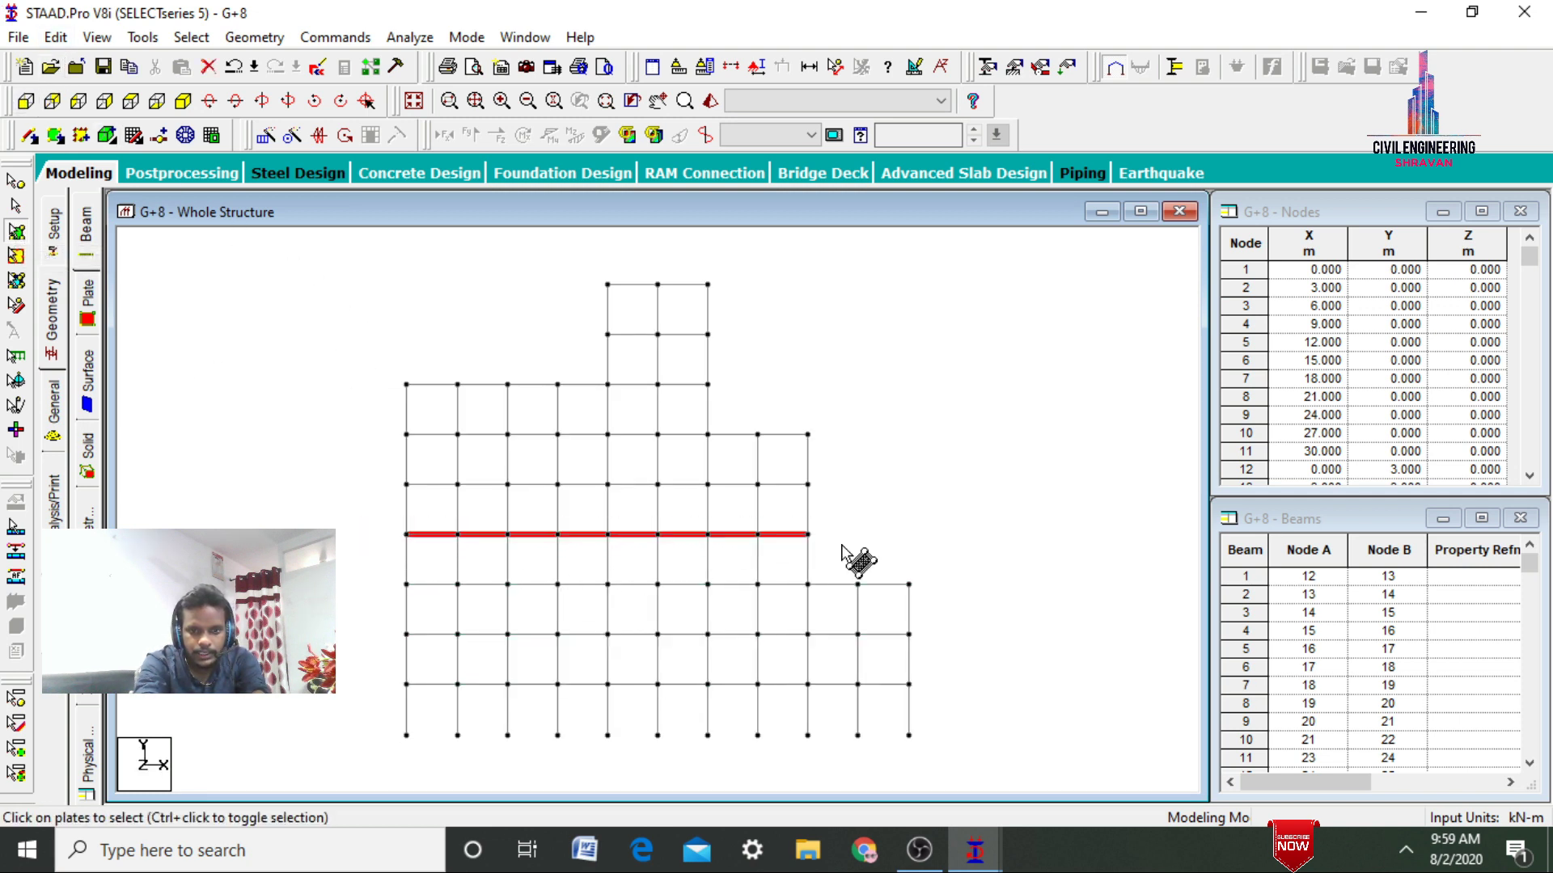
left_click(268, 137)
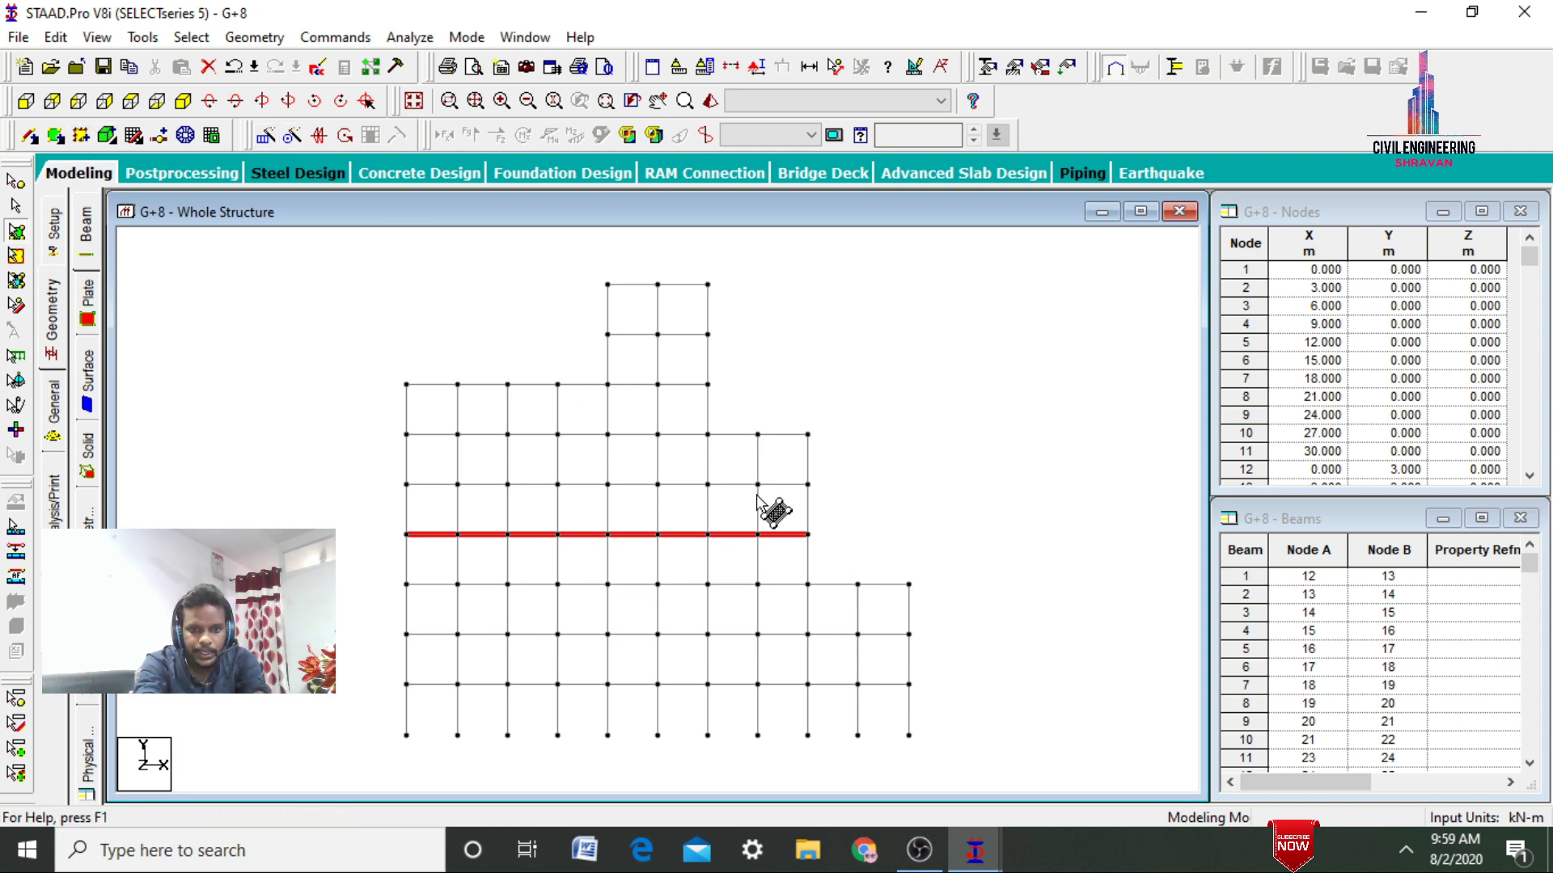
left_click(266, 139)
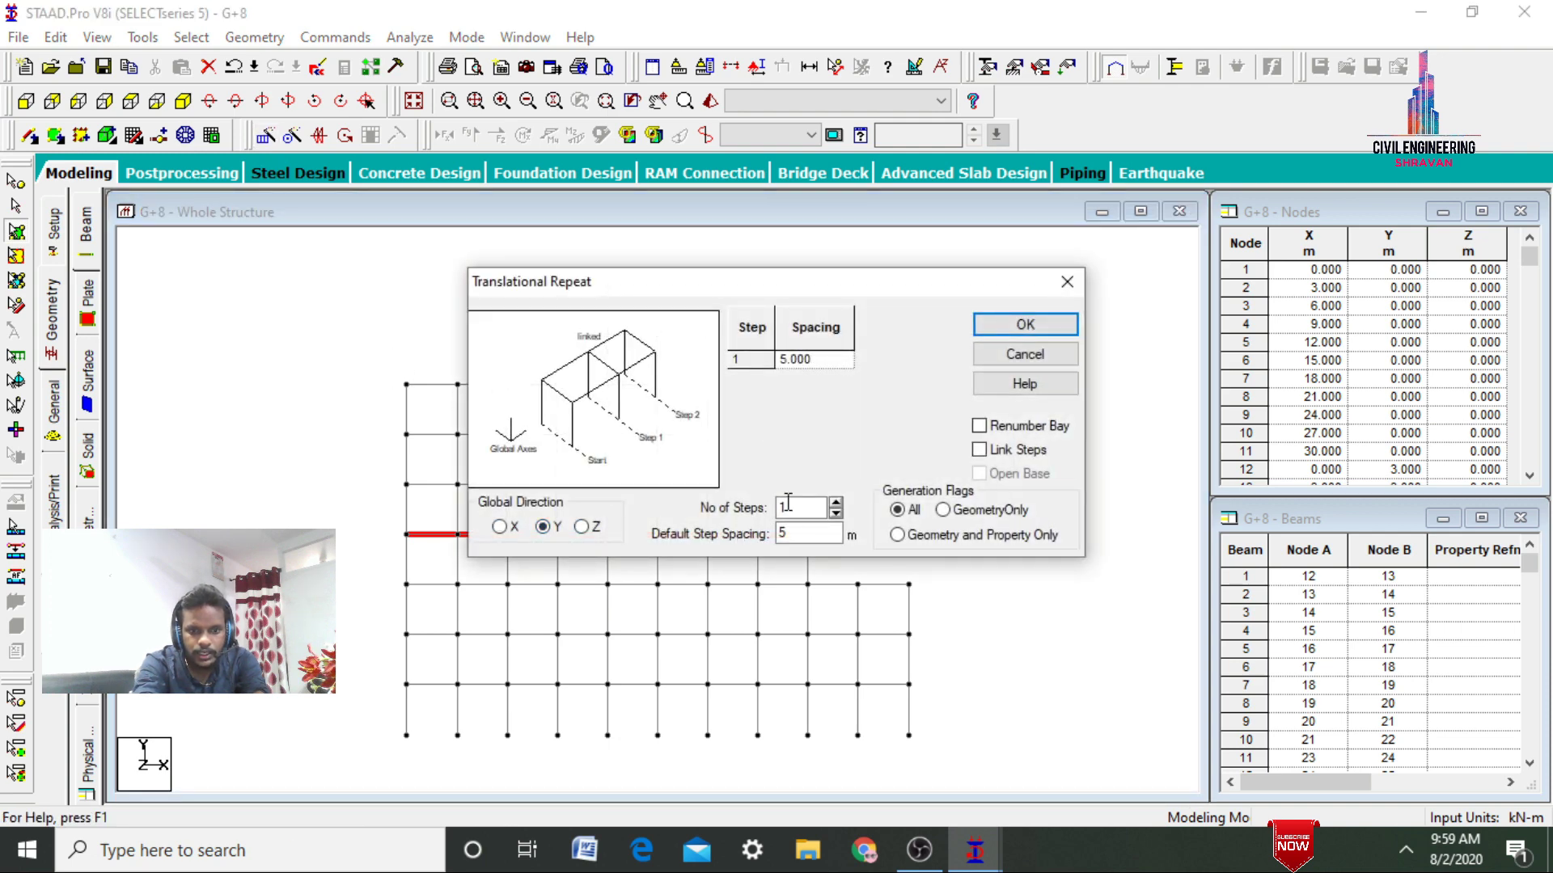
type("2")
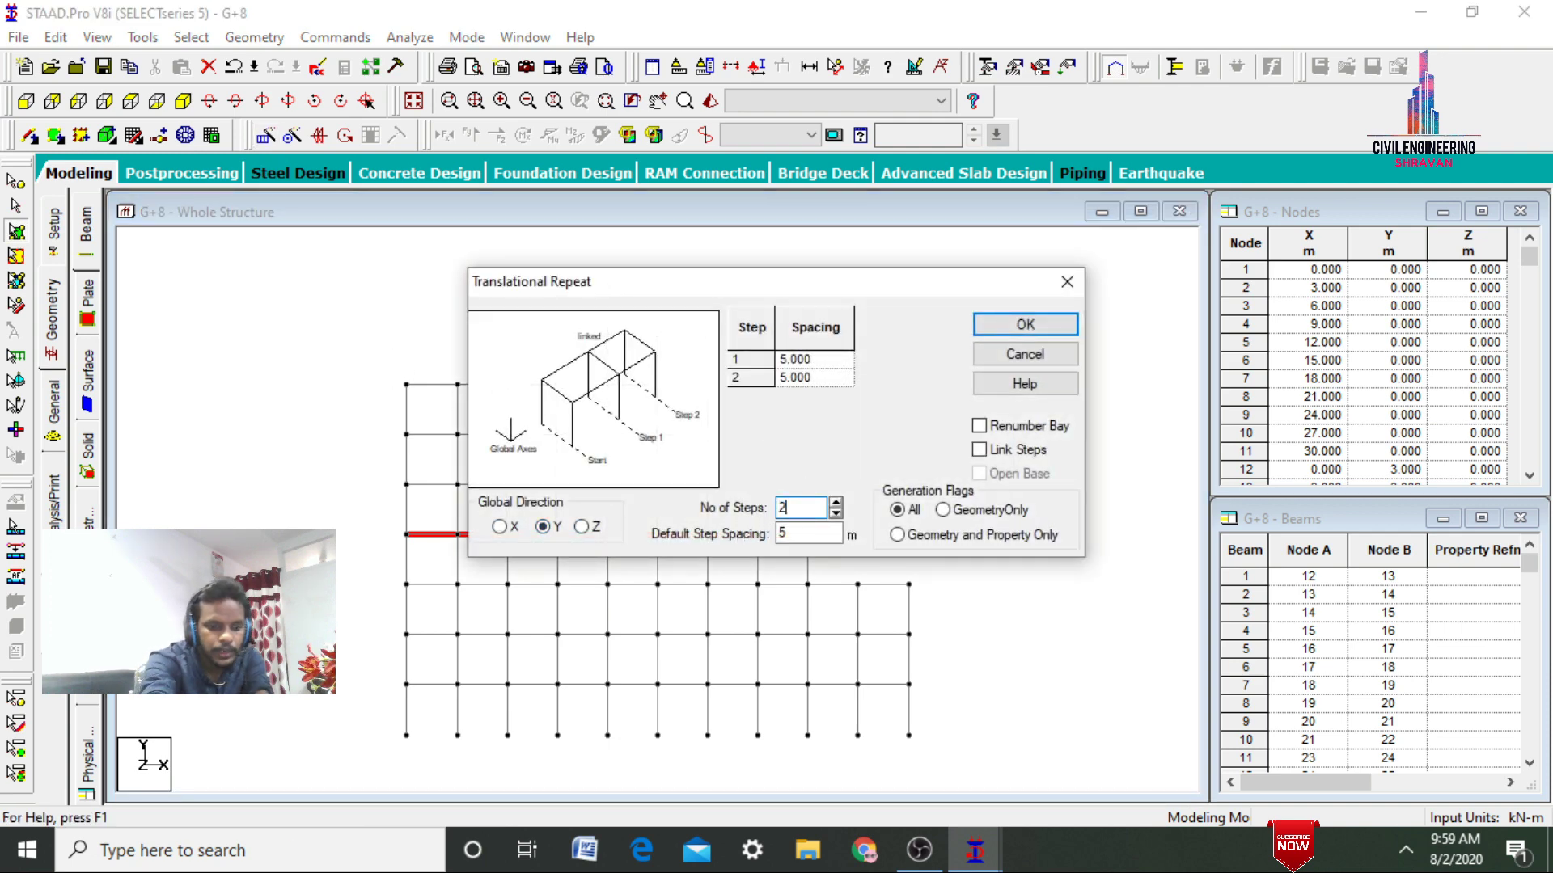
left_click(1020, 326)
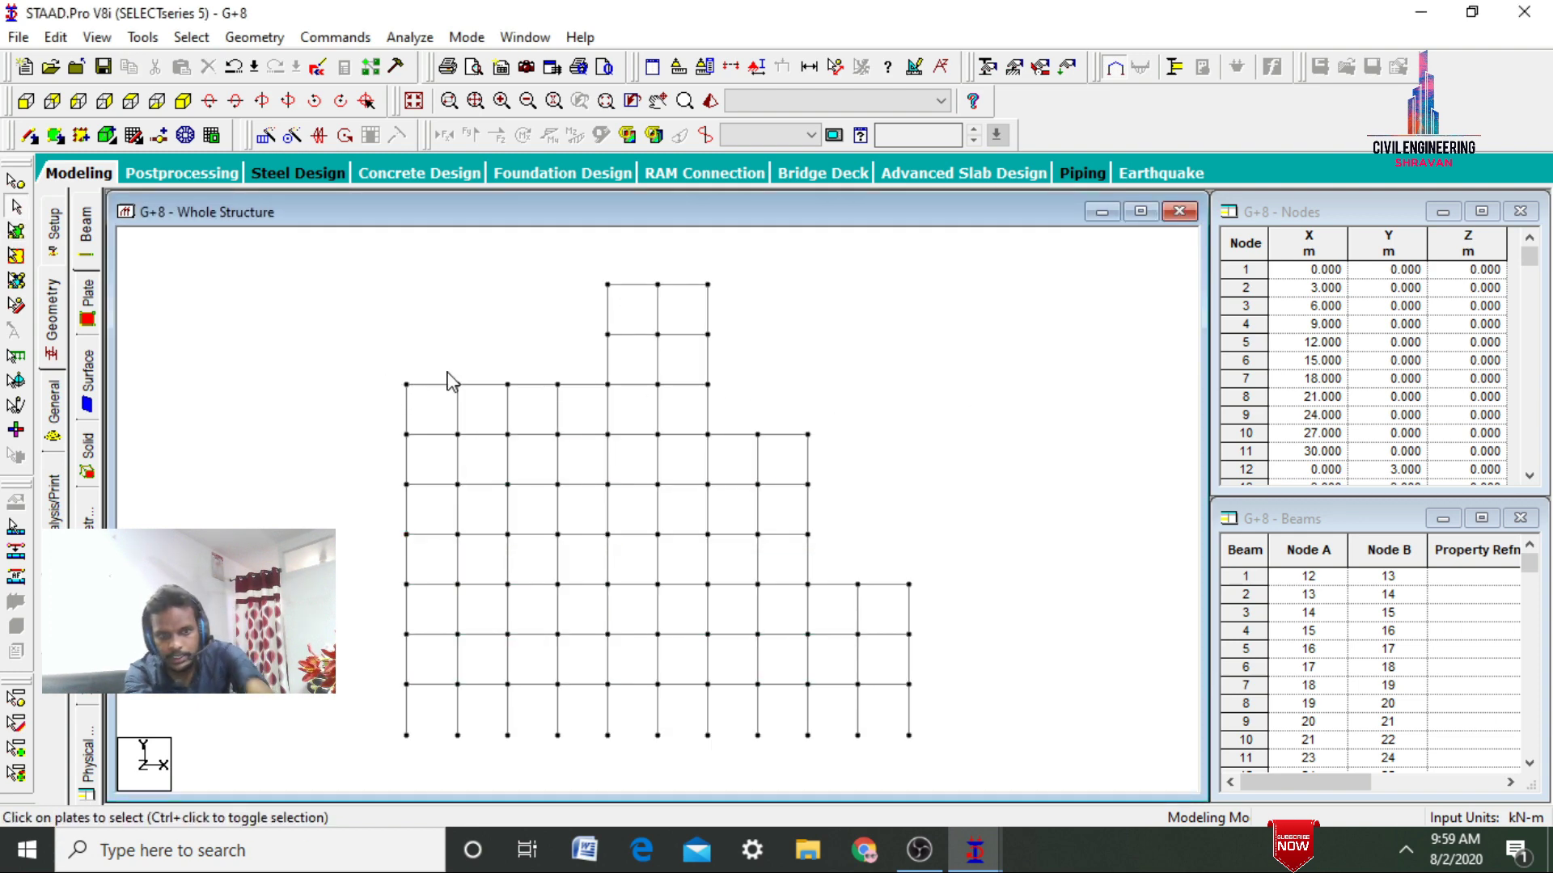
Isolate the 21 m floor grid from the front view with a Window / Rubber Band section and show it isometrically
left_click(732, 71)
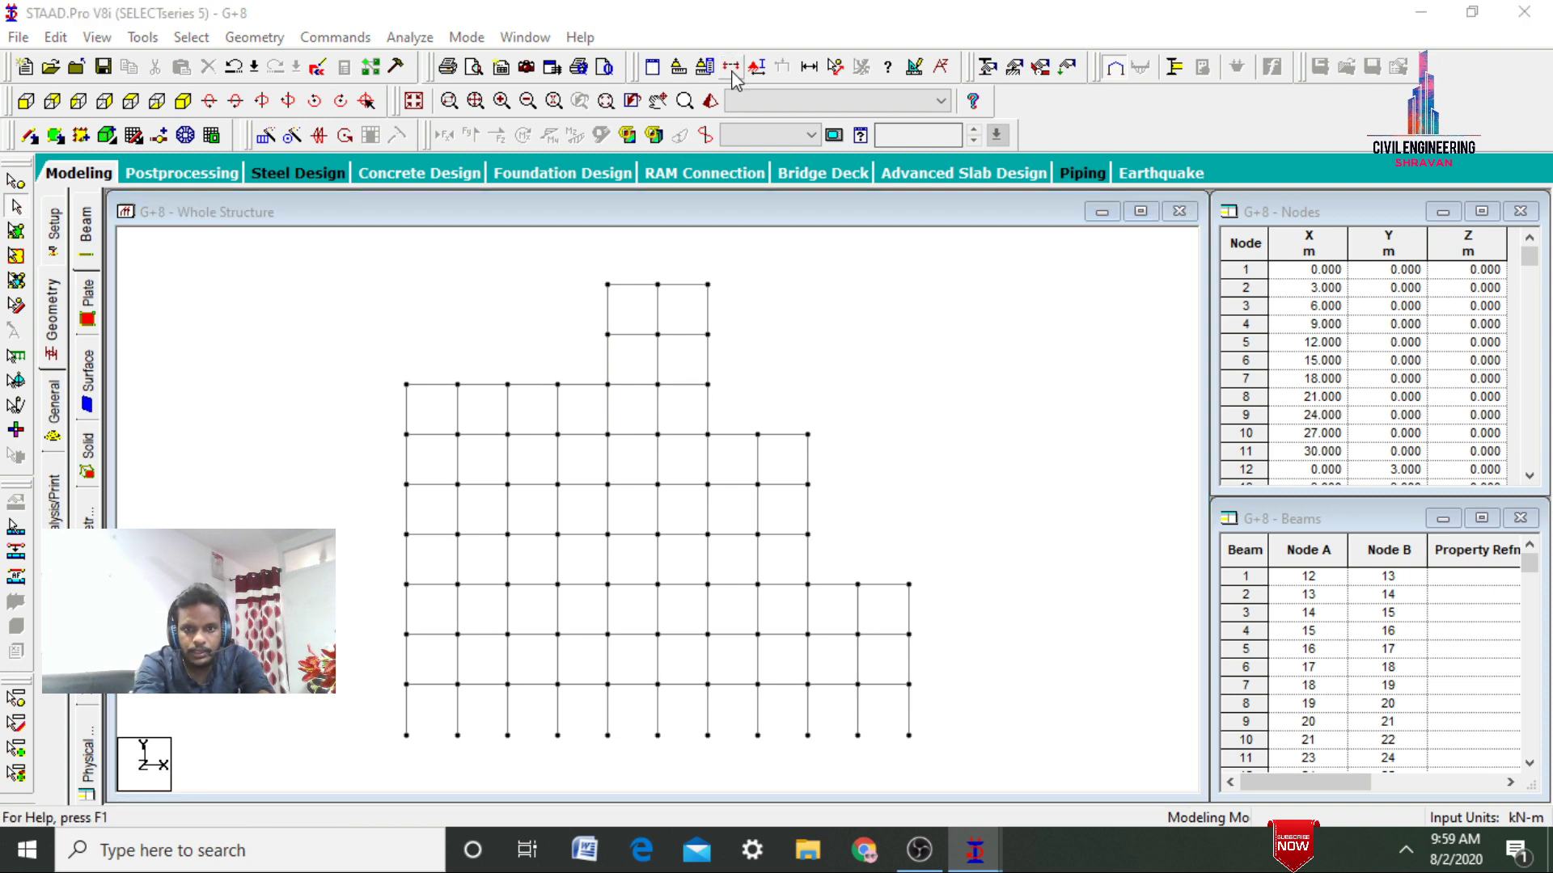
left_click(867, 301)
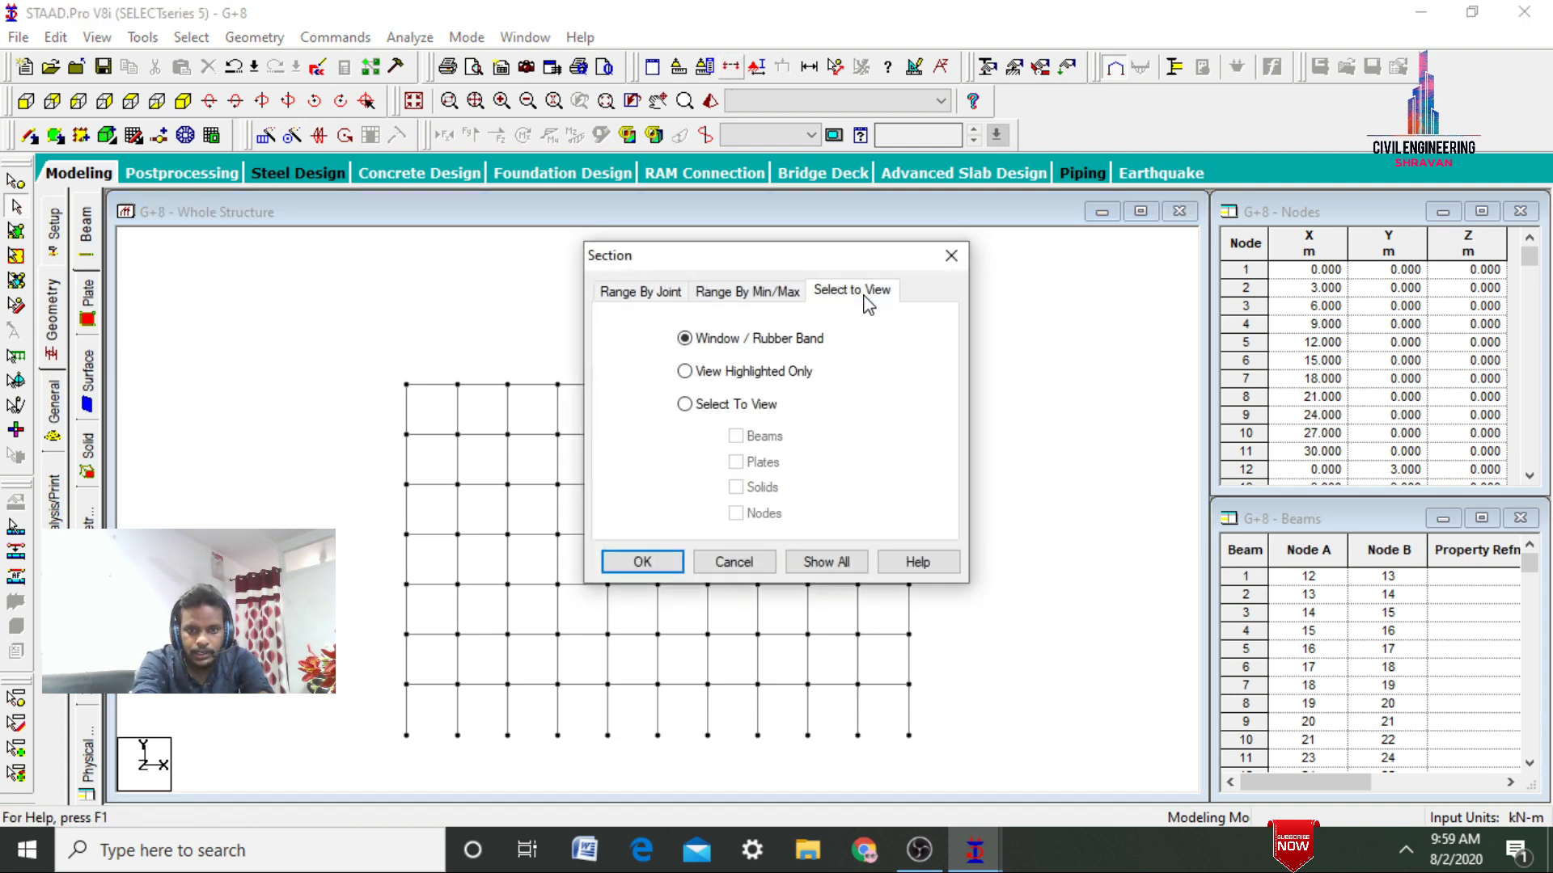
left_click(659, 553)
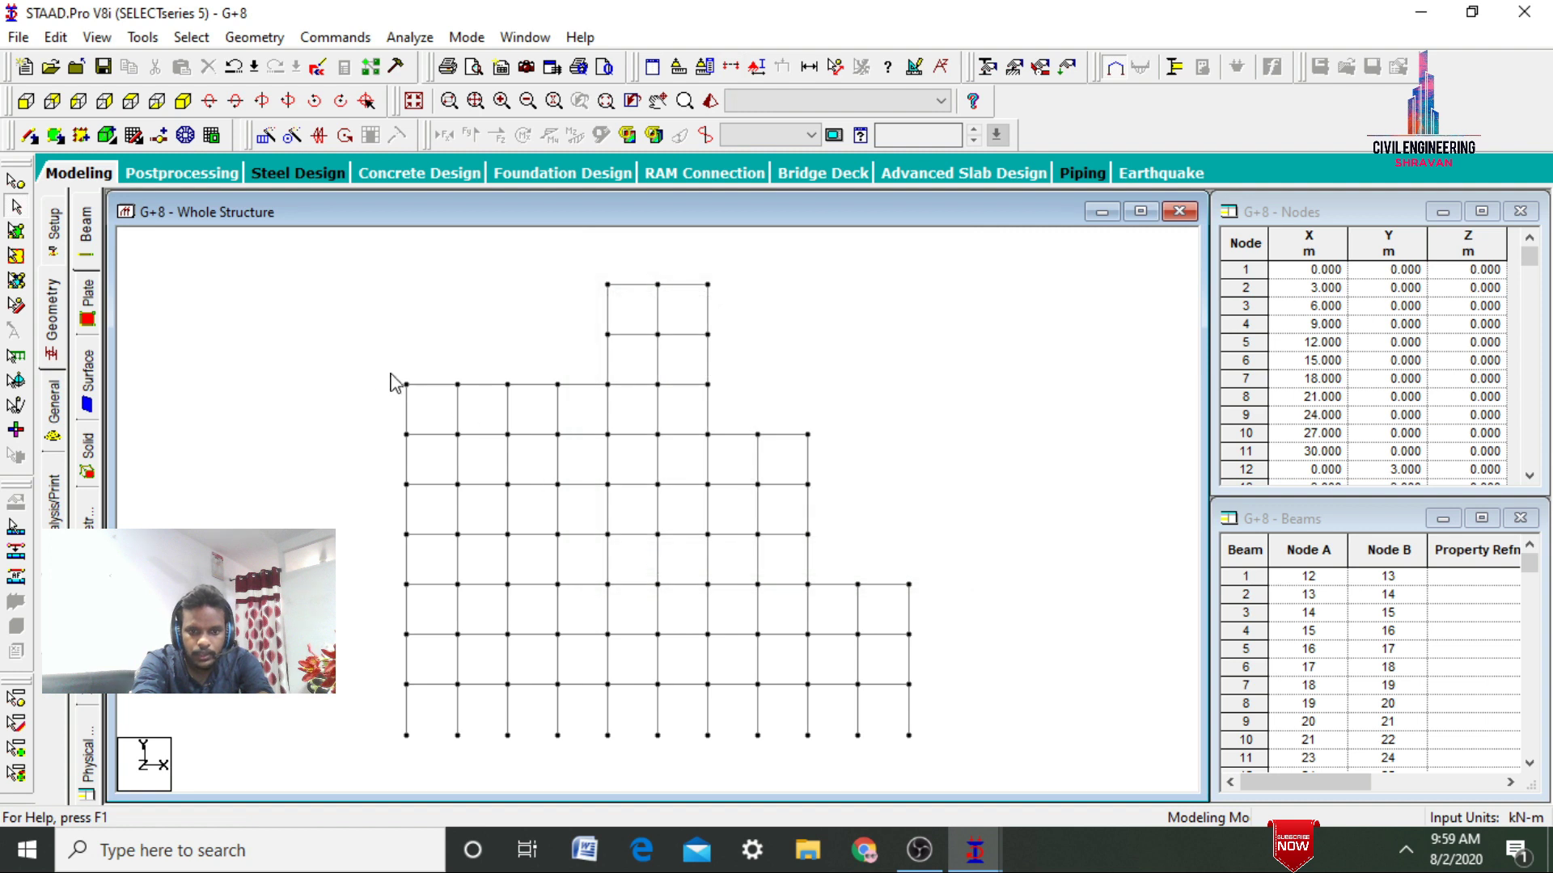
left_click_drag(368, 369, 772, 396)
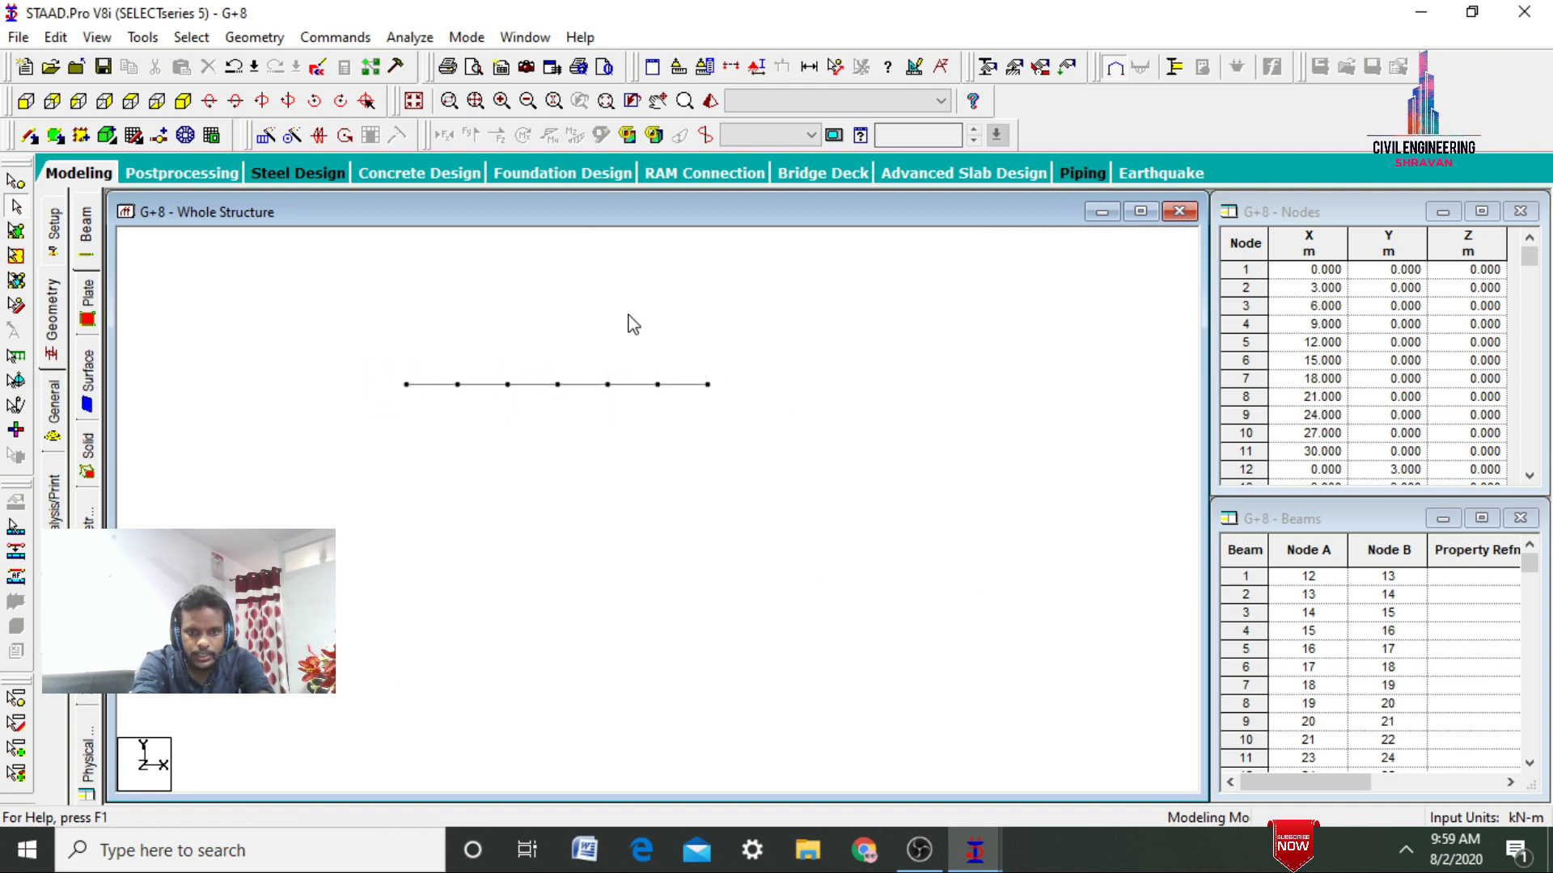
left_click(184, 98)
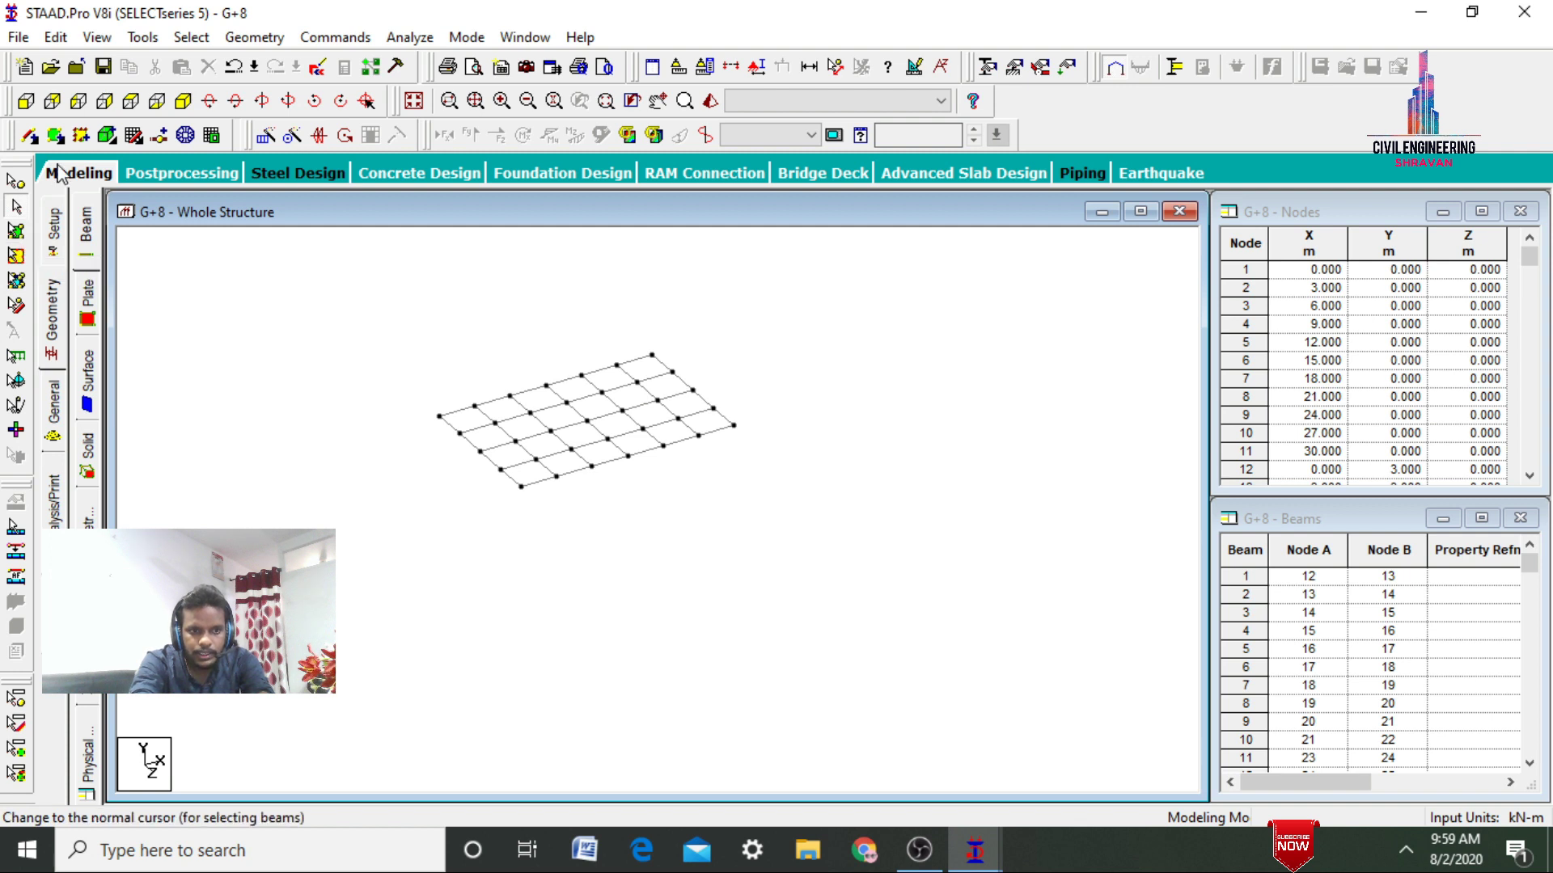
Add a four-noded plate in the X = 0, Z = 0 corner panel of the isolated 21 m floor grid
left_click(57, 136)
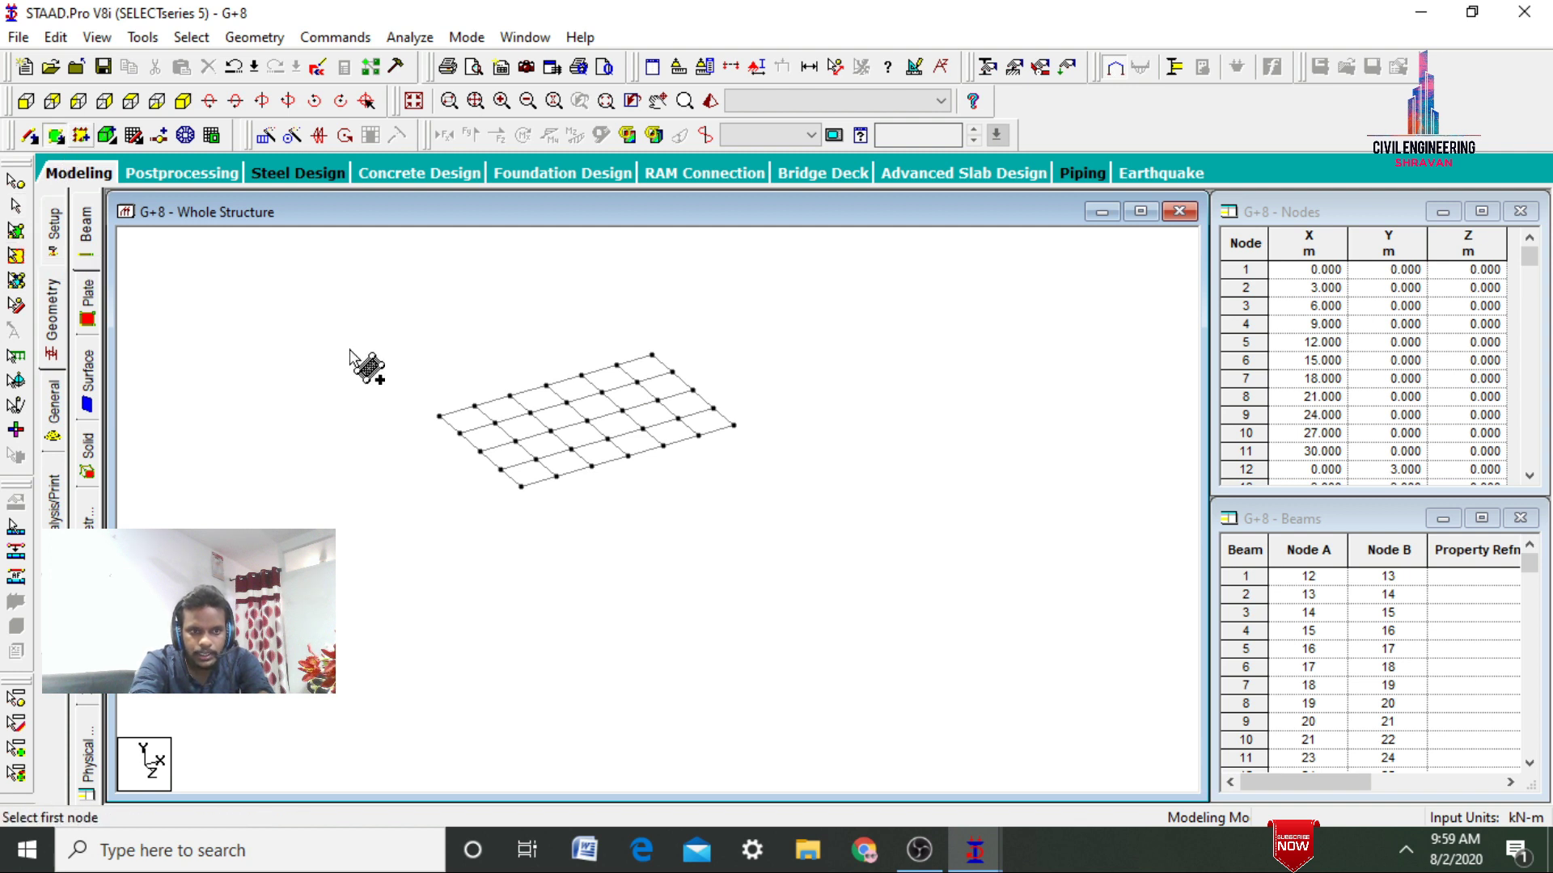
left_click(450, 416)
left_click(474, 406)
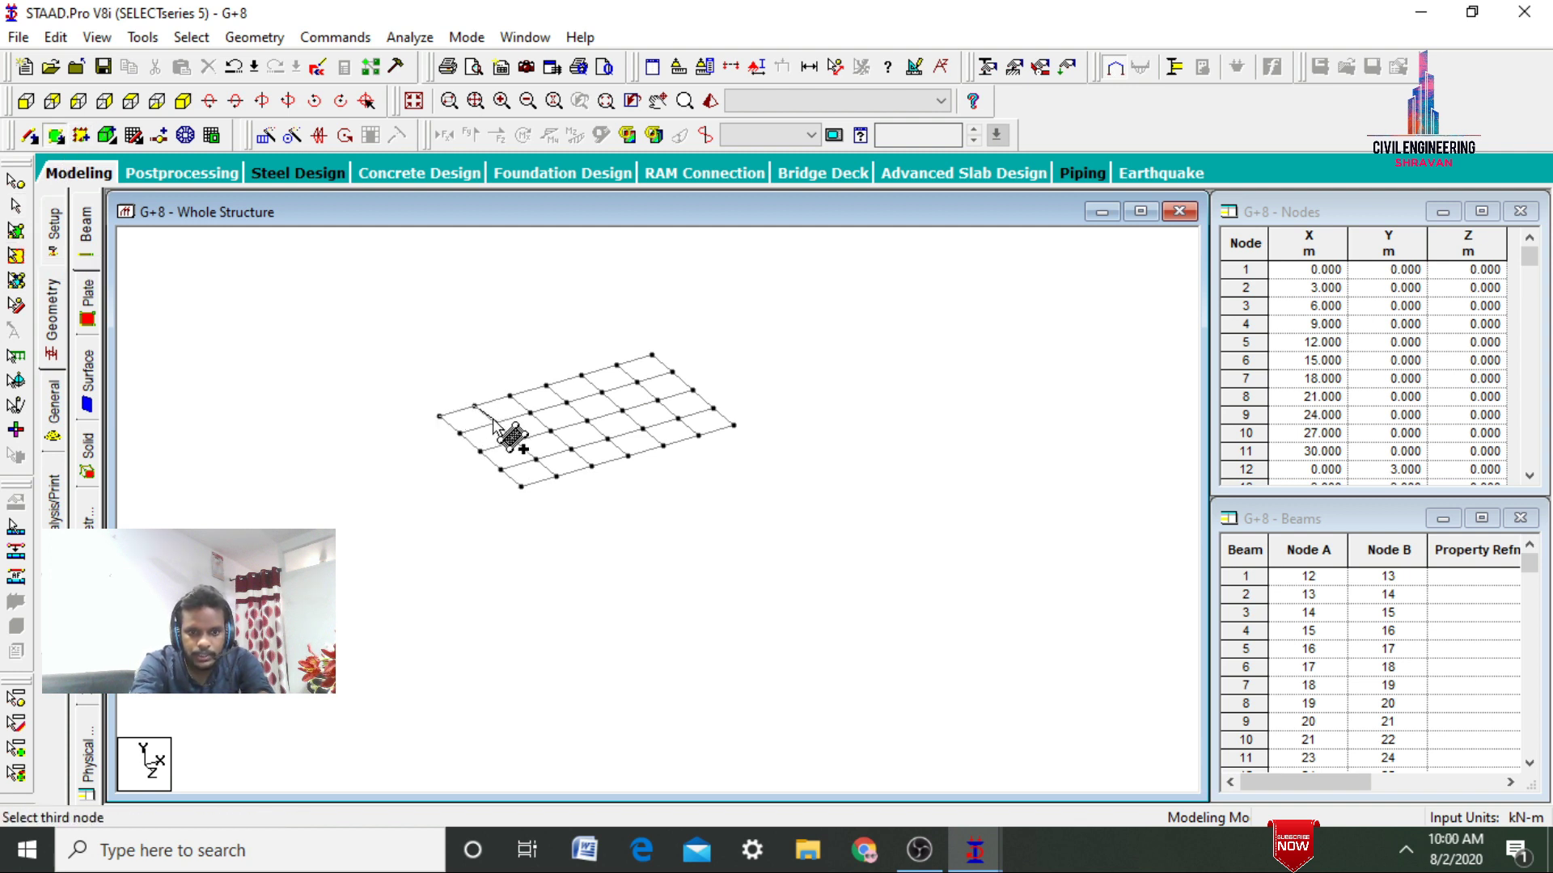
left_click(495, 422)
left_click(457, 434)
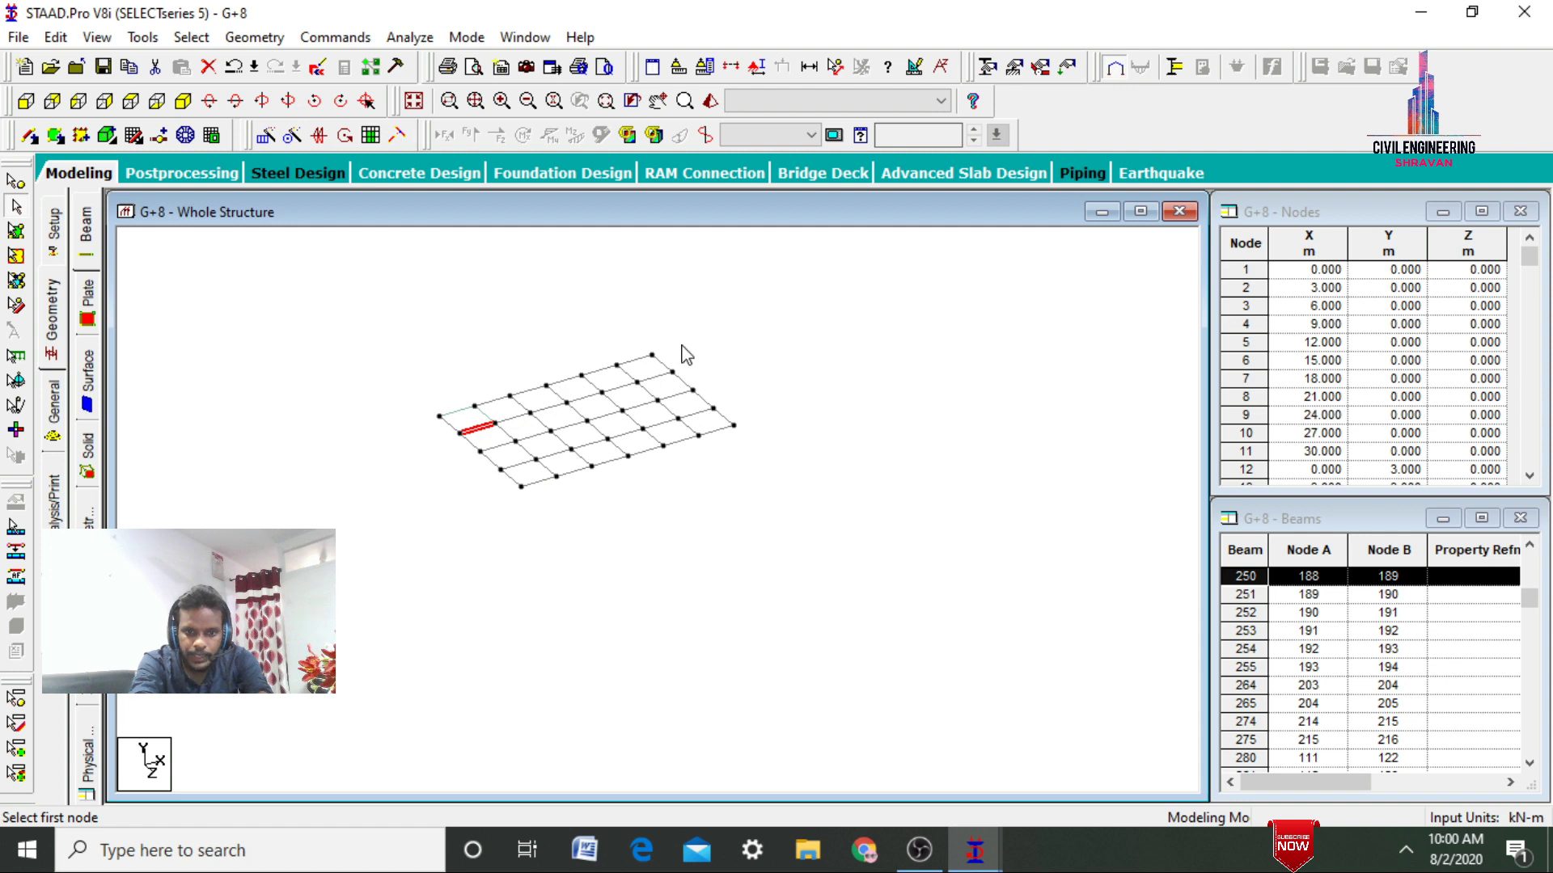
Copy the 21 m floor's corner plate along X with Translational Repeat, using 5 steps at 3 m spacing
left_click(16, 231)
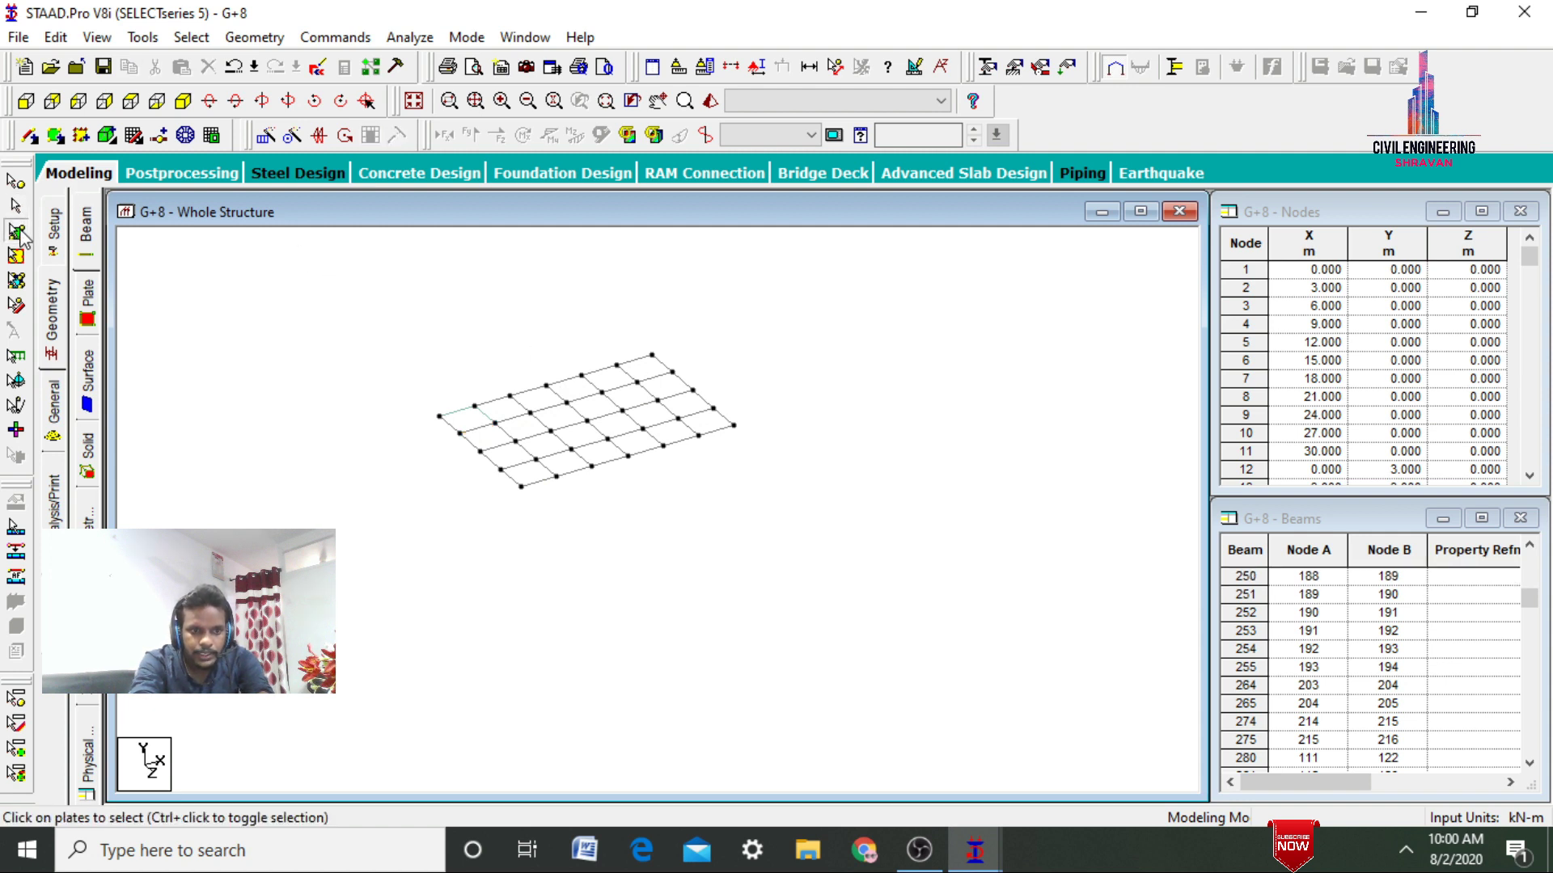
left_click(465, 419)
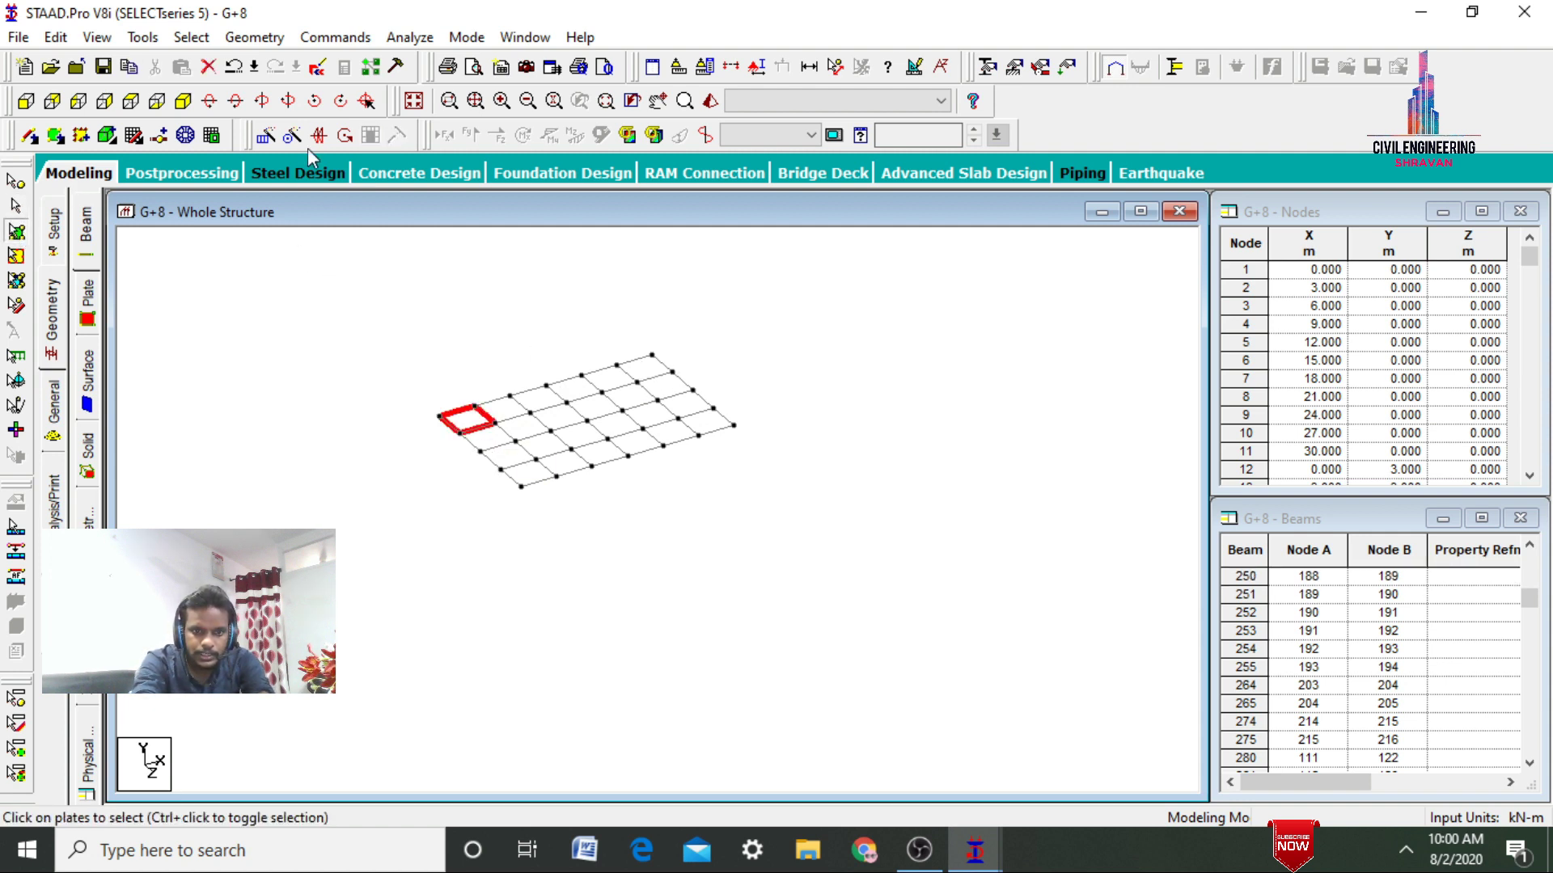
left_click(261, 137)
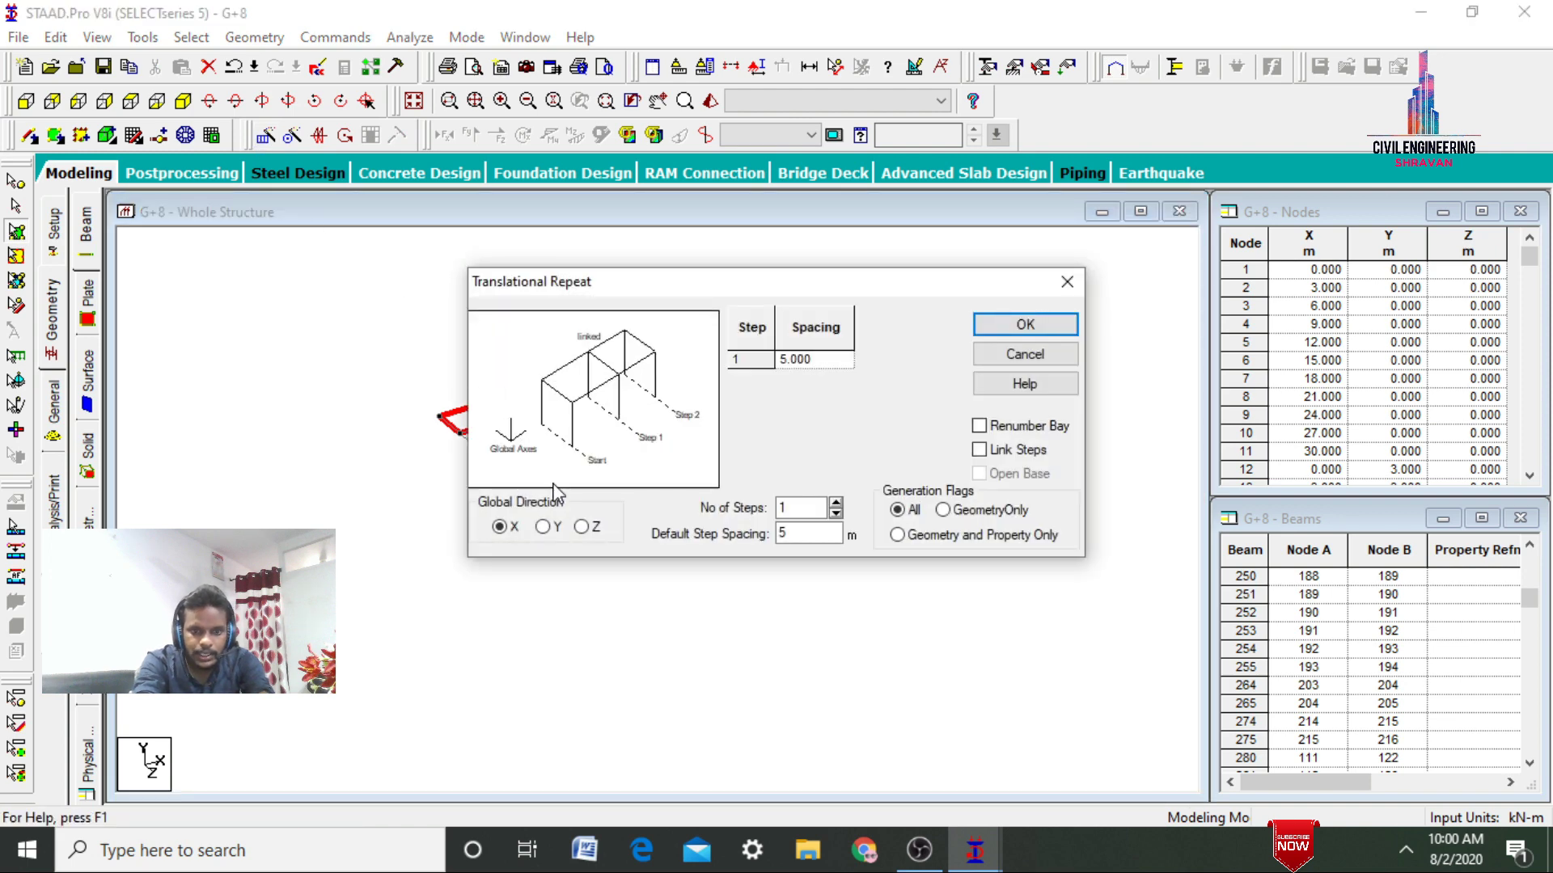
left_click(835, 502)
left_click(835, 502)
left_click(836, 503)
left_click(835, 502)
key("Tab")
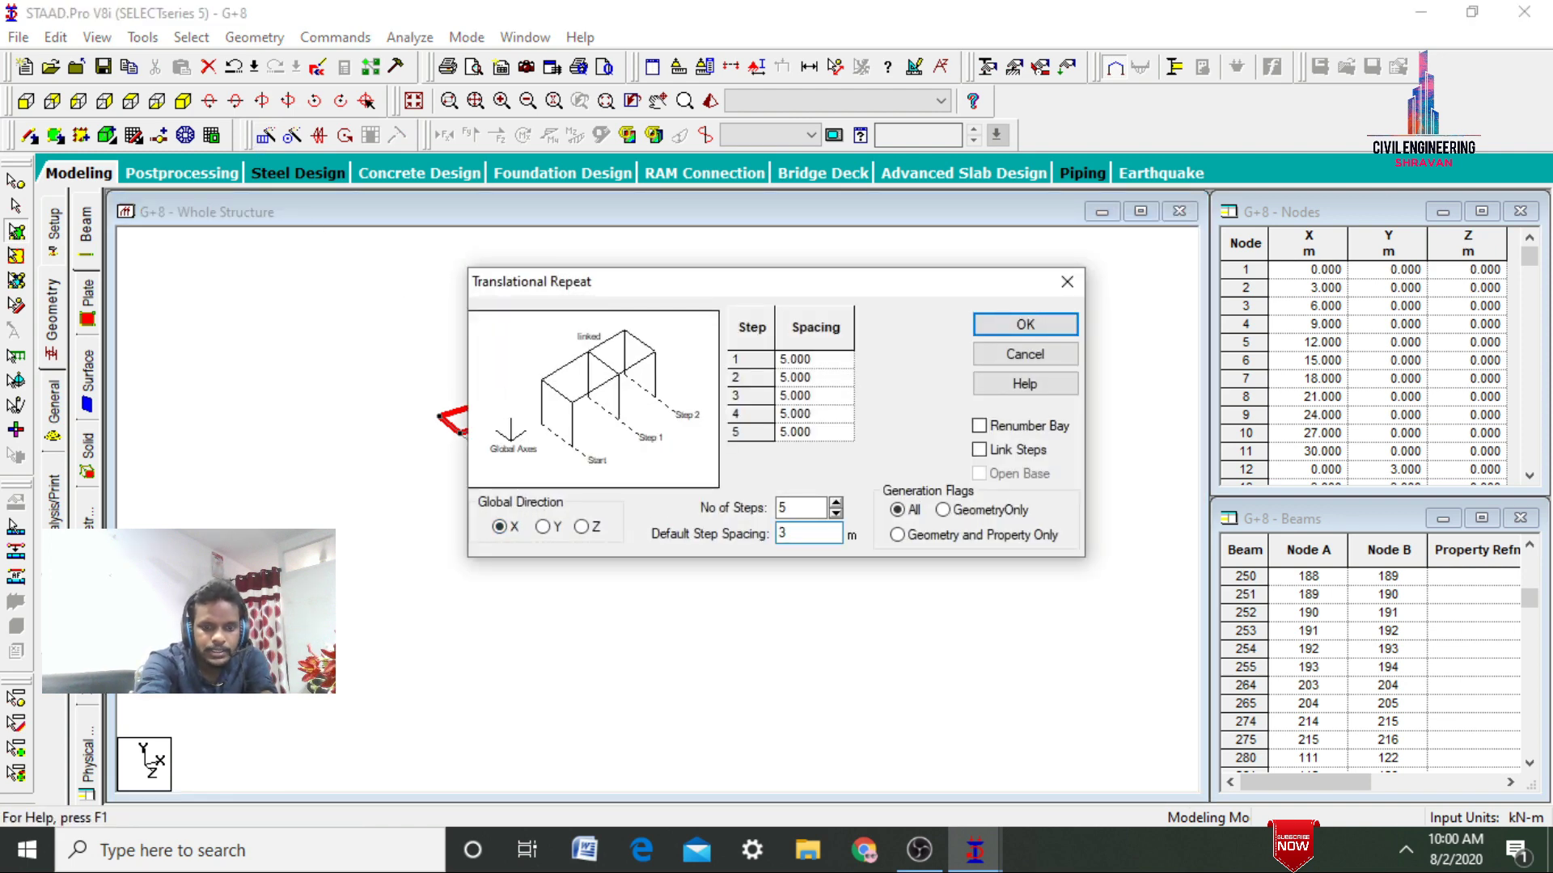
left_click(1014, 325)
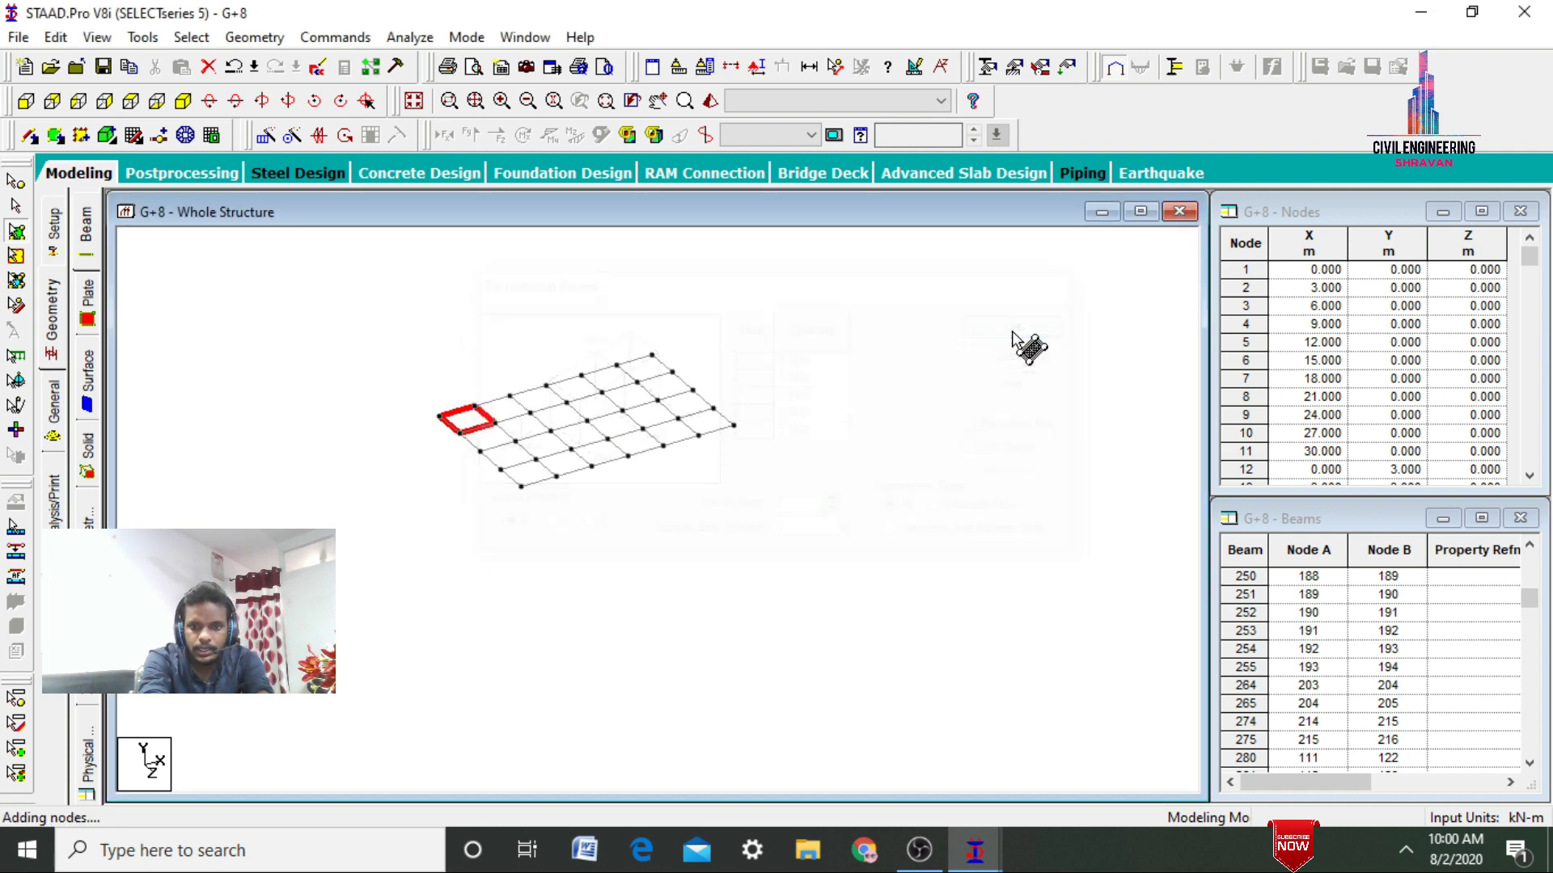
Copy the 21 m floor's row of plates along Z with Translational Repeat, using 3 steps at 3 m spacing
left_click(441, 368)
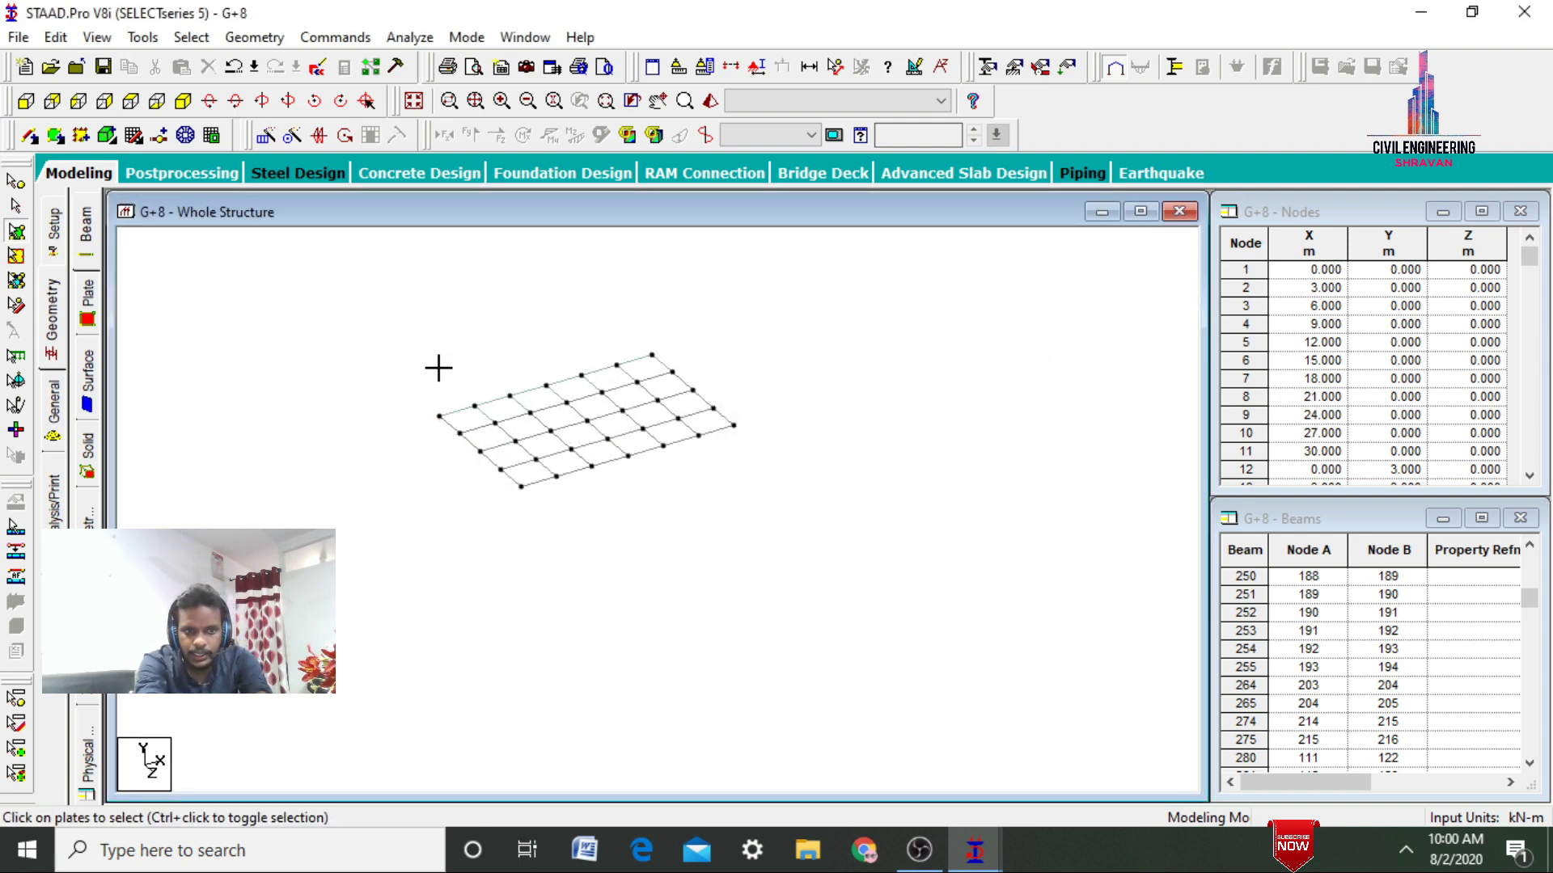
left_click_drag(430, 346, 684, 441)
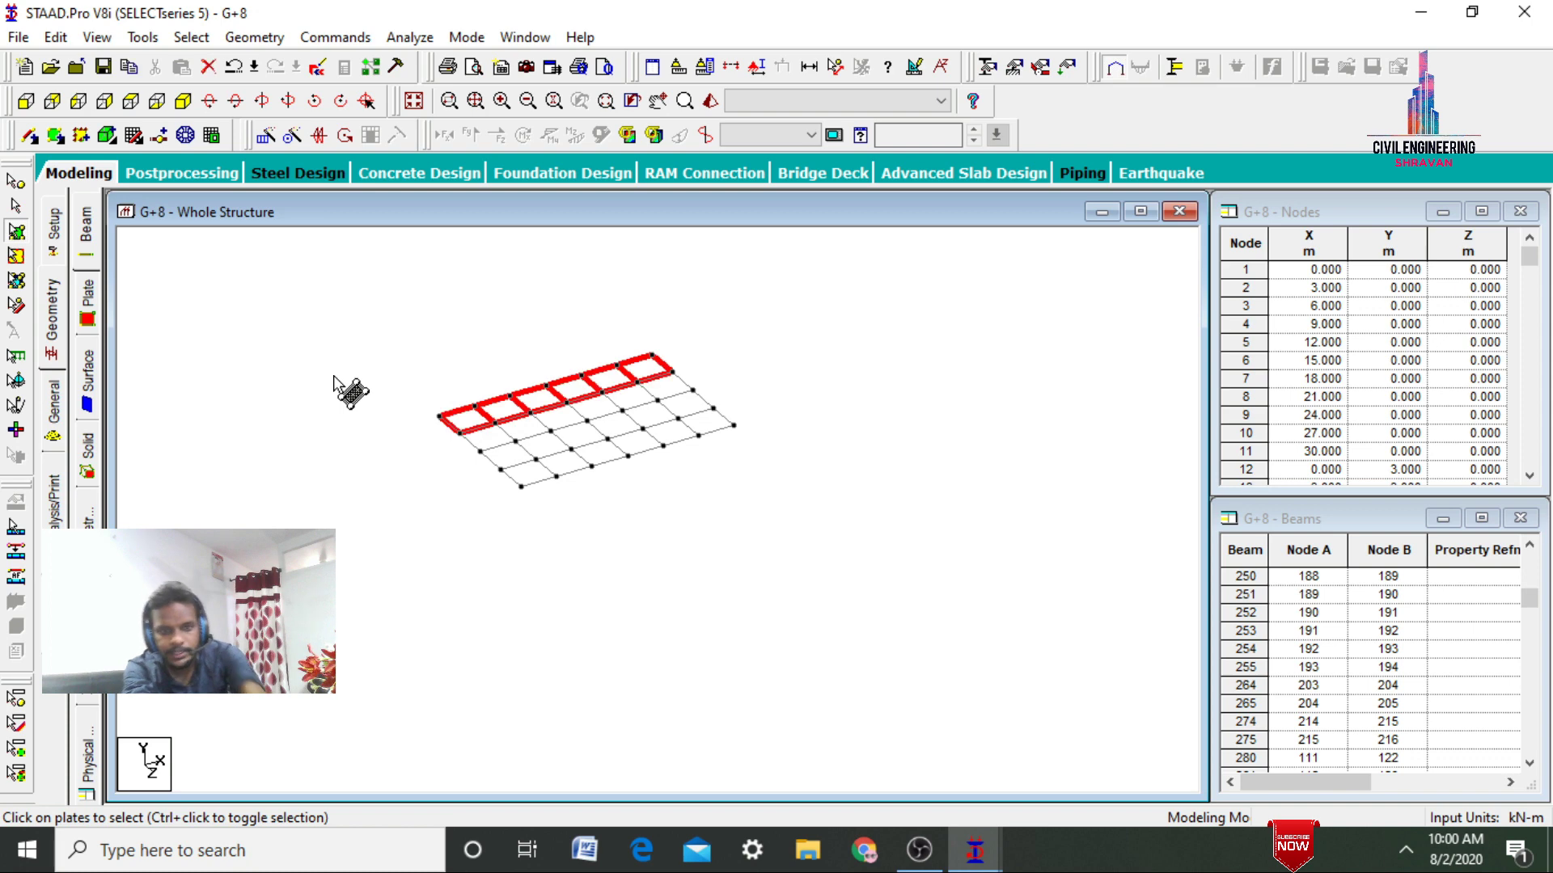
left_click(319, 135)
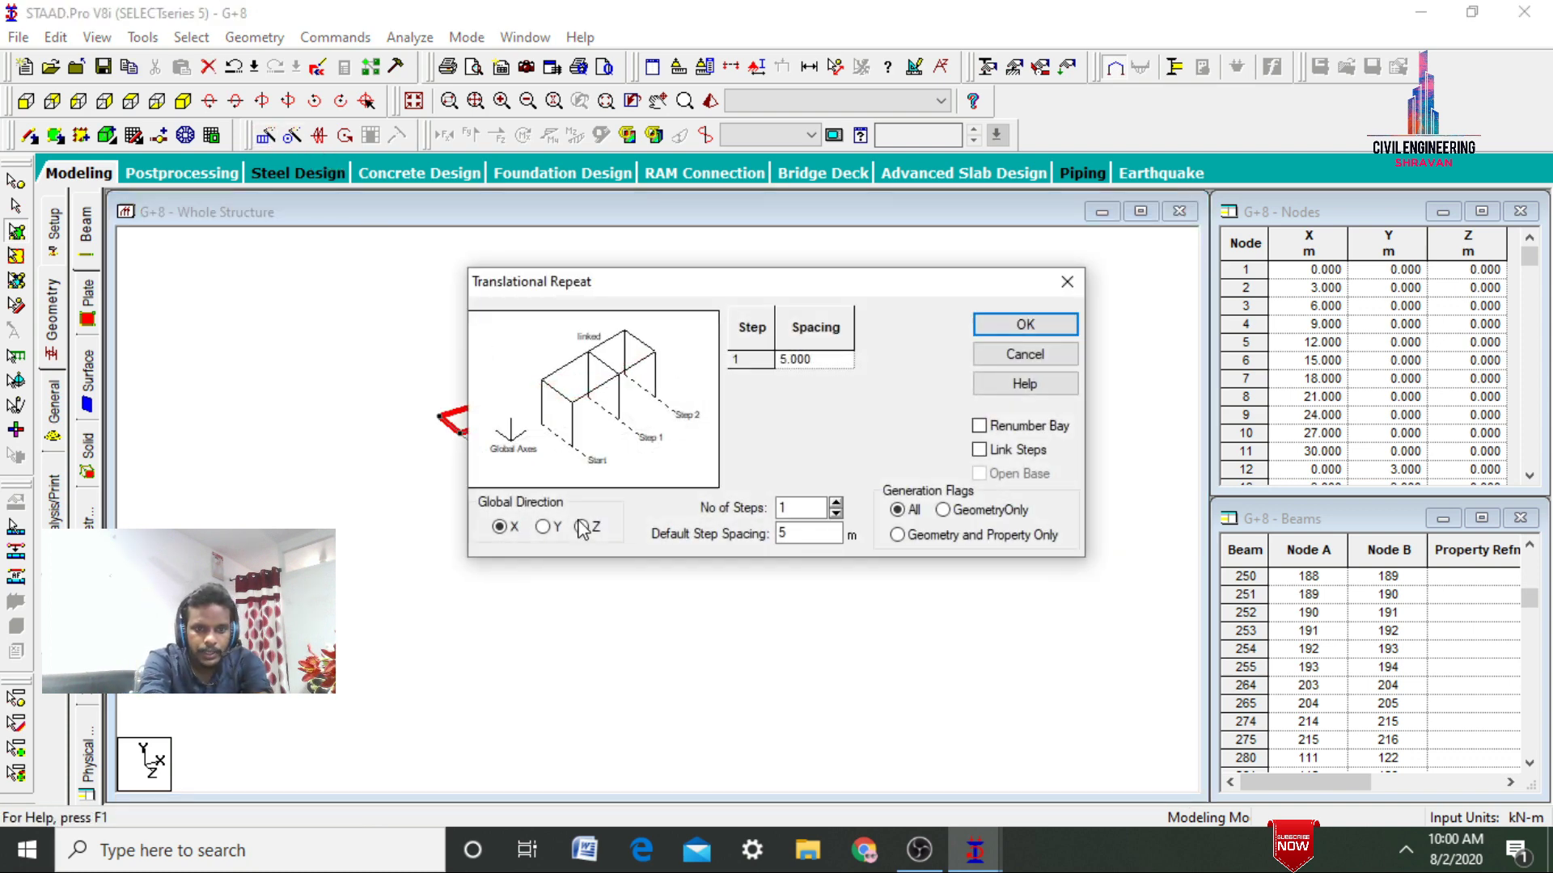
left_click(580, 530)
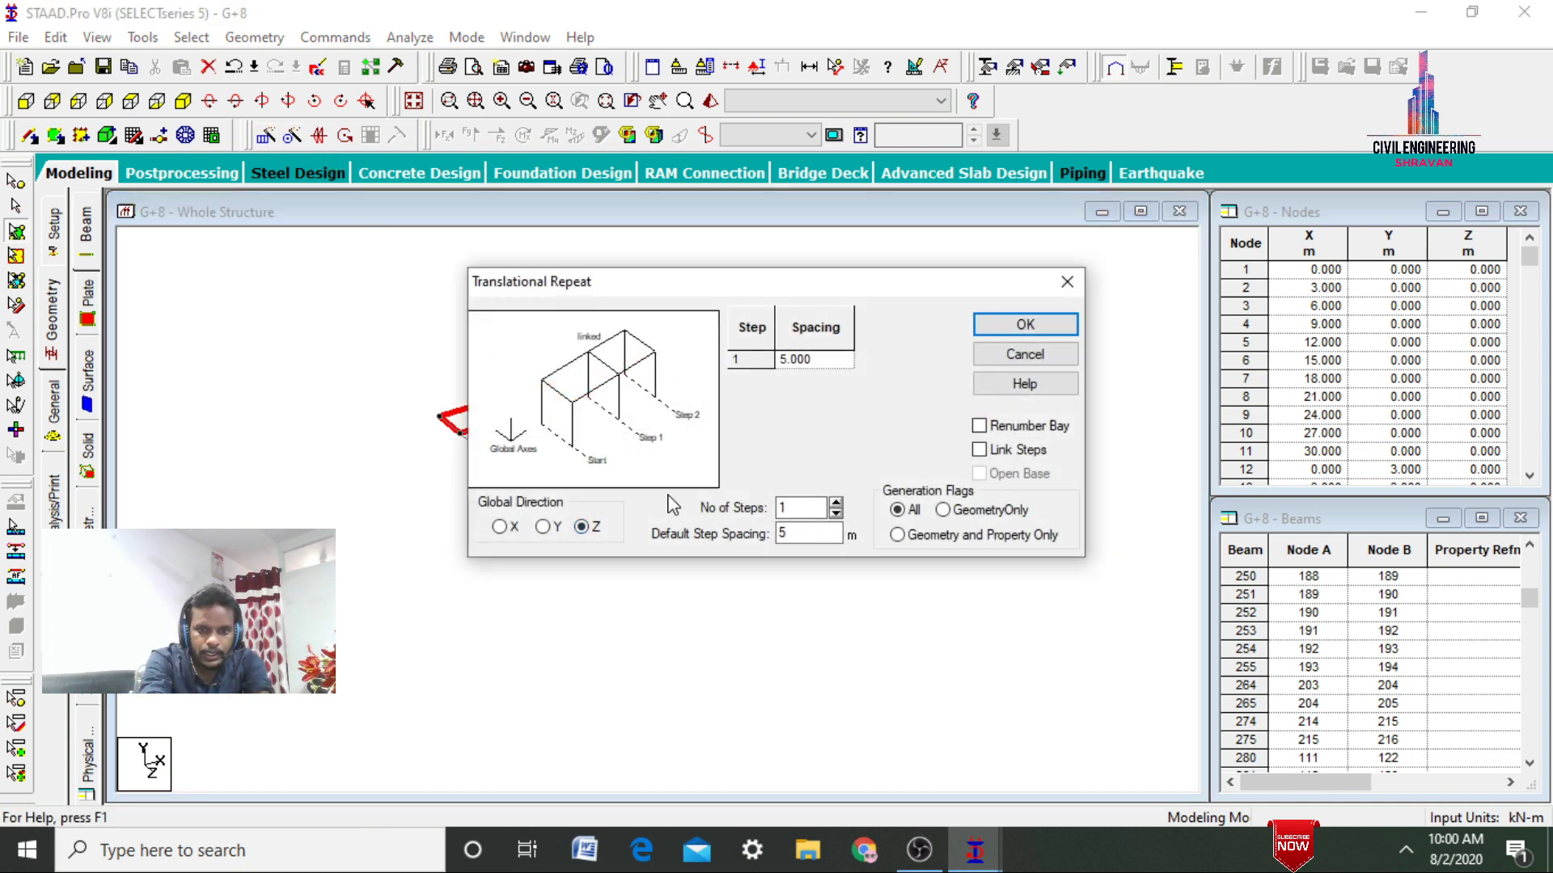
left_click(814, 506)
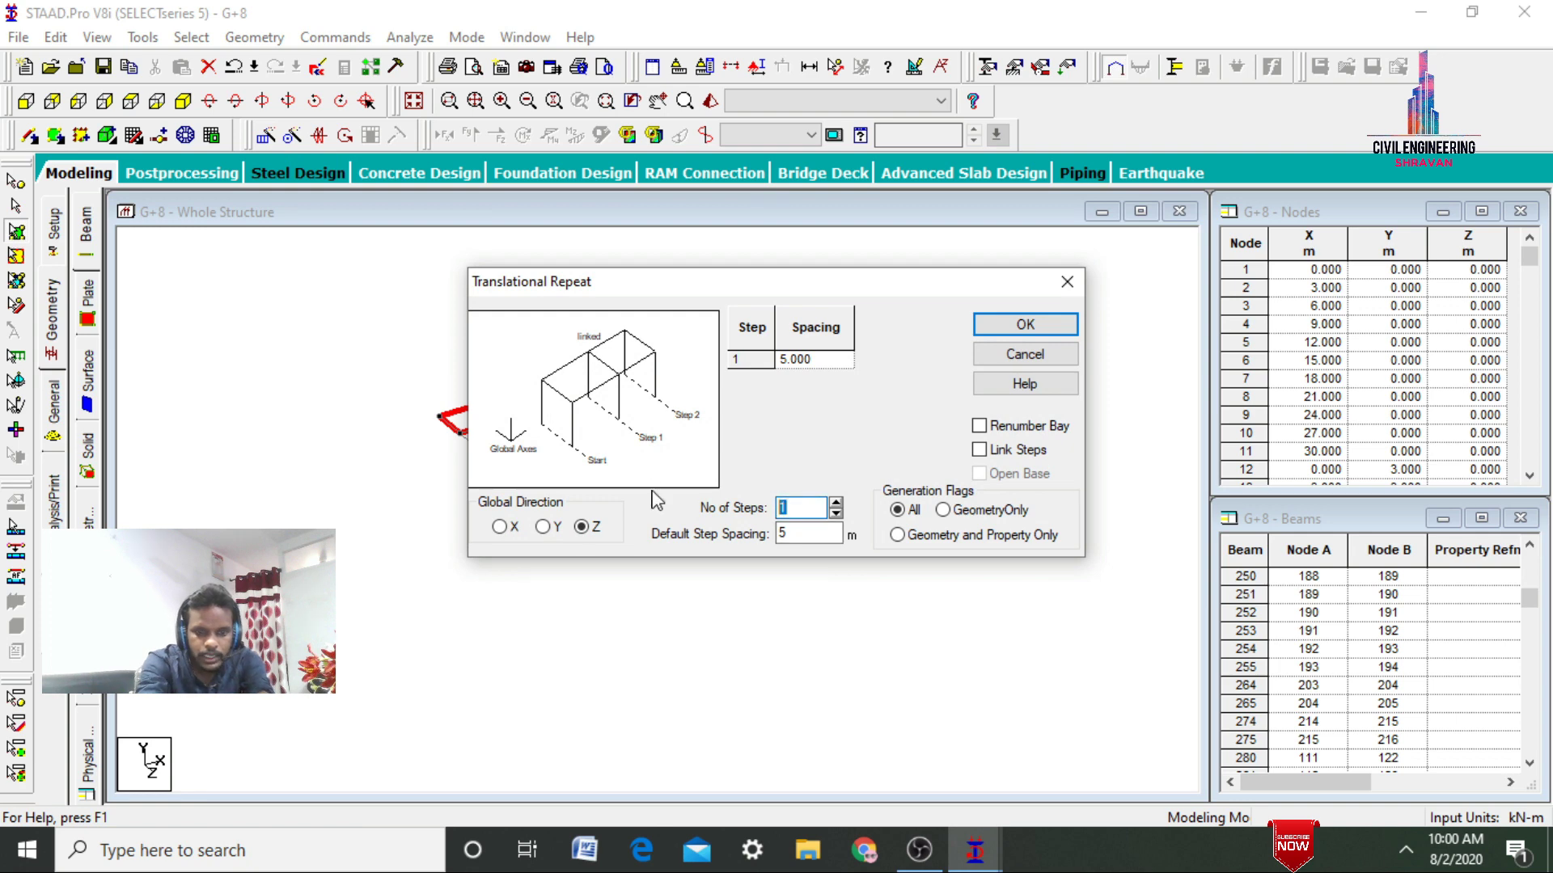
type("3")
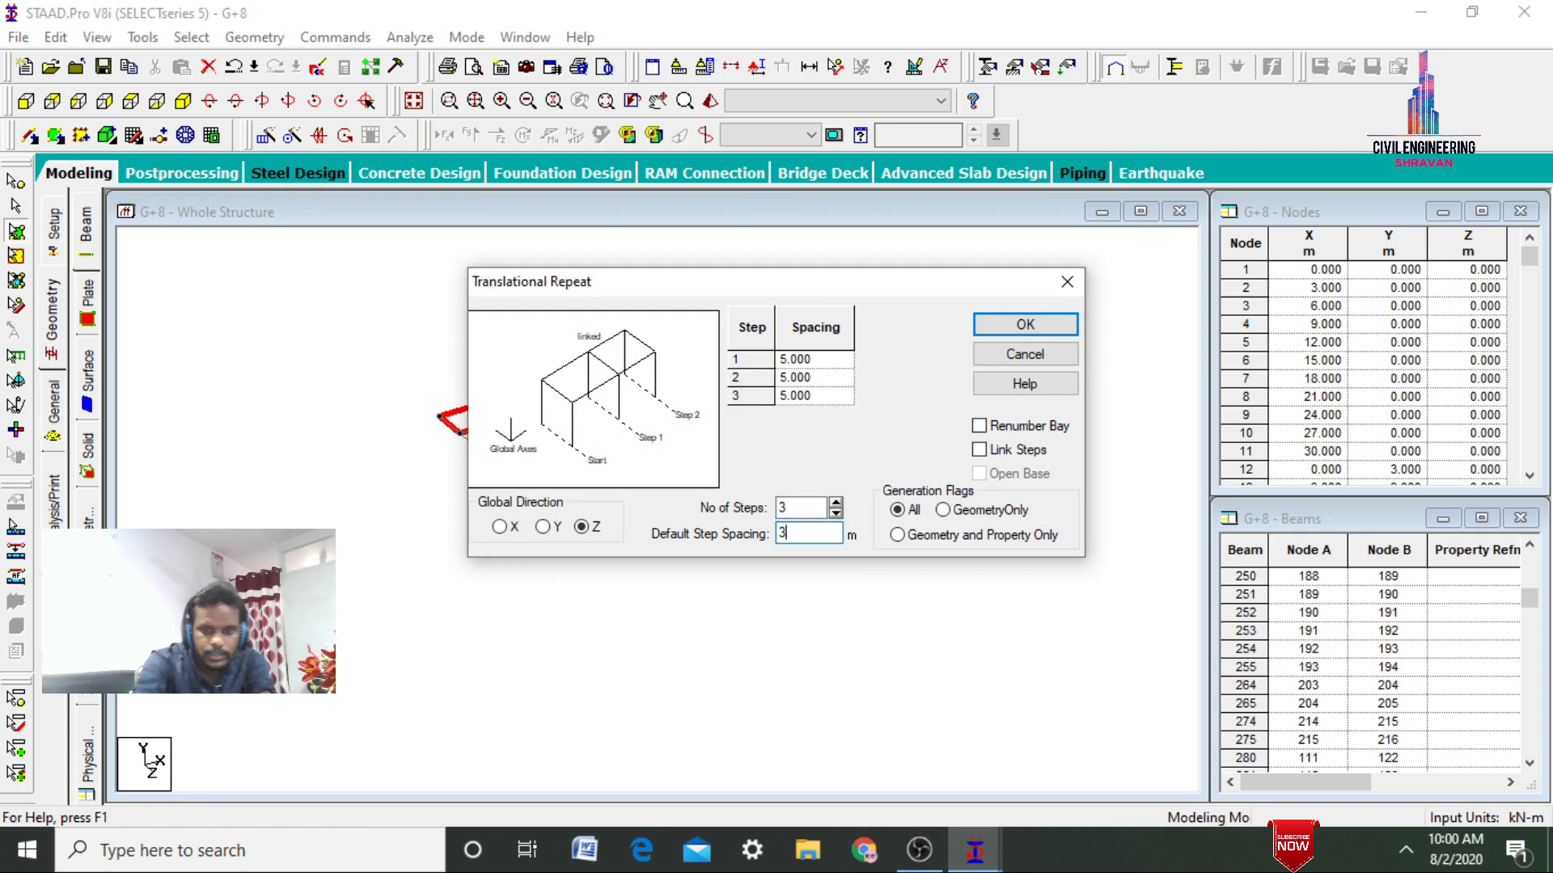
left_click(1025, 323)
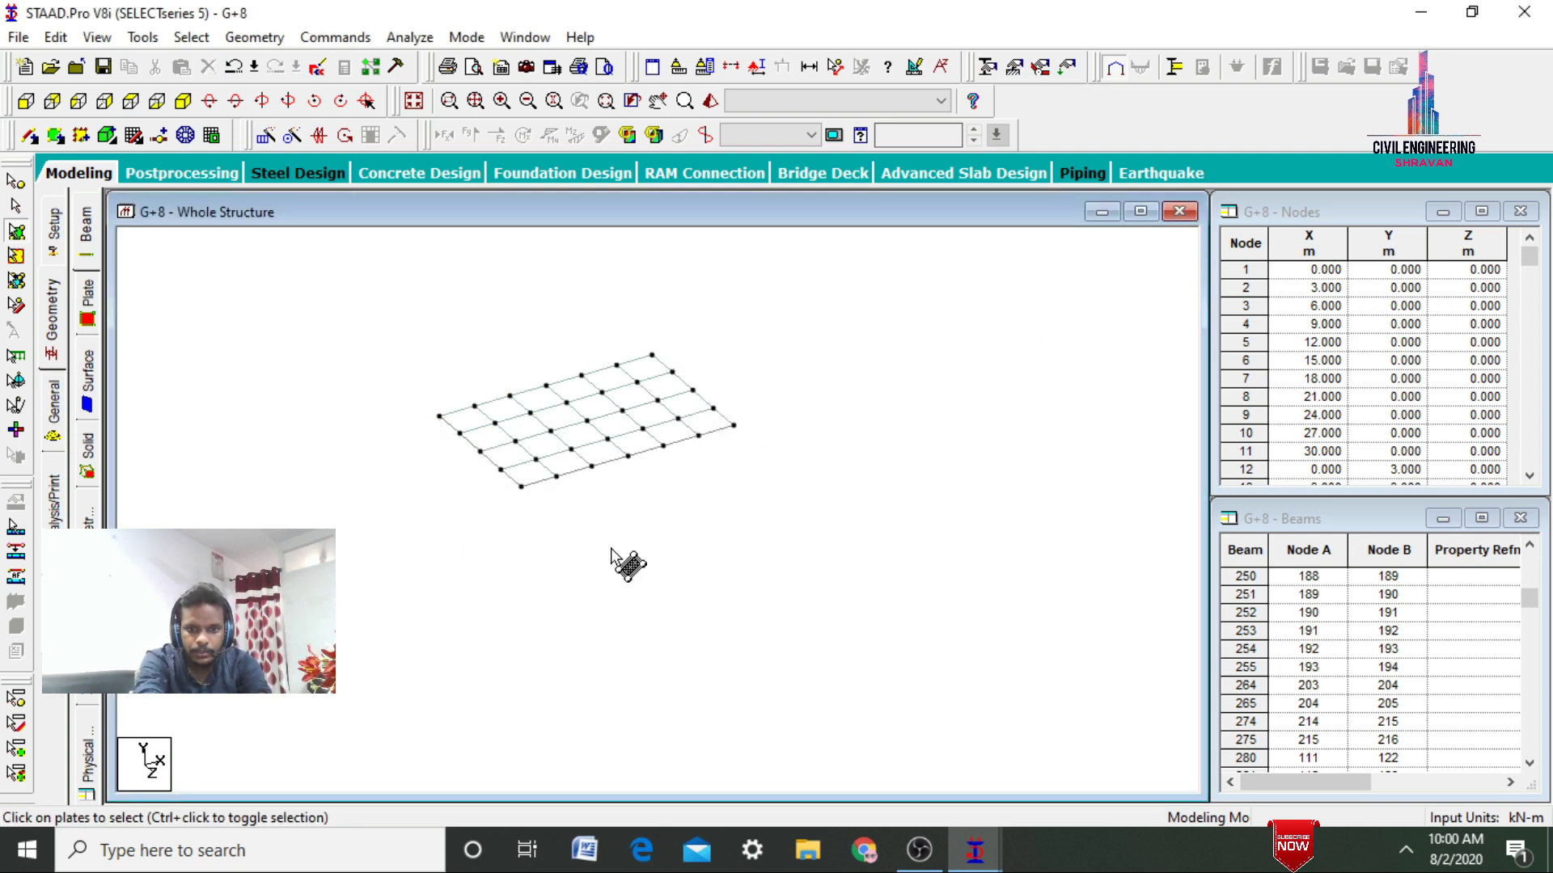
Show the whole structure, isolate the 24 m floor grid from the front view with a Window / Rubber Band section, and view it isometrically
left_click(412, 102)
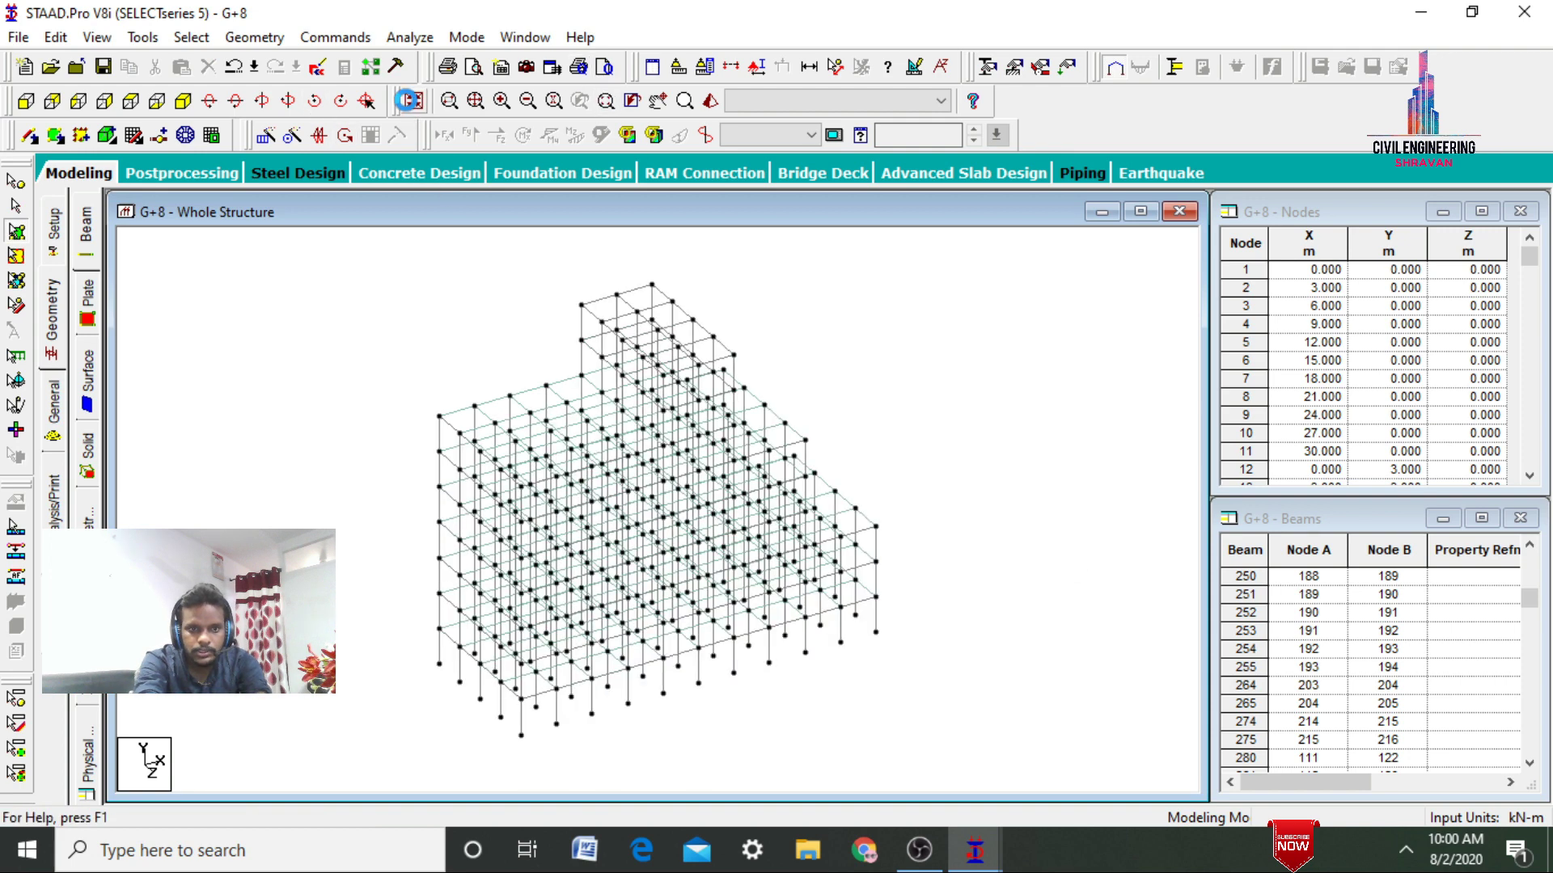
left_click(26, 102)
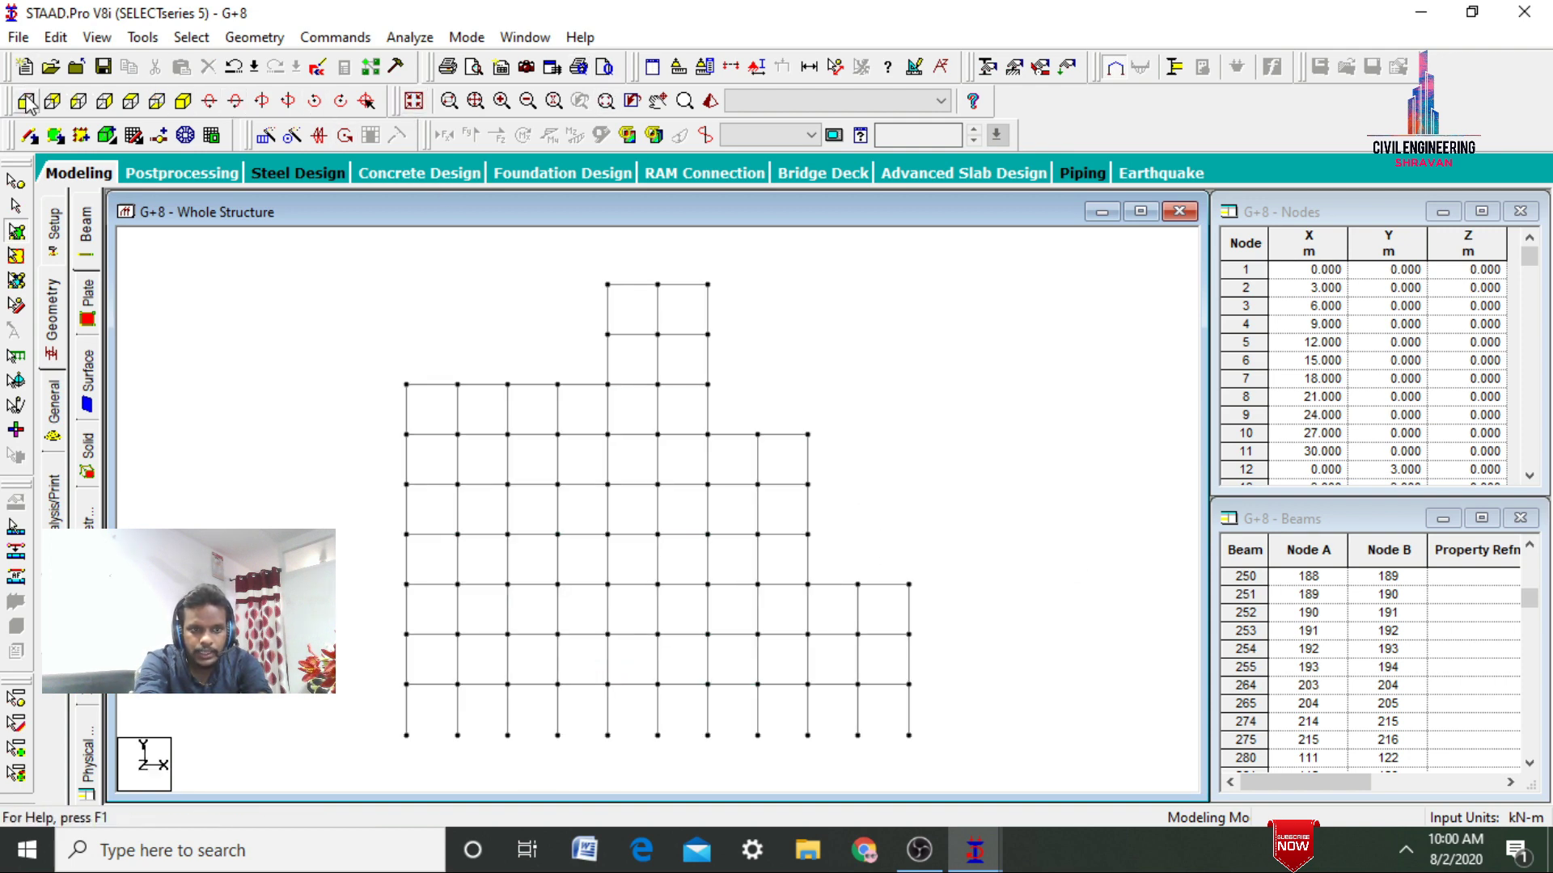
left_click(632, 334)
left_click(720, 343)
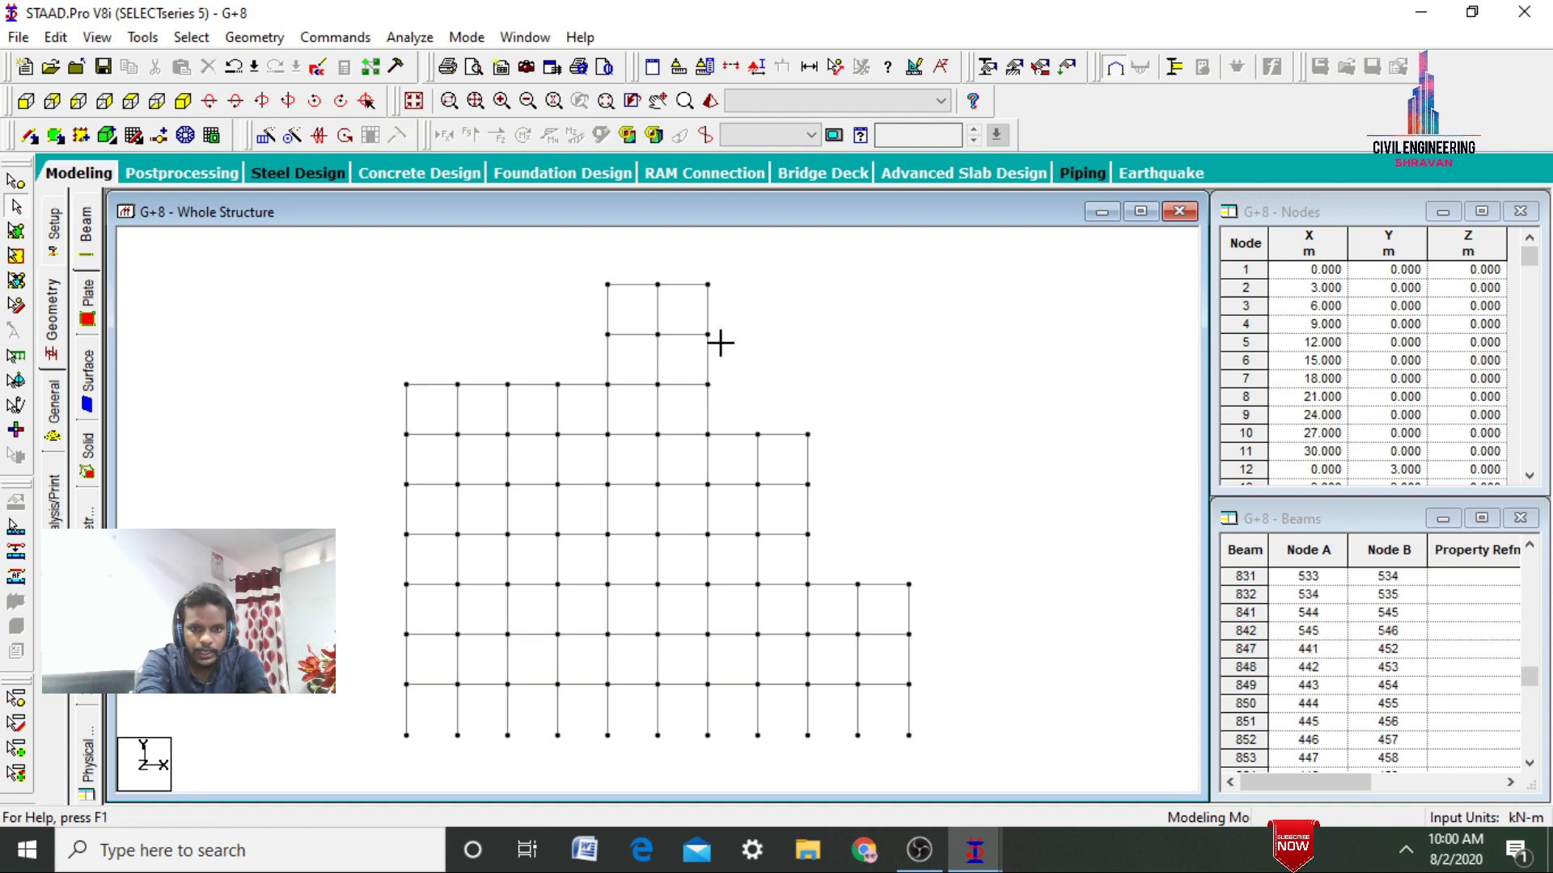
left_click(710, 100)
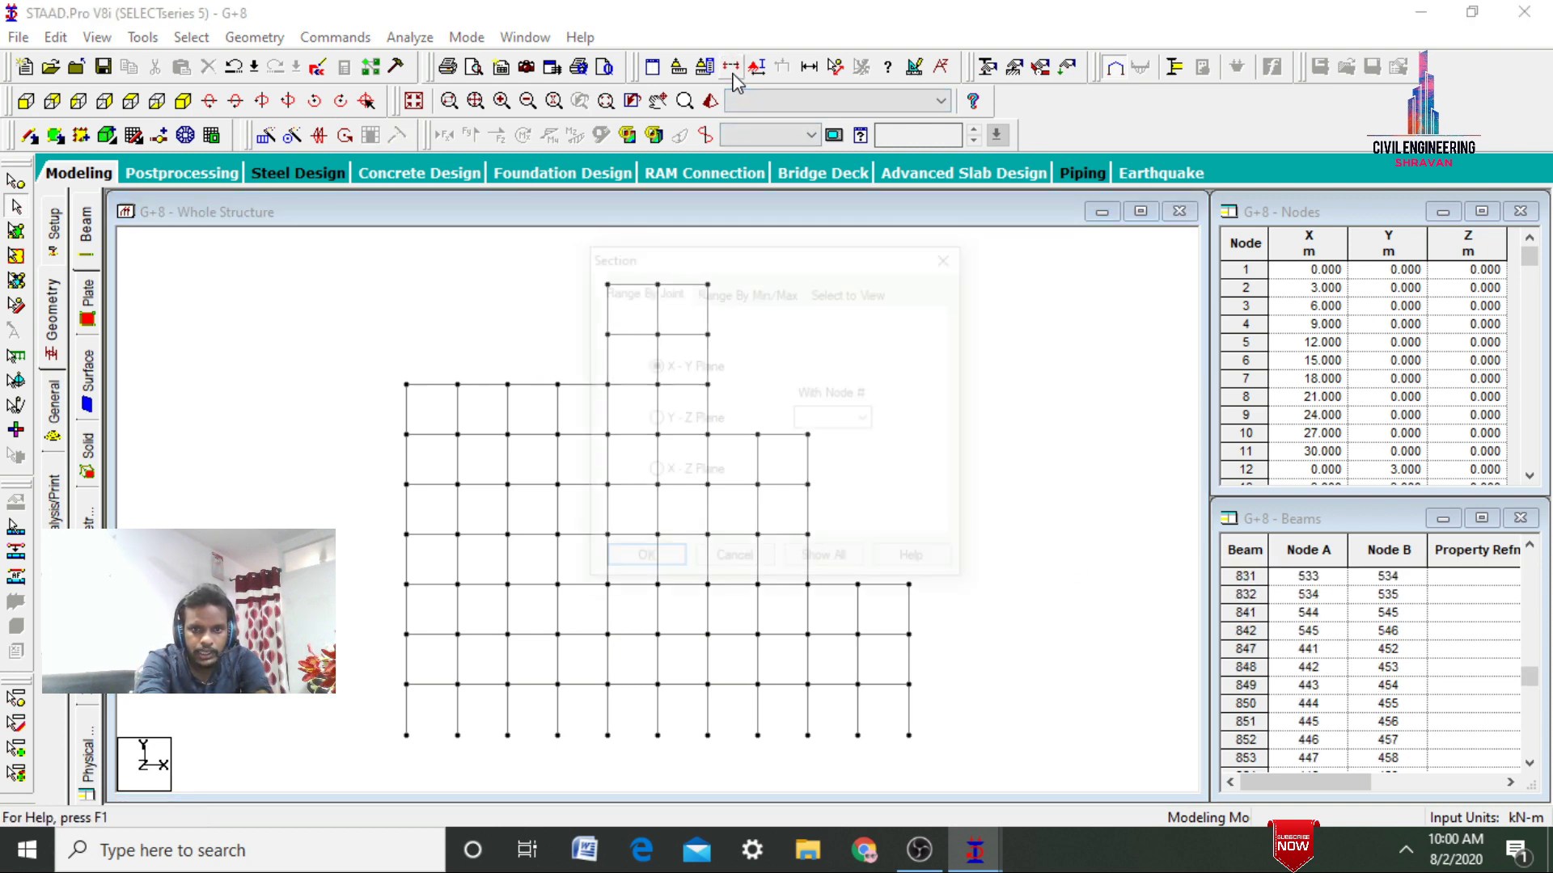
left_click(831, 293)
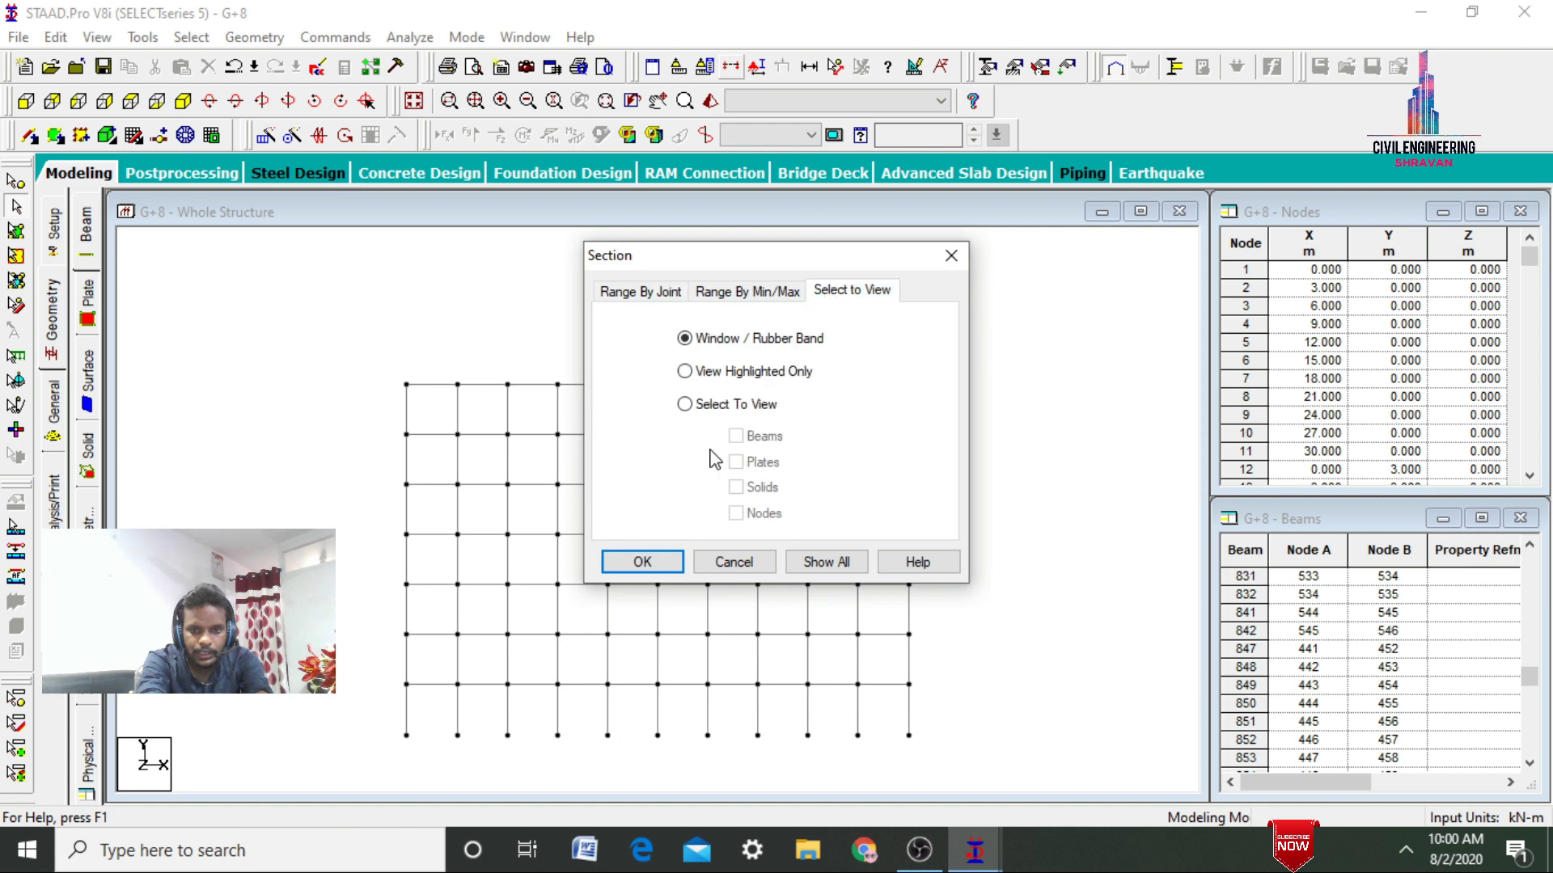
left_click(642, 562)
left_click_drag(721, 341, 594, 327)
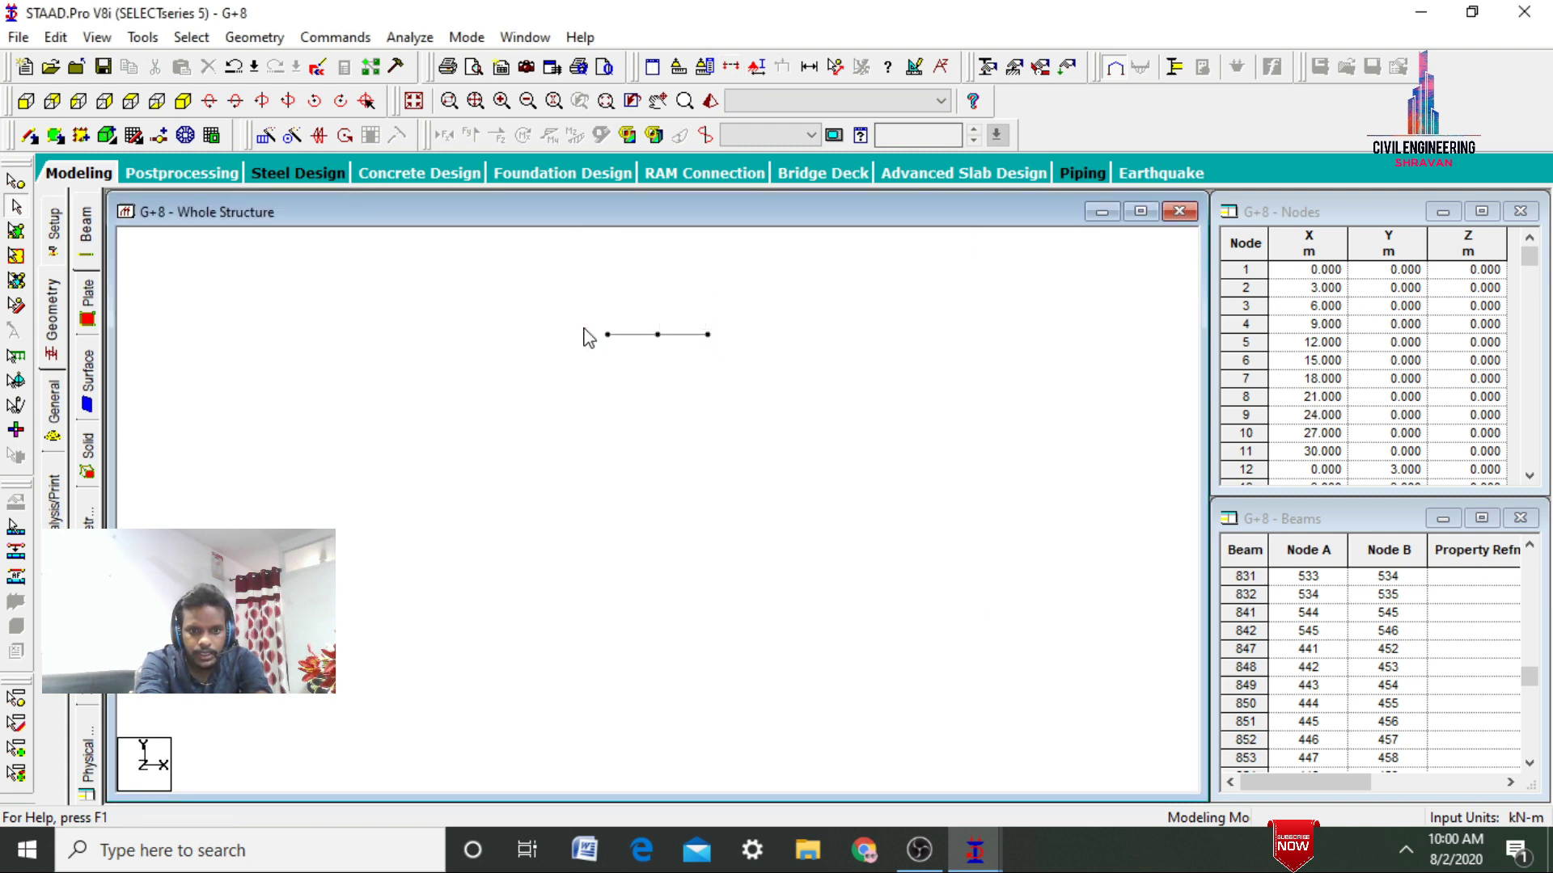
left_click(181, 101)
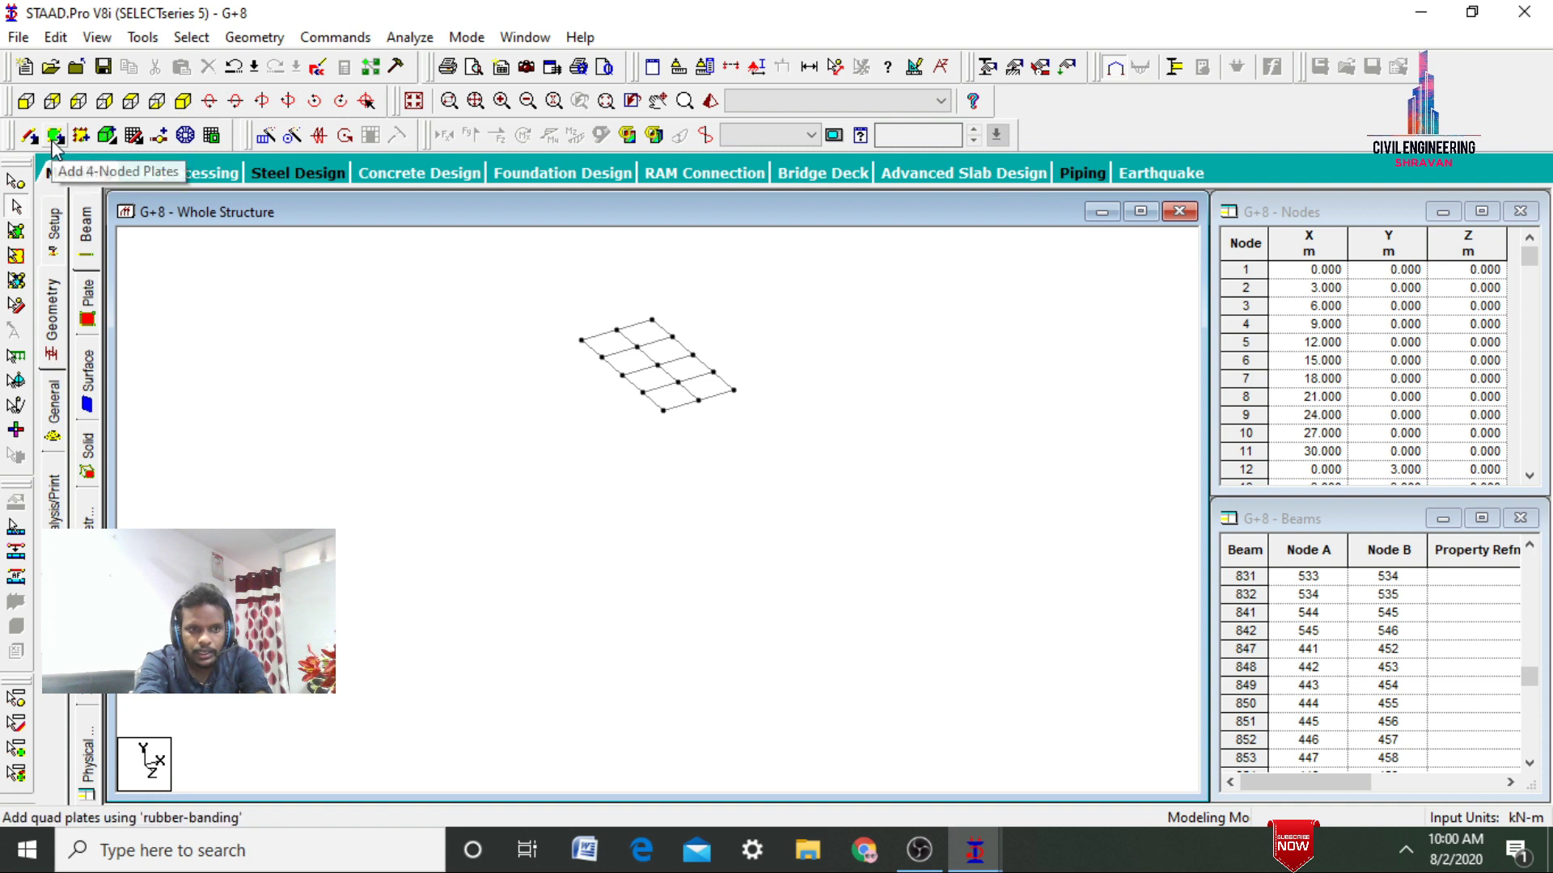
Add a four-noded plate in the X = 12, Z = 0 corner panel of the isolated 24 m floor grid
left_click(55, 137)
left_click(582, 340)
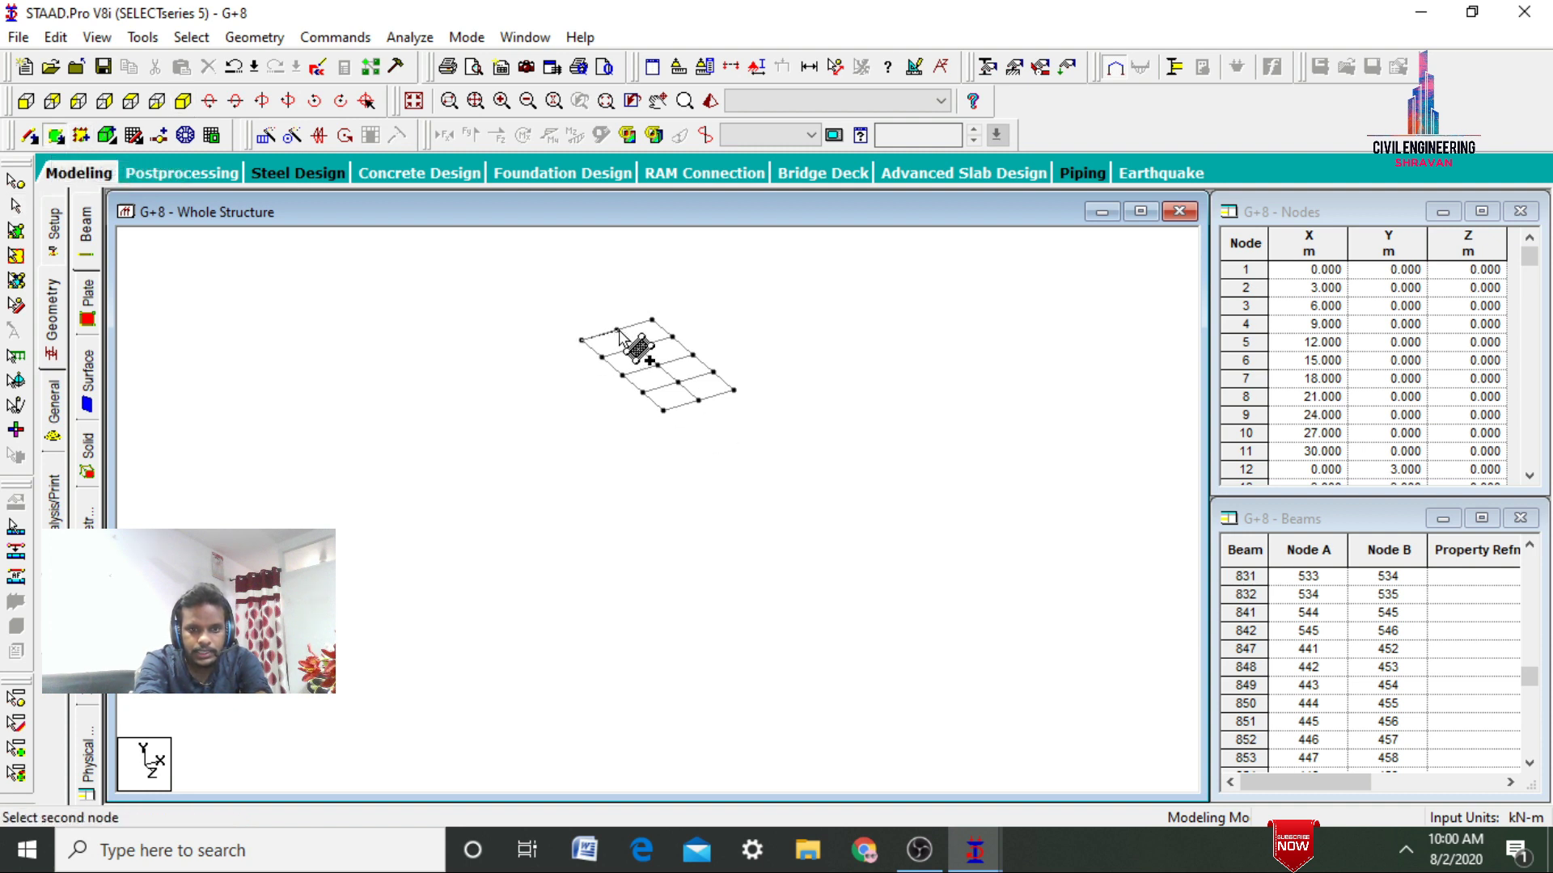
left_click(616, 330)
left_click(637, 347)
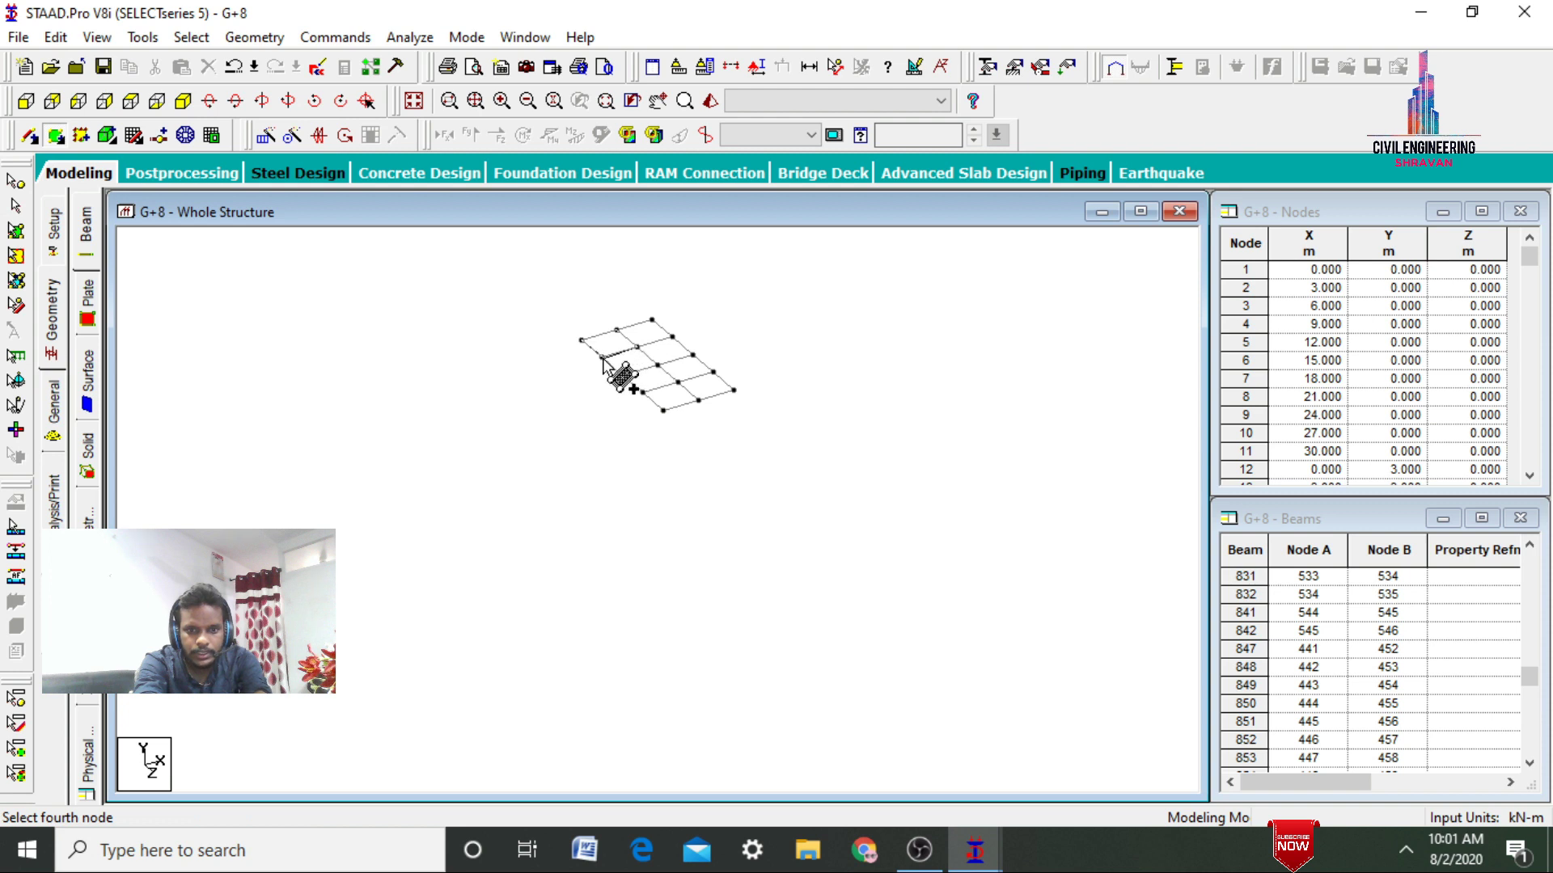
left_click(602, 356)
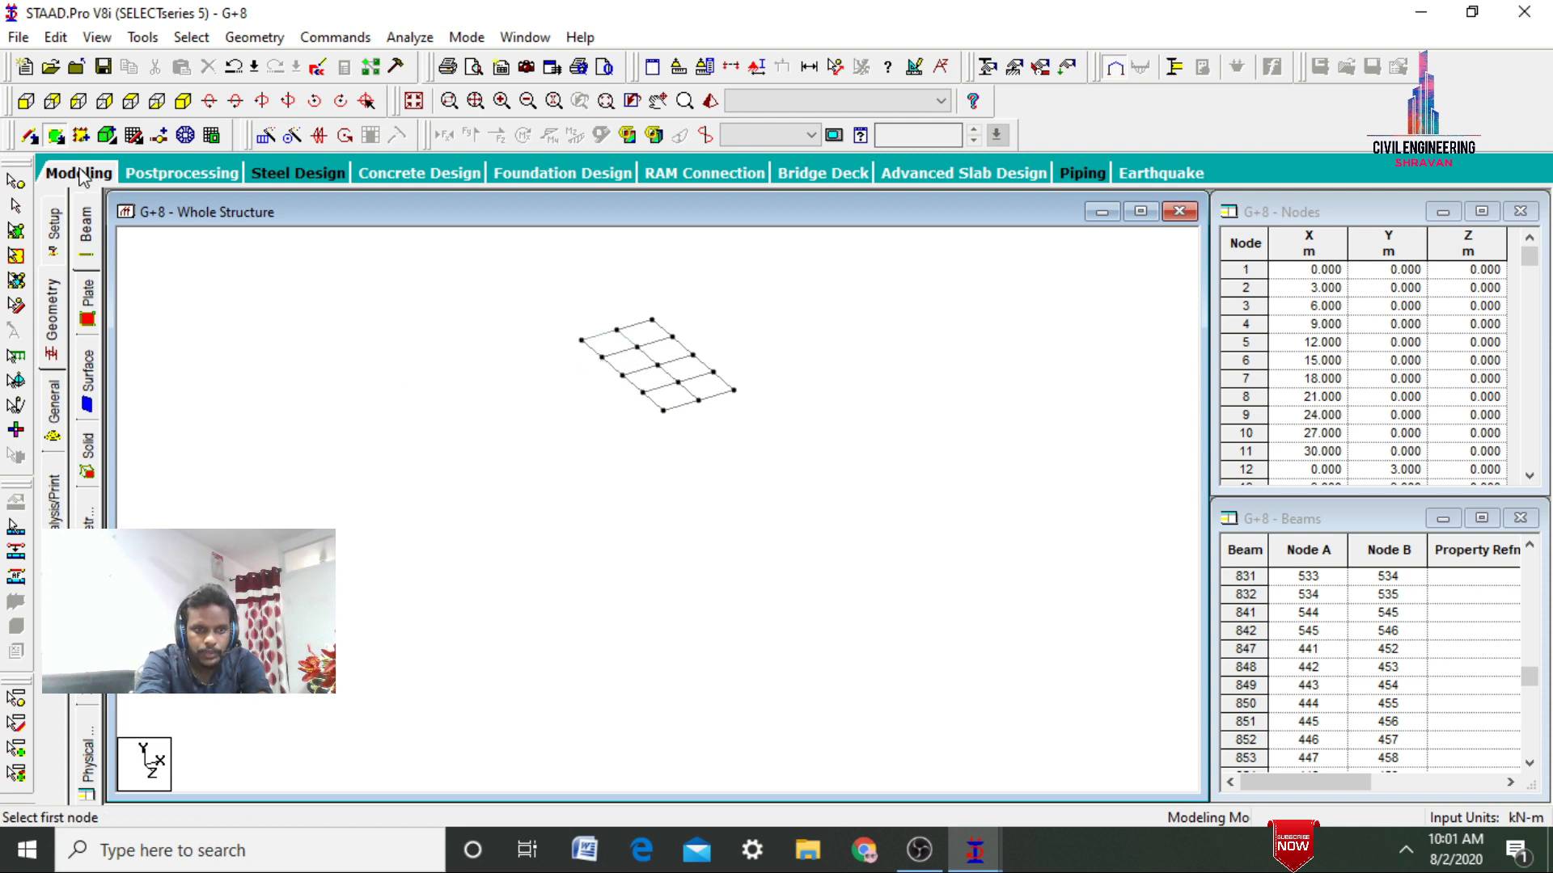
Copy the 24 m floor's corner plate along X with Translational Repeat, using 1 step at 3 m spacing
left_click(18, 235)
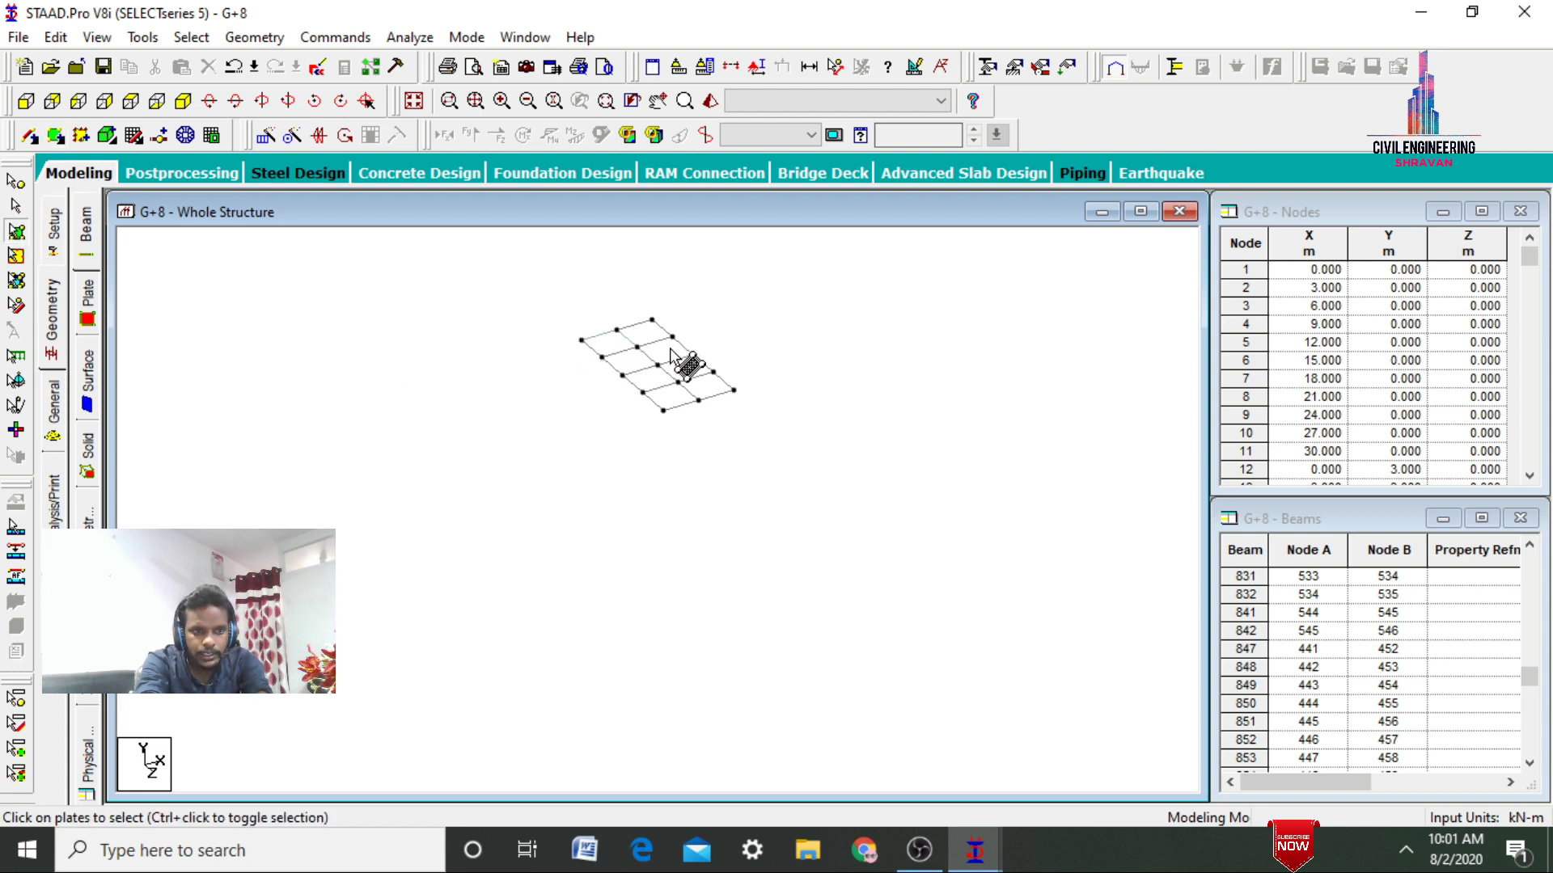
left_click(611, 346)
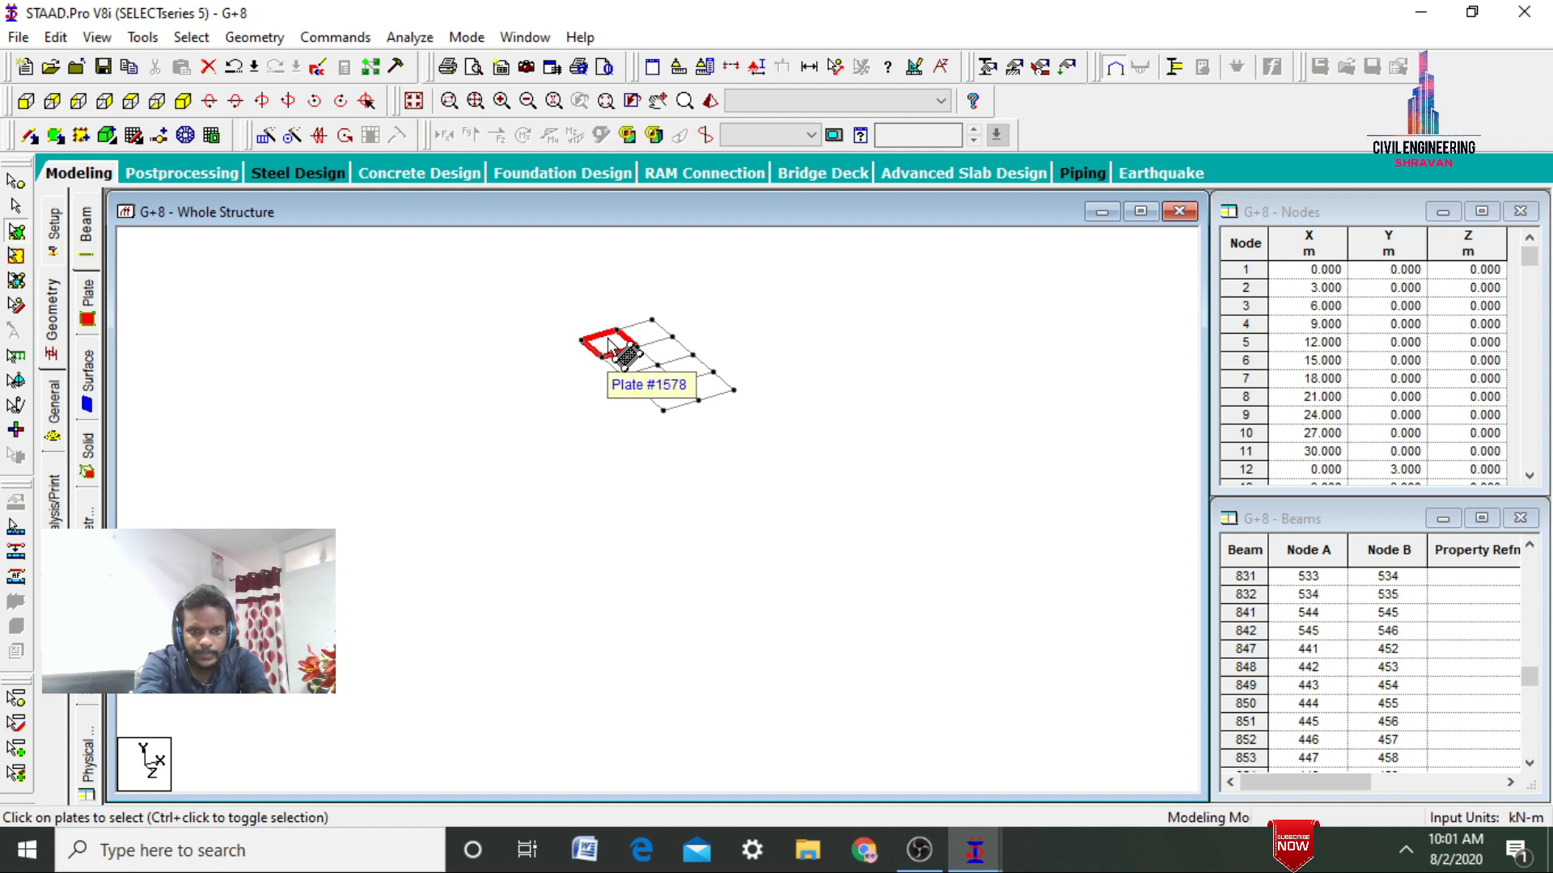
left_click(265, 135)
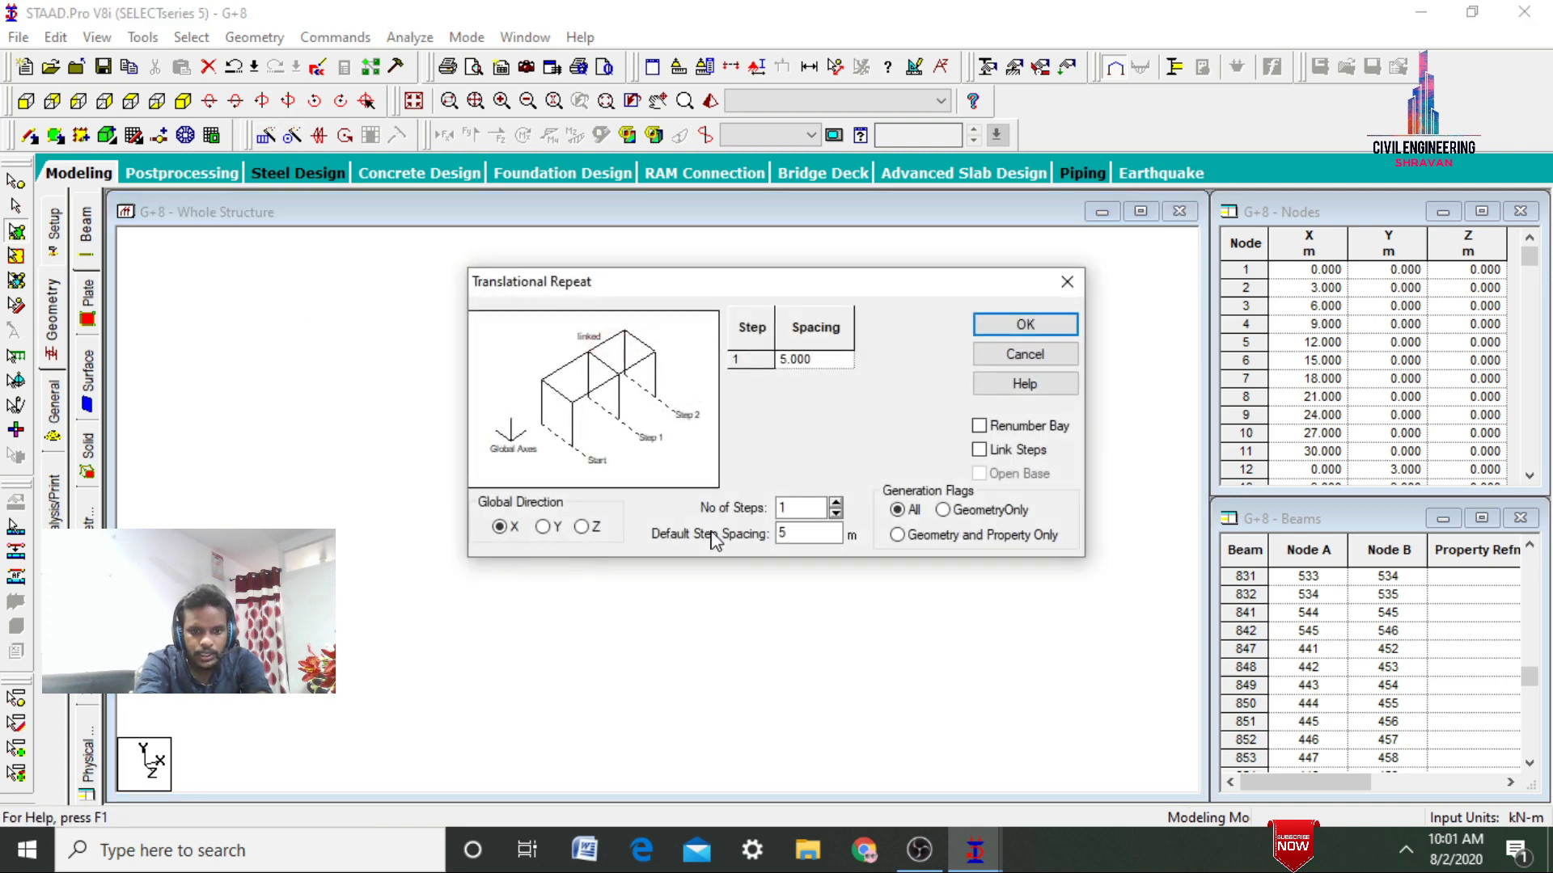
double_click(783, 533)
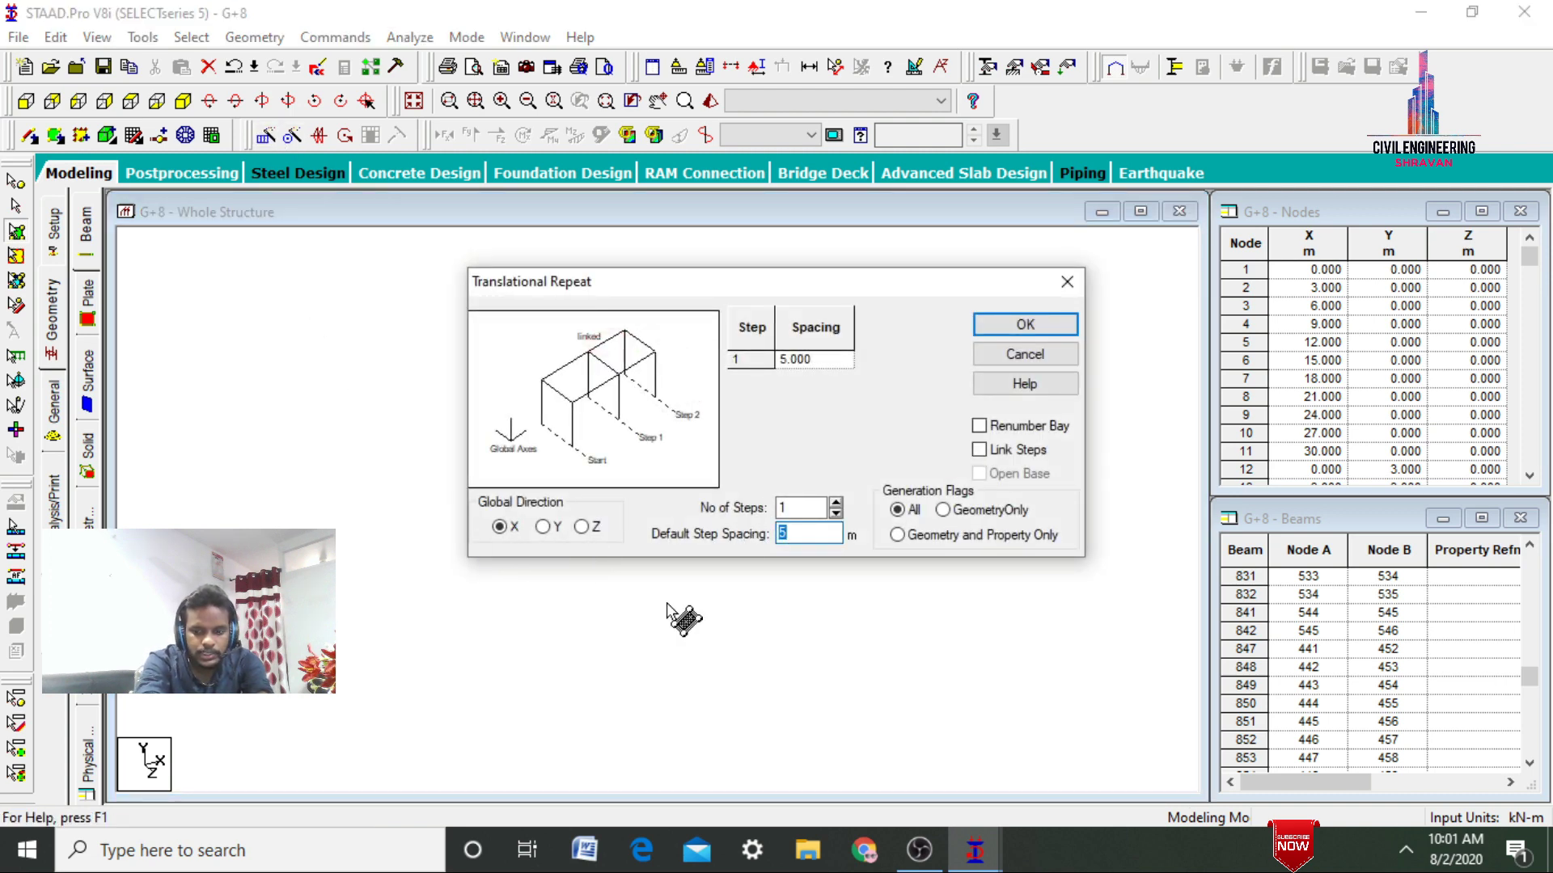
type("3")
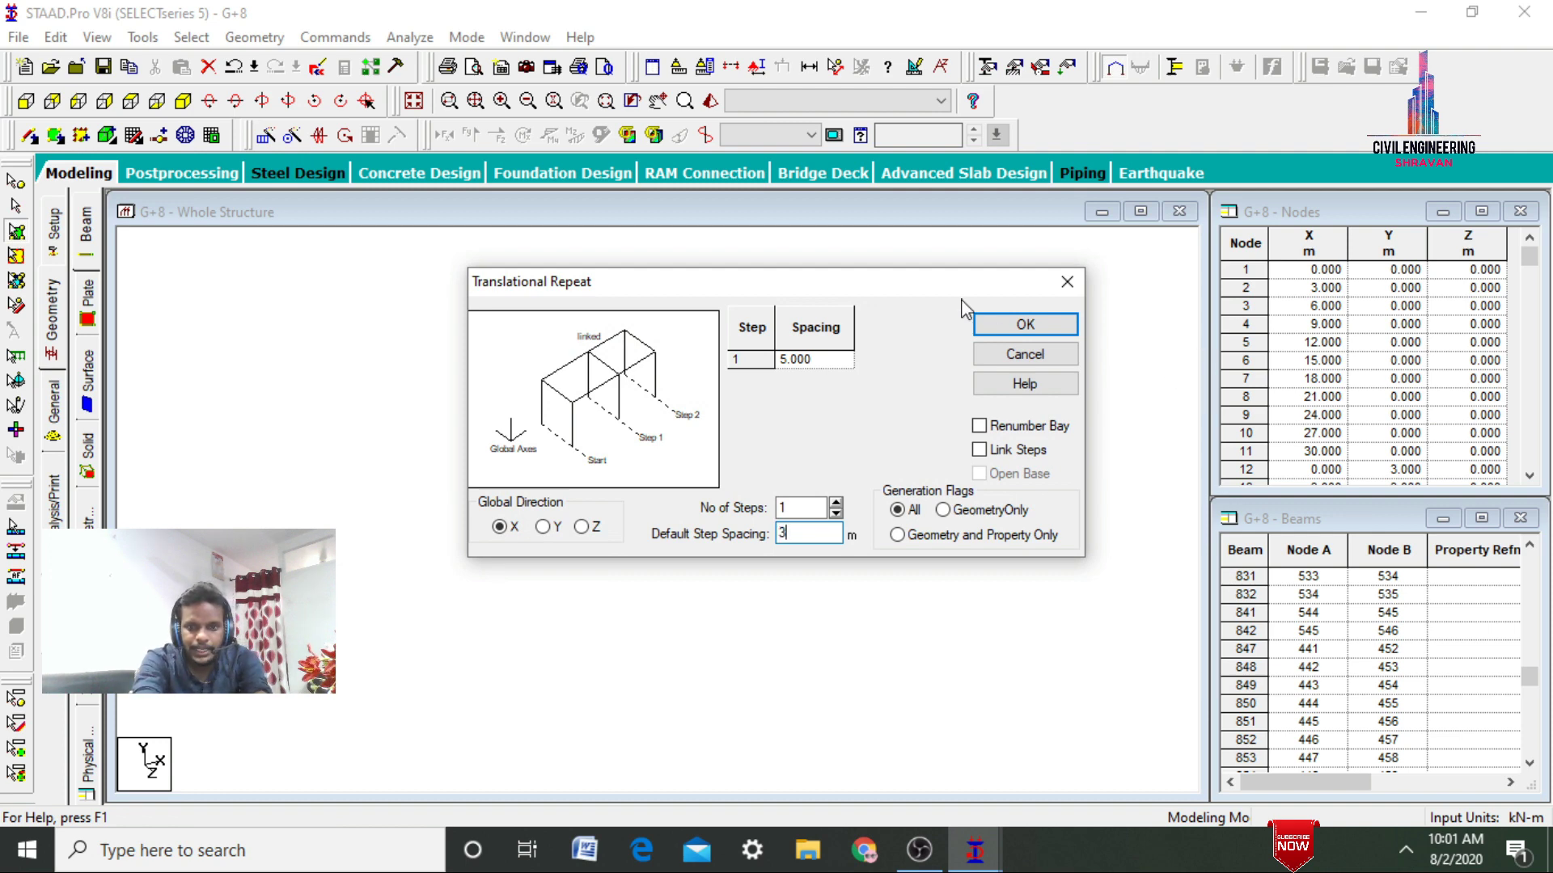
left_click(1051, 325)
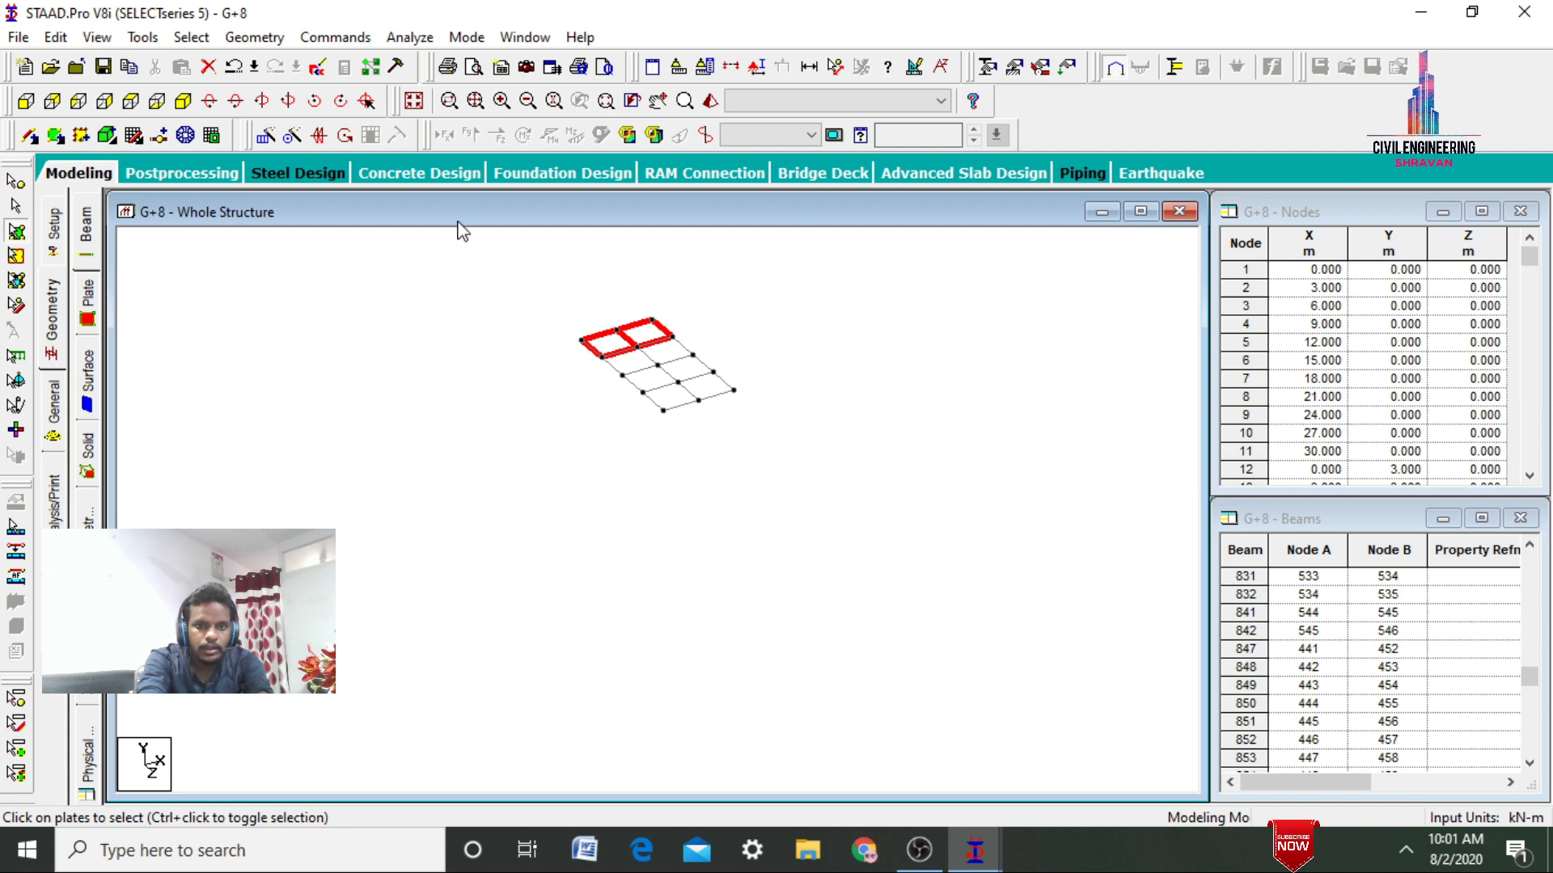
Copy the 24 m floor's two-plate row along Z with Translational Repeat, using 3 steps at 3 m spacing
left_click(269, 138)
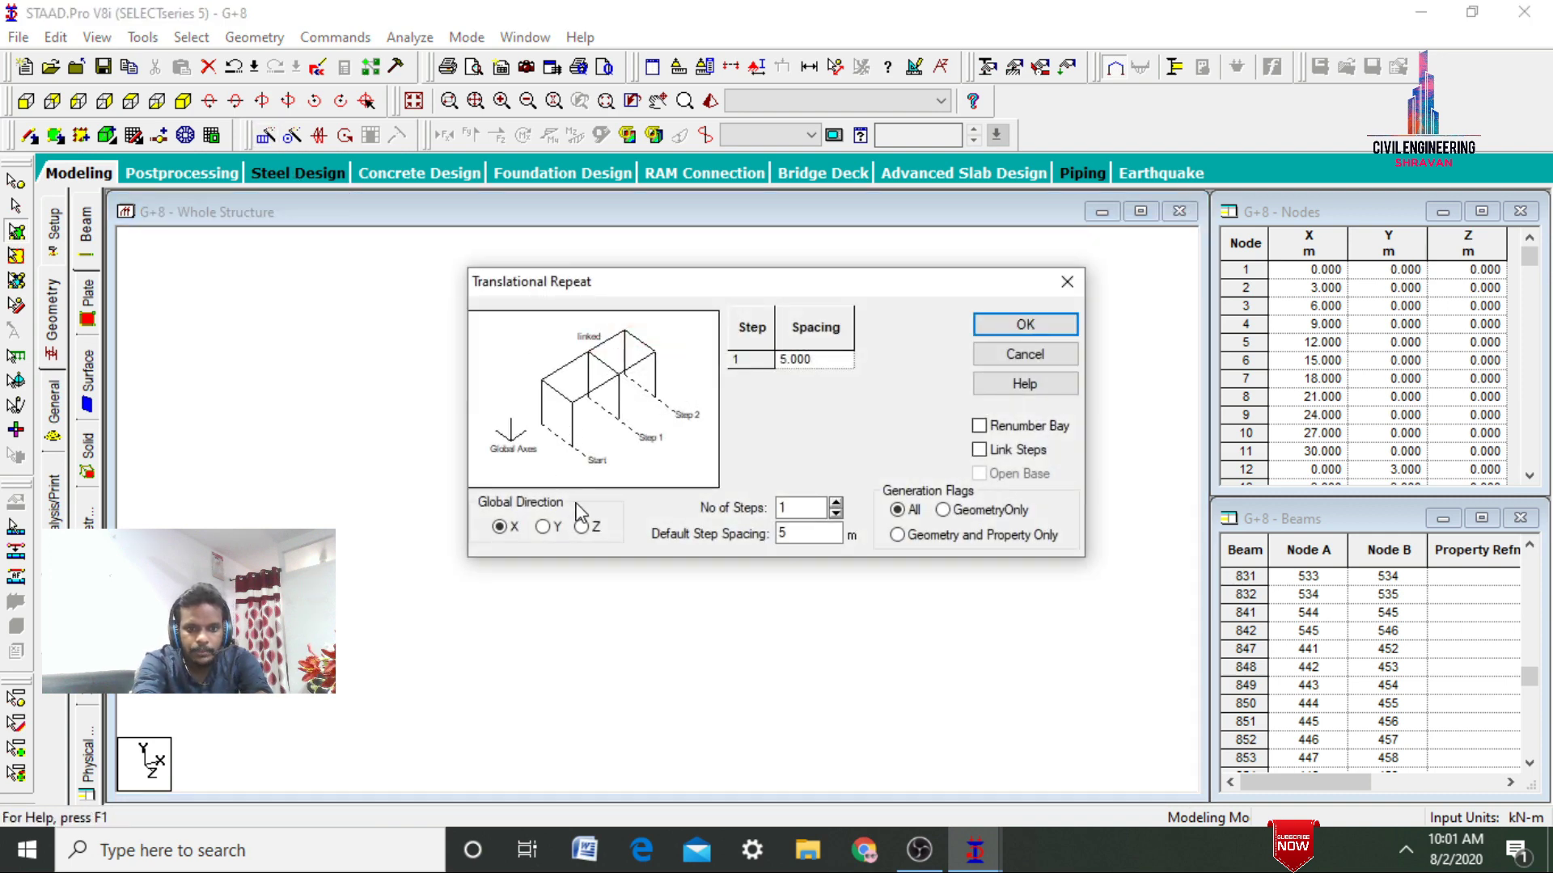
left_click(581, 527)
left_click_drag(652, 284, 955, 217)
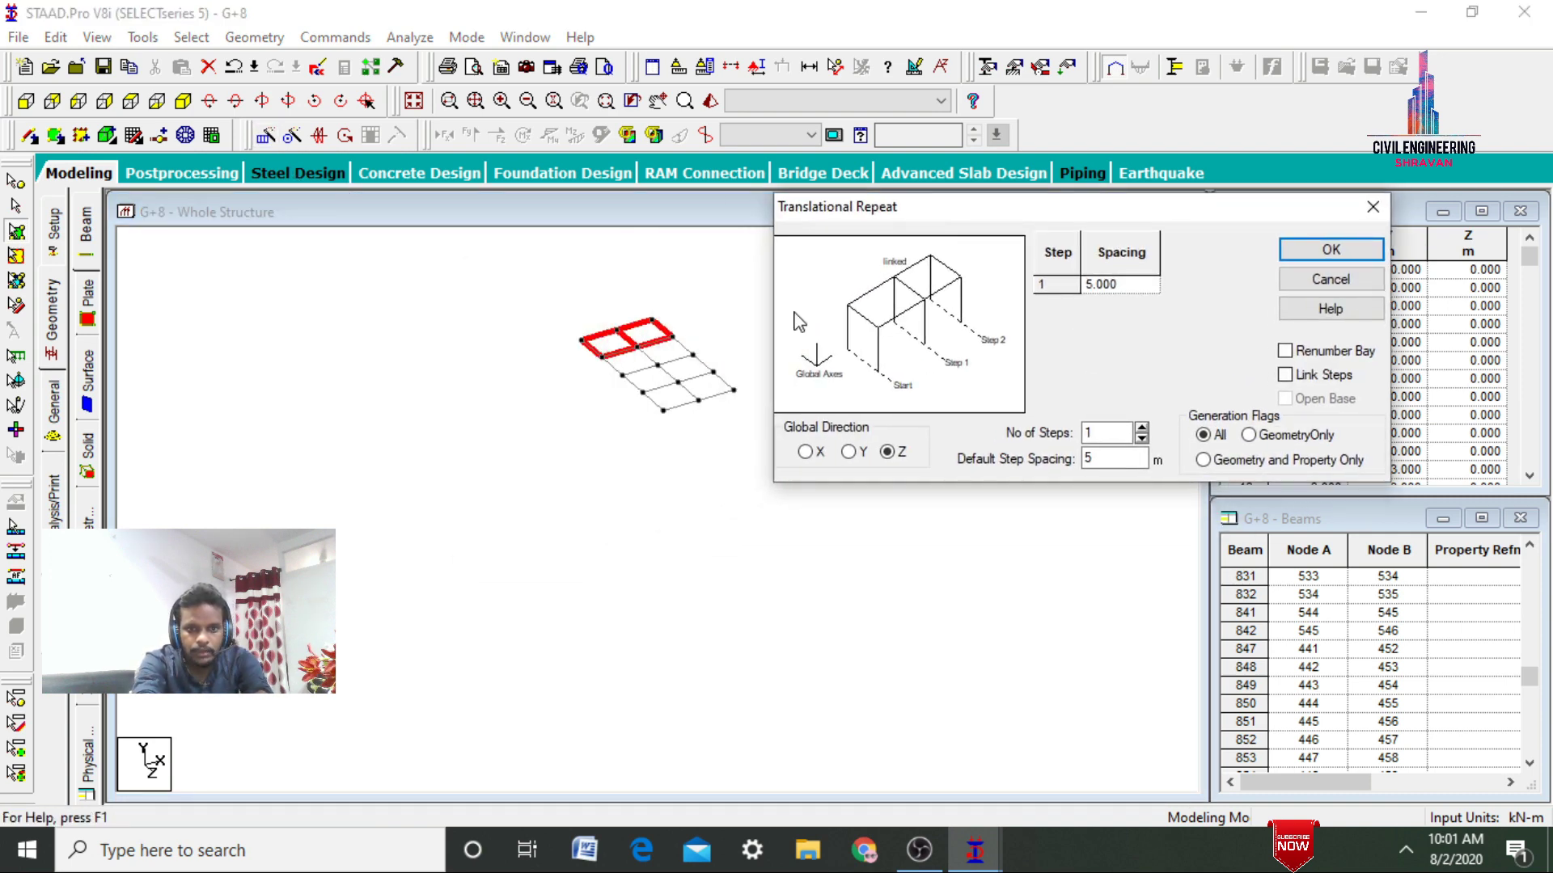
left_click(1105, 433)
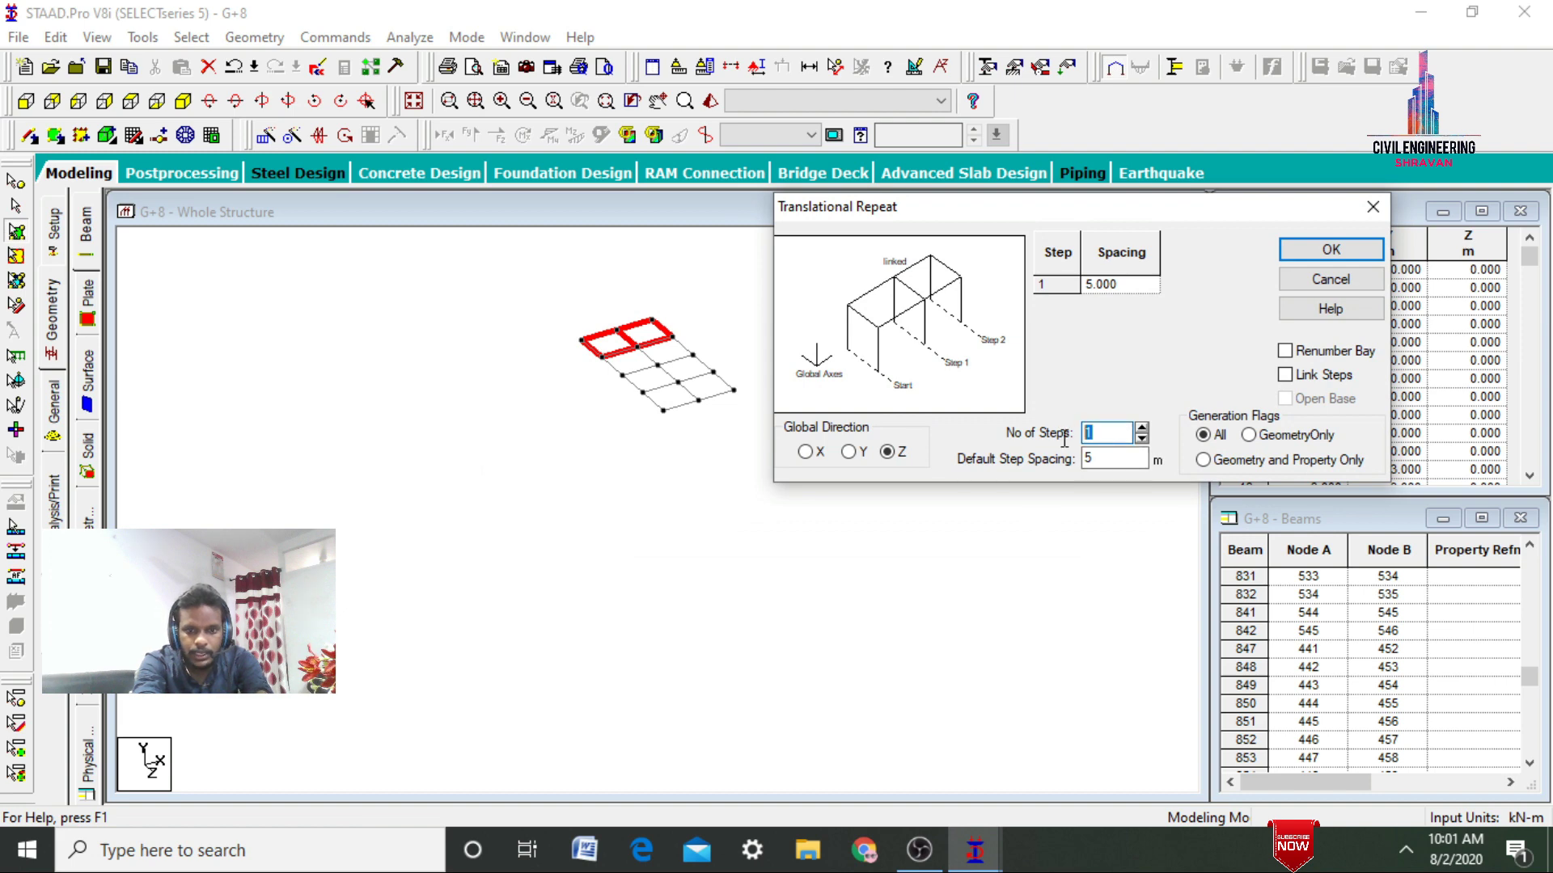
type("3")
key("Tab")
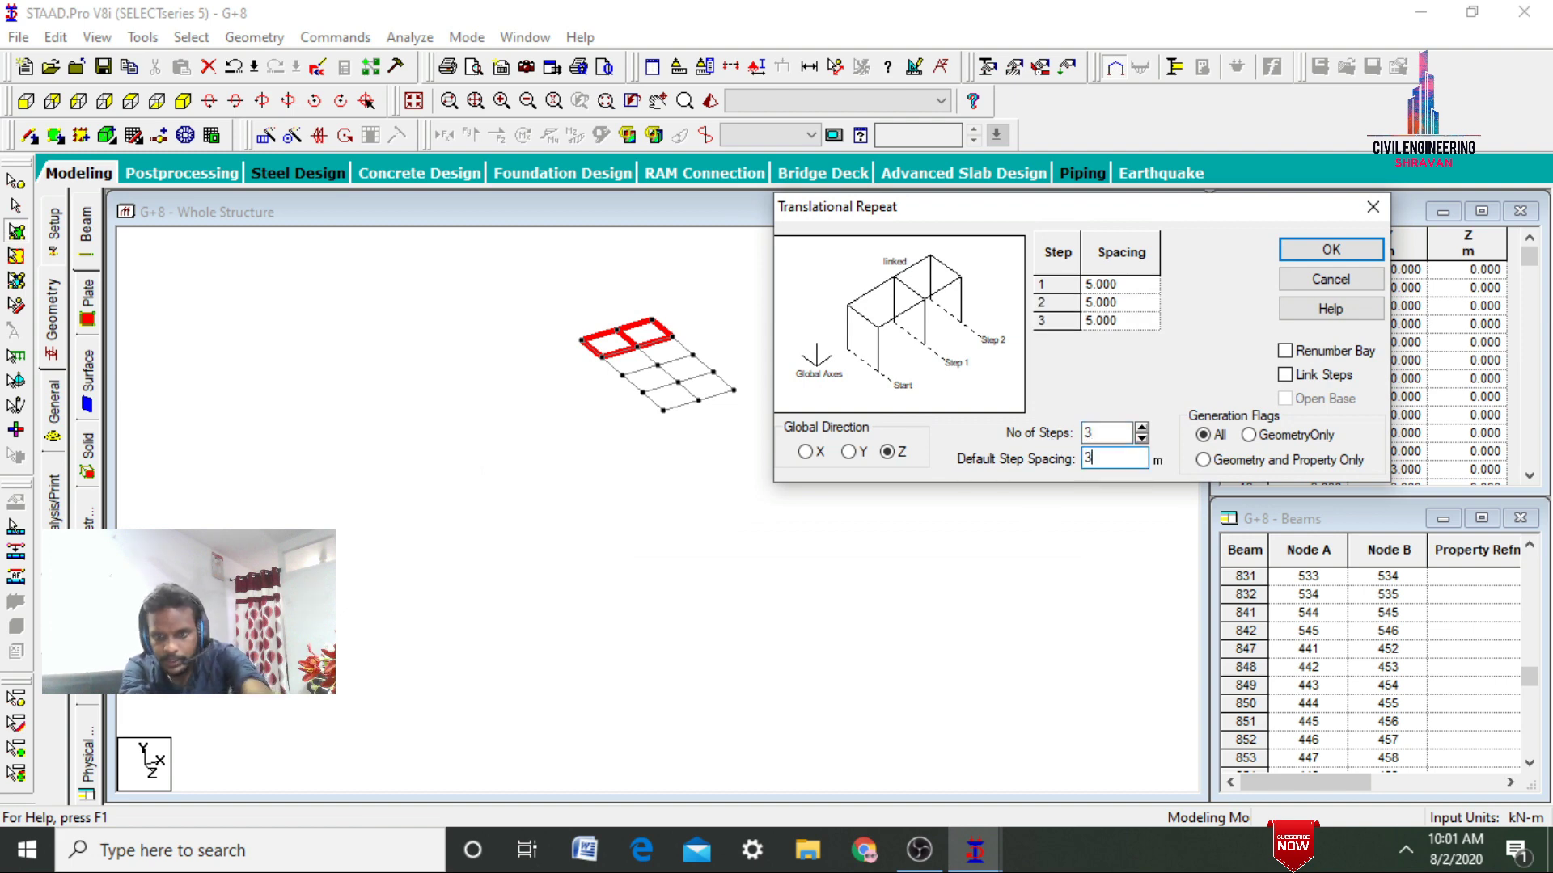
left_click(1330, 249)
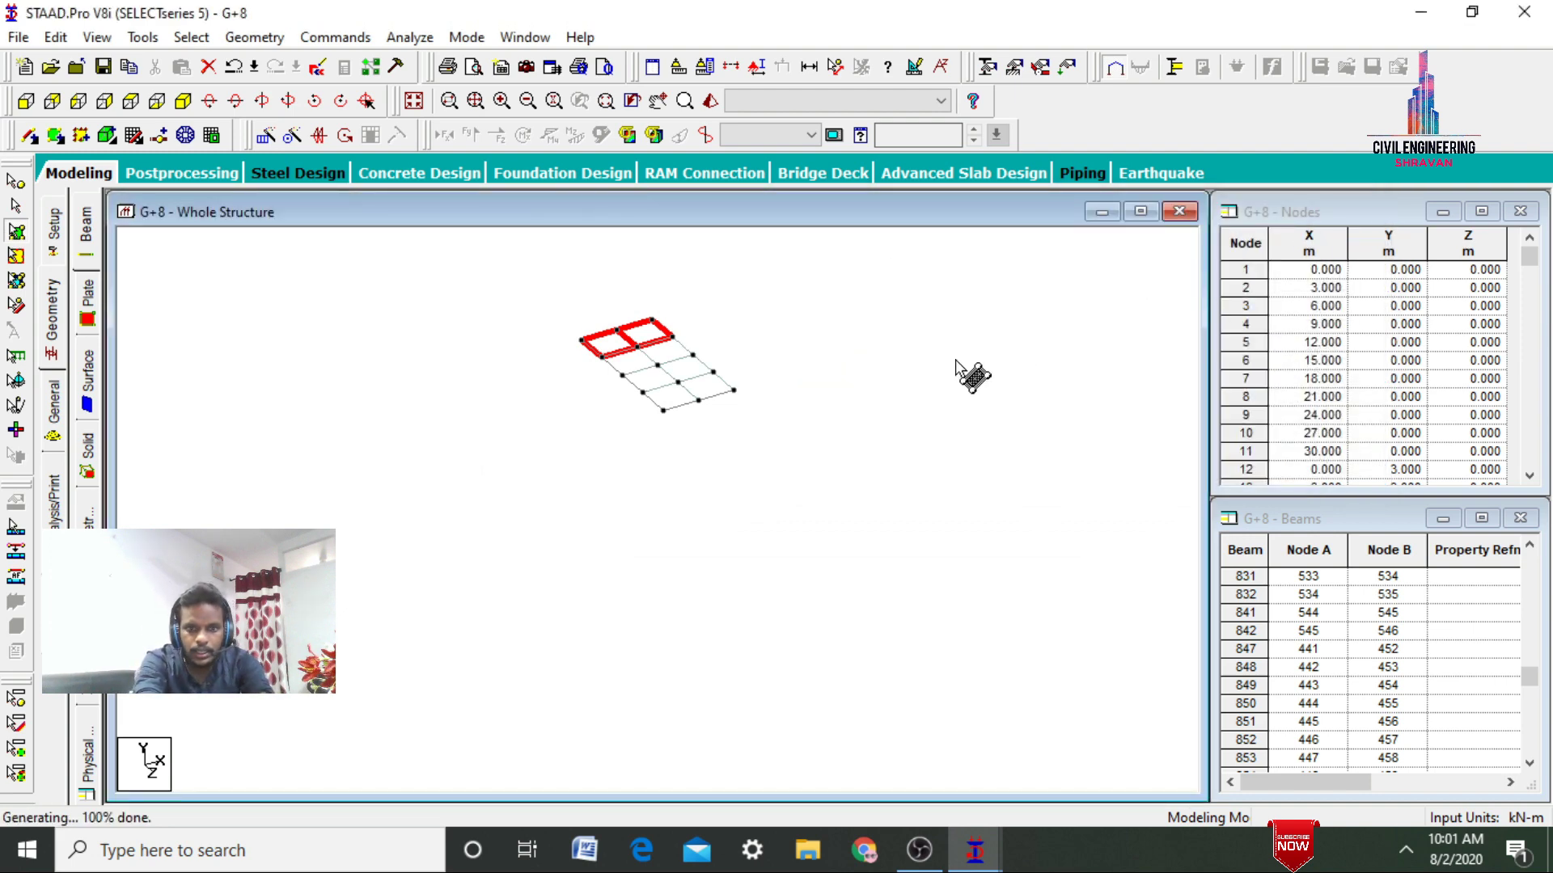
Copy all 24 m floor plates upward along Y with Translational Repeat, using 1 step at 3 m spacing
left_click(404, 103)
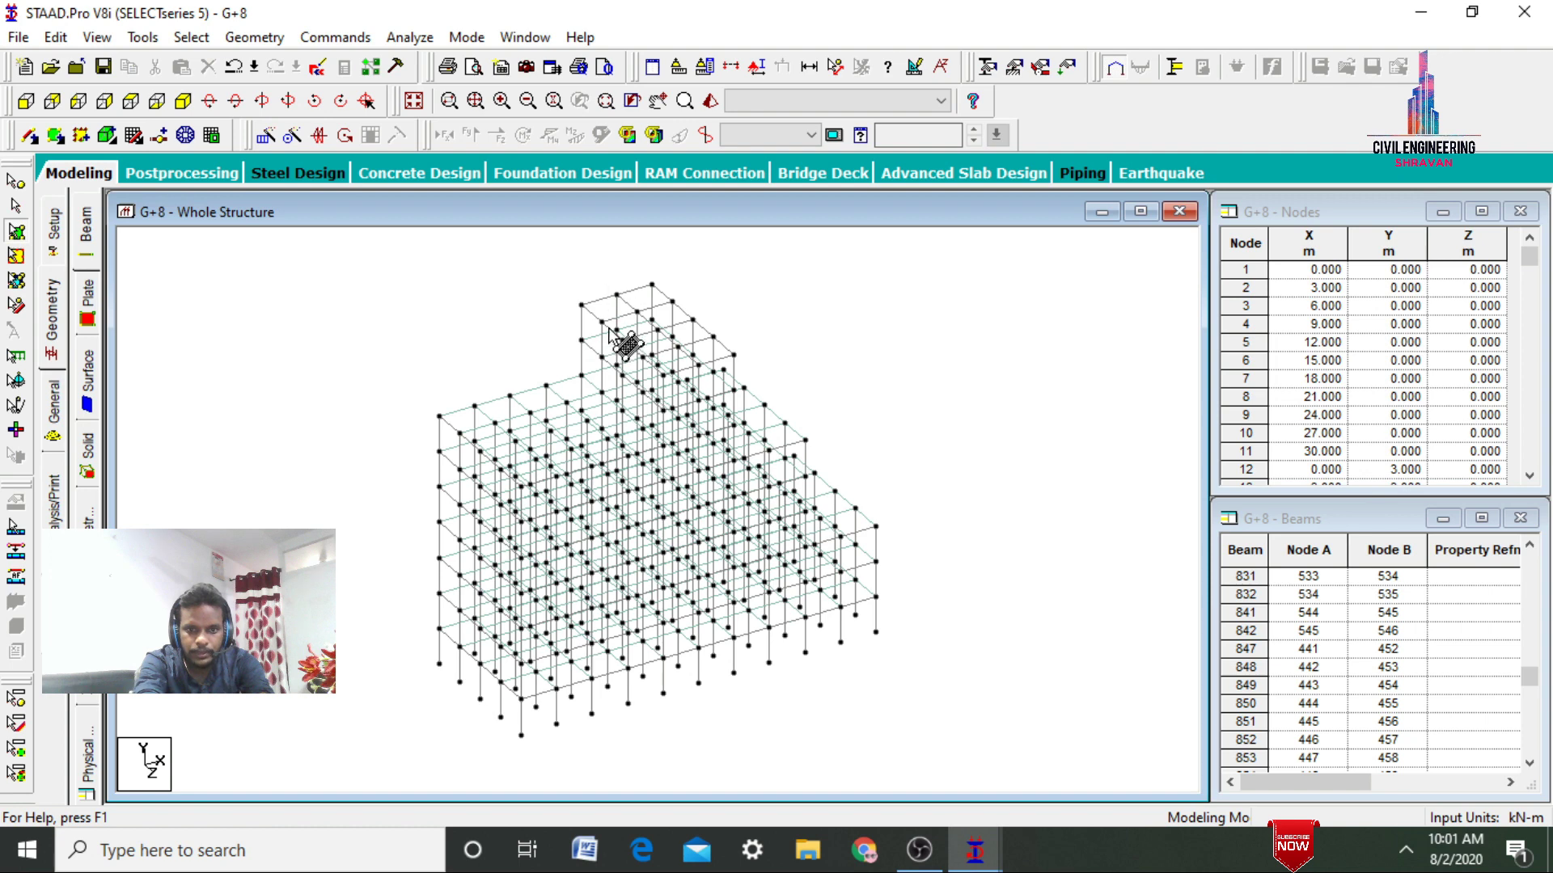
left_click(52, 101)
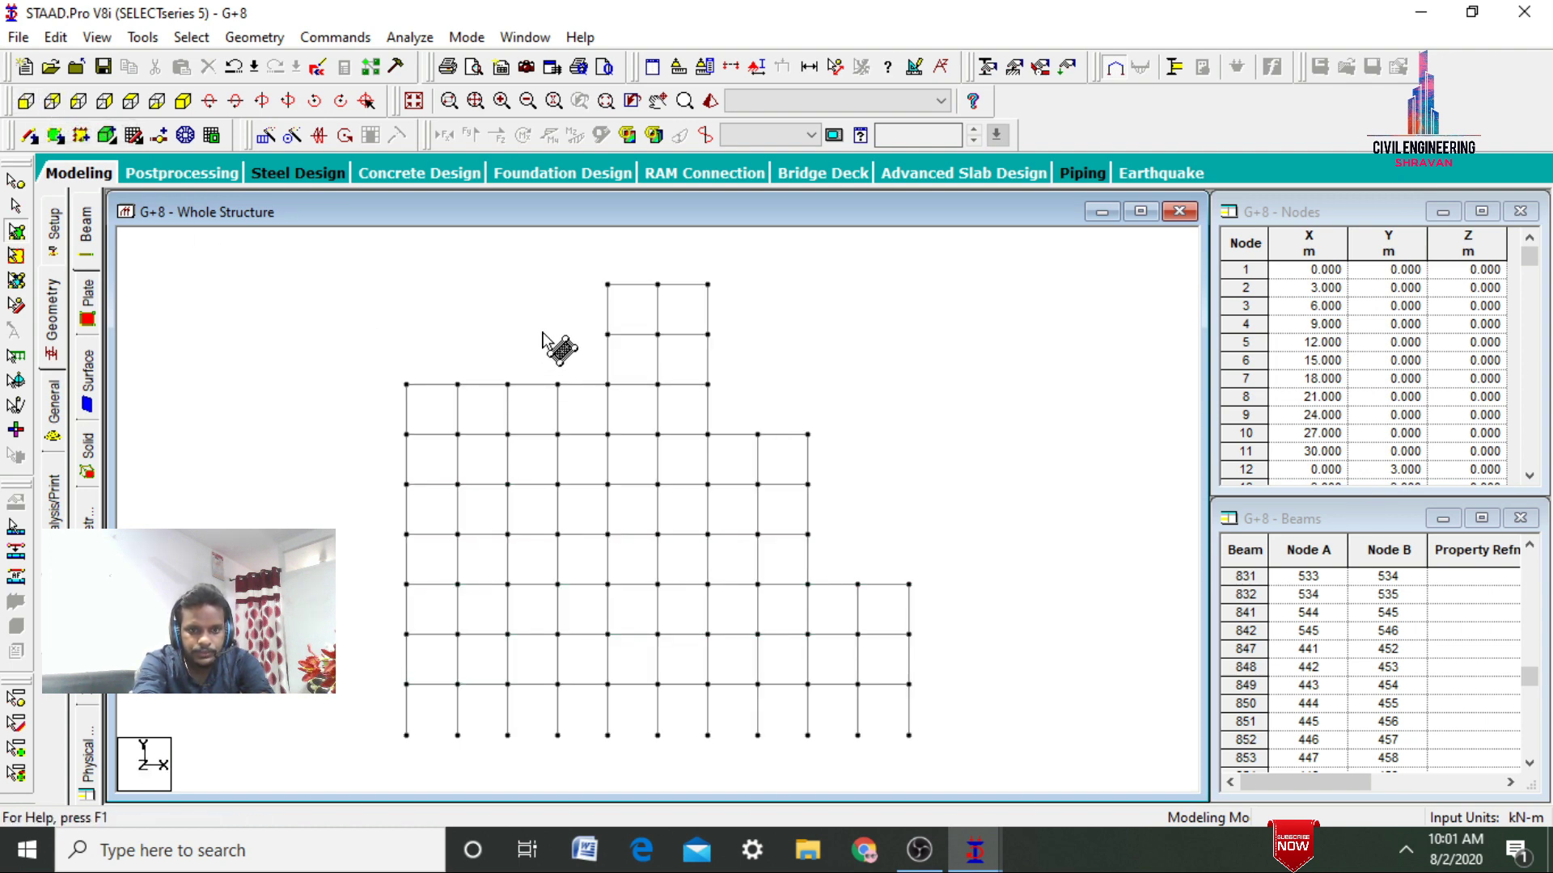
left_click_drag(555, 328, 728, 343)
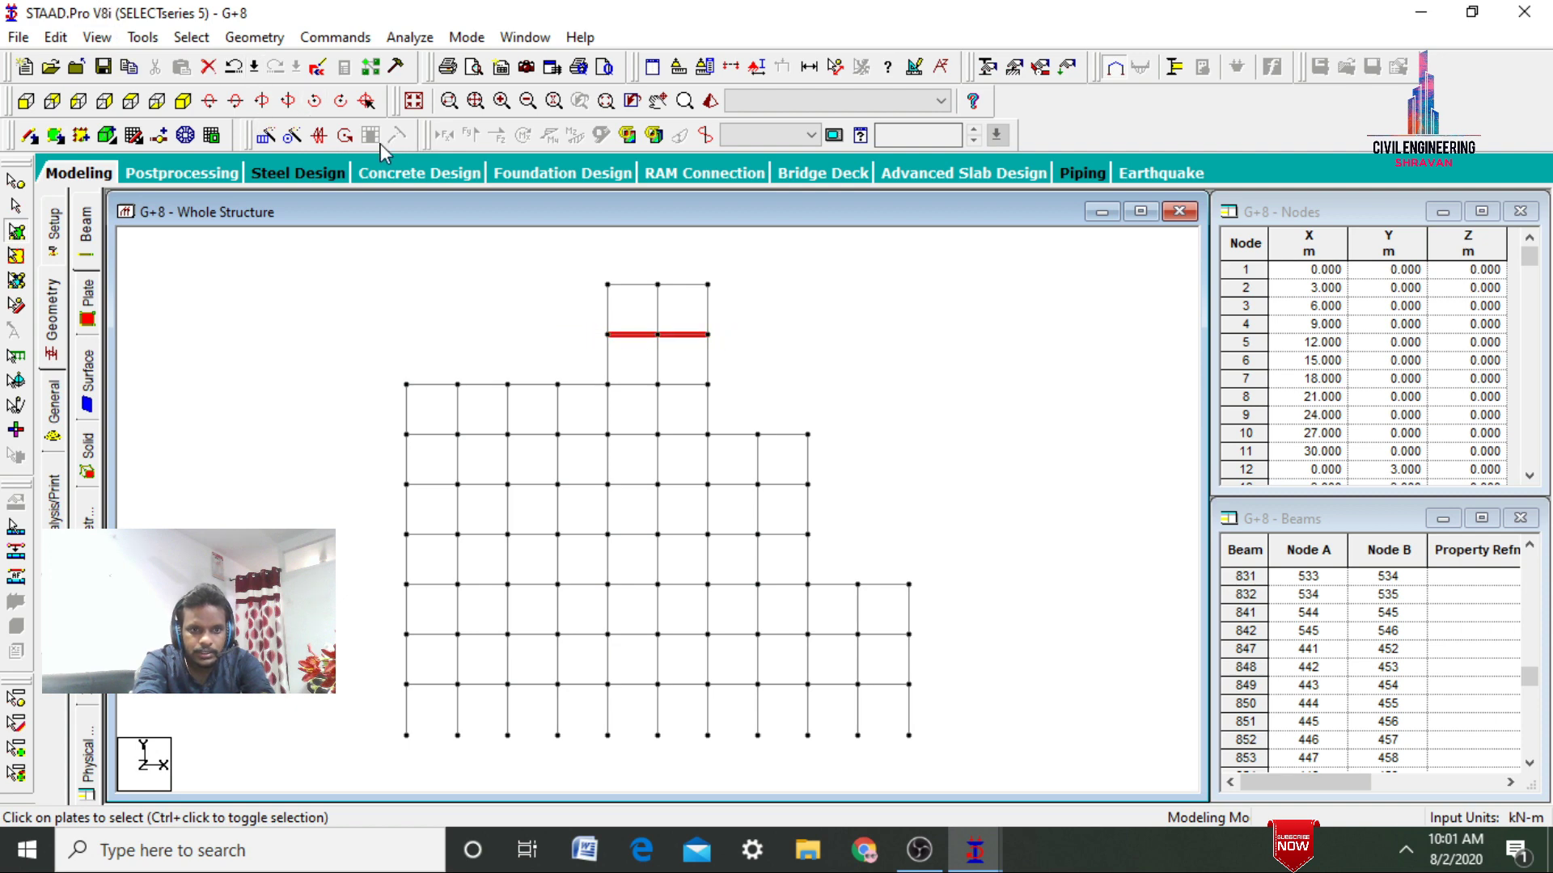
left_click(265, 135)
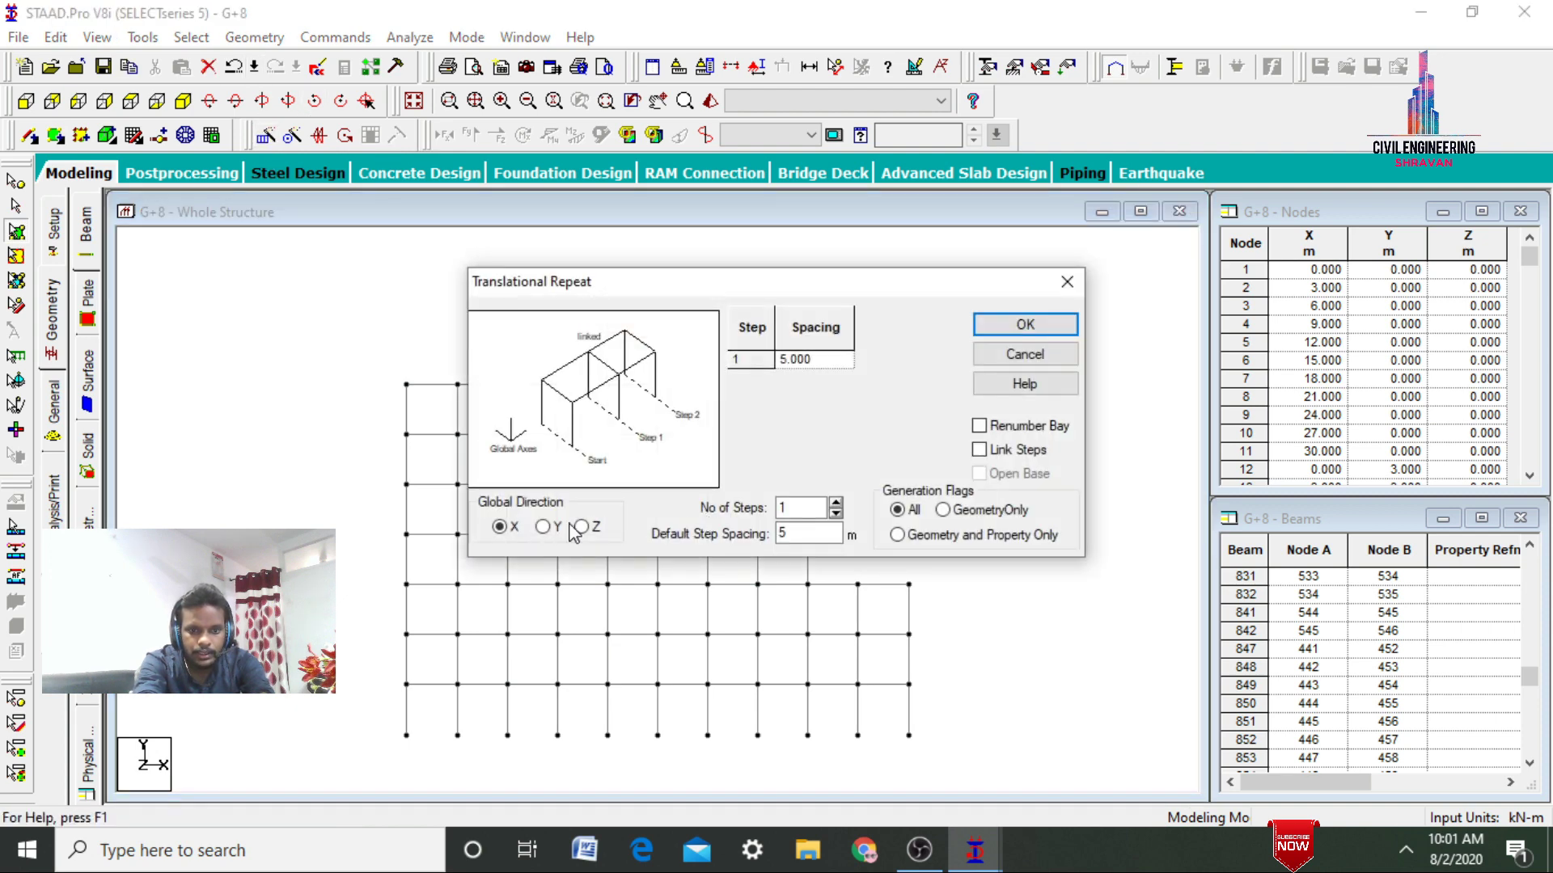
left_click(545, 528)
double_click(833, 534)
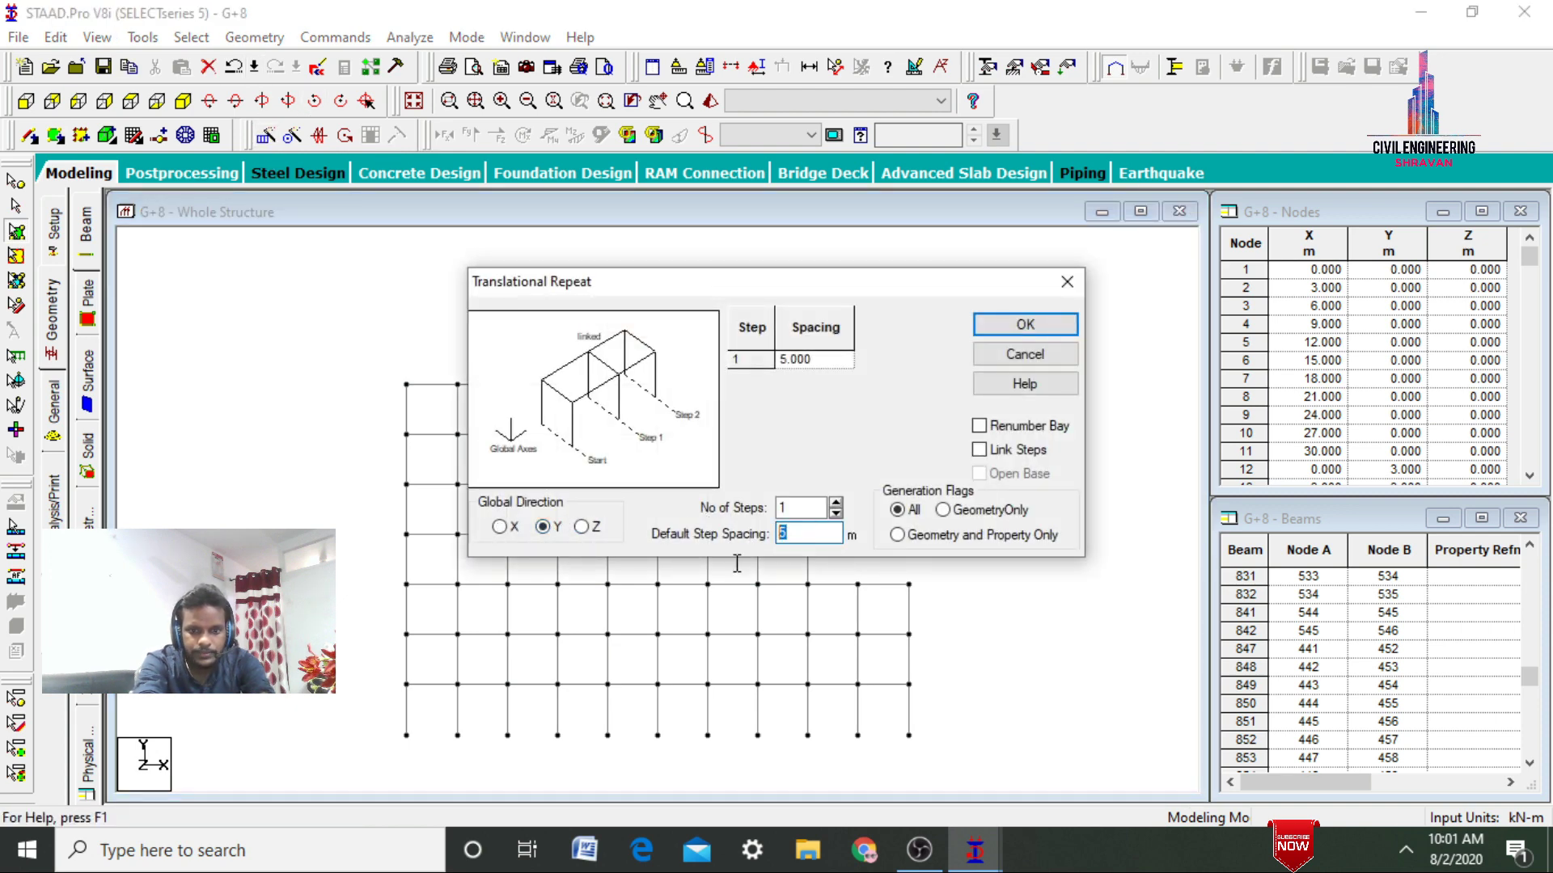
type("3")
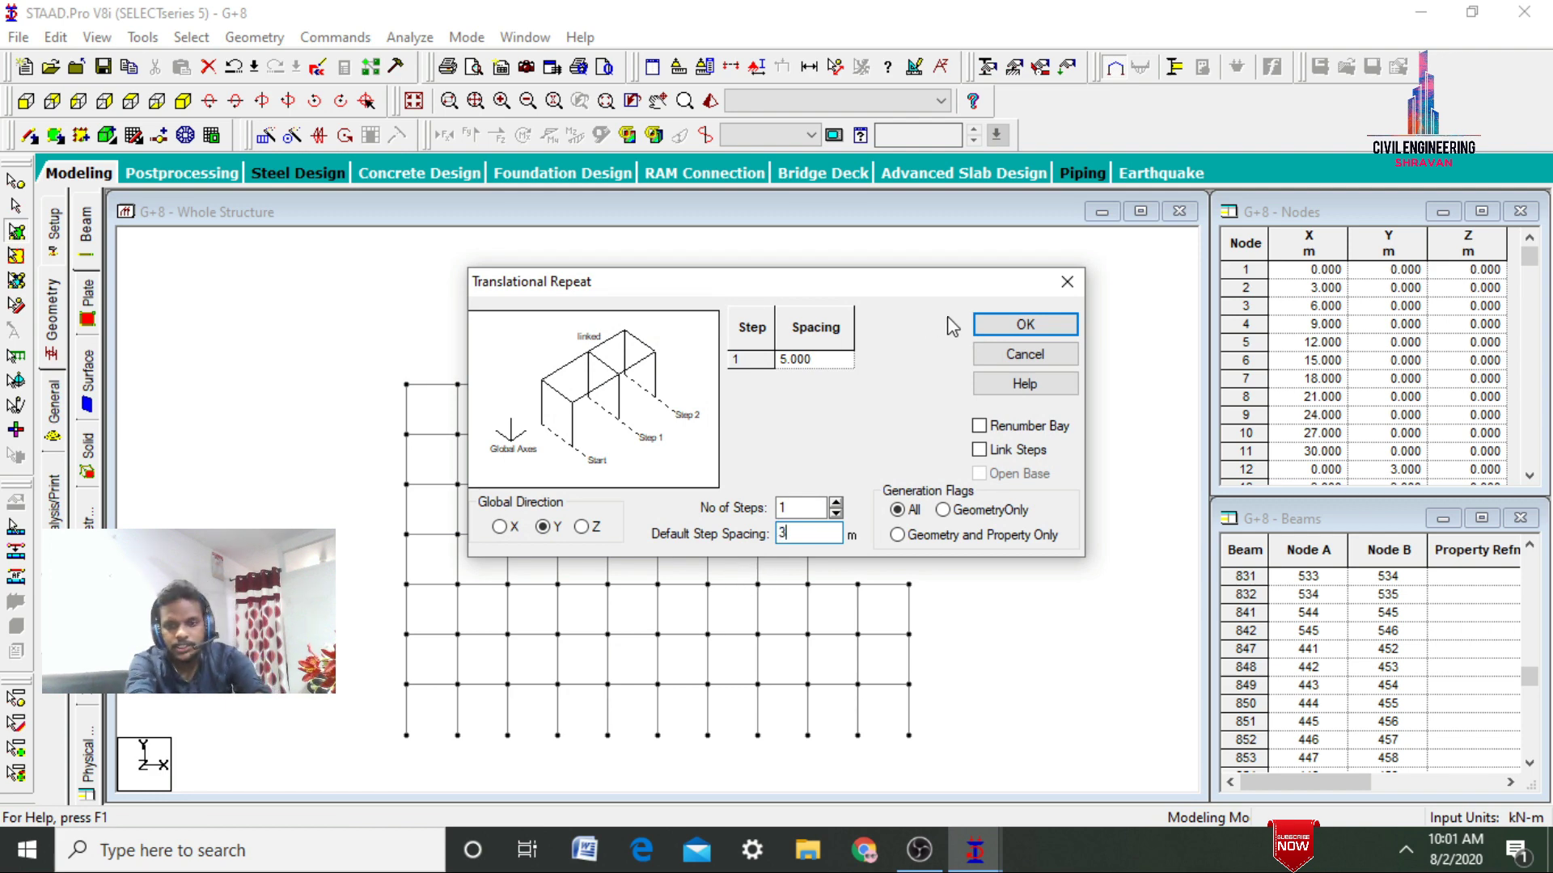
left_click(1014, 327)
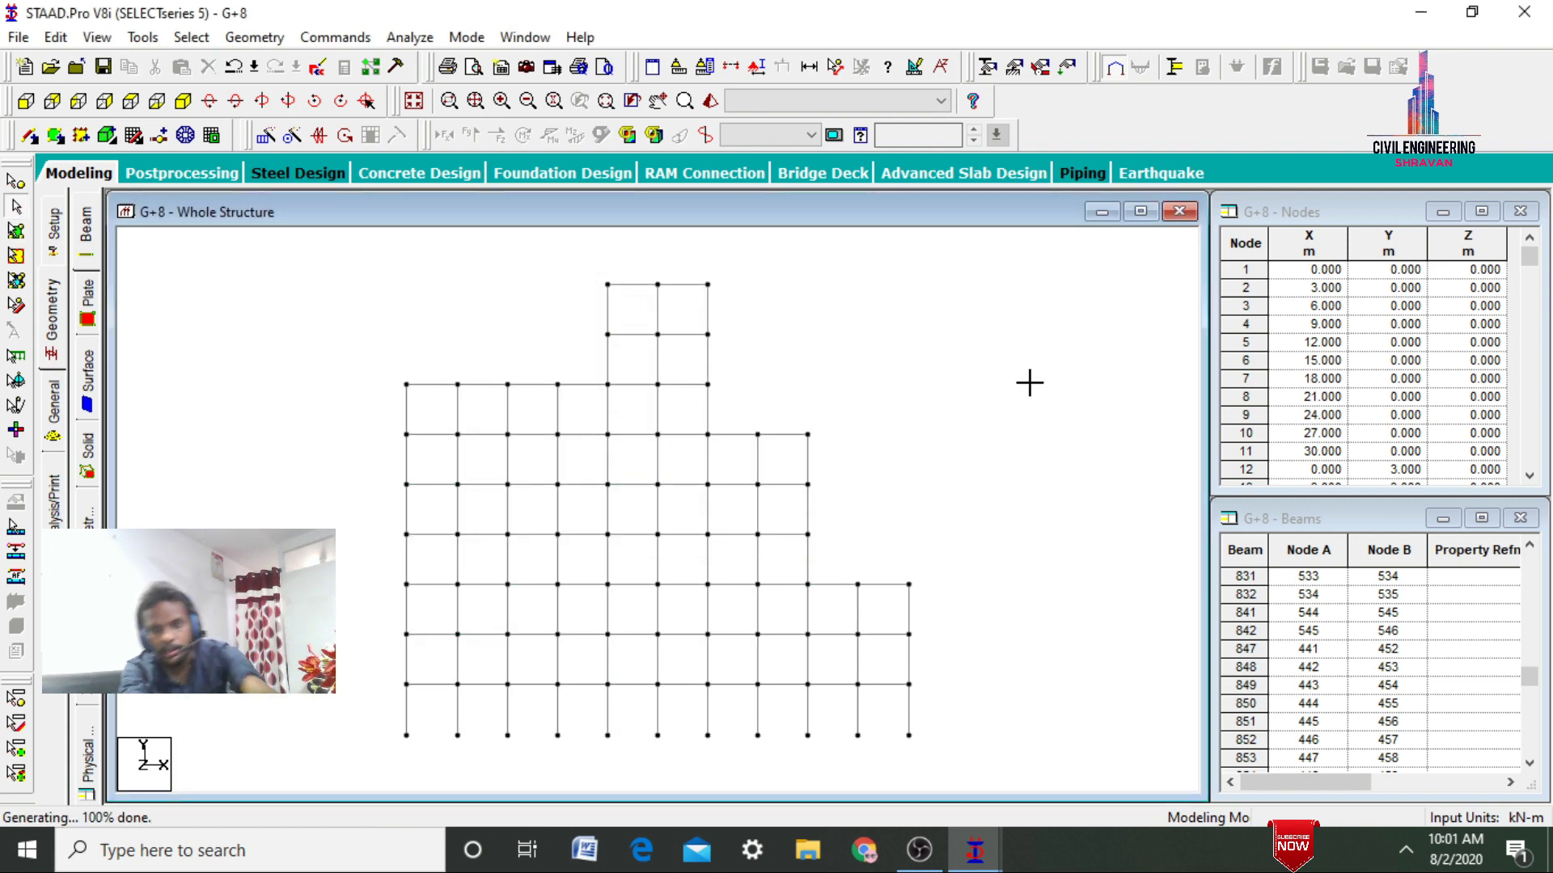
Examine the floor slabs at every level in a full-size 3D rendered view of the whole structure
left_click(183, 101)
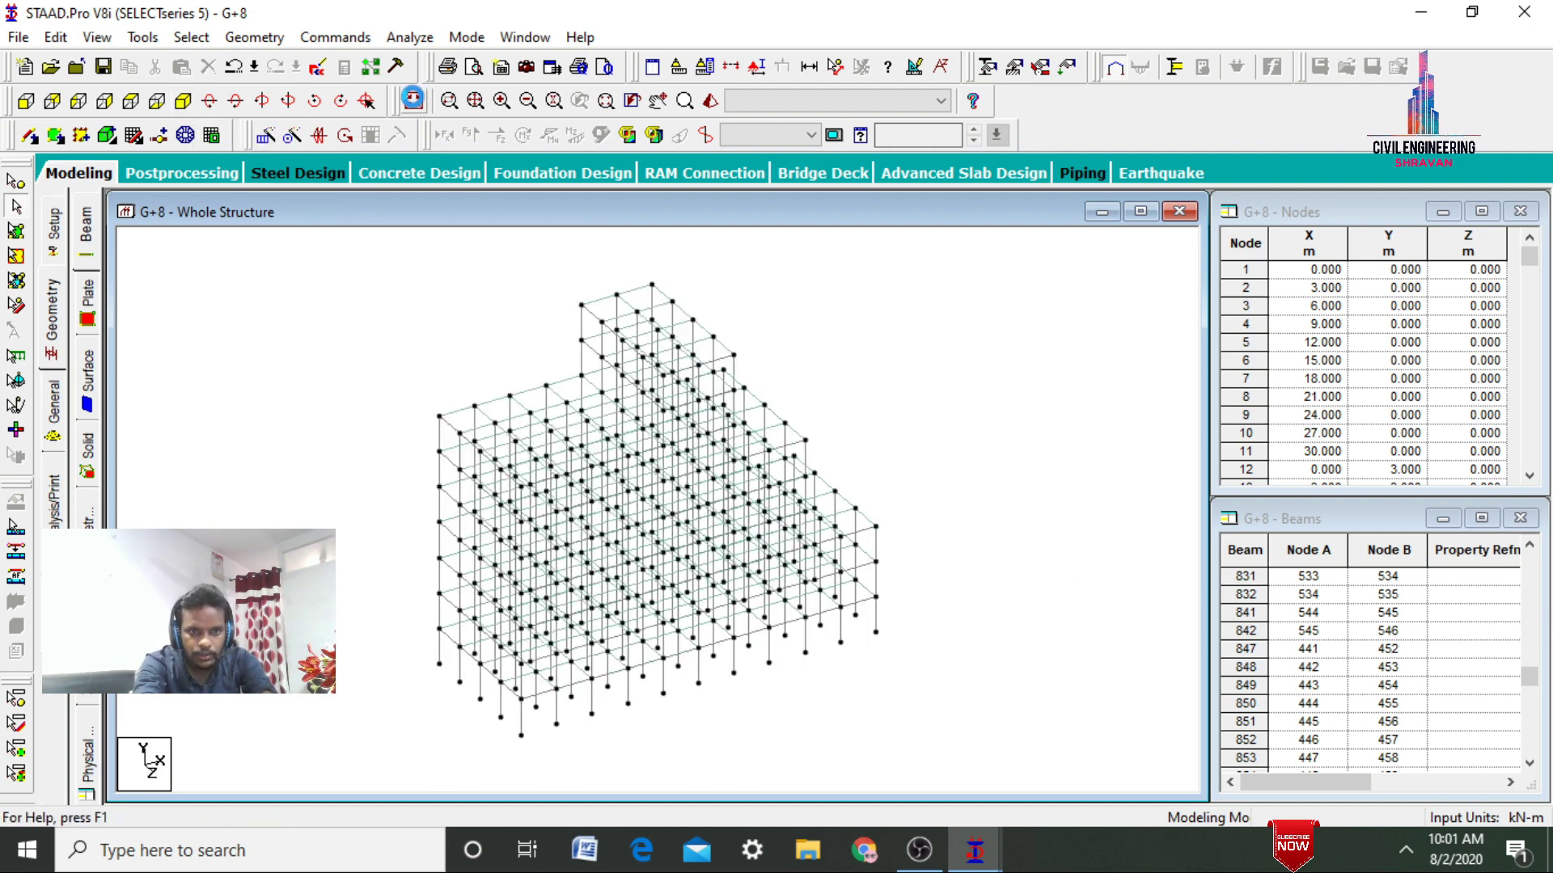
left_click(710, 101)
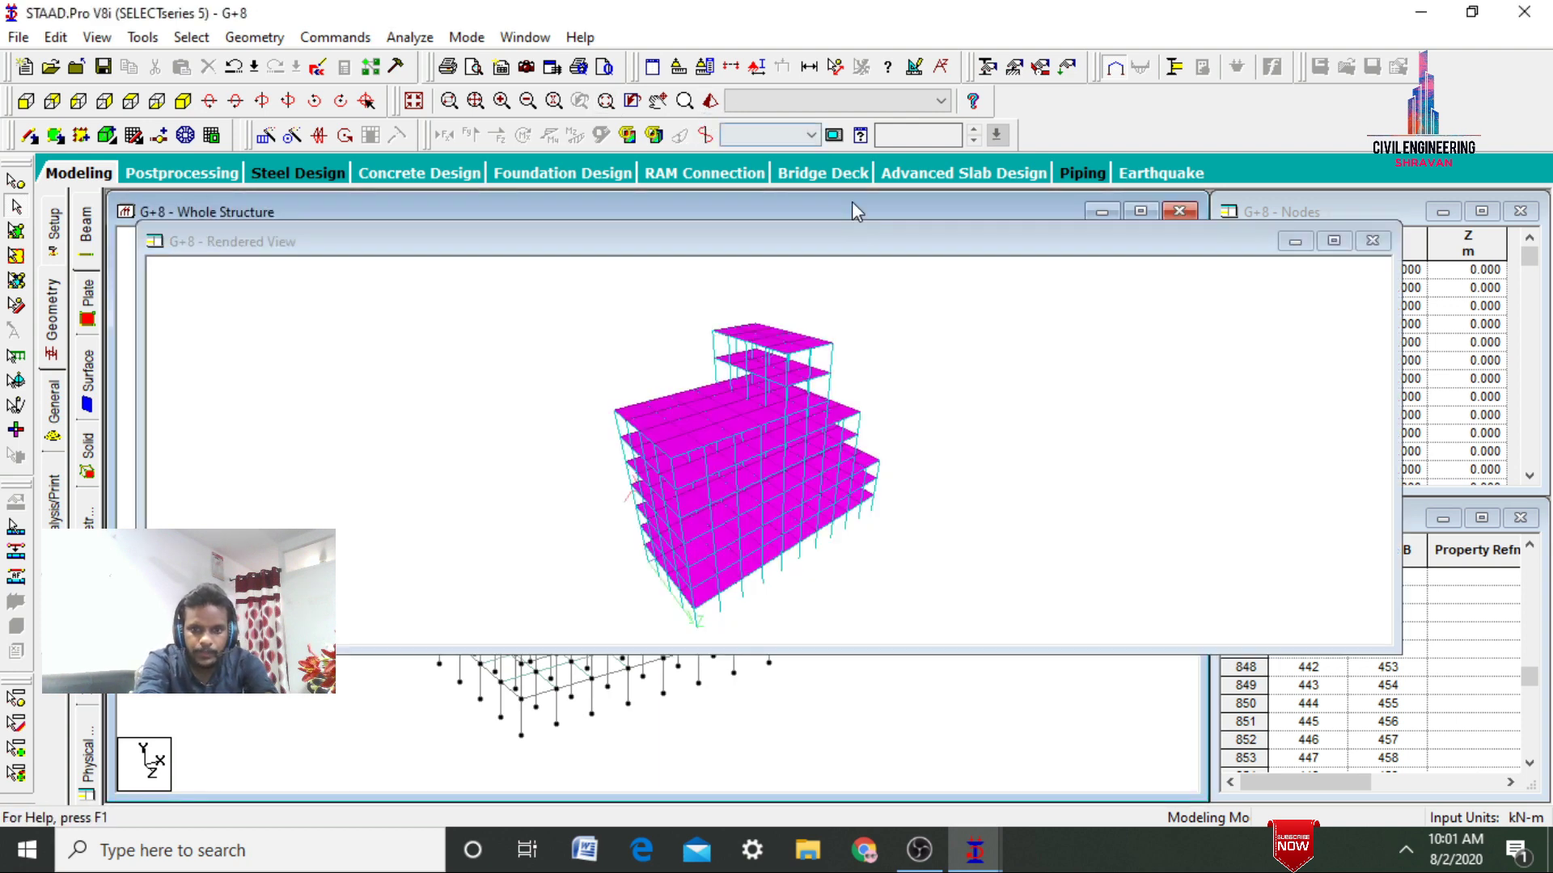
left_click(1333, 240)
left_click_drag(1004, 542, 396, 370)
left_click_drag(1029, 536, 879, 608)
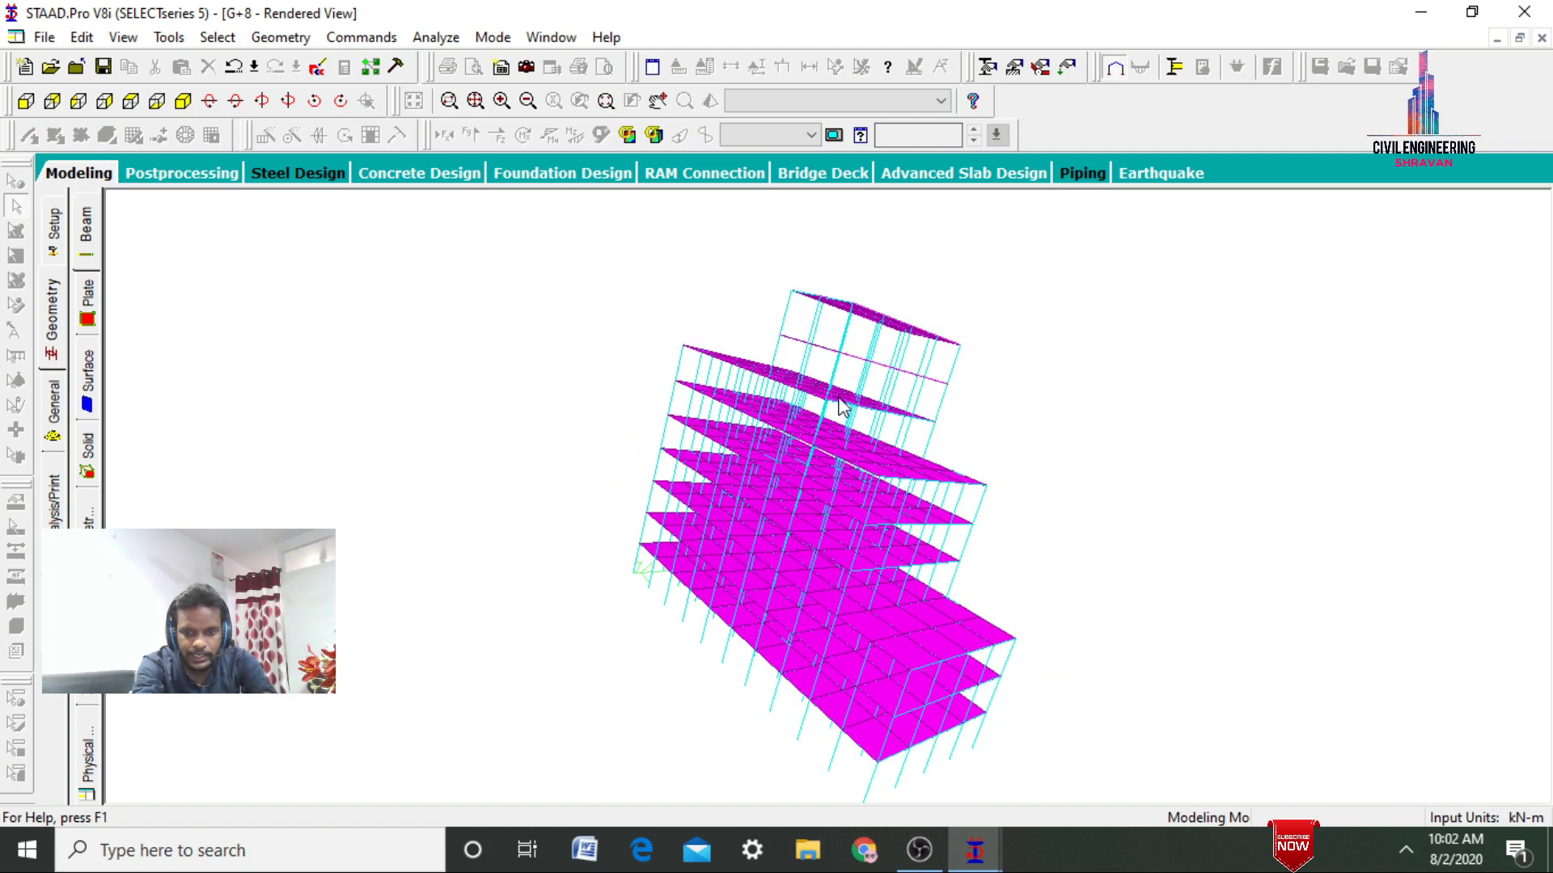
left_click_drag(867, 368, 829, 370)
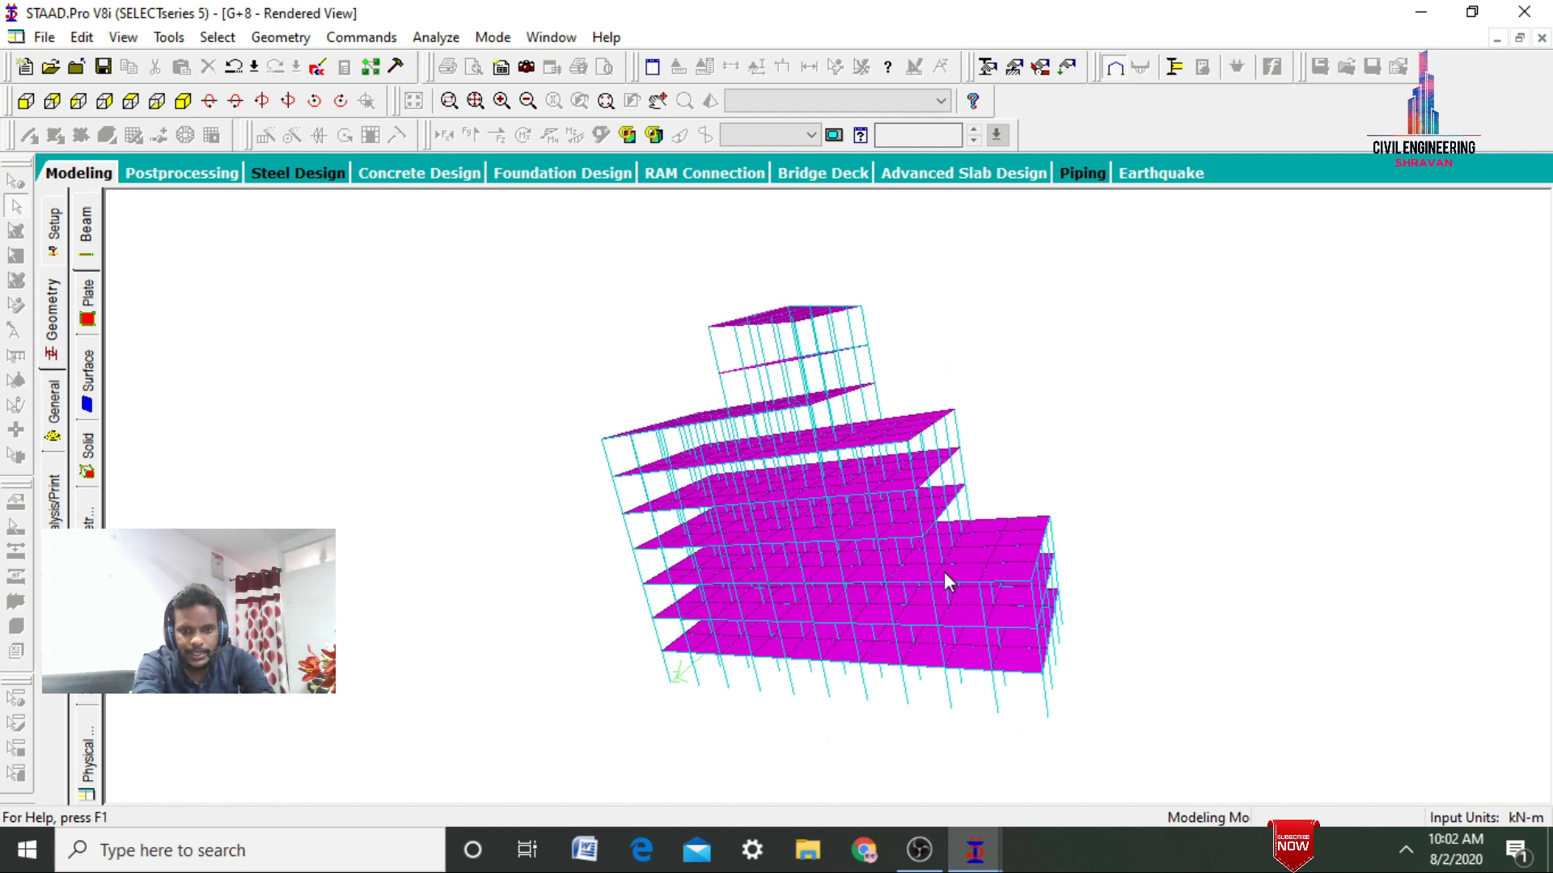
Define a rectangular concrete section property with YD 0.5 m and ZD 0.3 m
left_click(55, 398)
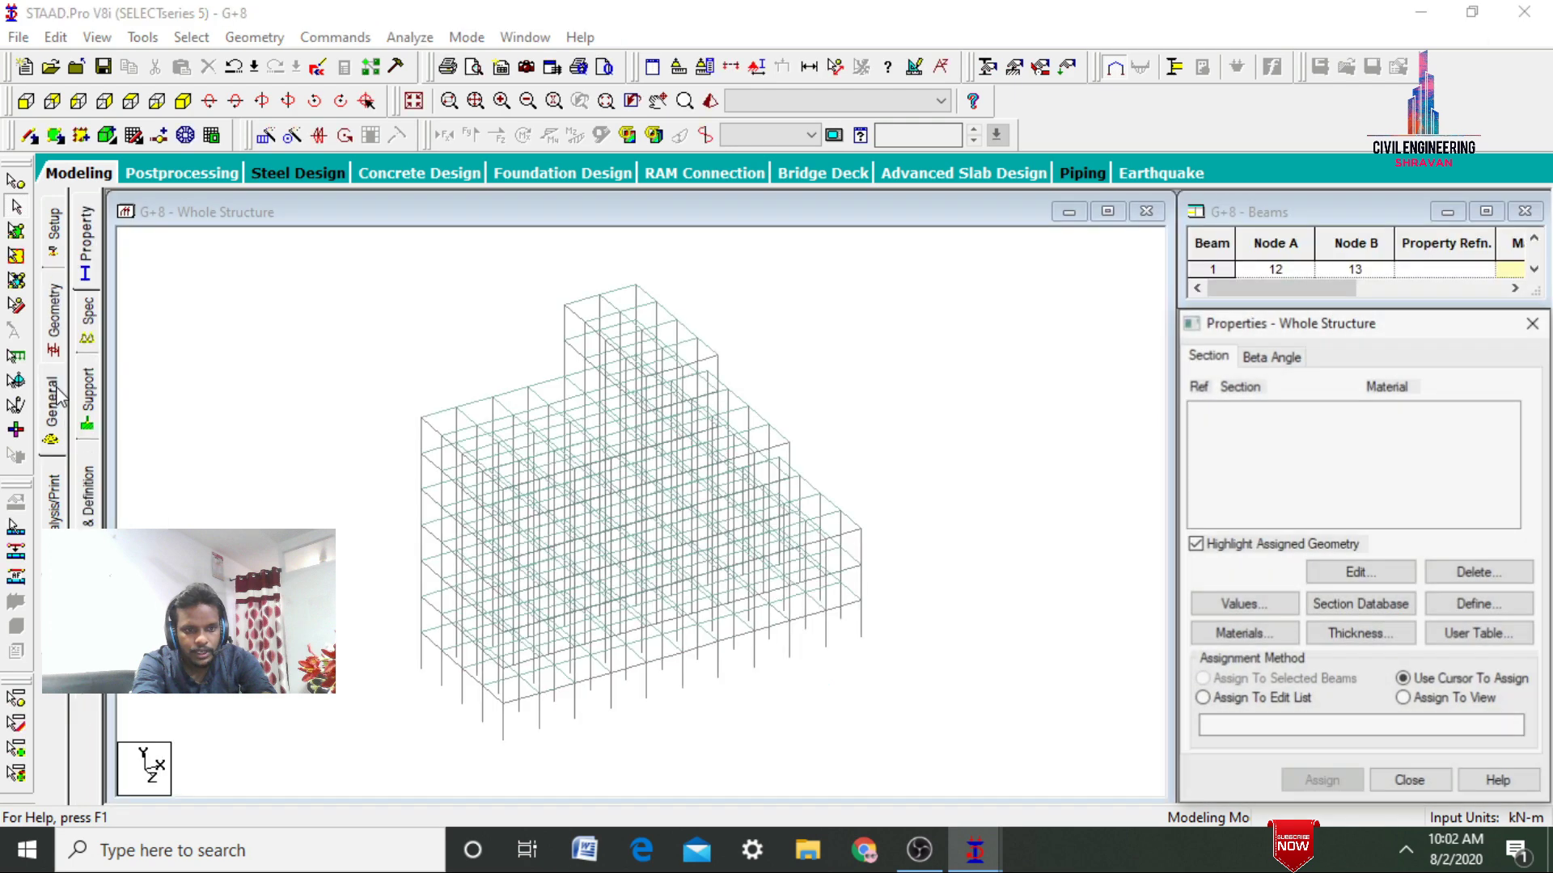
left_click(1489, 607)
left_click(447, 245)
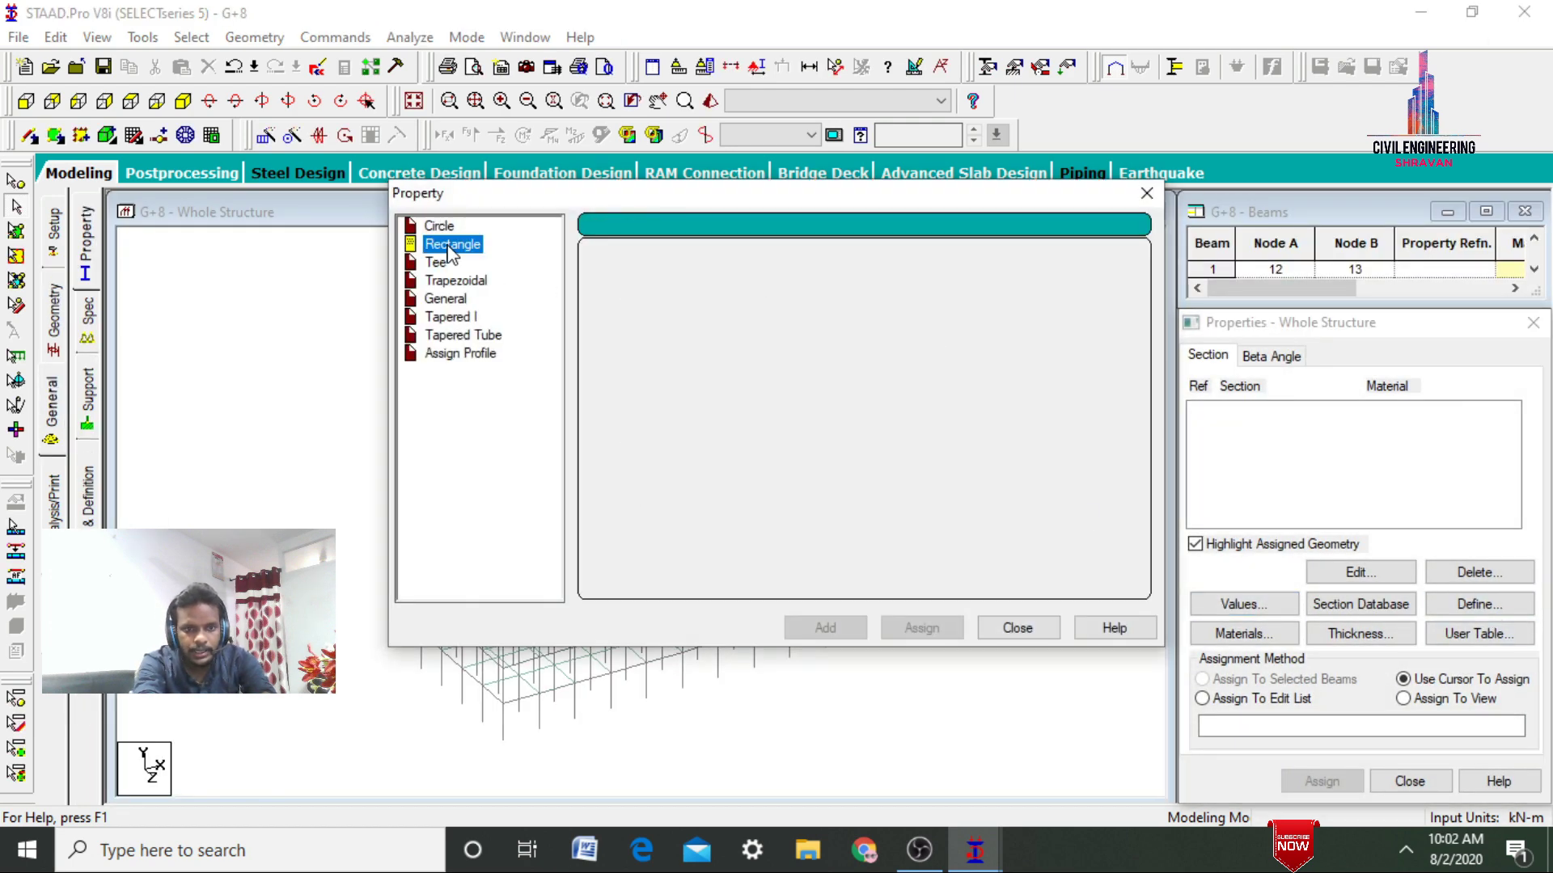
left_click(876, 350)
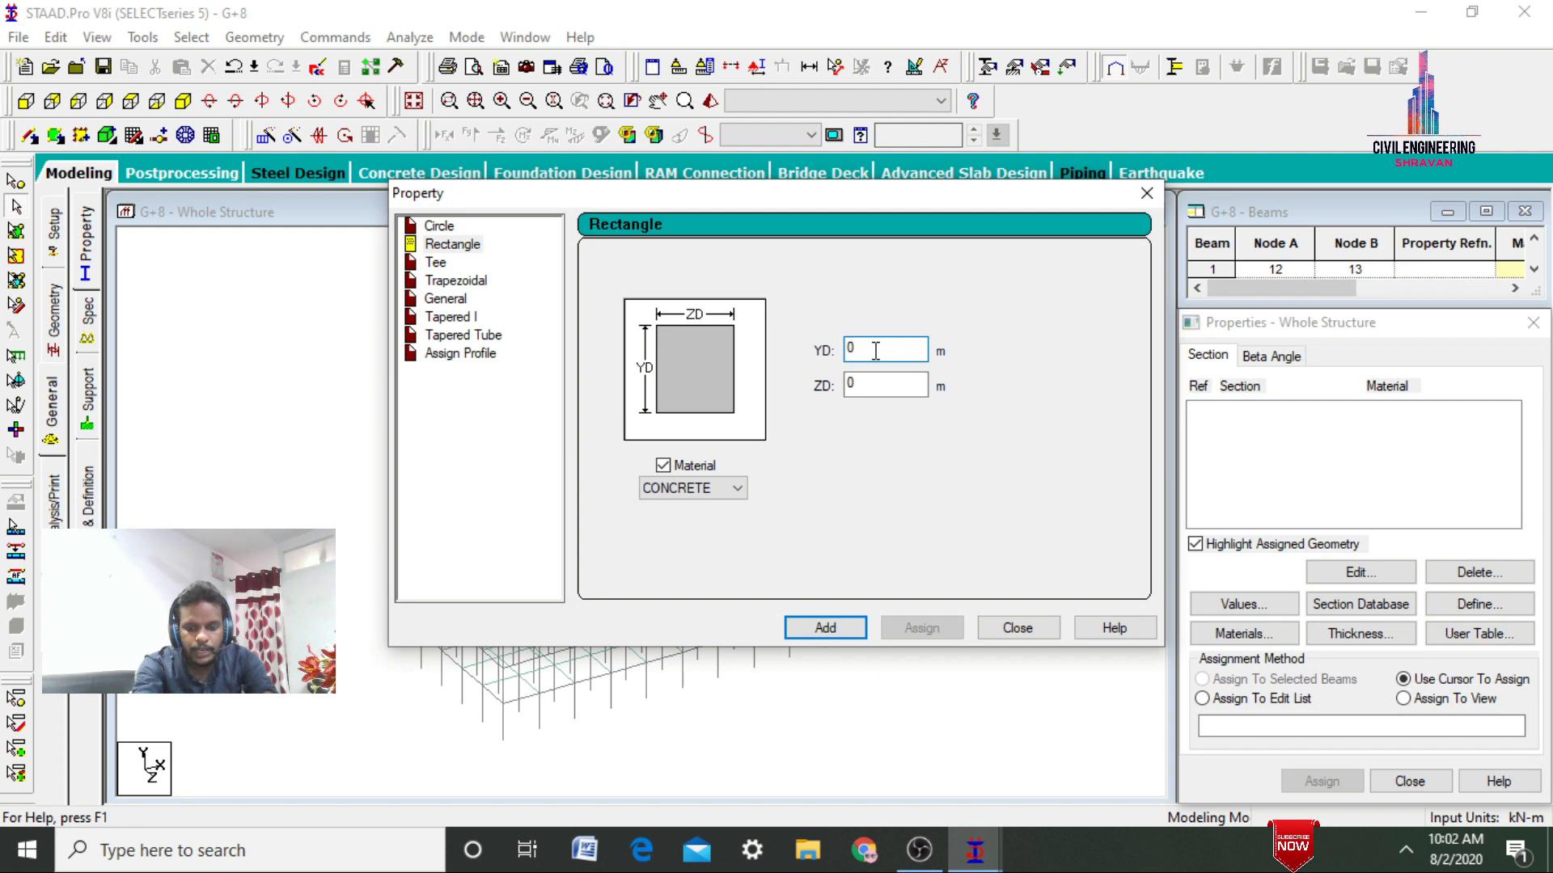
type(".5")
key("Tab")
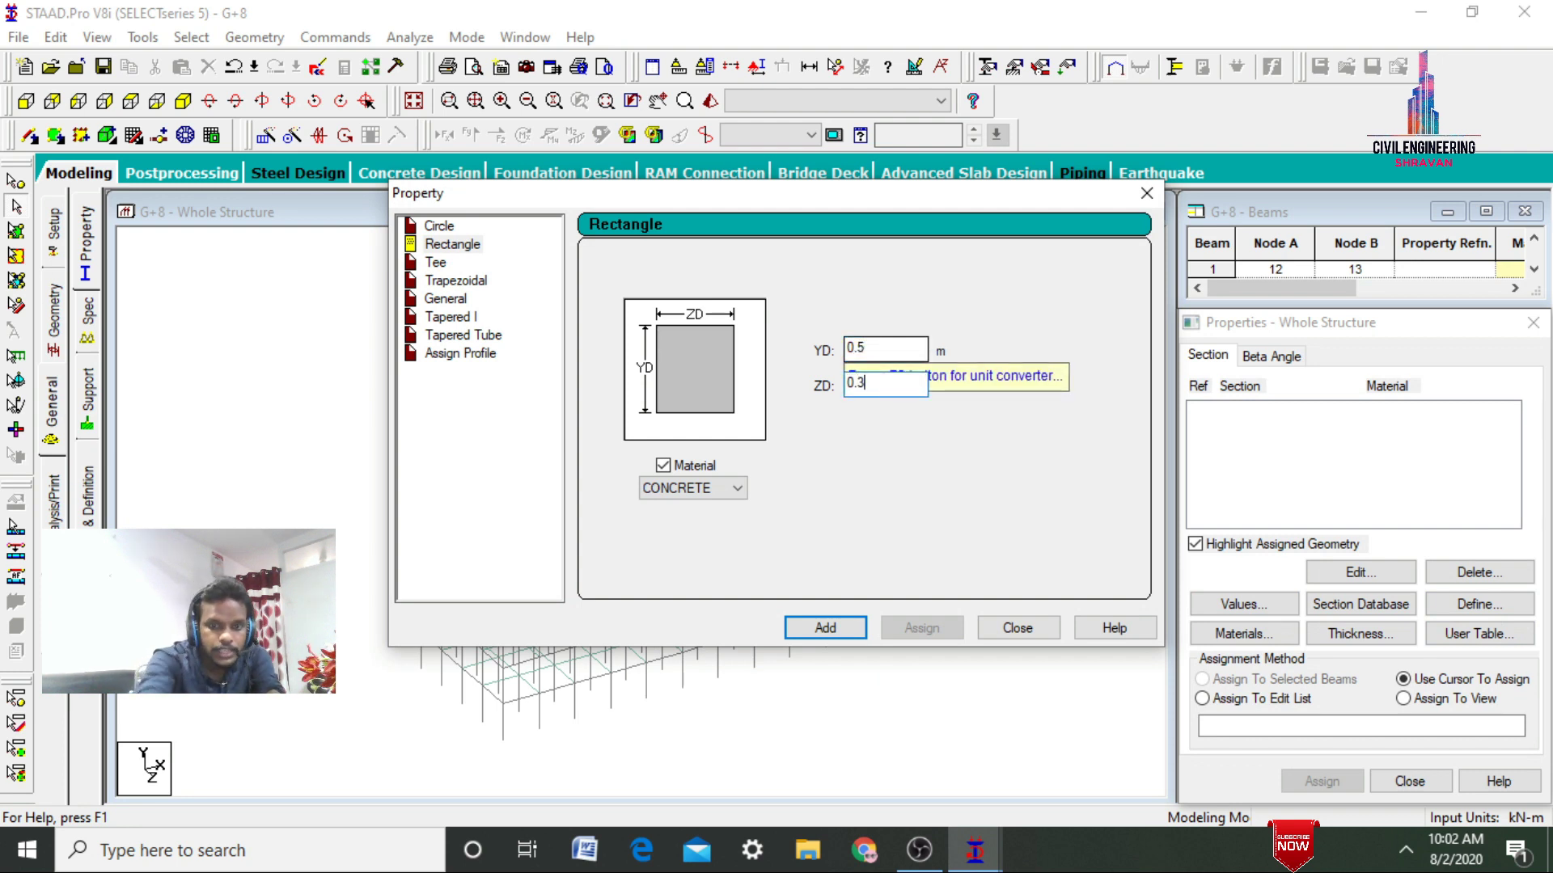
type("0.3")
left_click(825, 628)
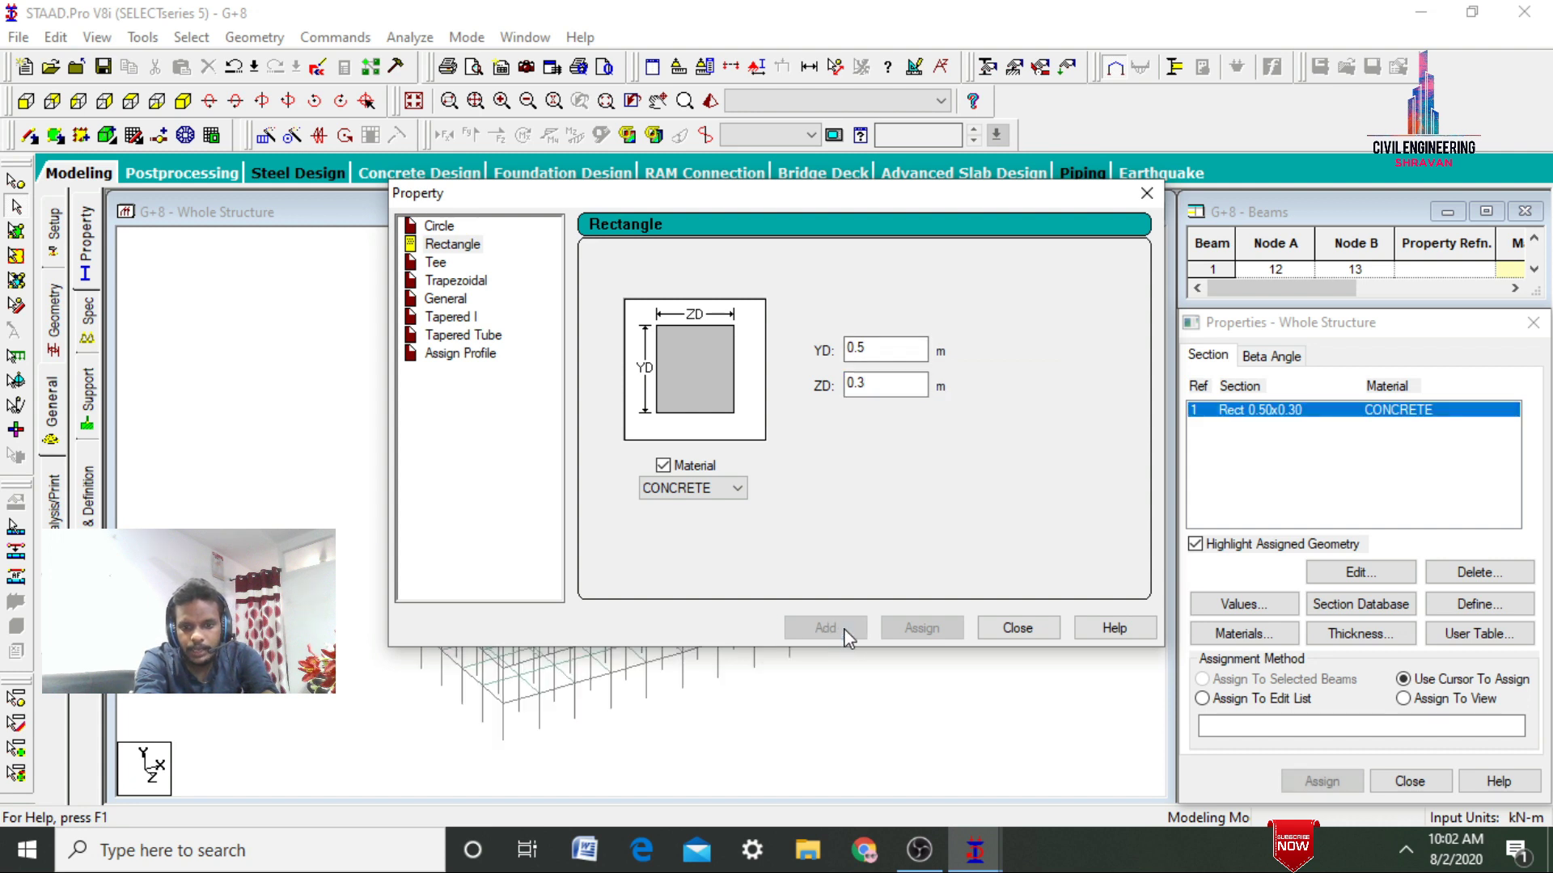
Add a second rectangular concrete section with YD 0.5 m and ZD 0.5 m, and finish defining sections
key("BackSpace")
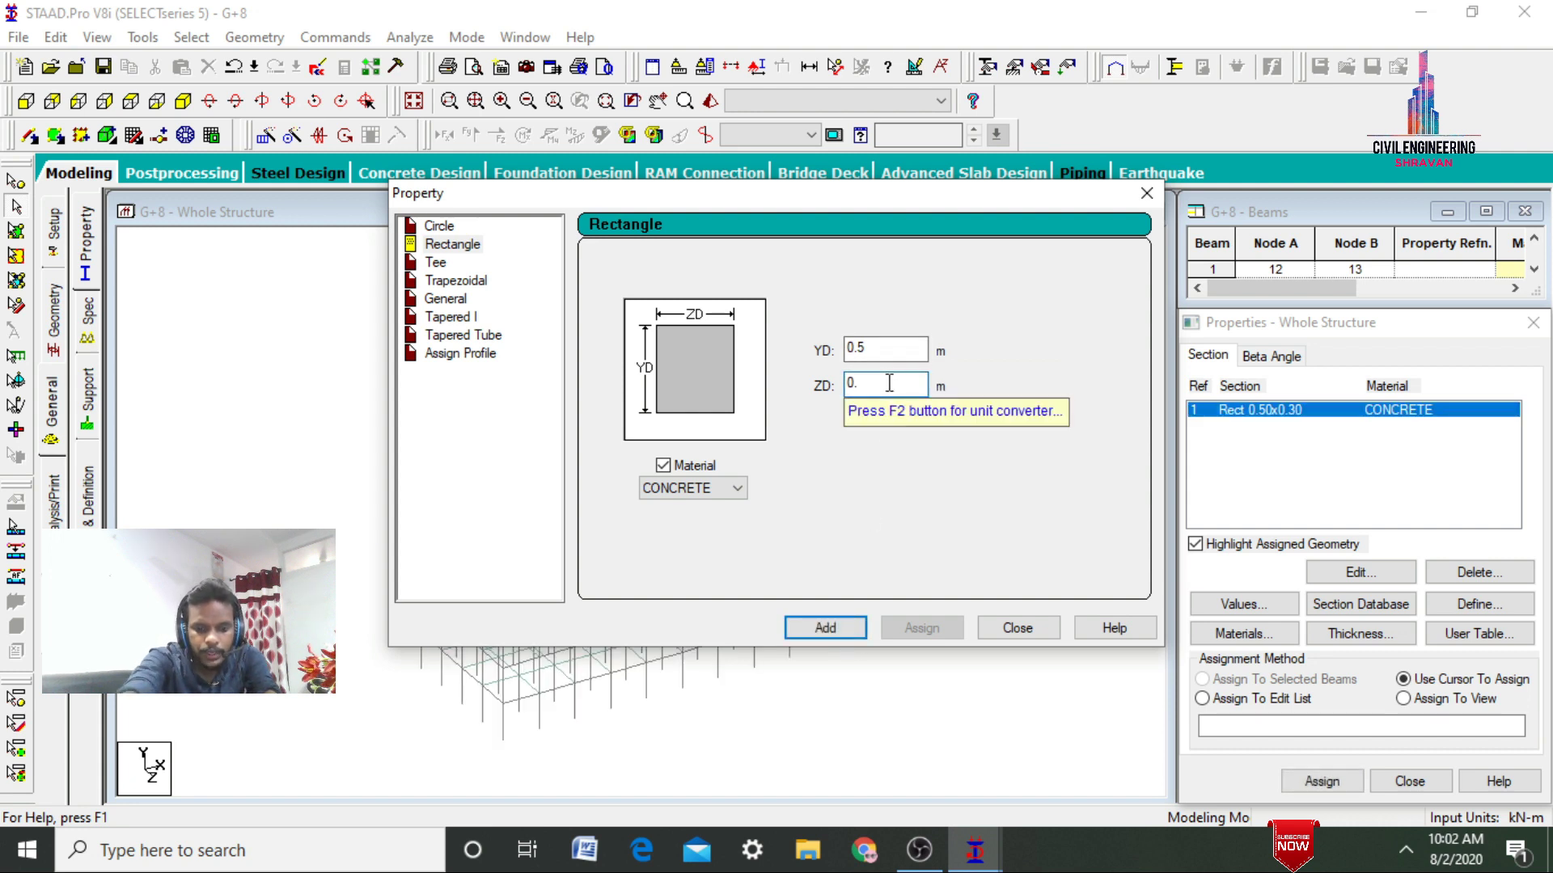
type("5")
left_click(821, 630)
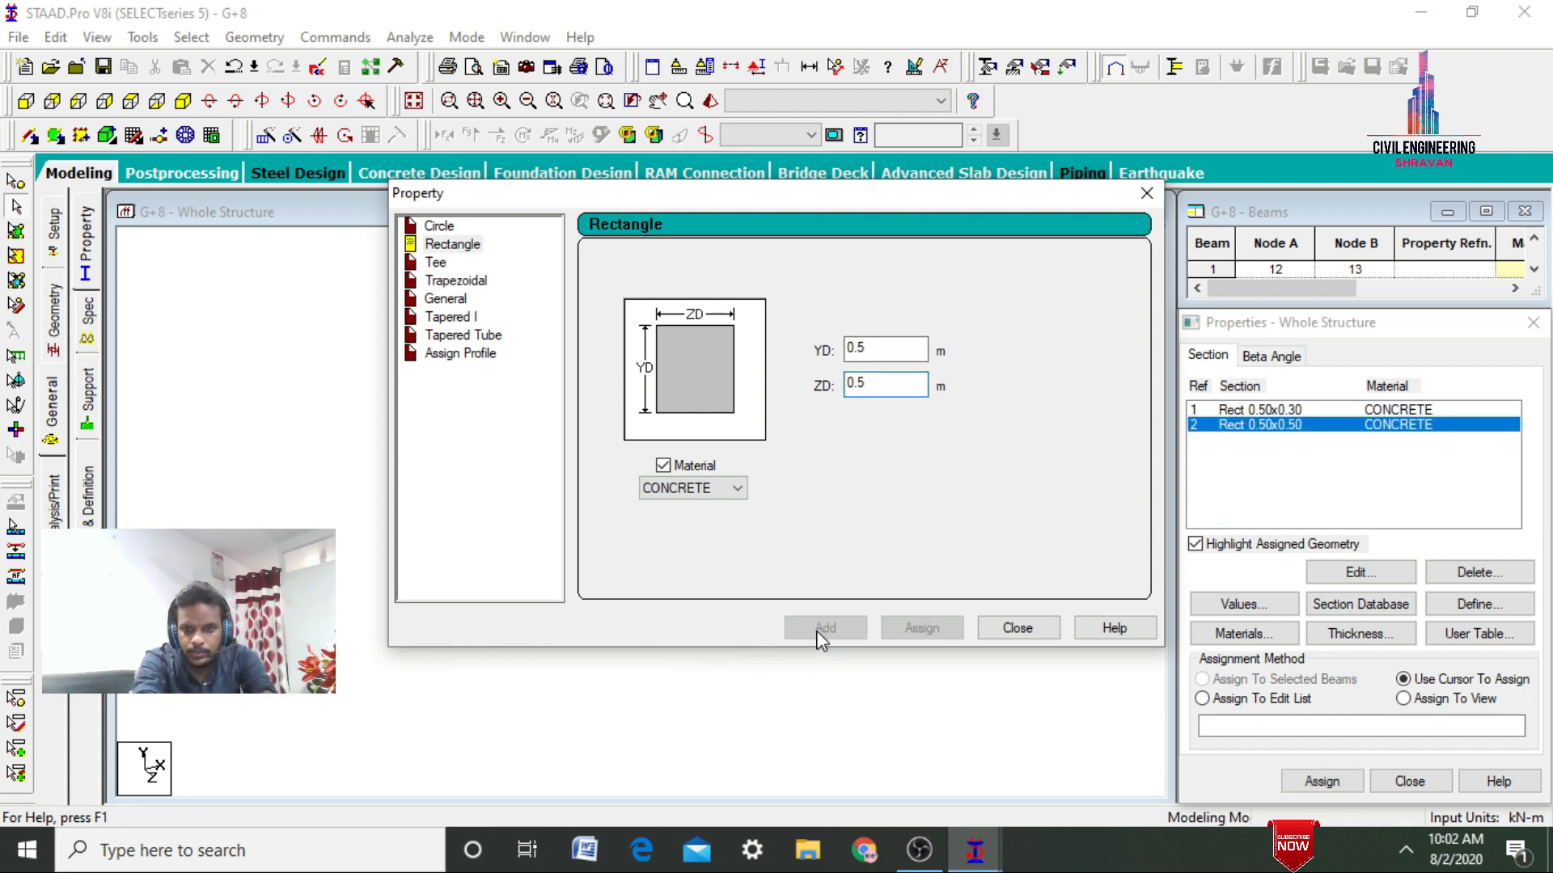
left_click(999, 629)
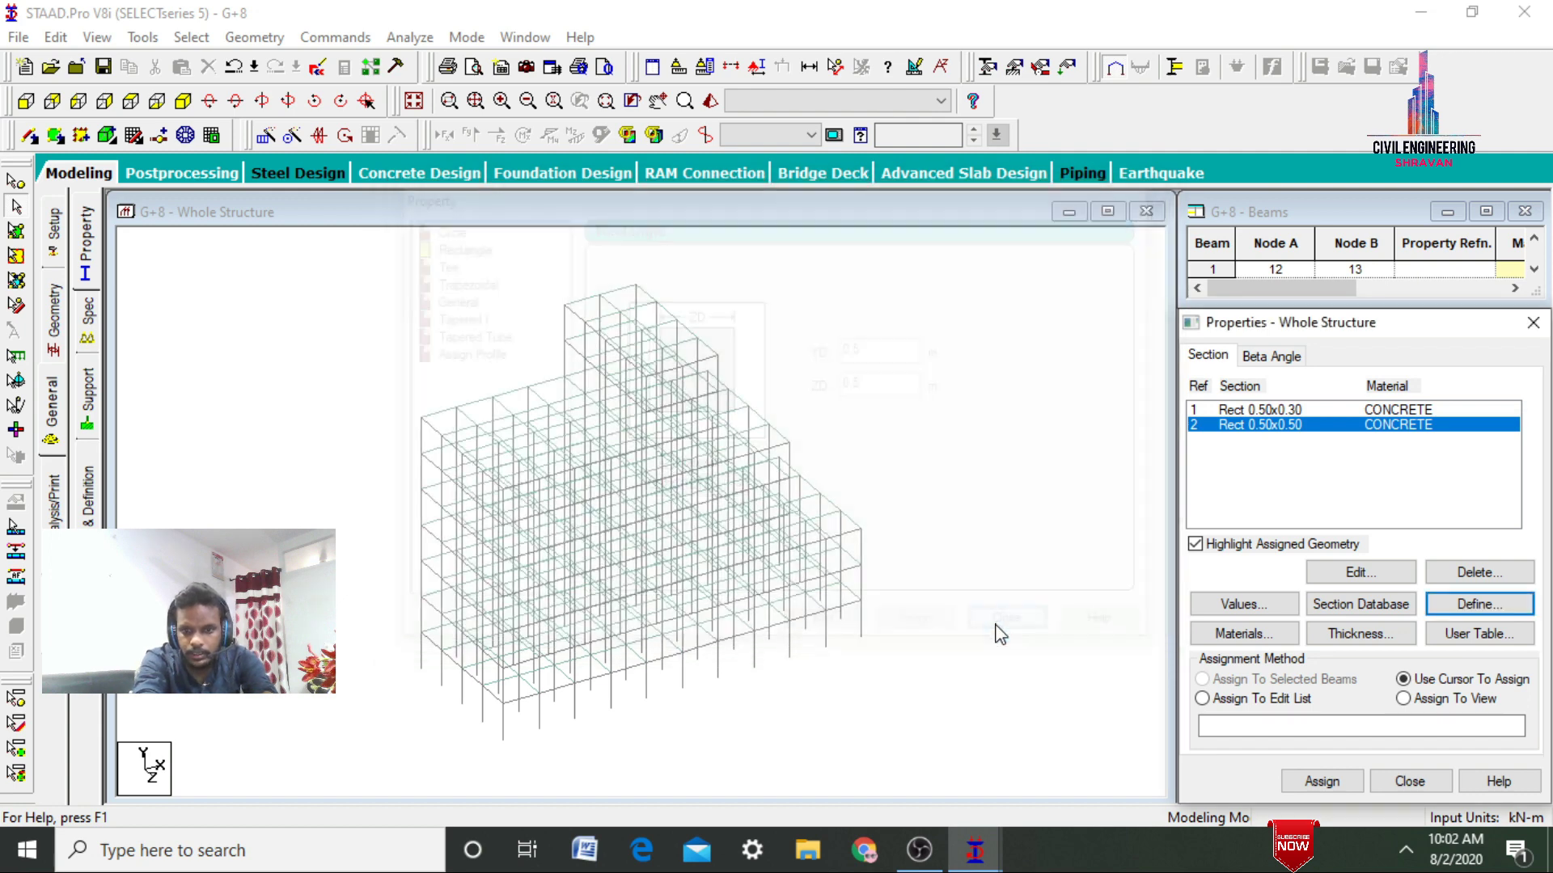
Add a concrete plate element thickness property of 0.150 m at all four nodes
left_click(1334, 637)
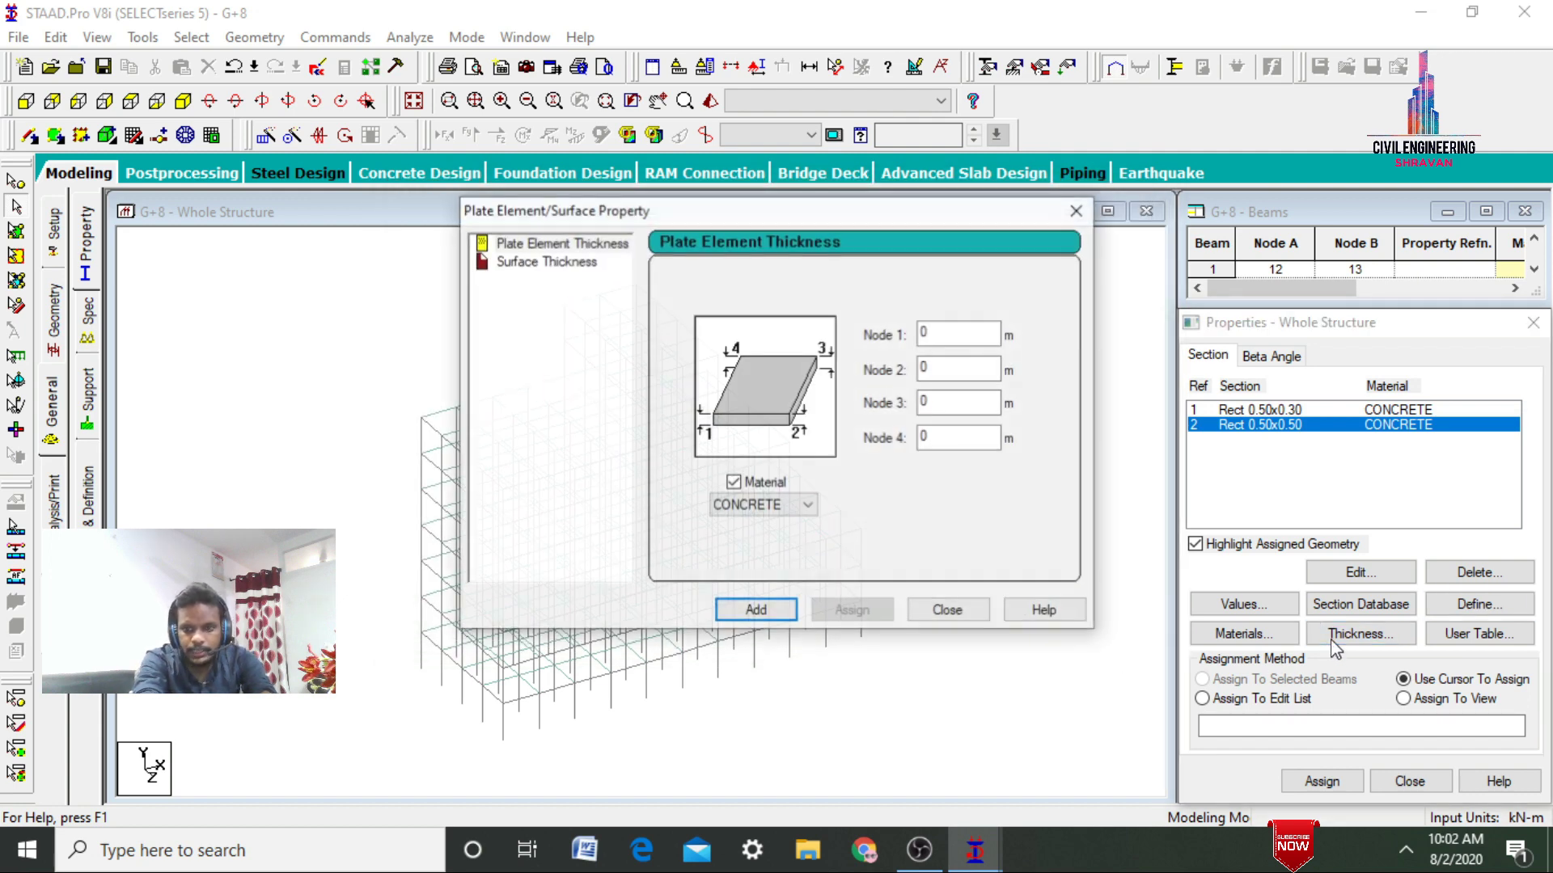
left_click(950, 334)
type("1")
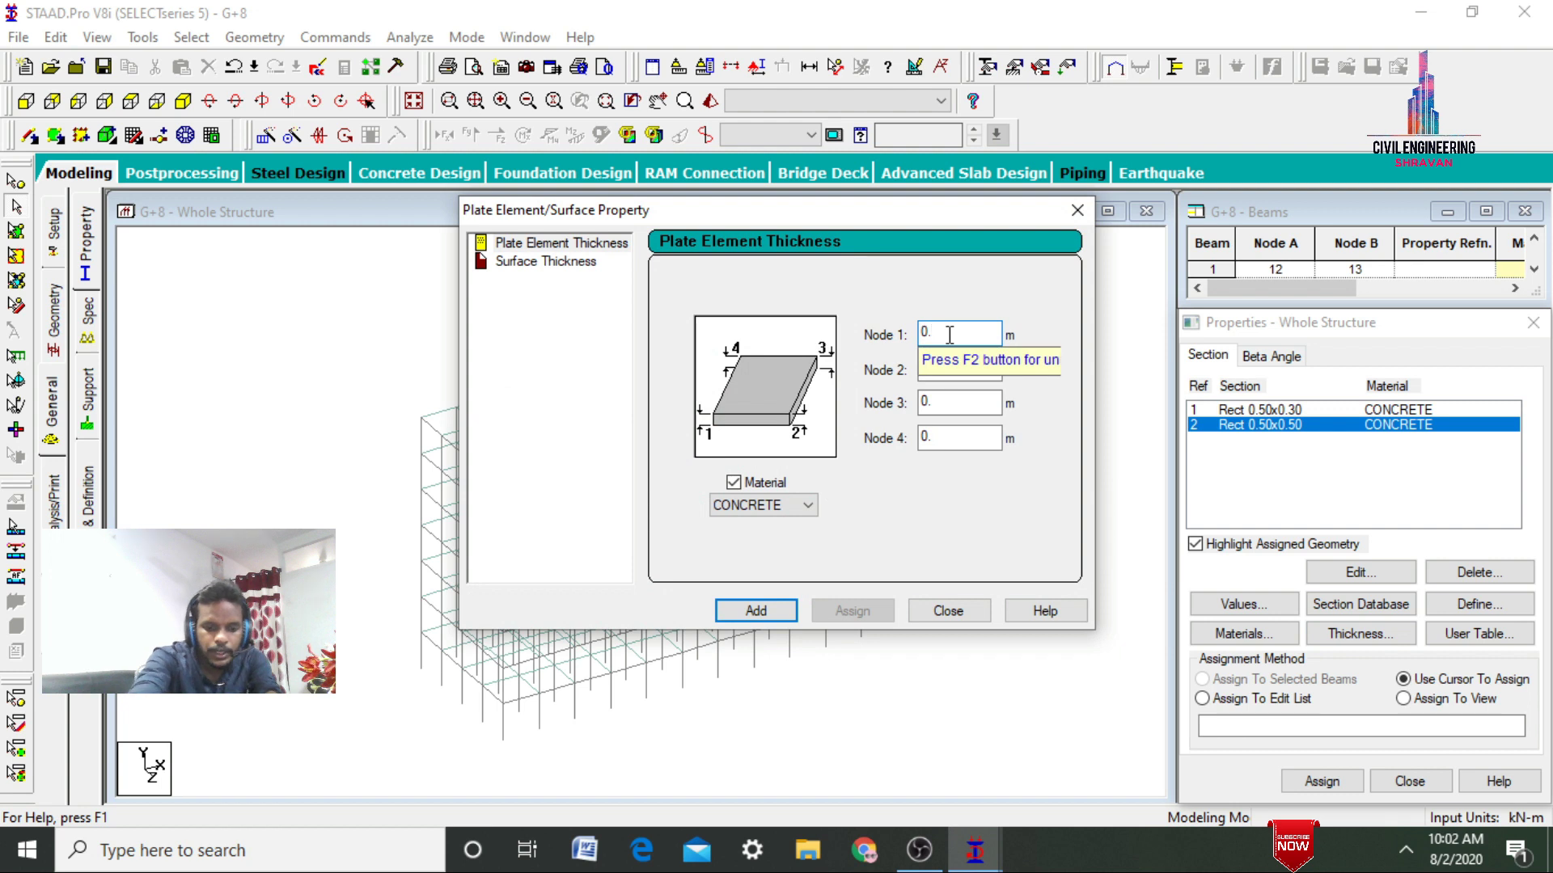
type("50")
key("Return")
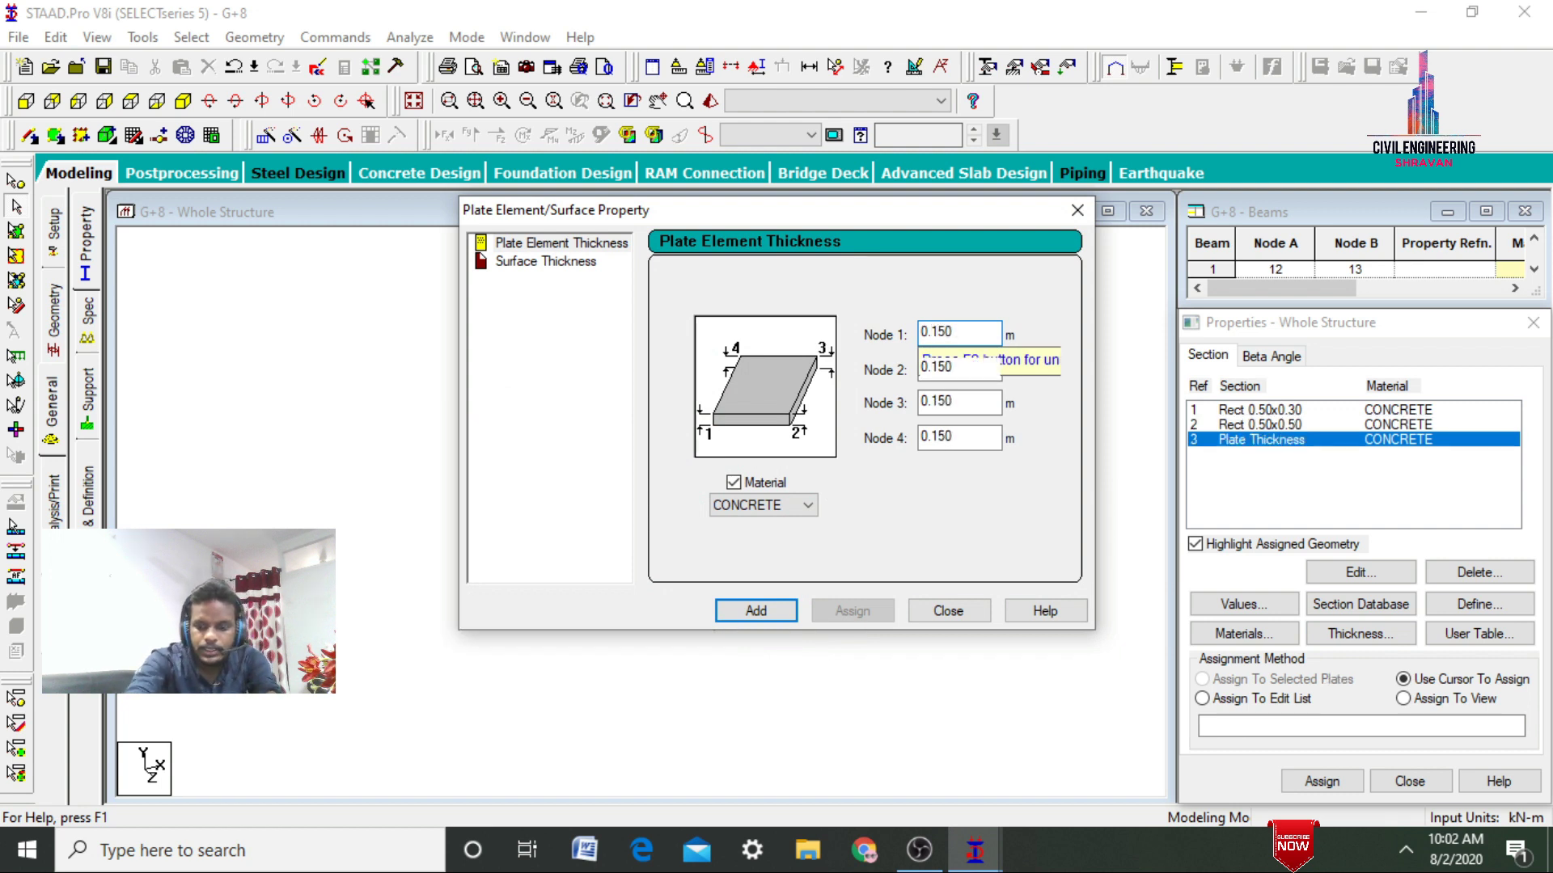
left_click(1077, 213)
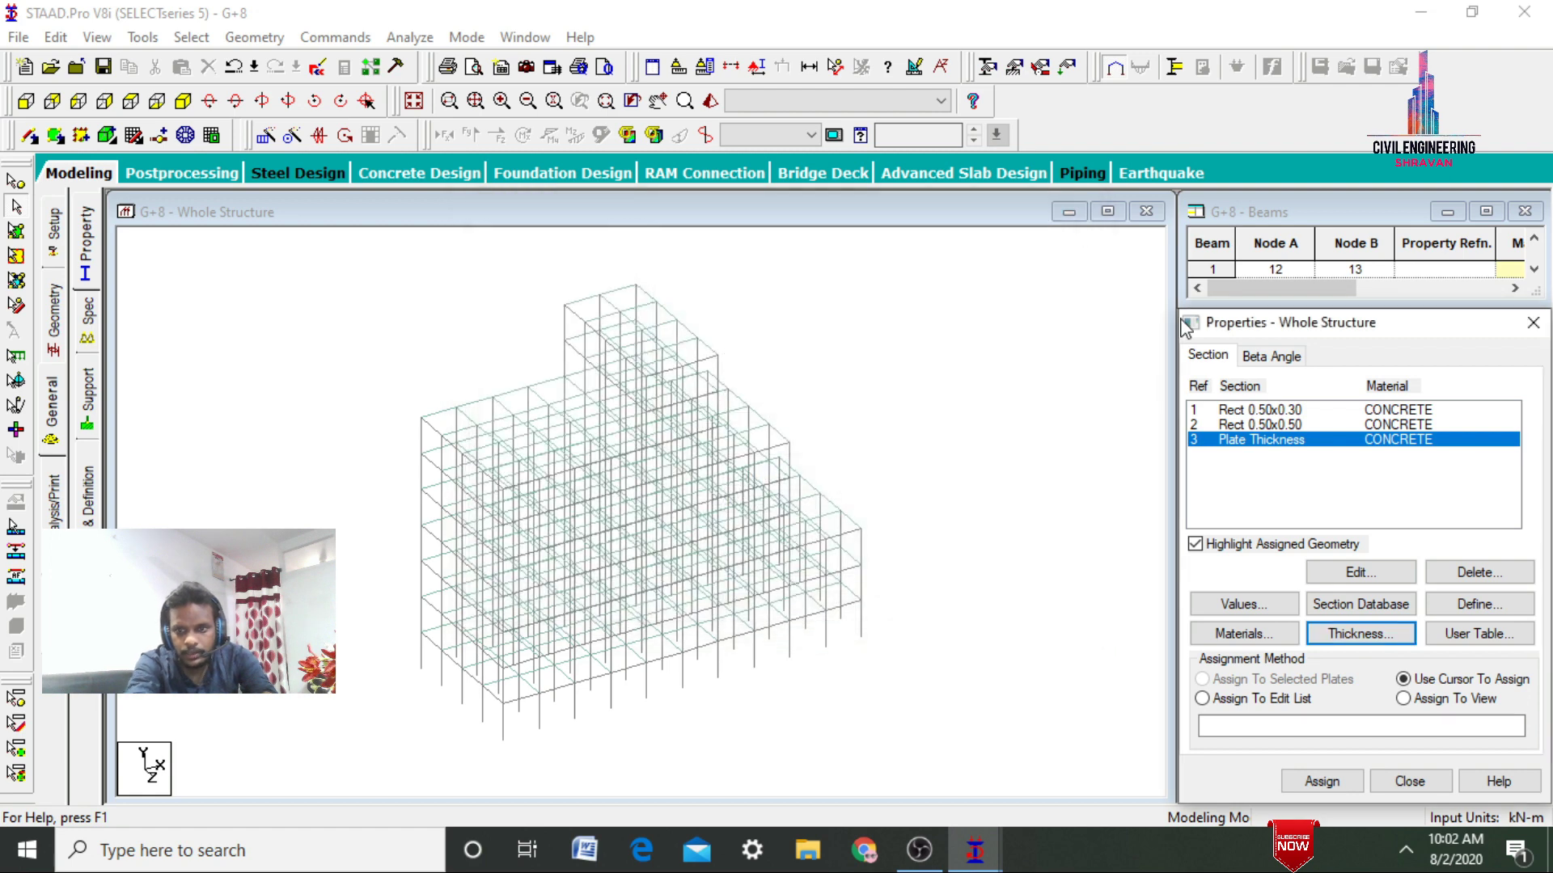
Assign the Rect 0.50x0.30 section to all beams parallel to X and Z
left_click(1287, 412)
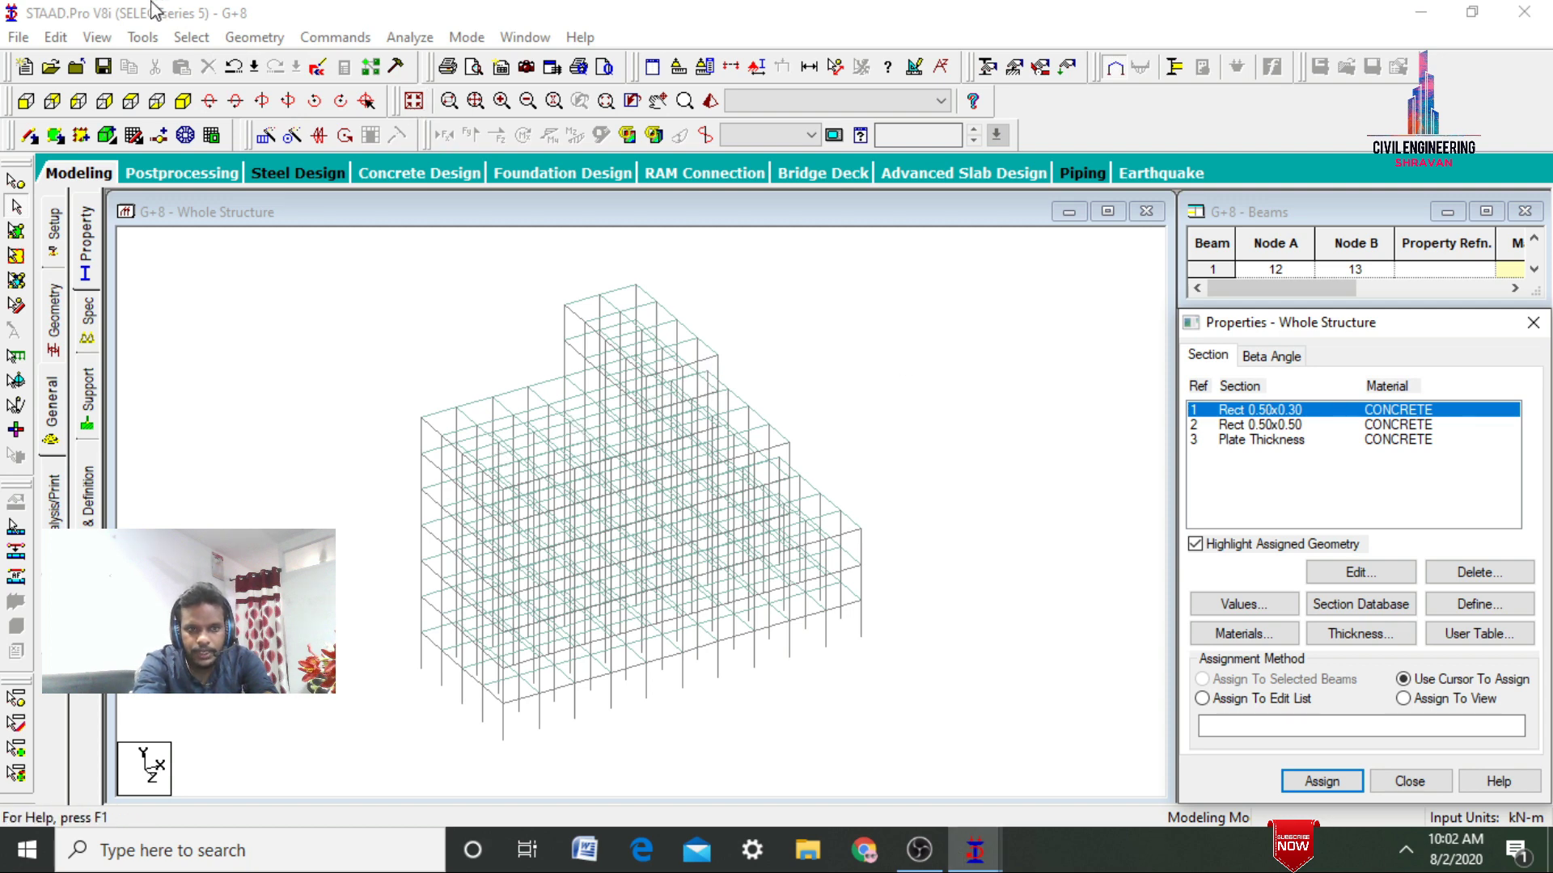
left_click(194, 38)
mouse_move(291, 444)
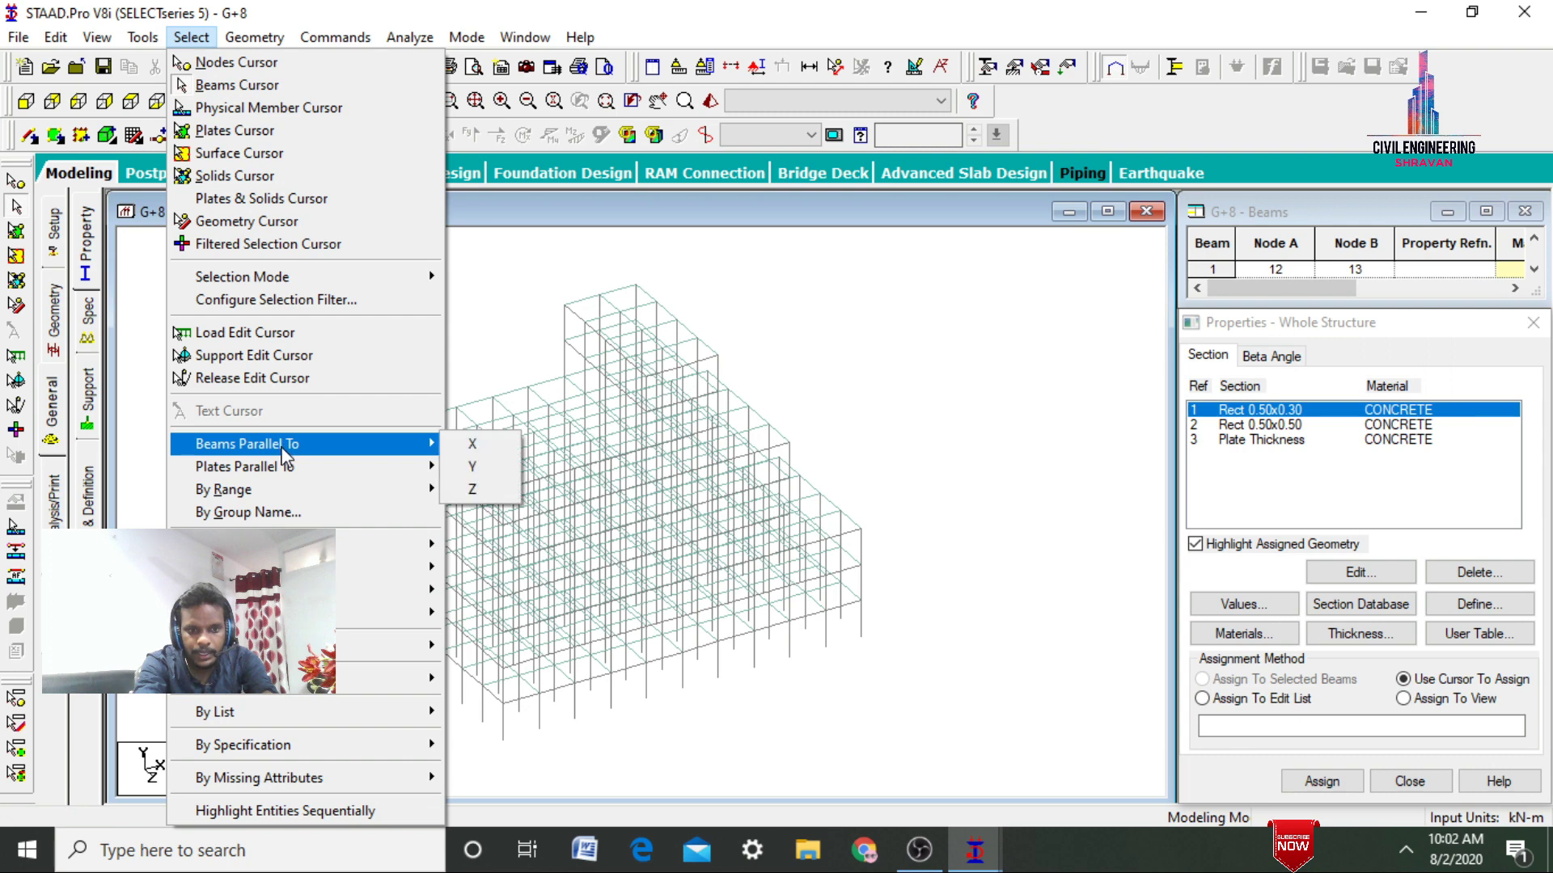
left_click(448, 451)
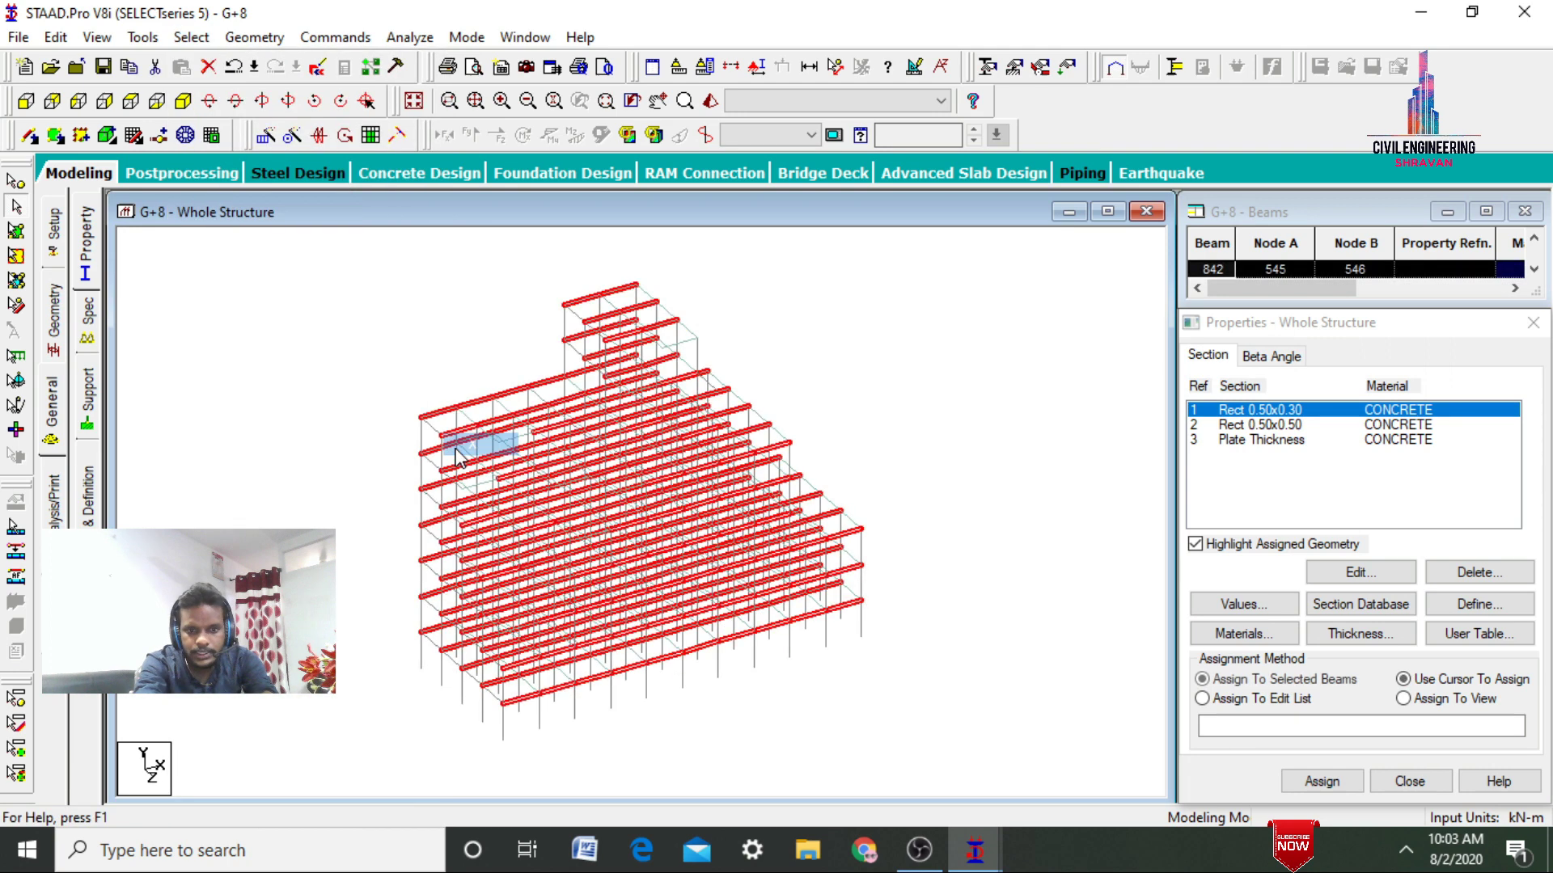
left_click(191, 37)
mouse_move(296, 444)
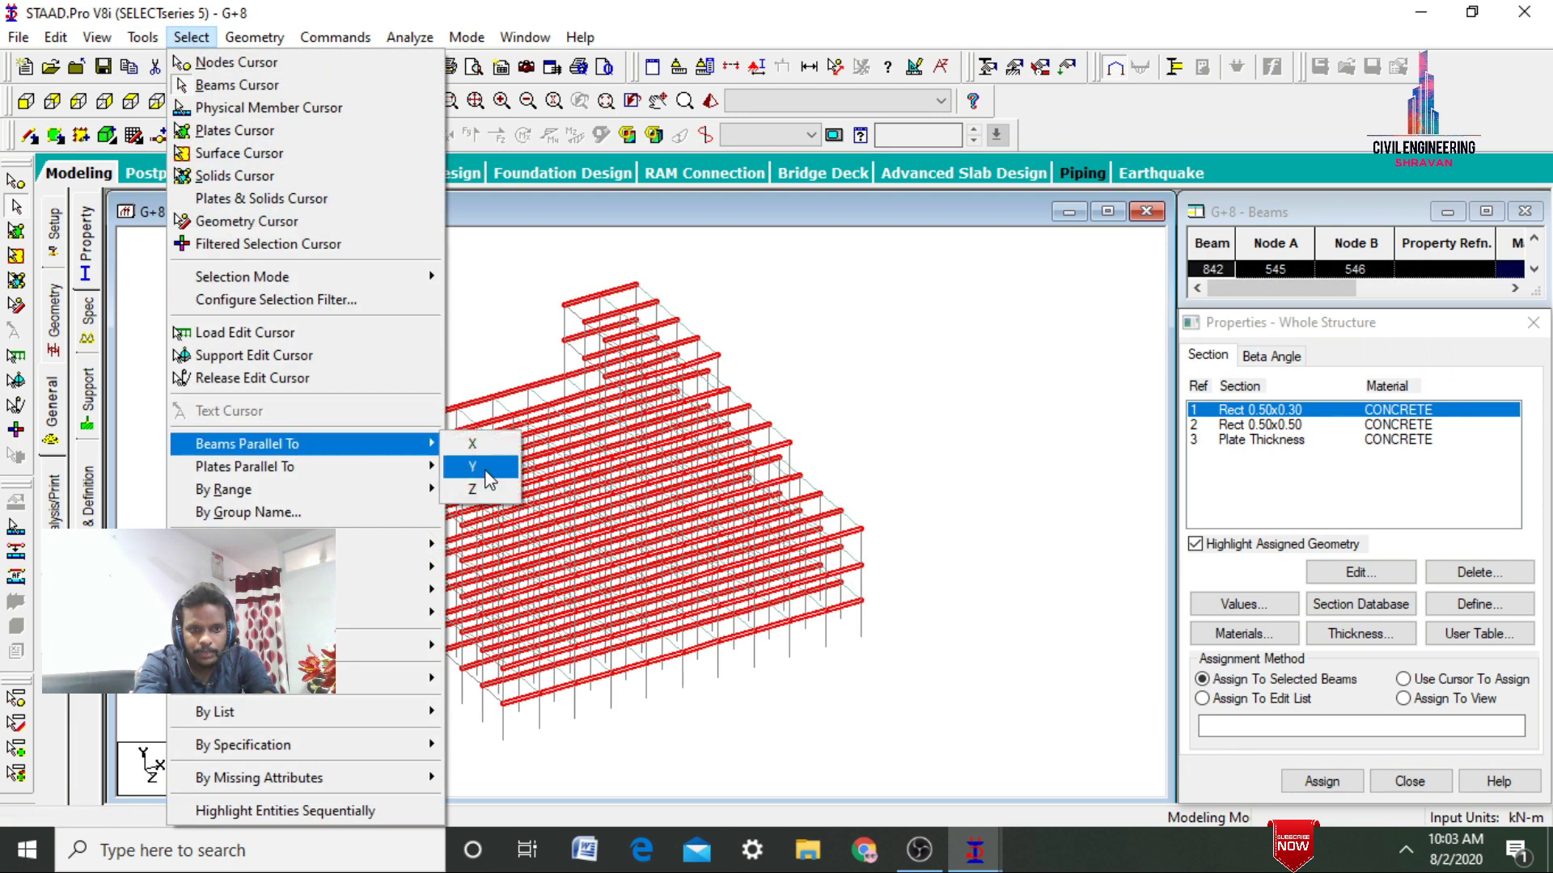
left_click(489, 490)
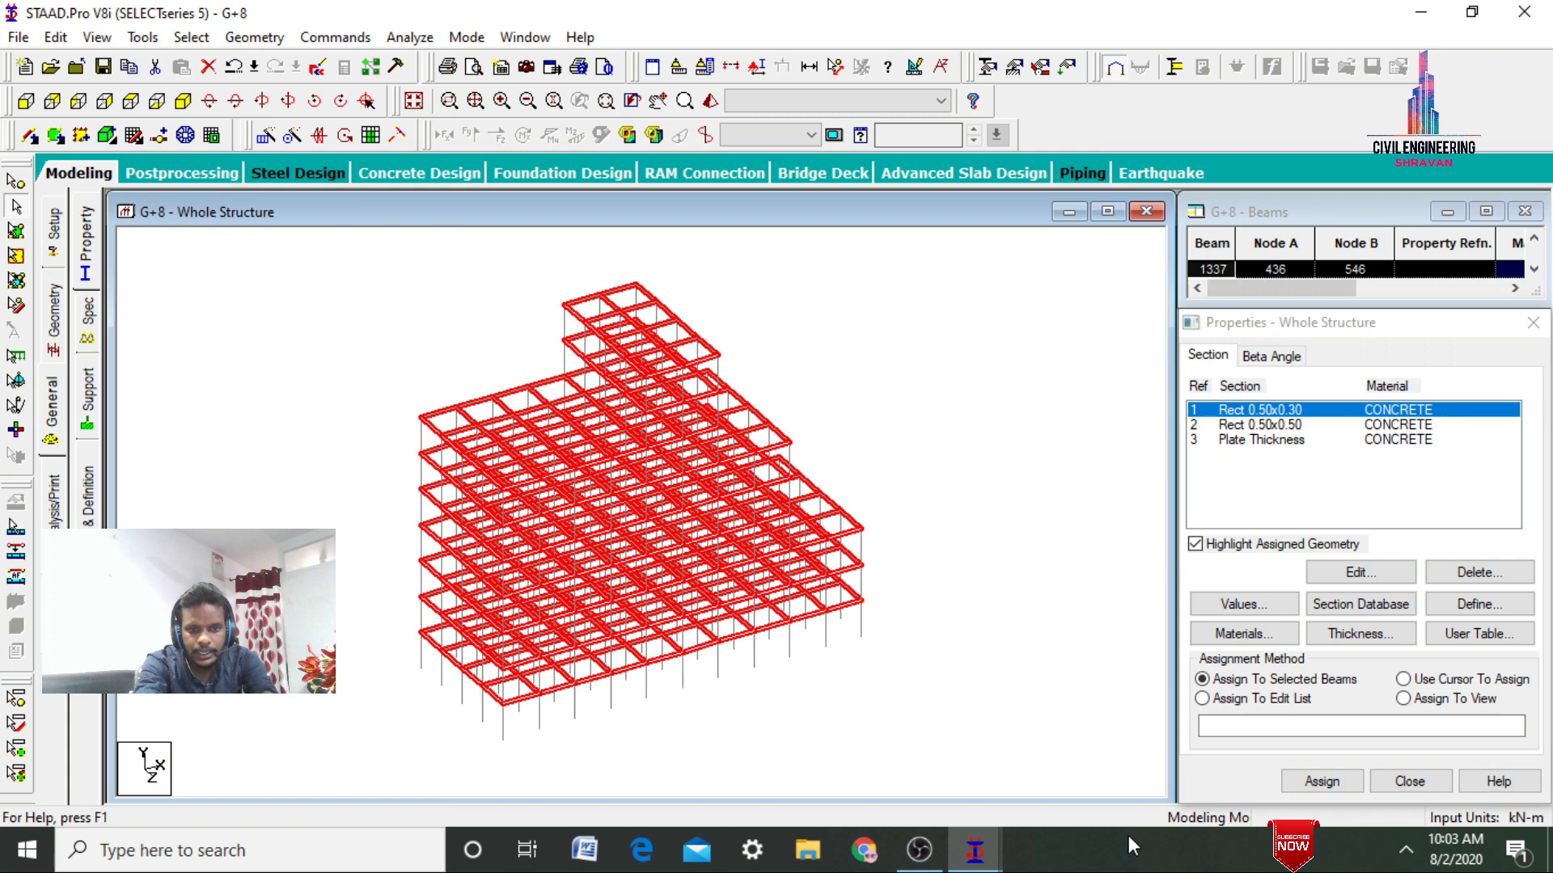
left_click(1235, 681)
left_click(1318, 781)
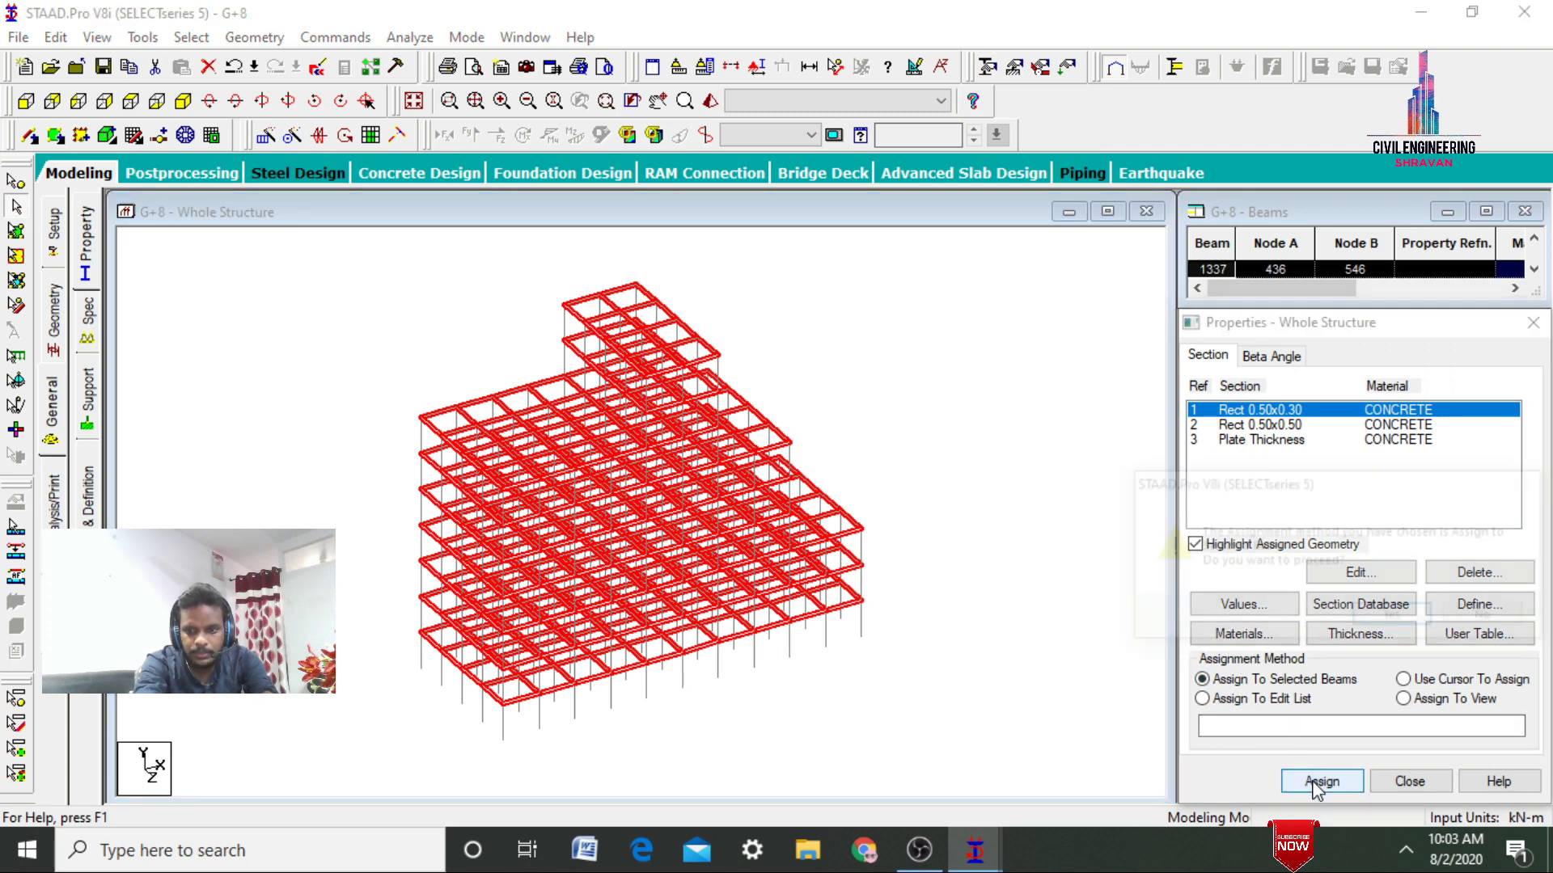
key("Return")
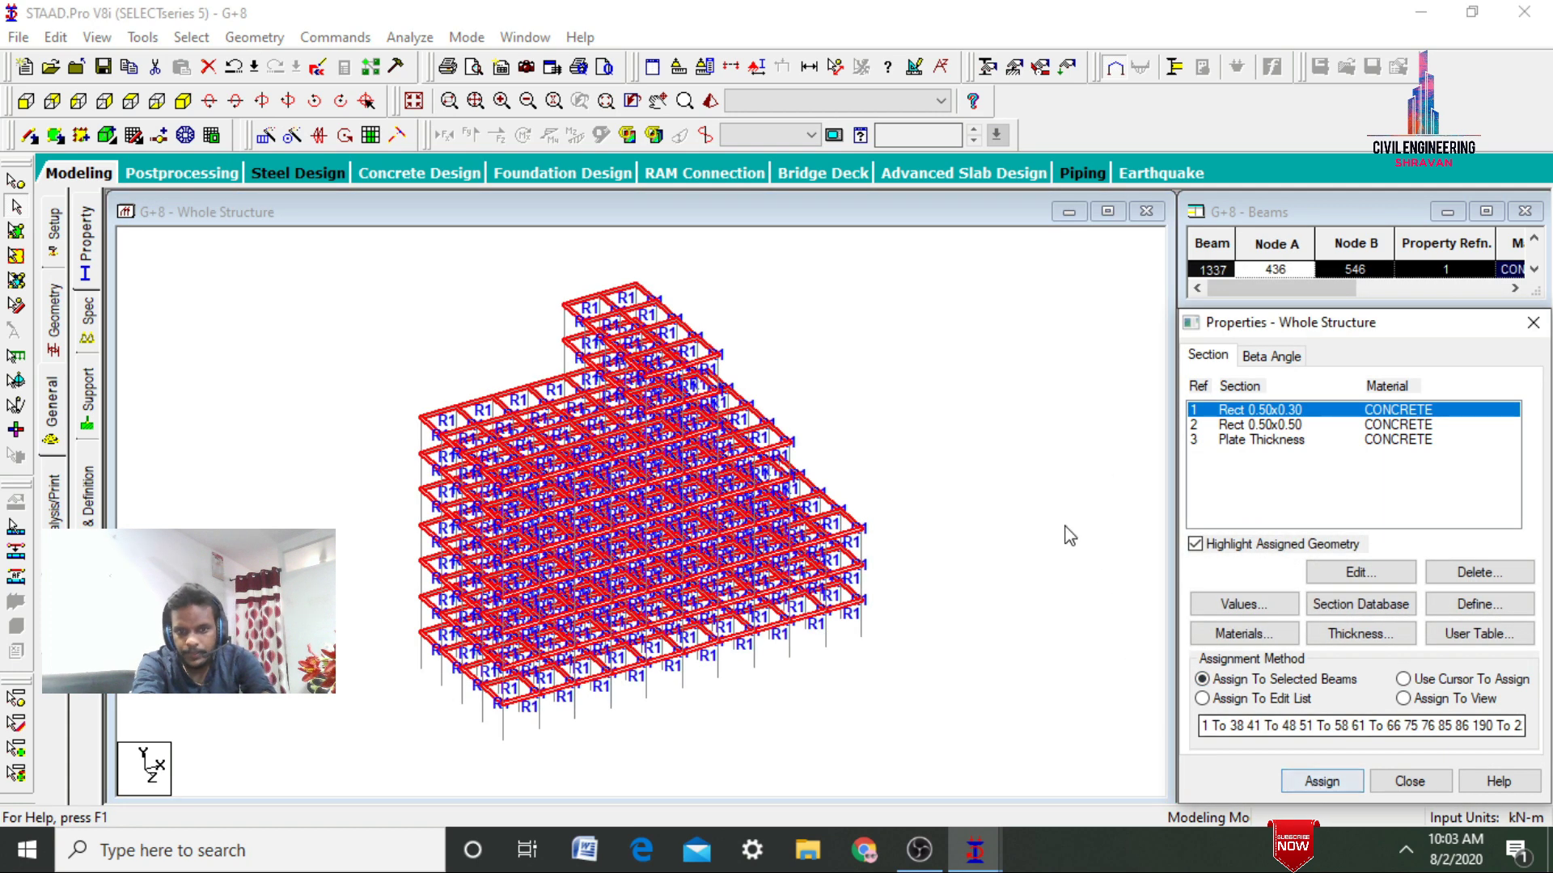
Assign the Rect 0.50x0.50 section to all columns by selecting the members parallel to Y
left_click(1267, 427)
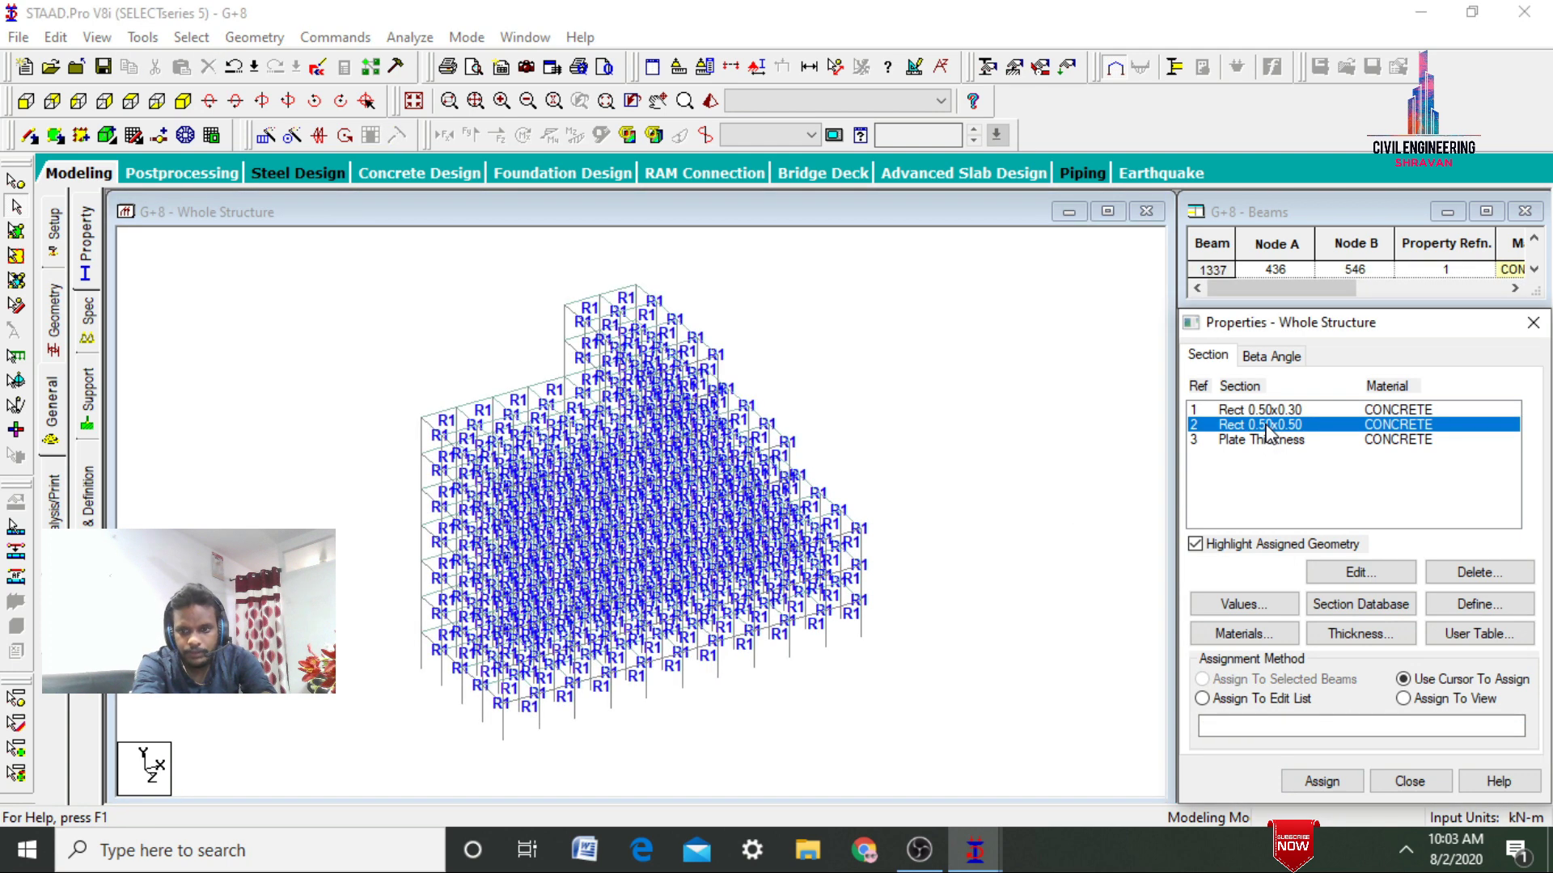
left_click(178, 37)
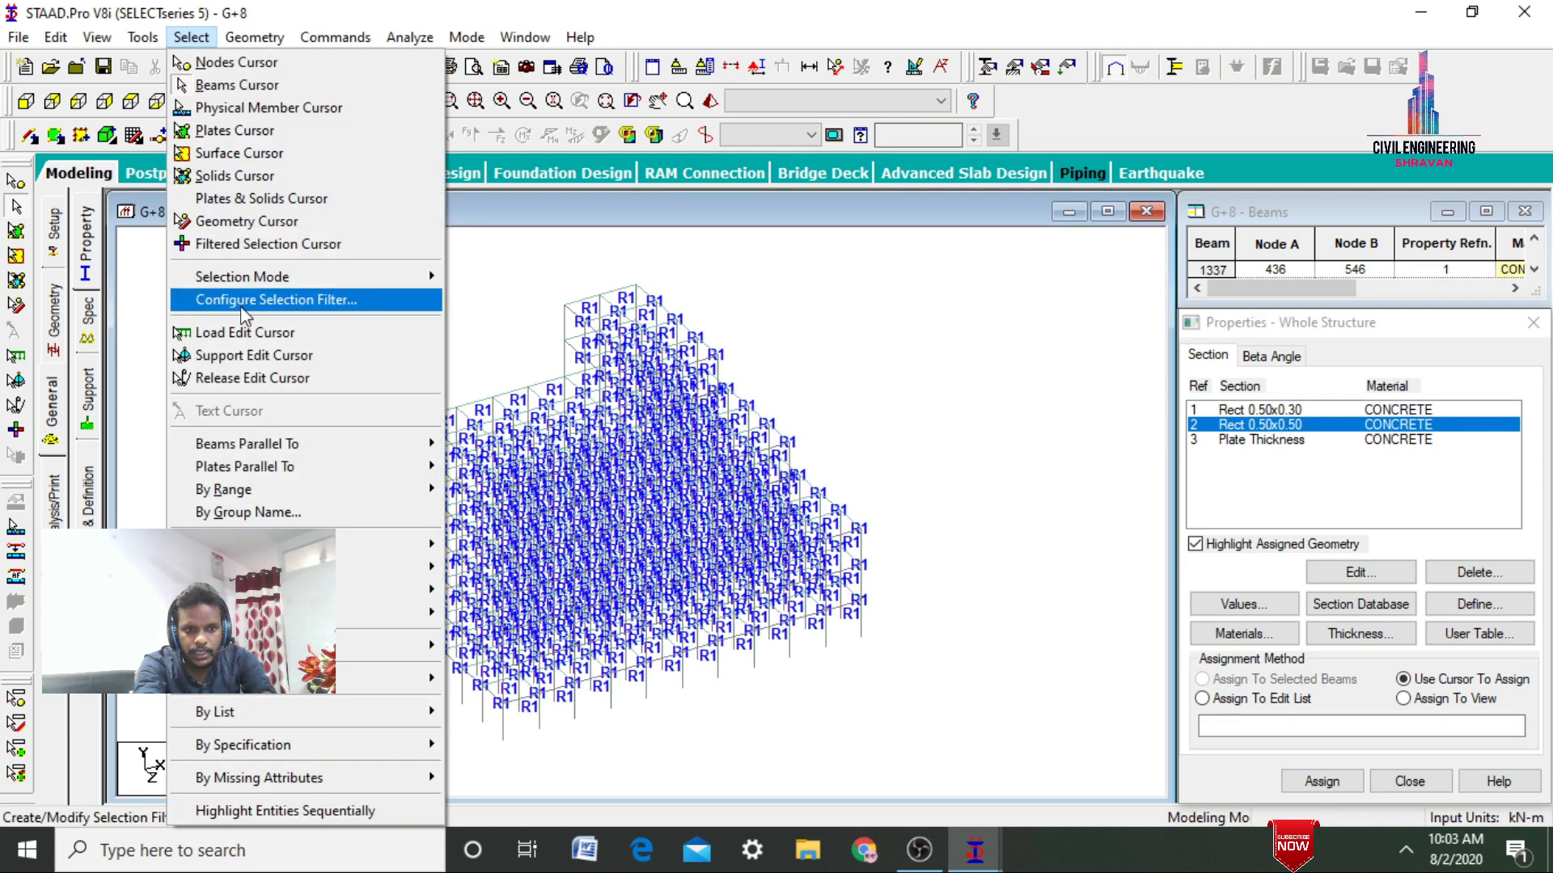
mouse_move(315, 449)
left_click(478, 468)
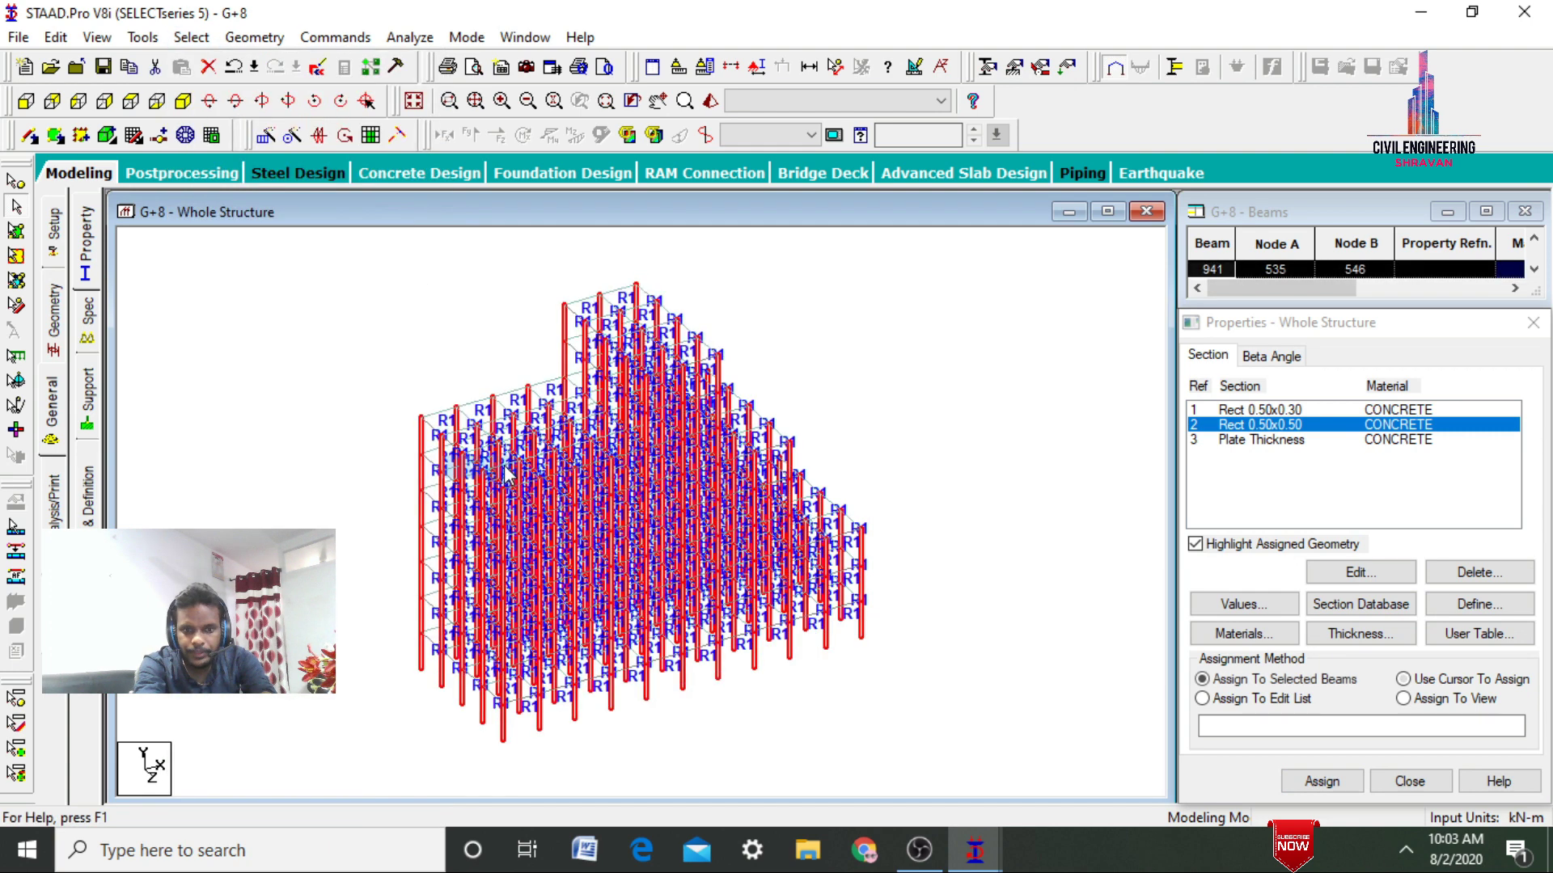
left_click(1307, 781)
key("Return")
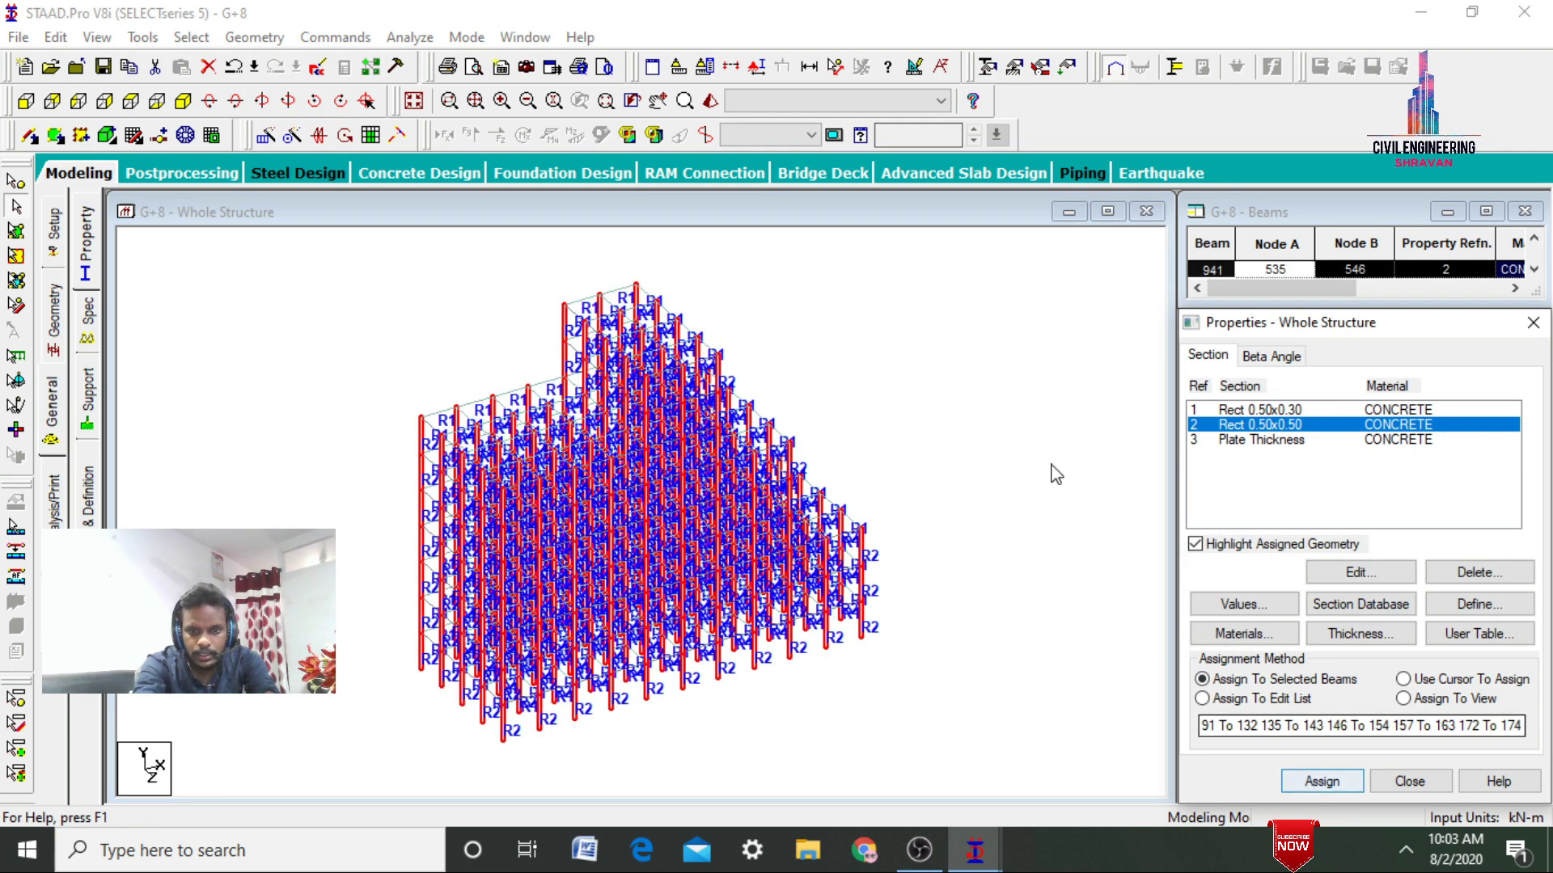
Assign the Plate Thickness property to all slab plates using the Assign To View method
left_click(1241, 441)
left_click(1431, 699)
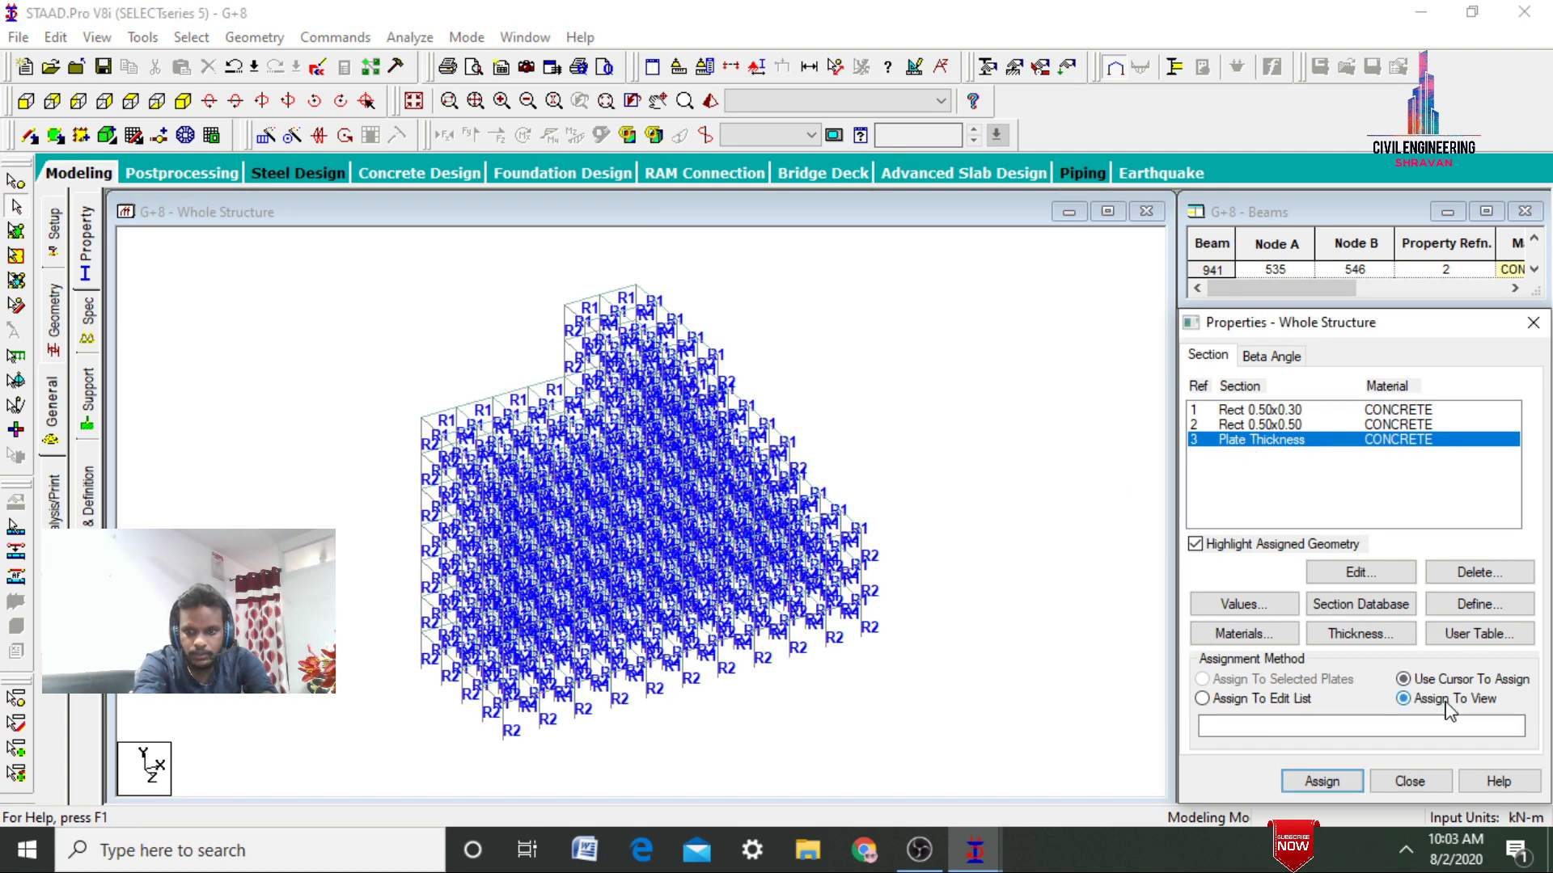
left_click(1315, 782)
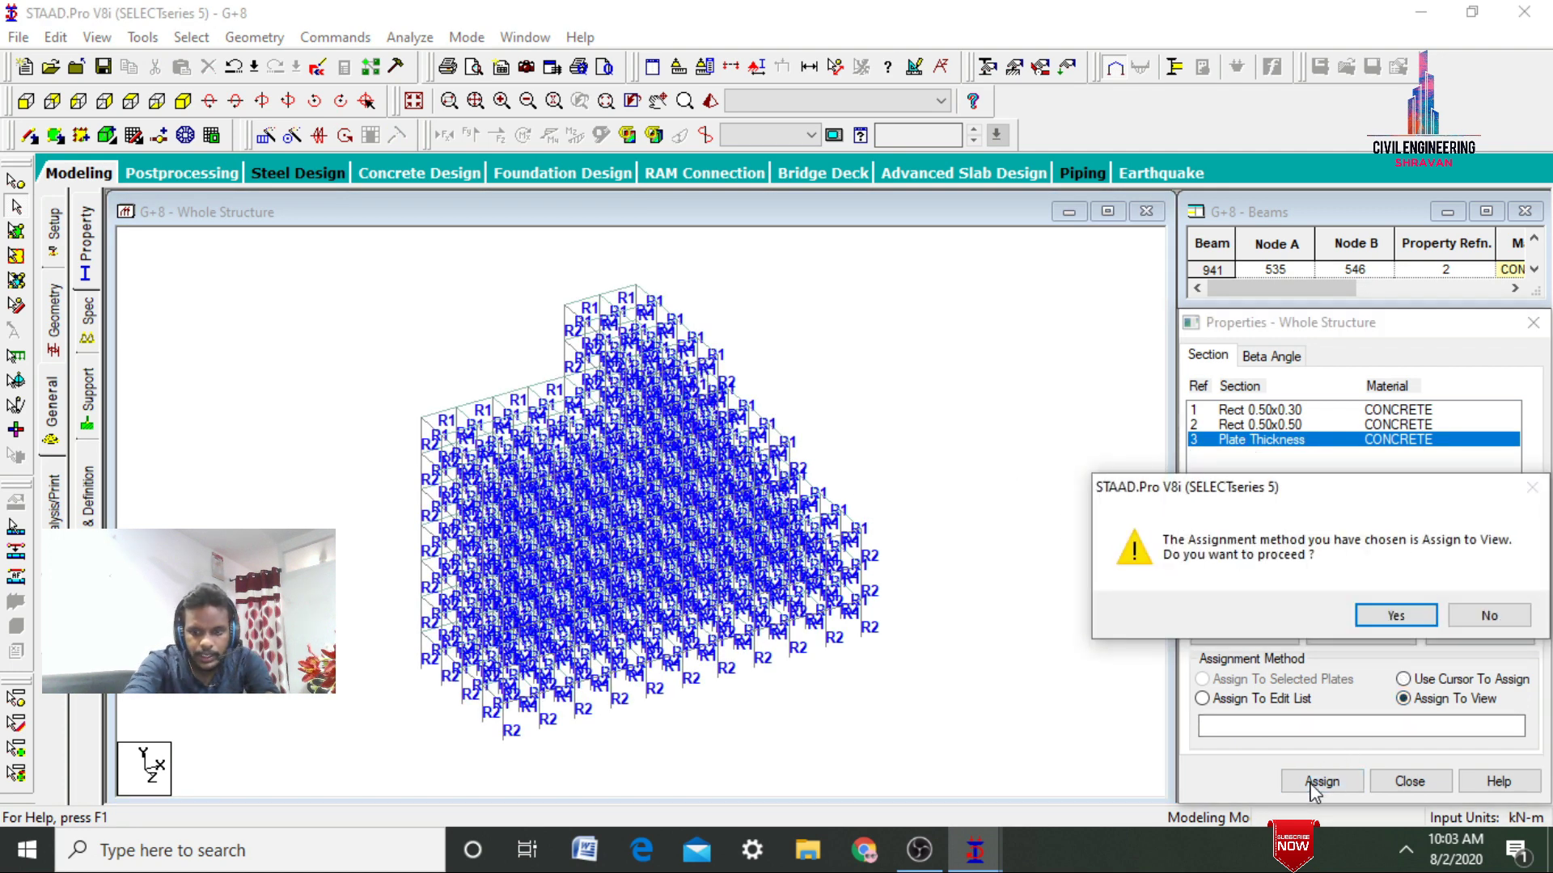
key("Return")
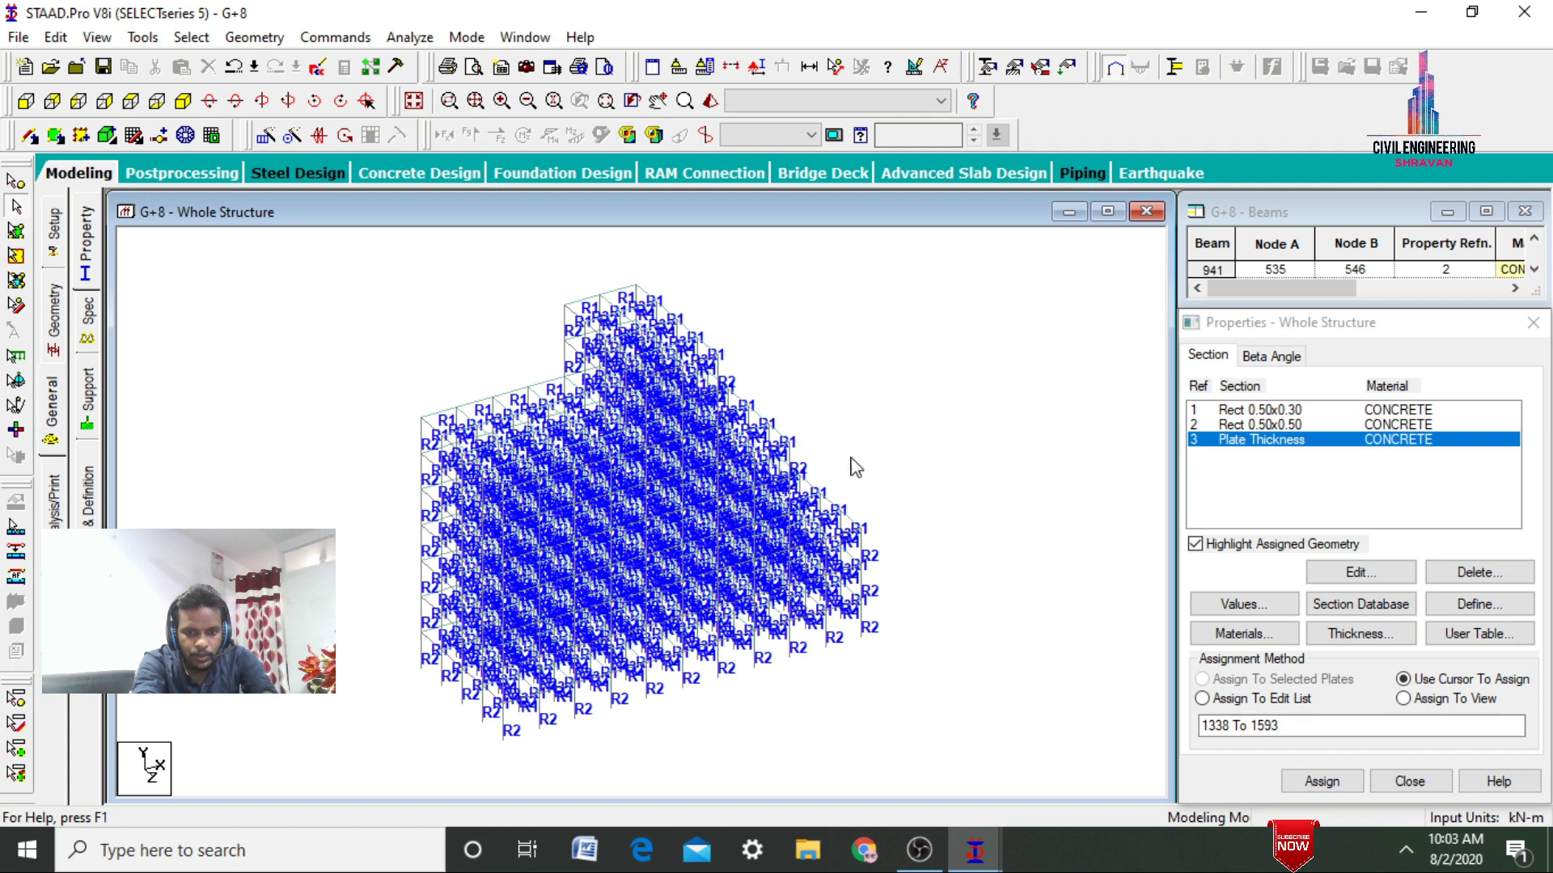
Show the whole structure in a maximized 3D rendered view and inspect its beams, columns and slabs
left_click(710, 101)
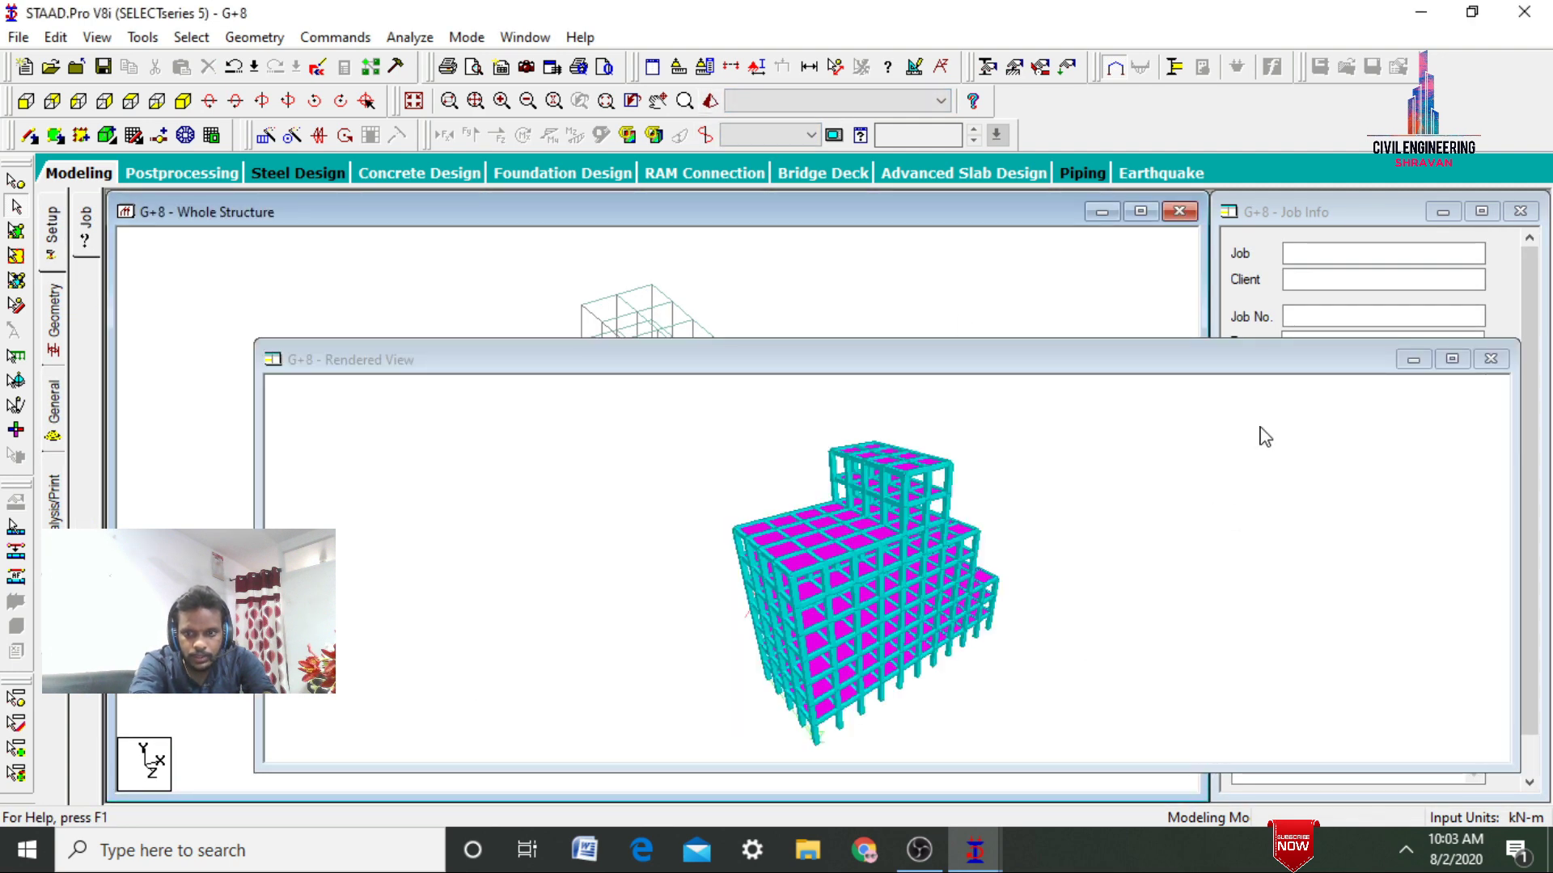
left_click(1451, 358)
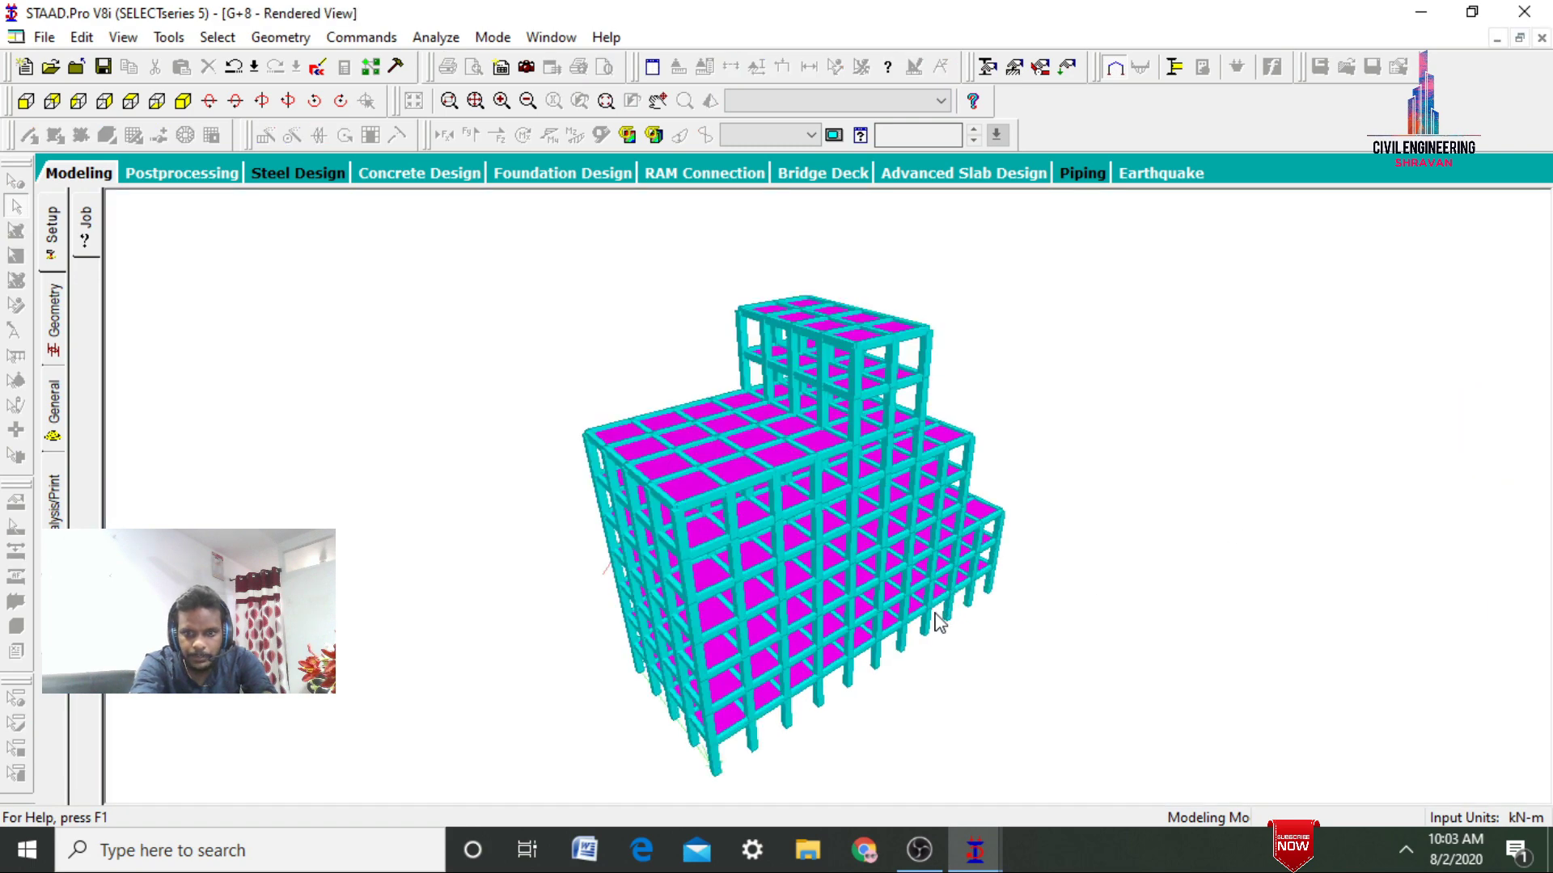
left_click_drag(879, 634, 437, 529)
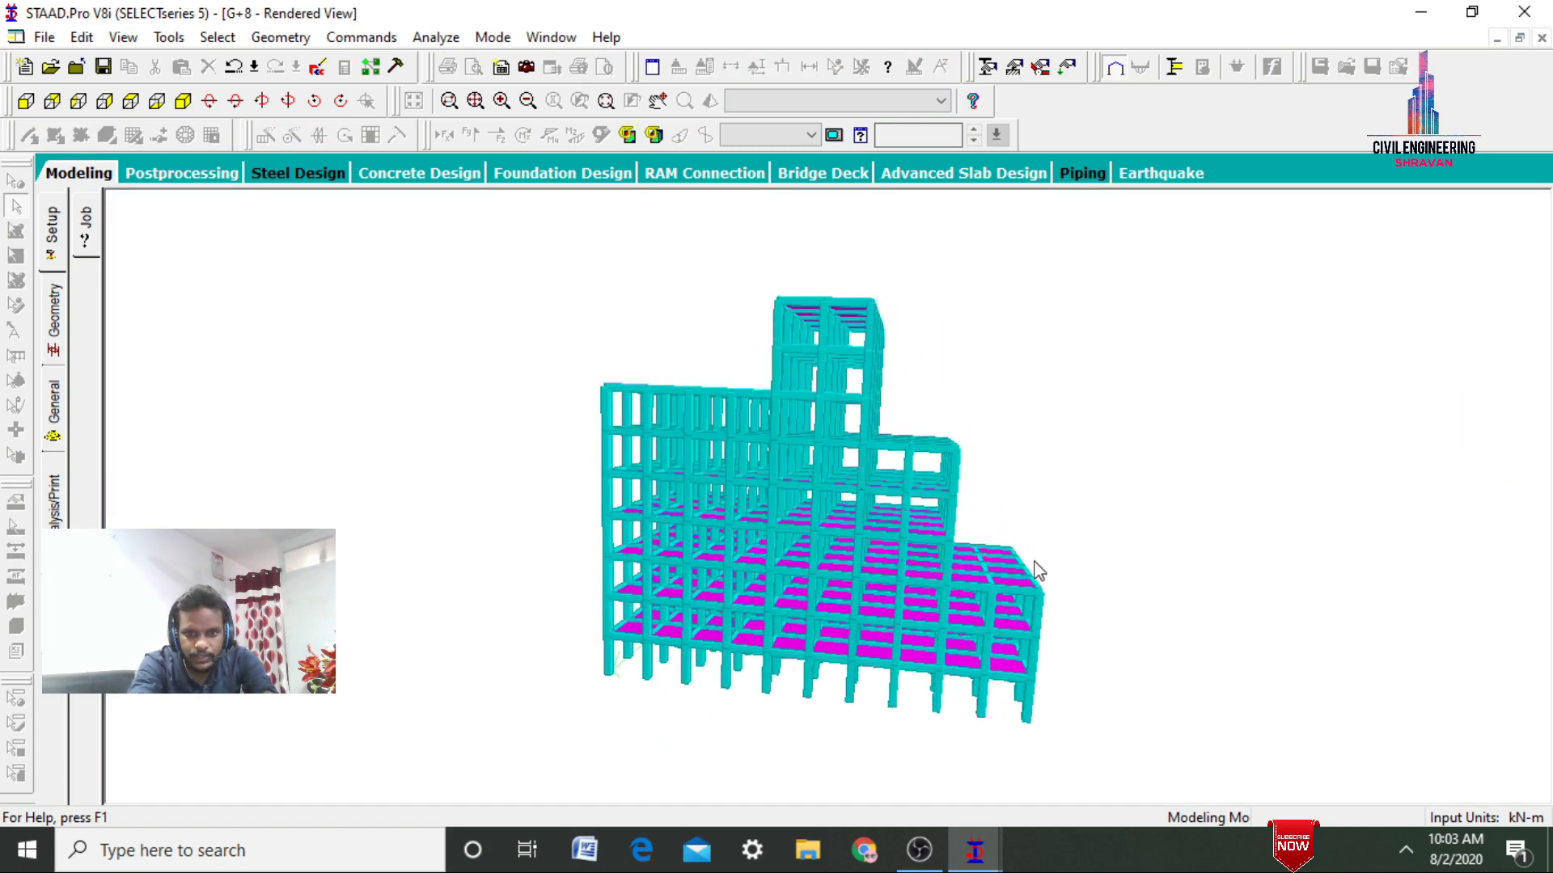
left_click_drag(1048, 575, 700, 557)
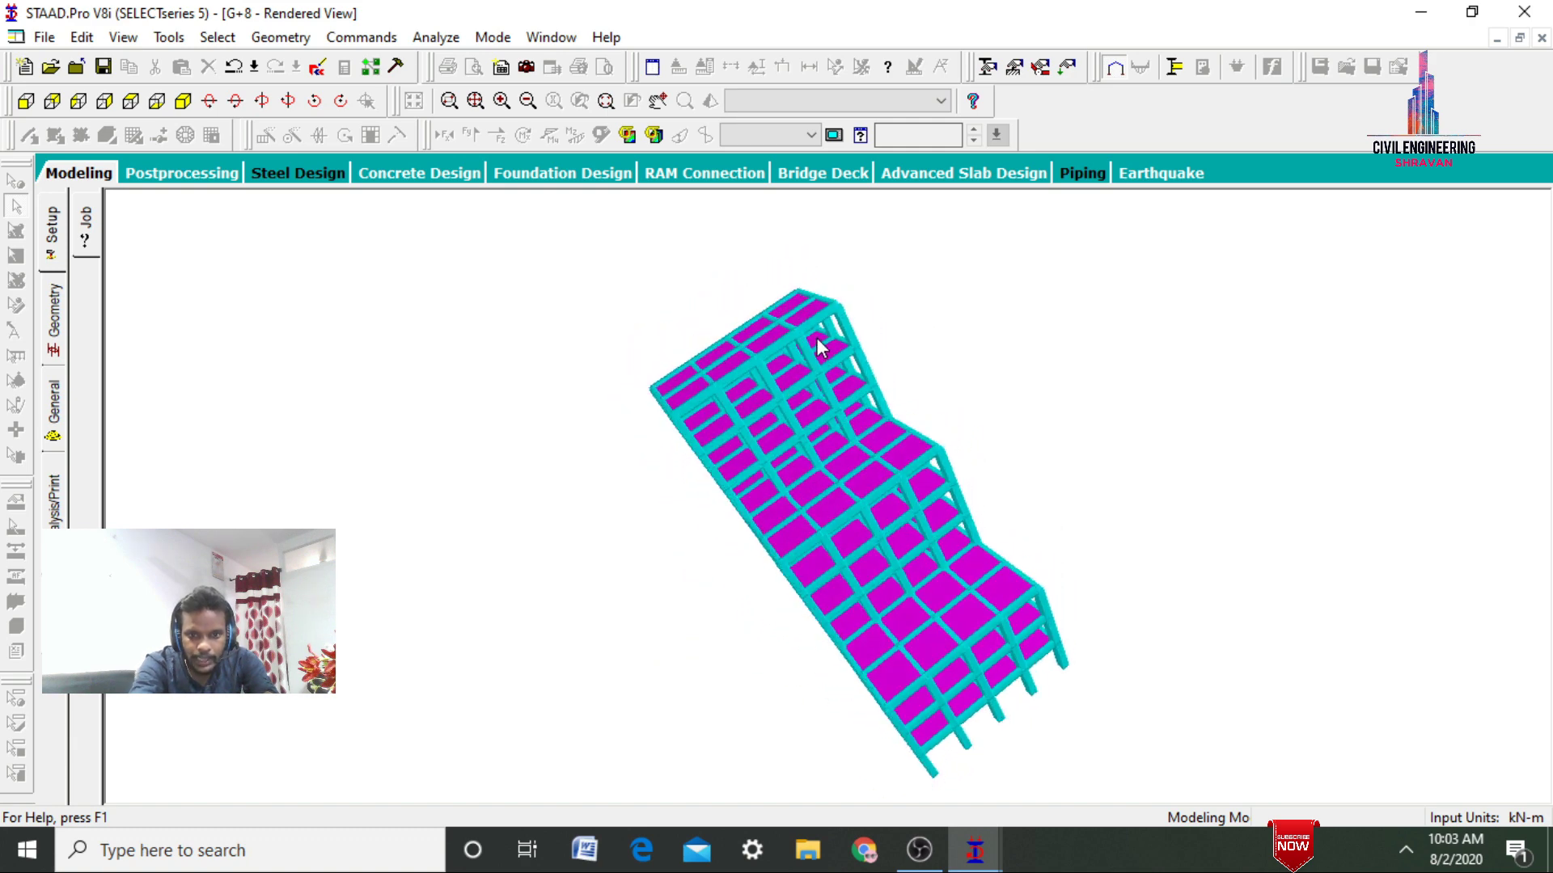
Save the modified structure, check the rendered building from below and above, and return to the whole-structure wireframe
left_click(772, 473)
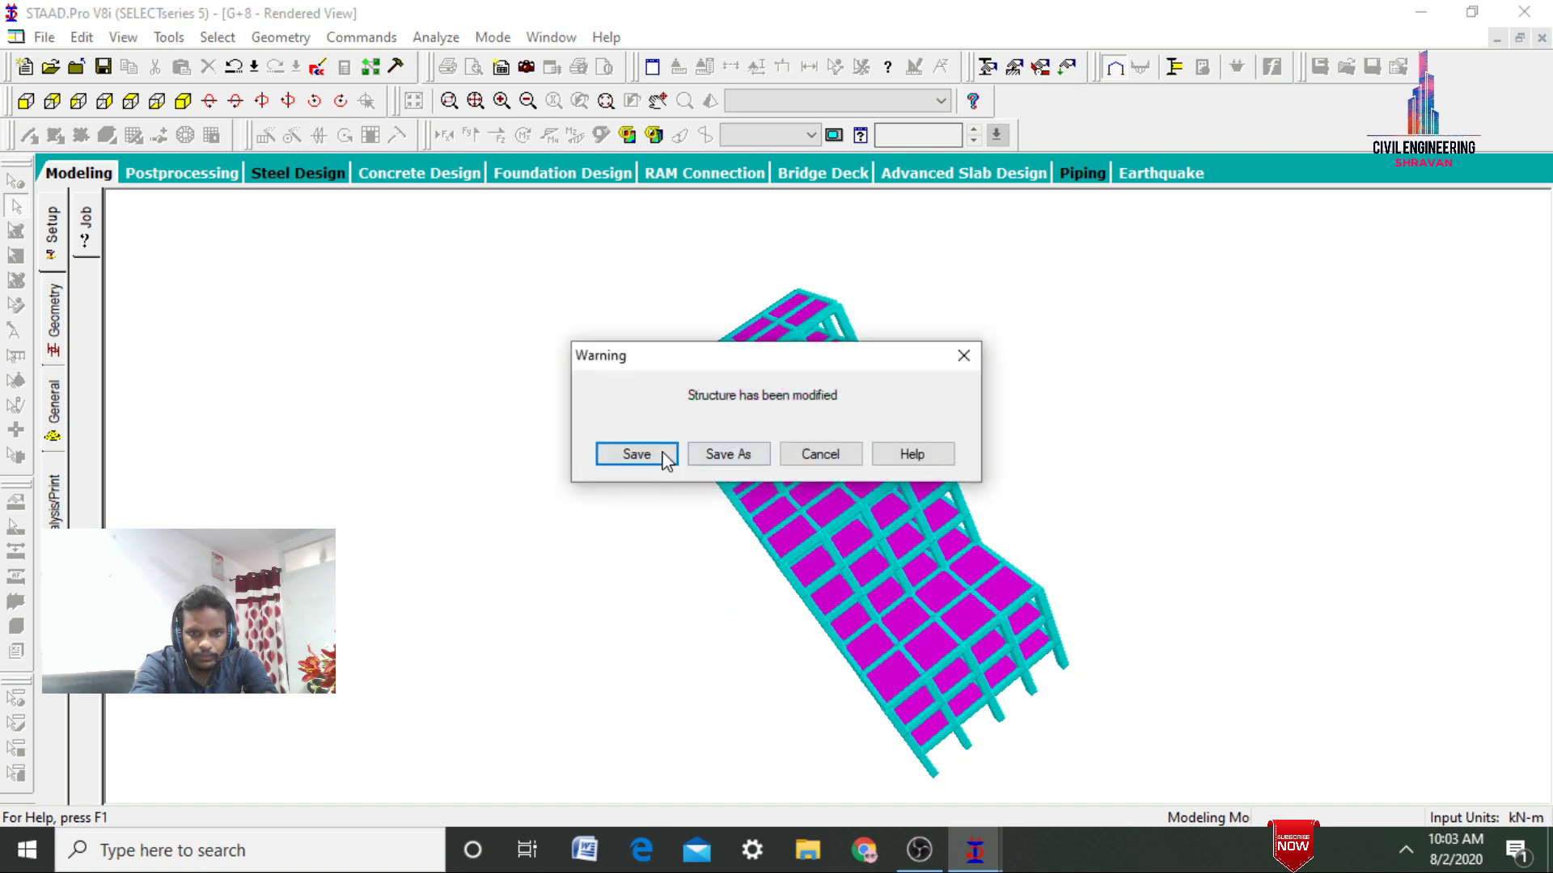
left_click(639, 454)
left_click_drag(791, 414, 1067, 121)
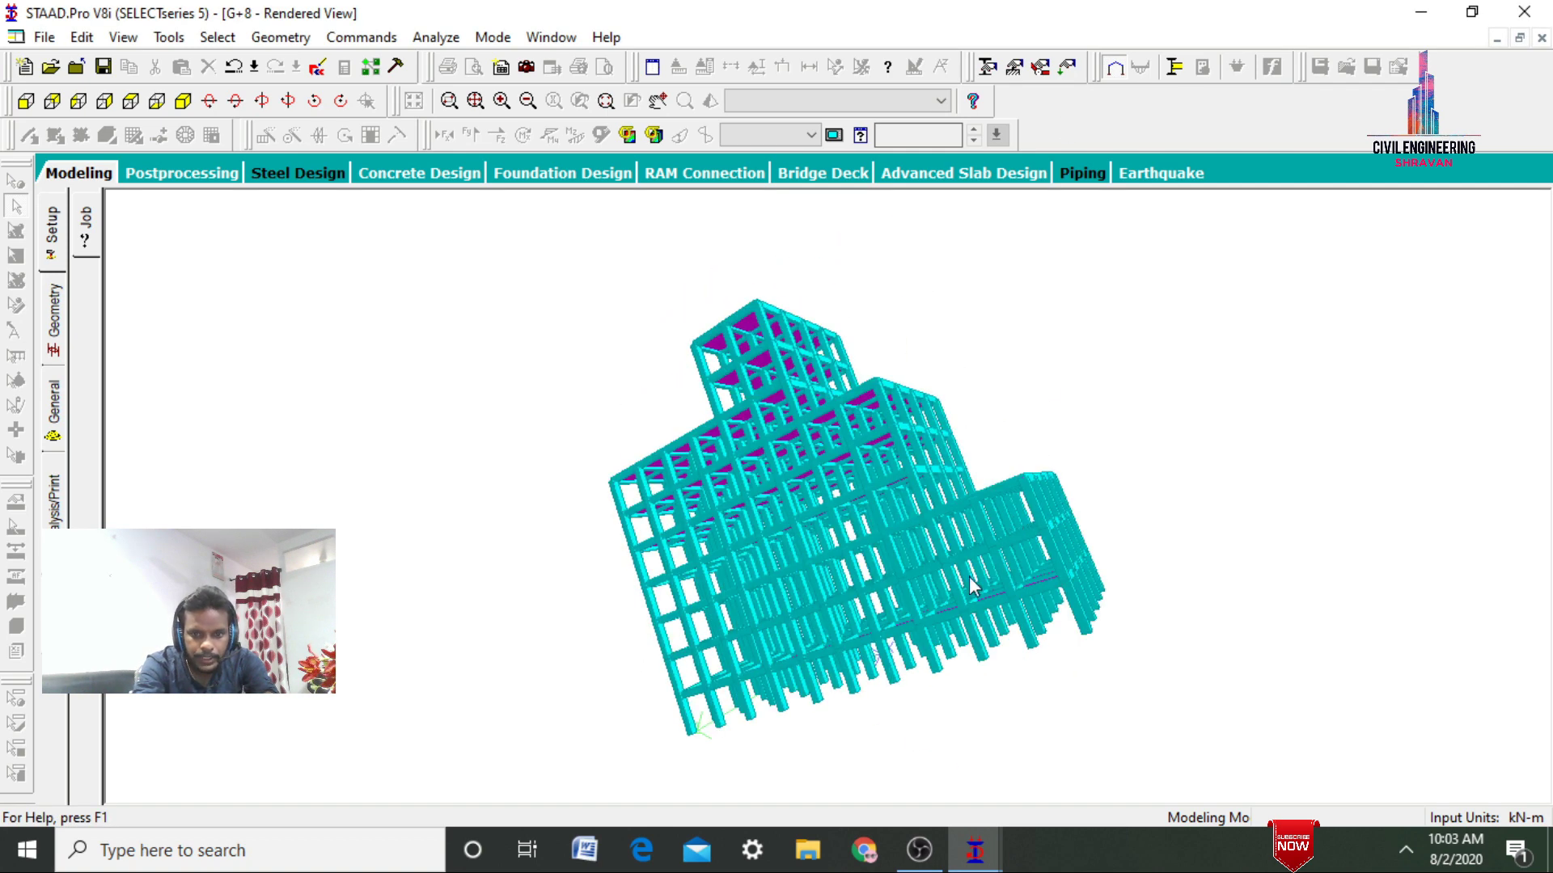
left_click_drag(969, 576, 728, 348)
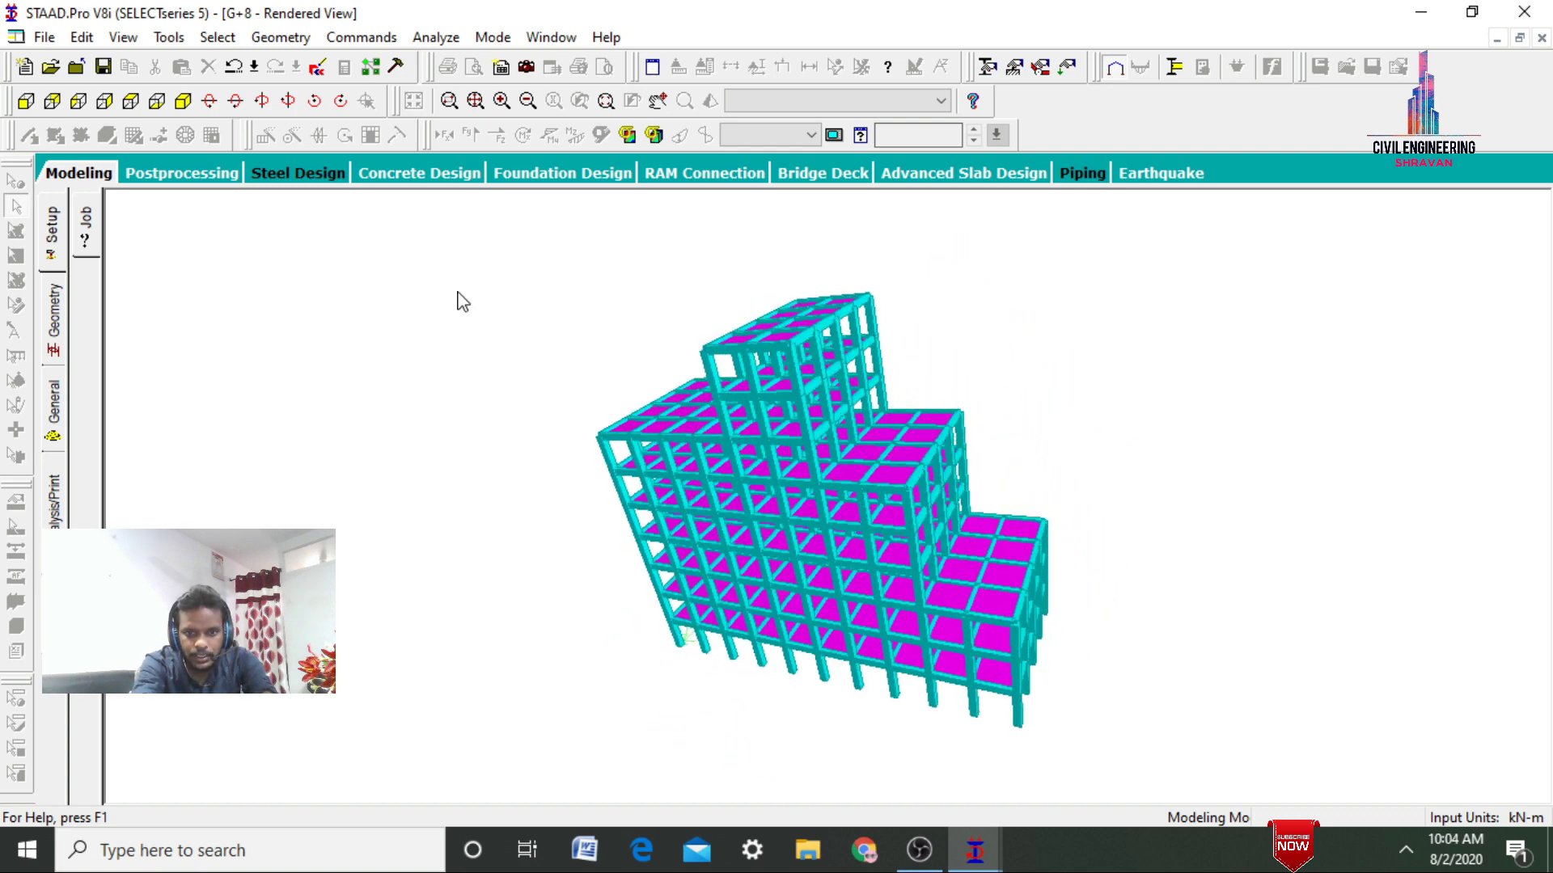
left_click(105, 175)
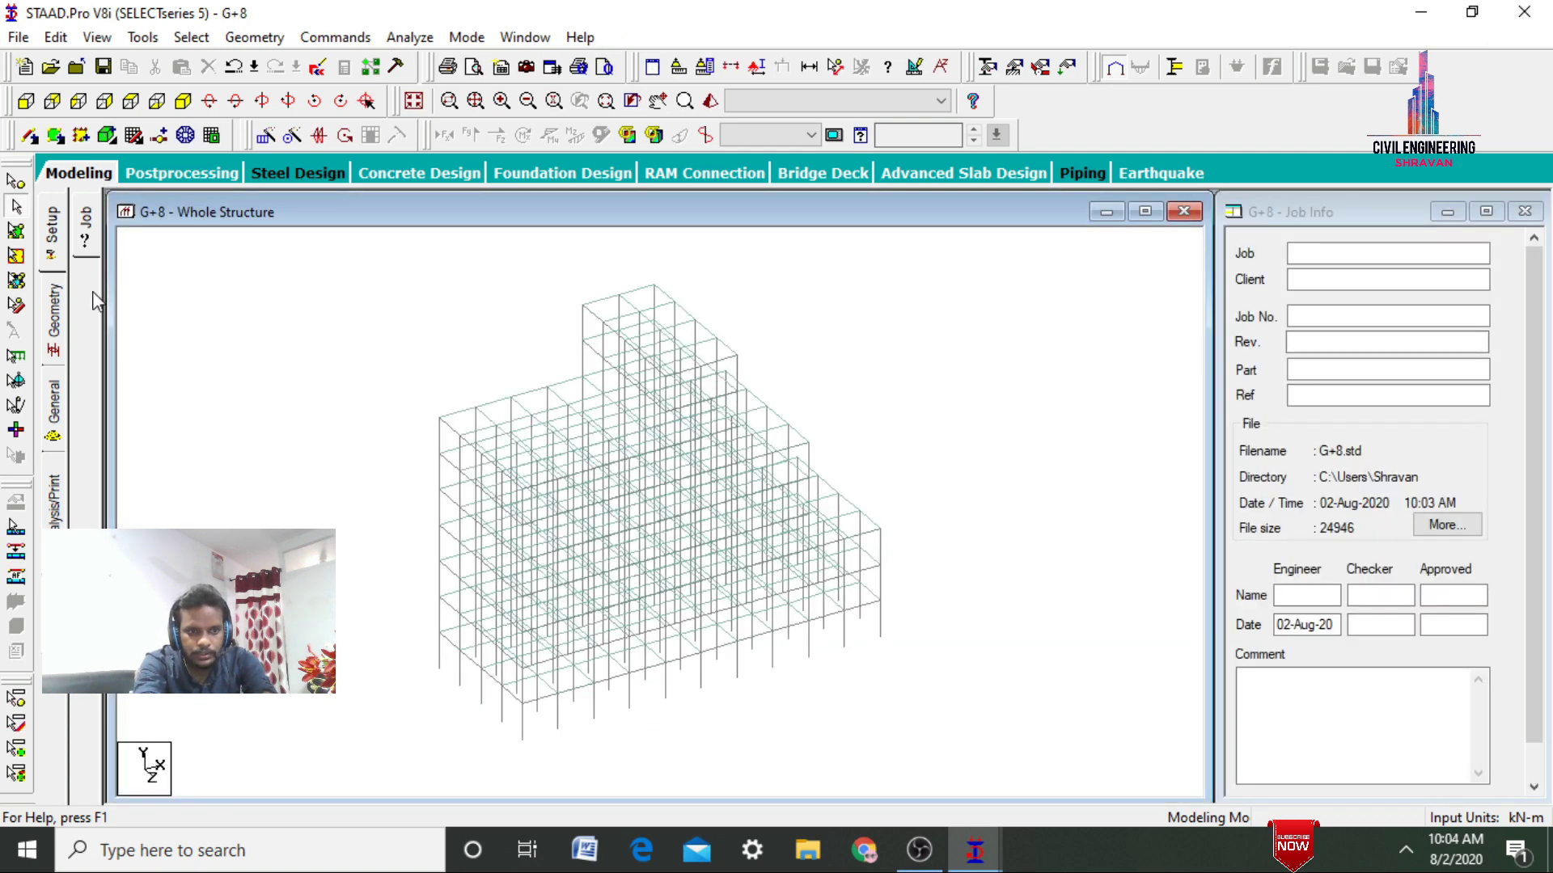
Create a fixed support definition for the structure
left_click(54, 404)
left_click(85, 408)
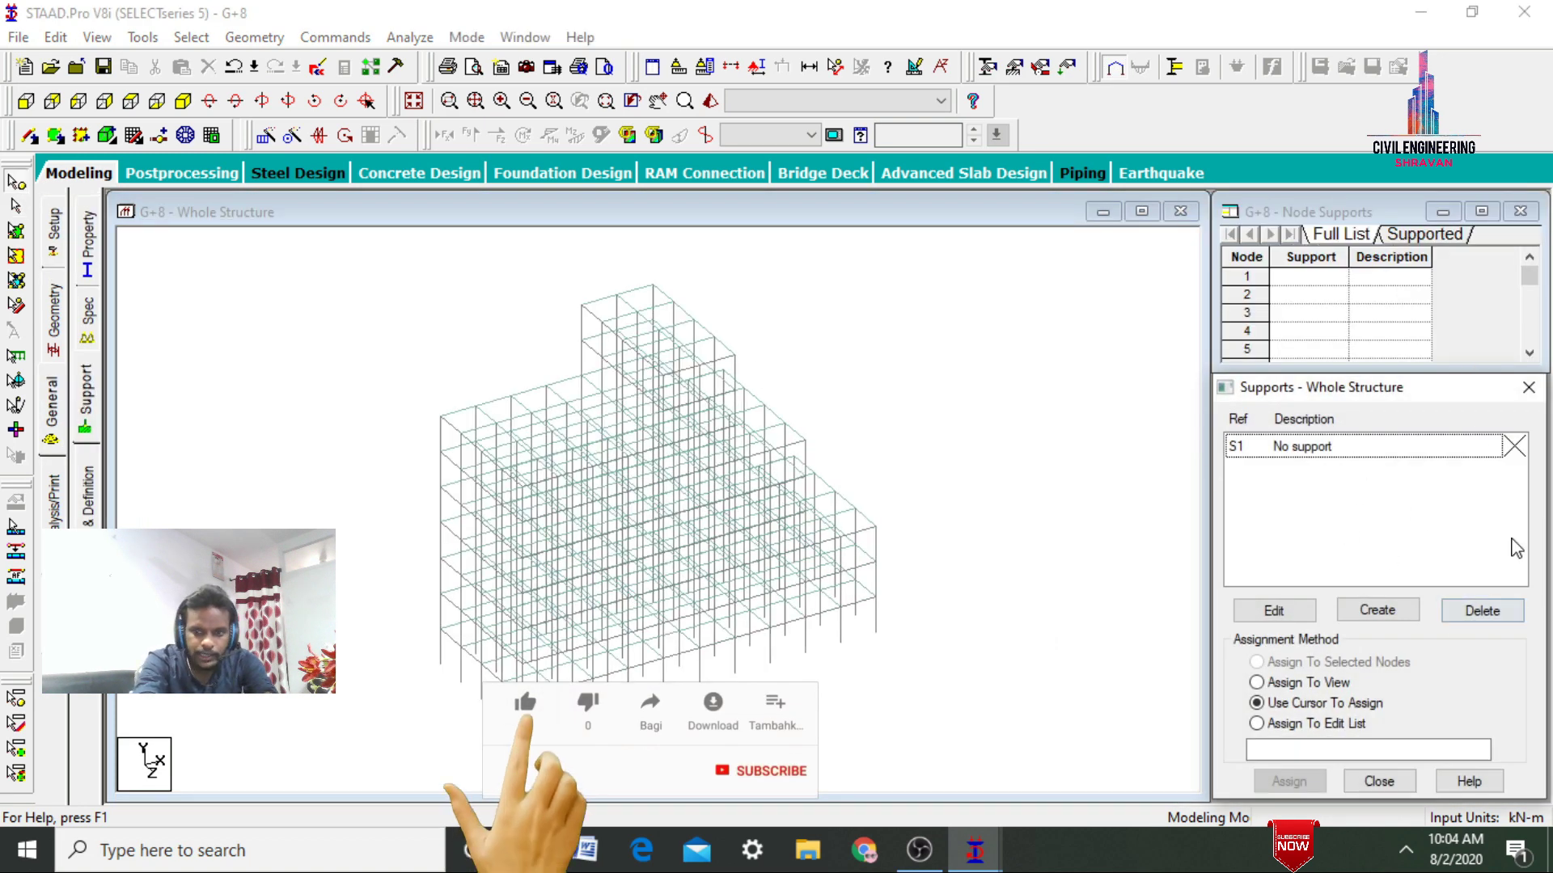
left_click(1367, 607)
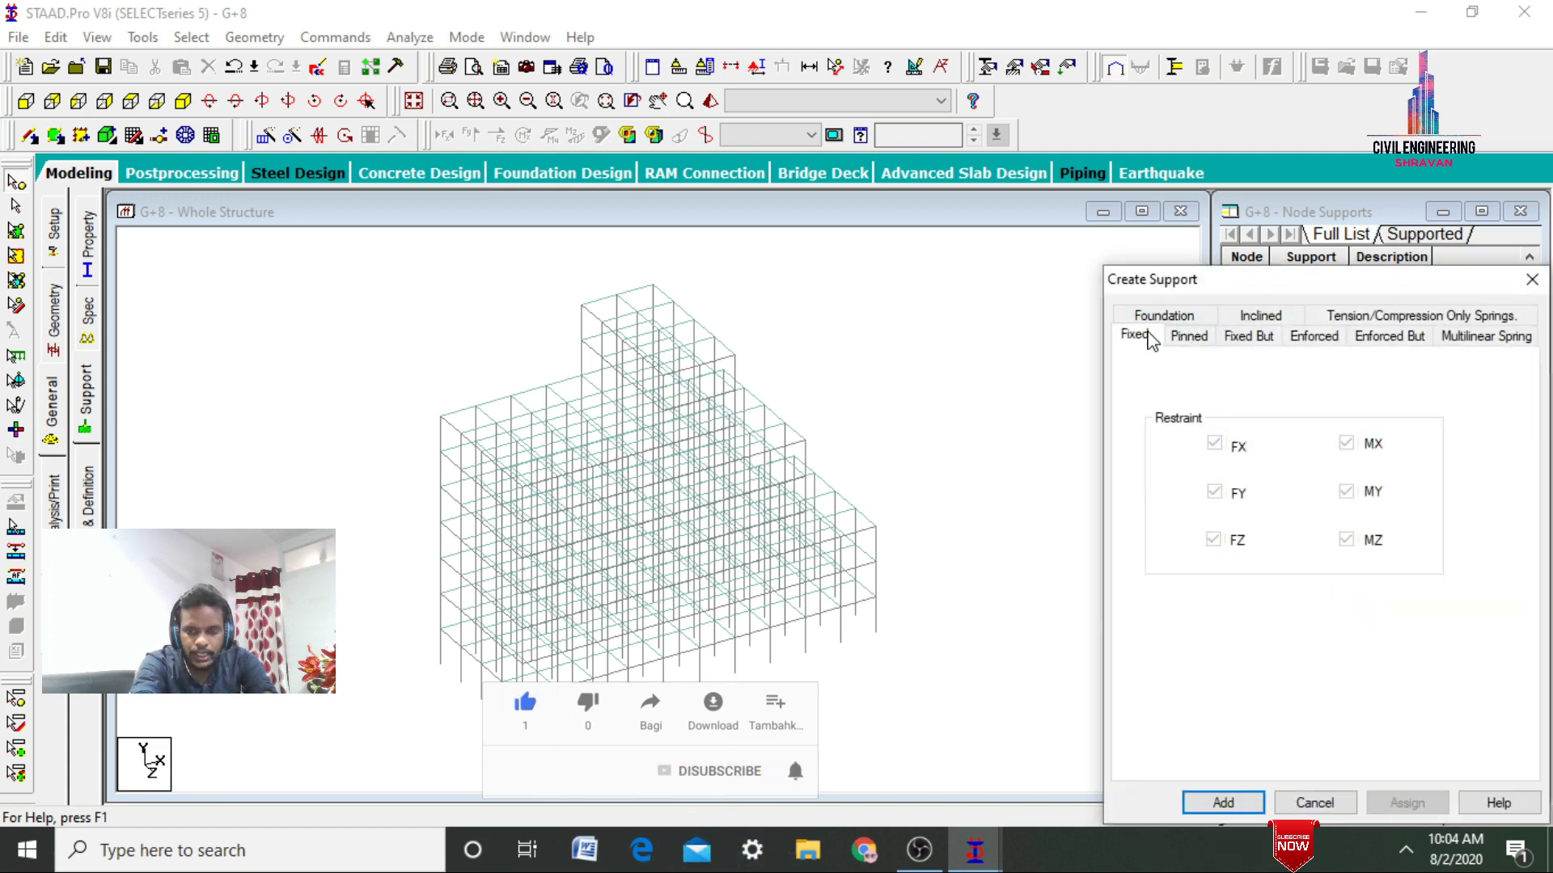
left_click(1225, 801)
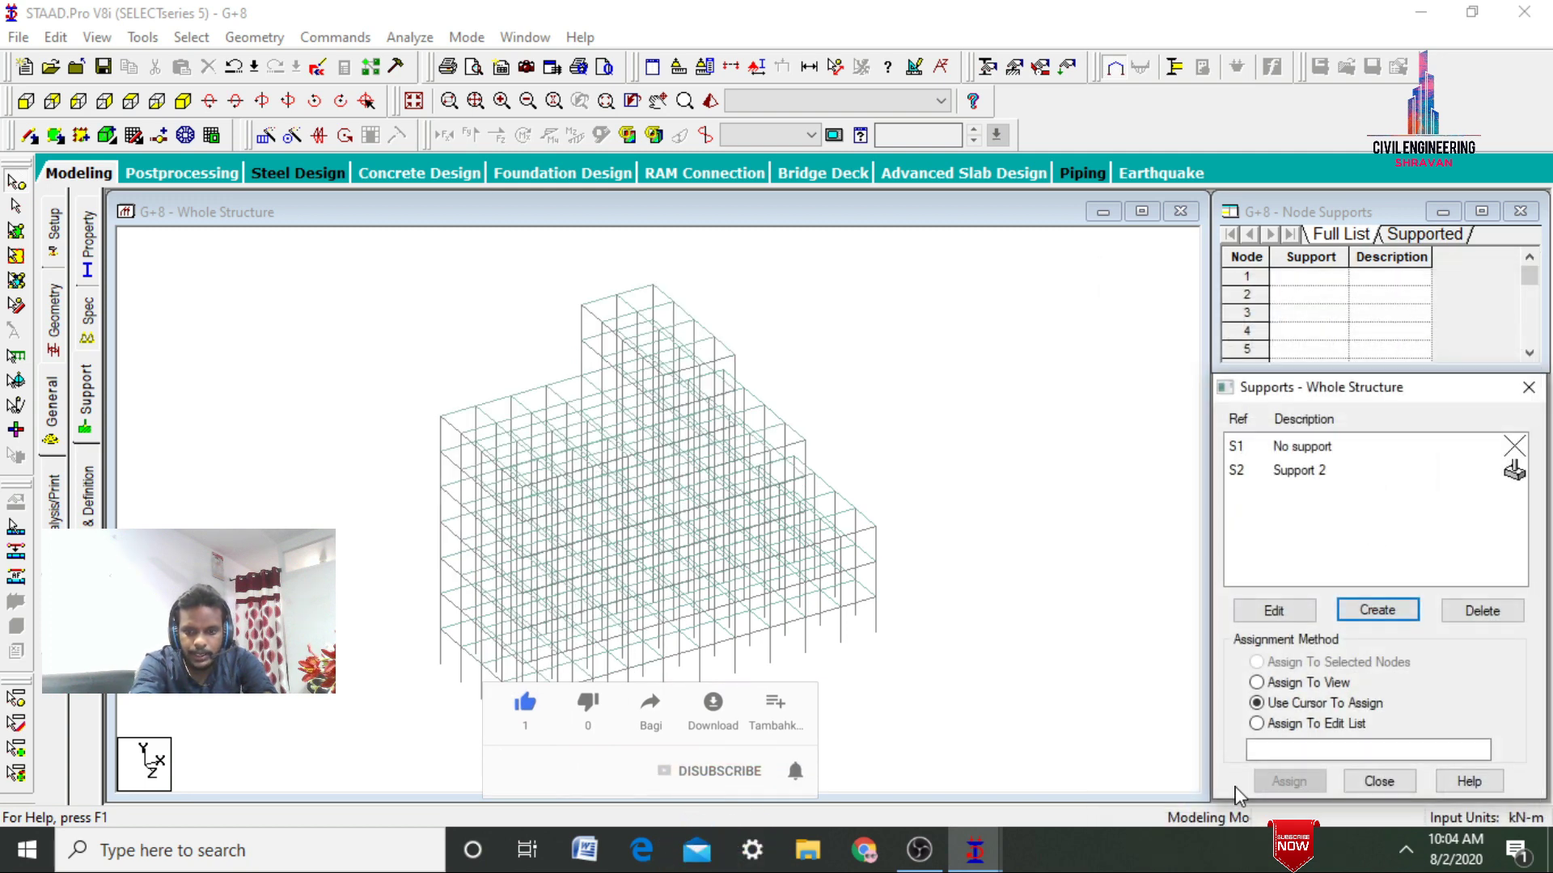
Assign the fixed support (Support 2) to all column base nodes, selecting them together in elevation view
left_click(1322, 471)
left_click(25, 101)
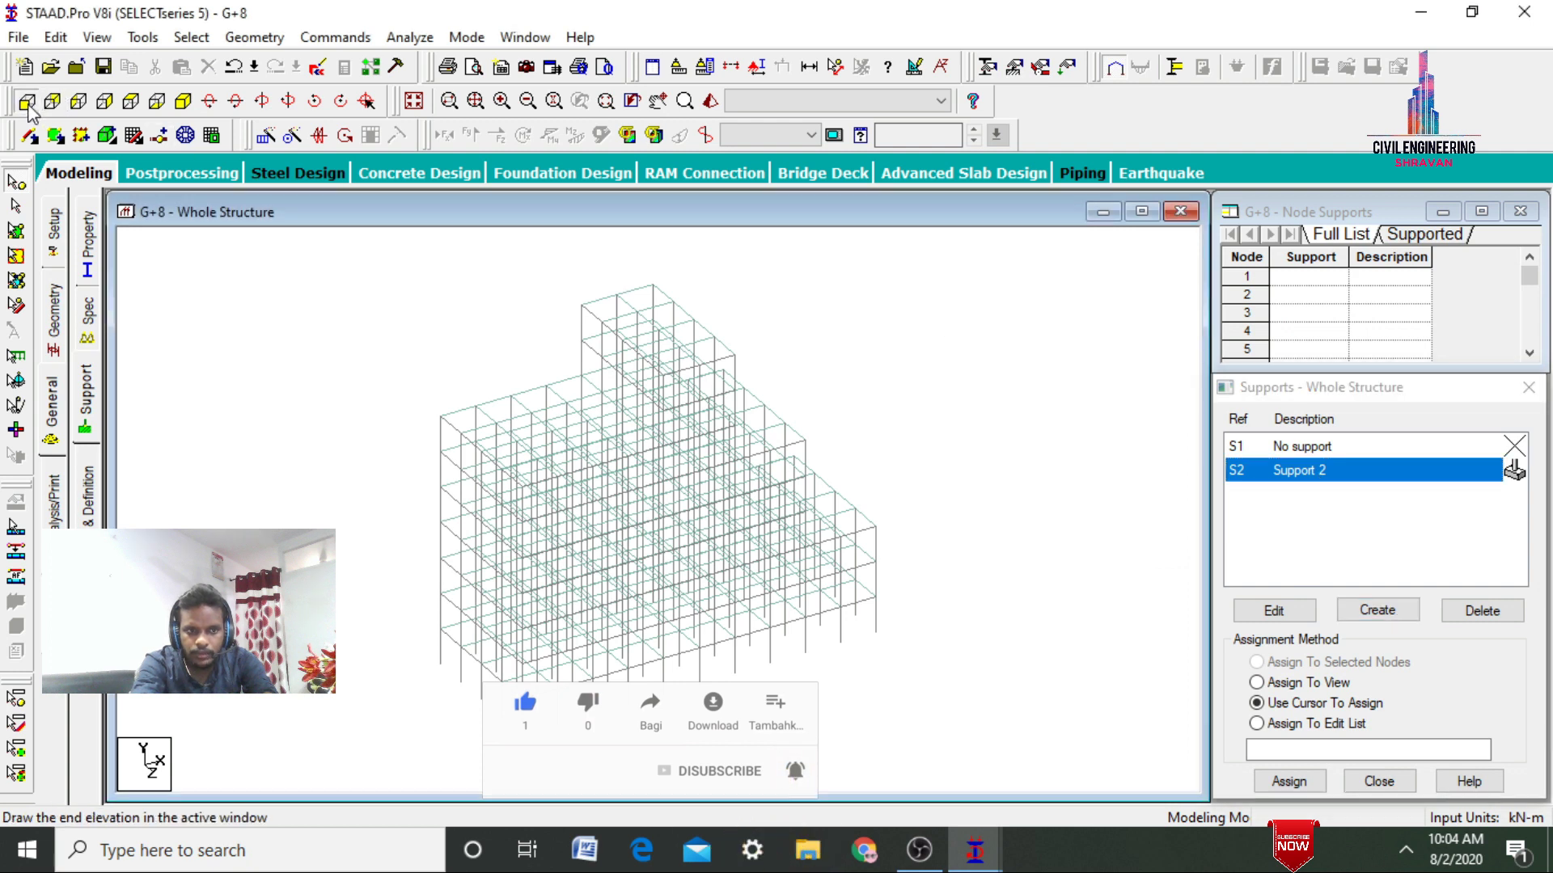
left_click_drag(377, 719, 1020, 766)
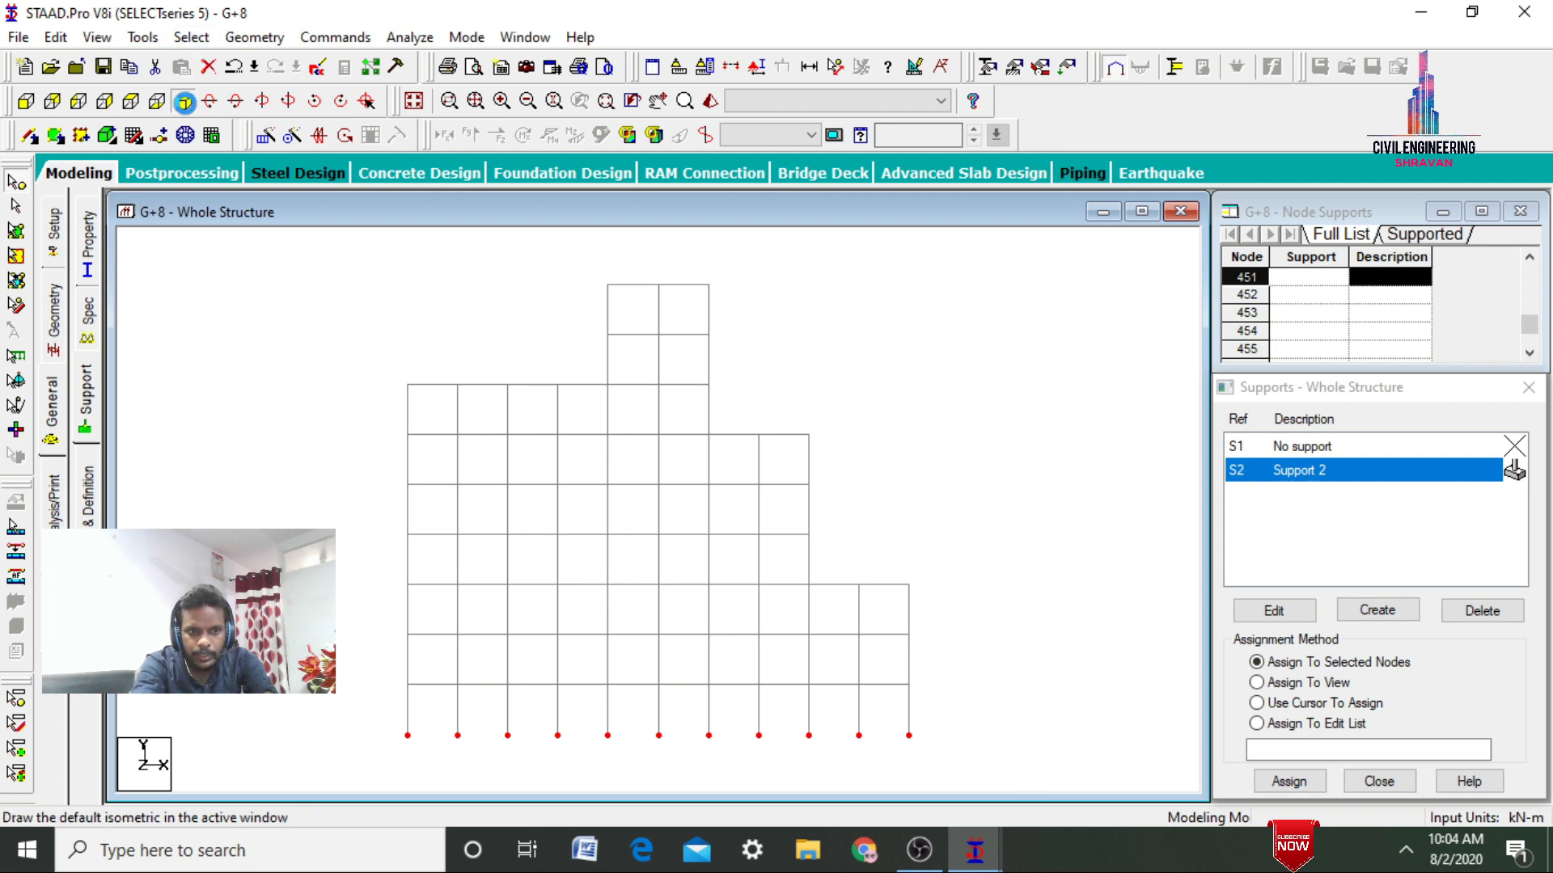
left_click(185, 133)
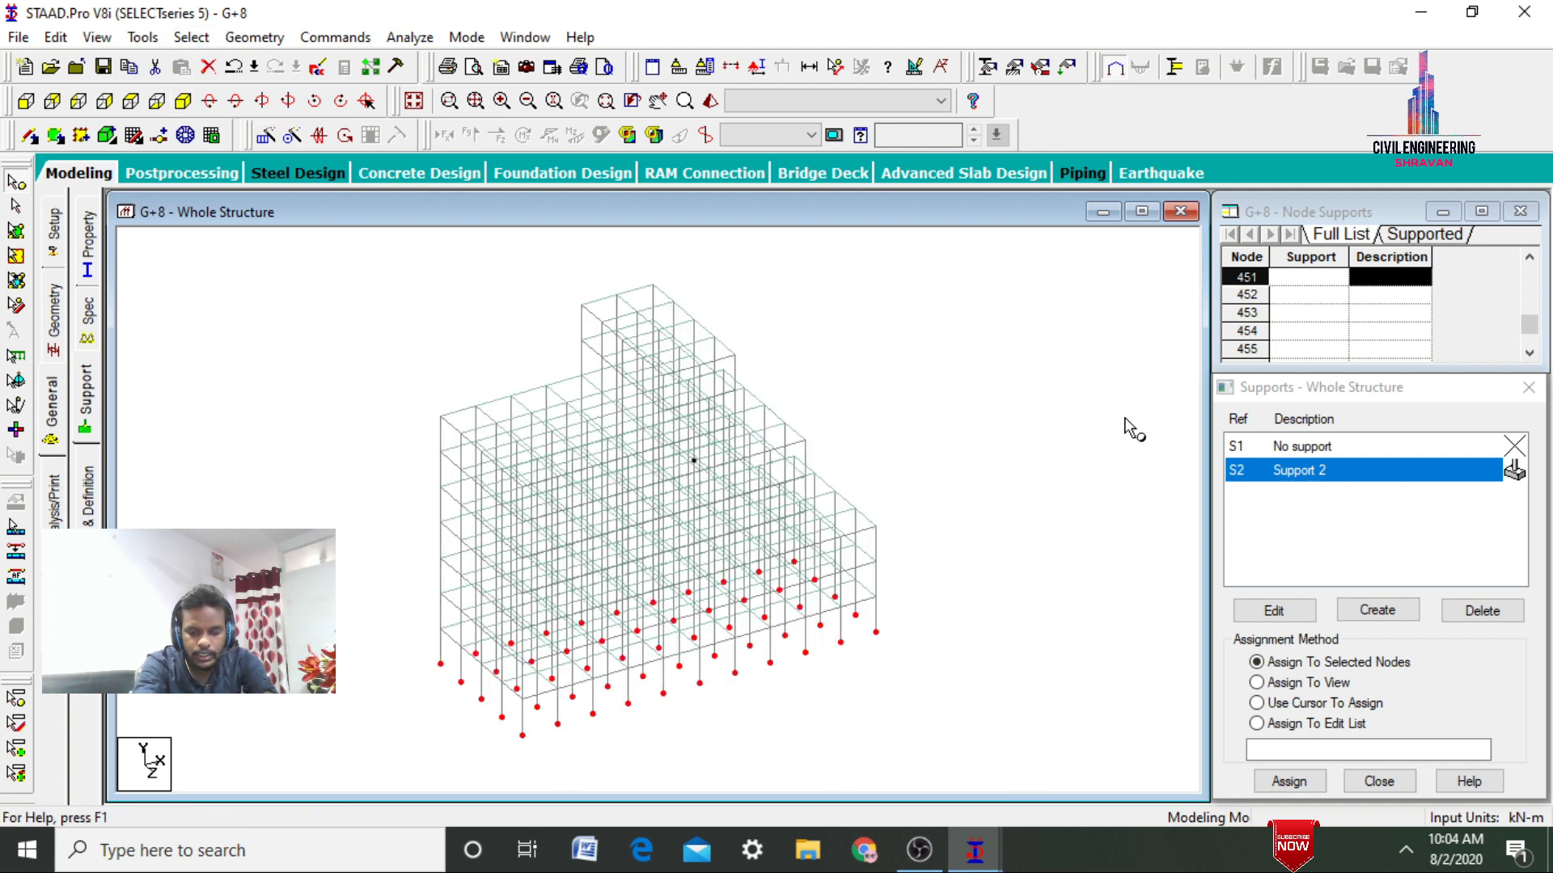
left_click(1289, 781)
key("Return")
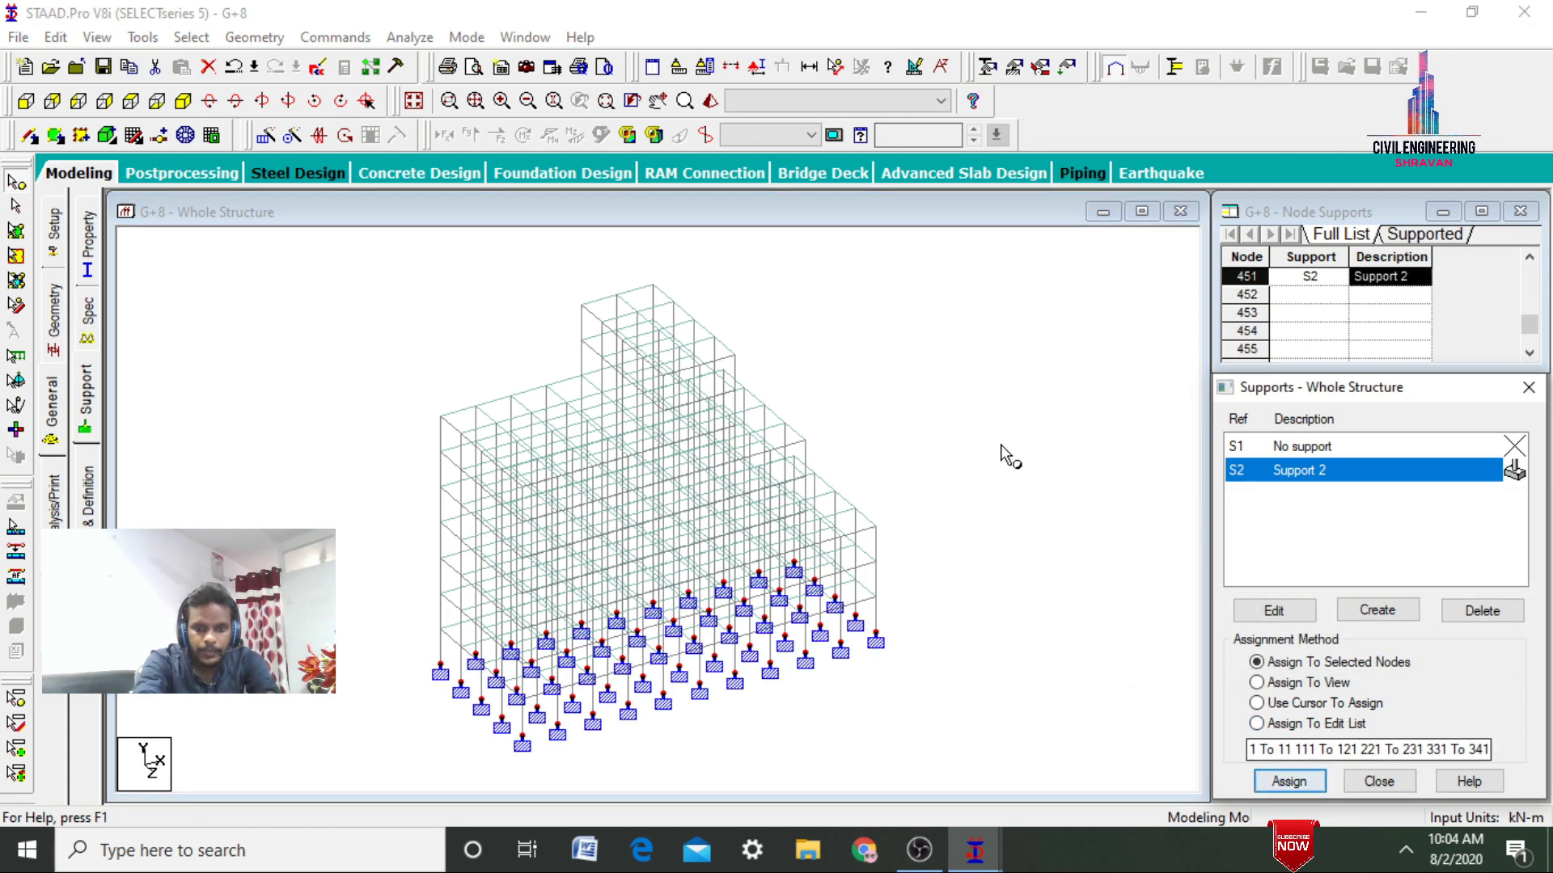